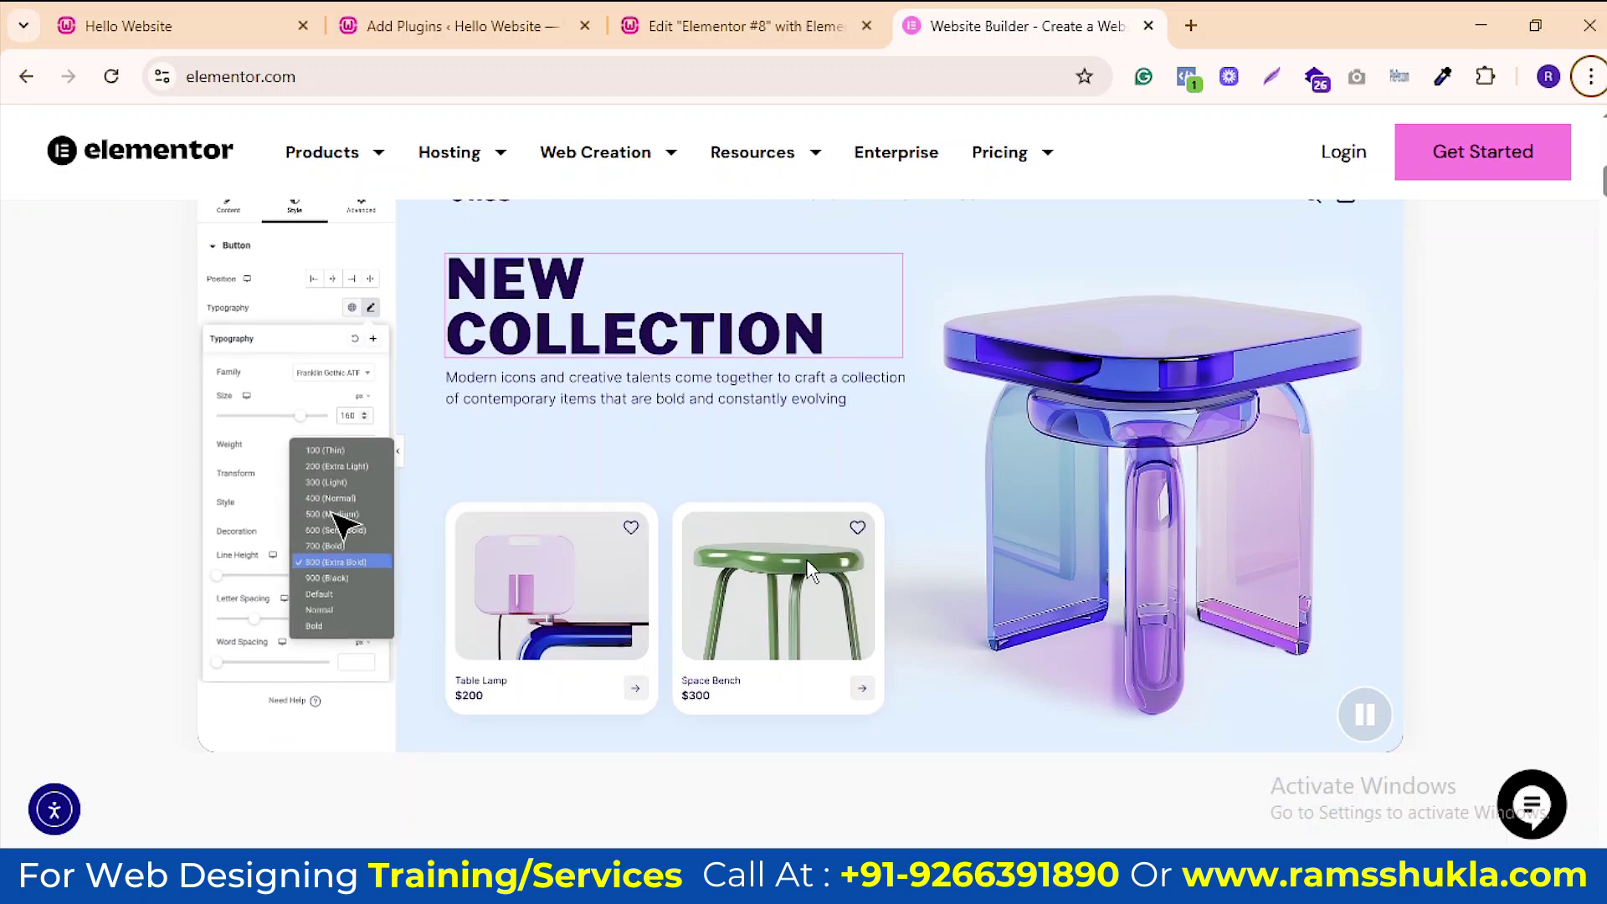
Review the website-building, marketing, eCommerce and hosting sections of the Elementor home page
{"action": "scroll", "coordinate": [807, 574], "scroll_direction": "down", "scroll_amount": 1}
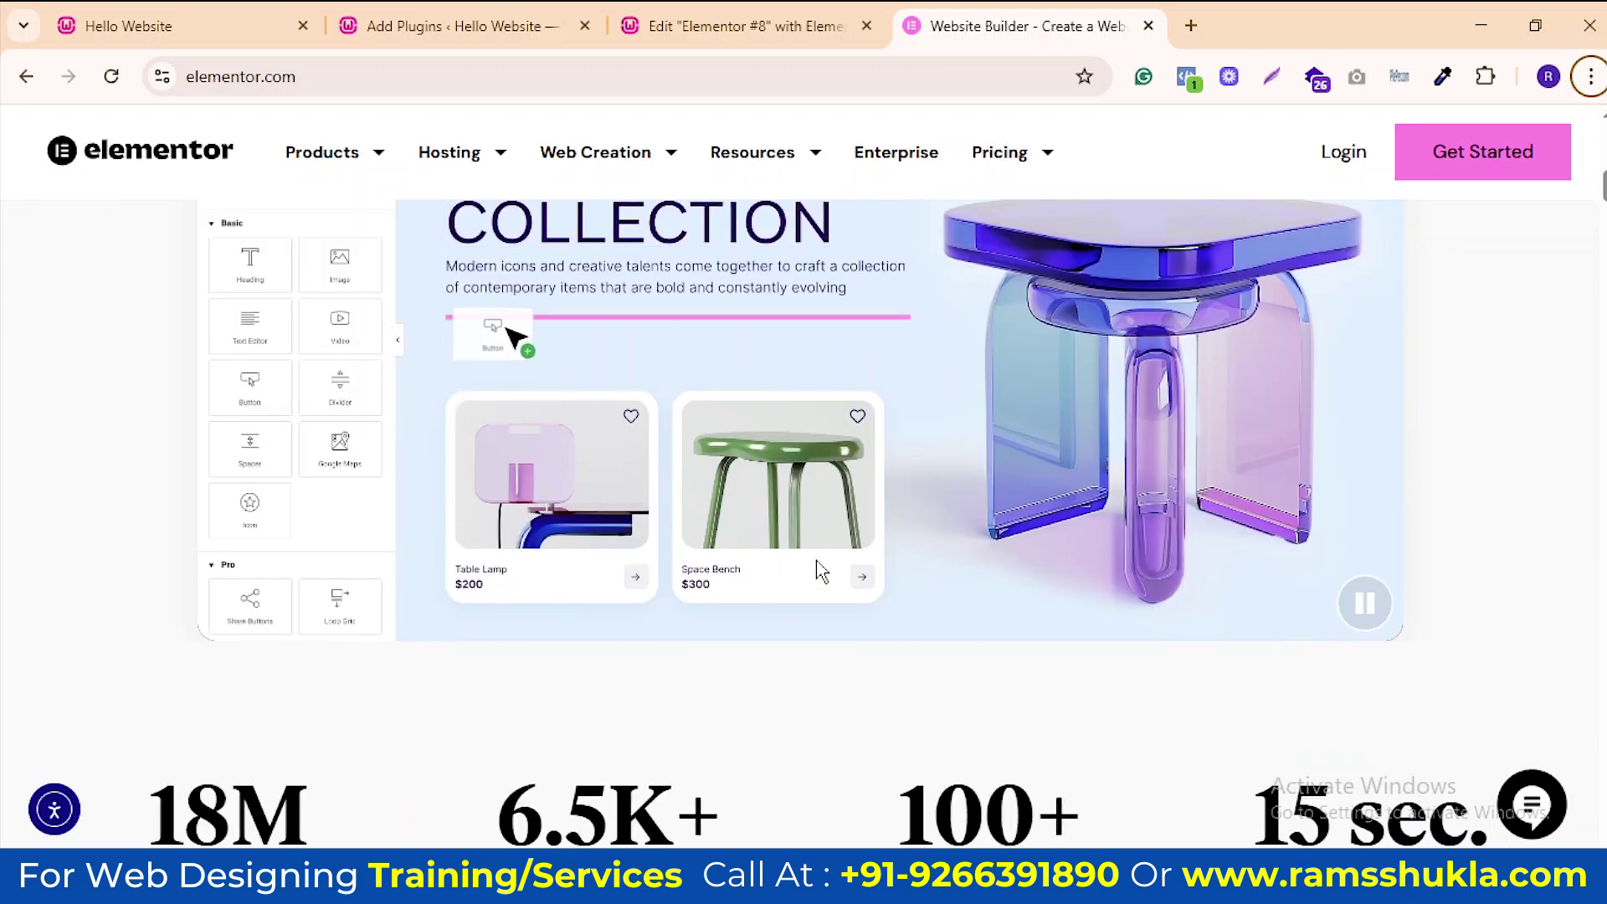
{"action": "scroll", "coordinate": [829, 561], "scroll_direction": "down", "scroll_amount": 3}
{"action": "scroll", "coordinate": [852, 540], "scroll_direction": "down", "scroll_amount": 3}
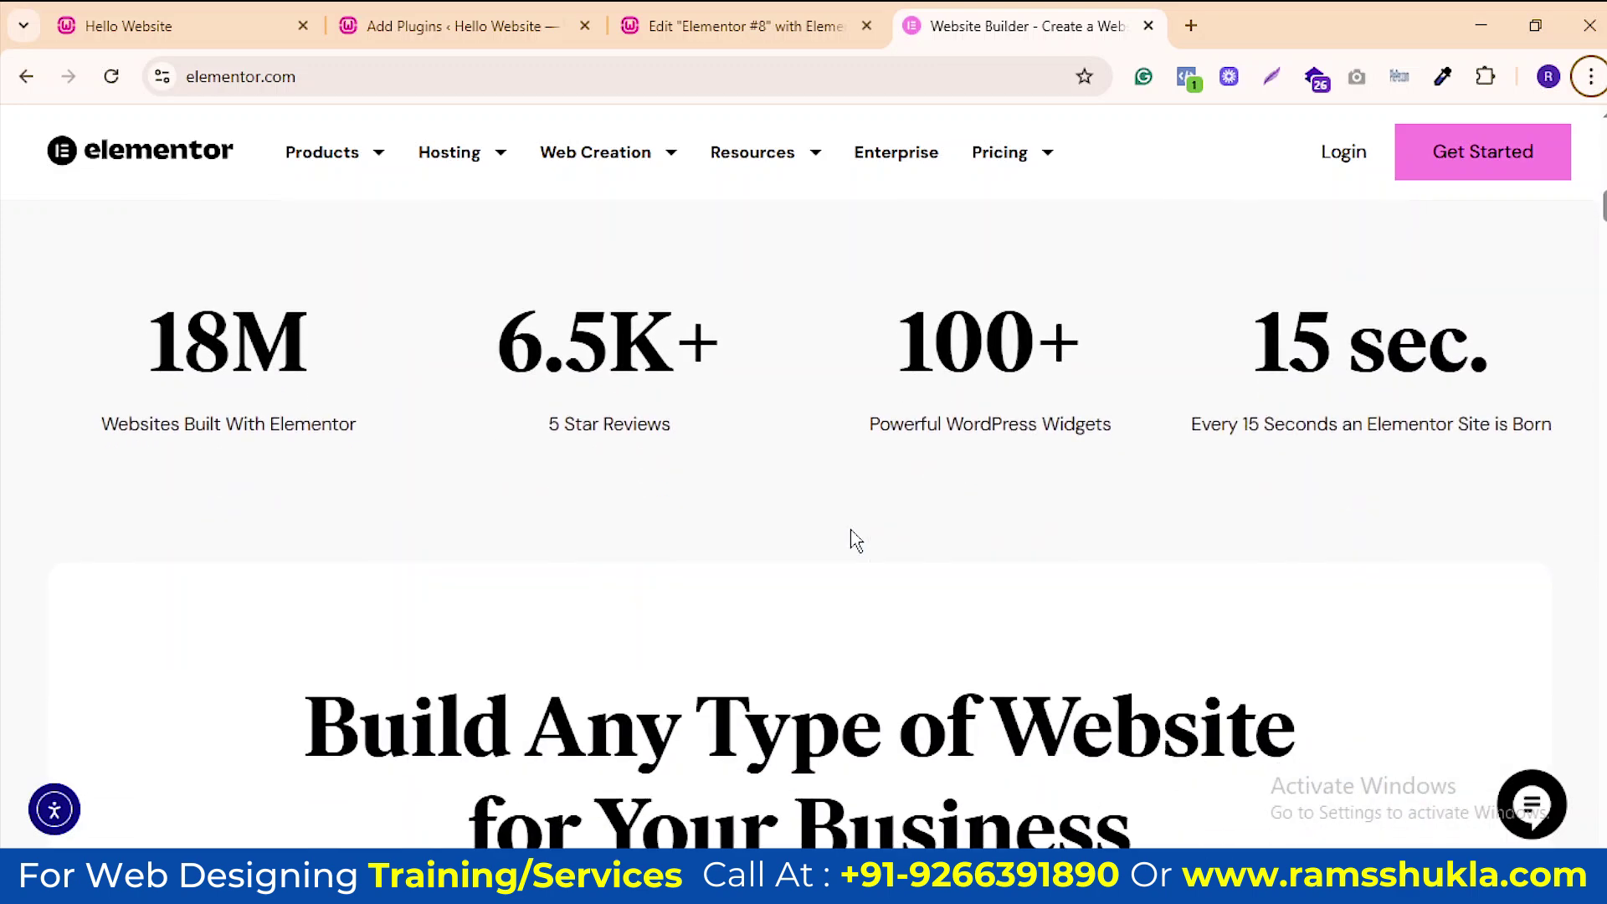
{"action": "scroll", "coordinate": [778, 527], "scroll_direction": "down", "scroll_amount": 8}
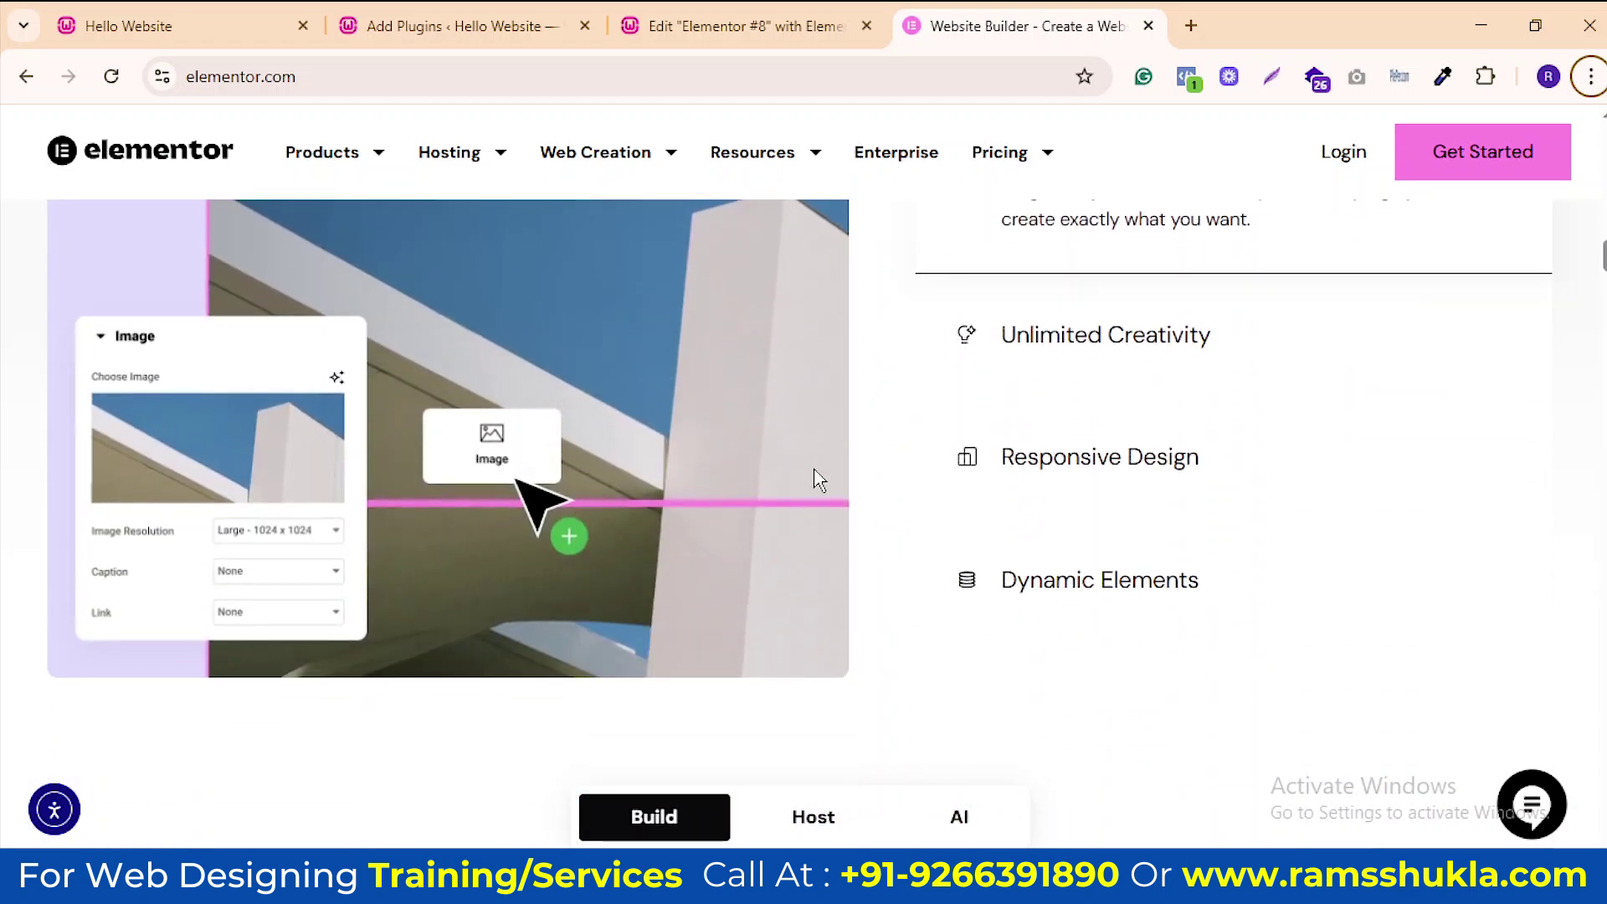
{"action": "scroll", "coordinate": [818, 480], "scroll_direction": "down", "scroll_amount": 7}
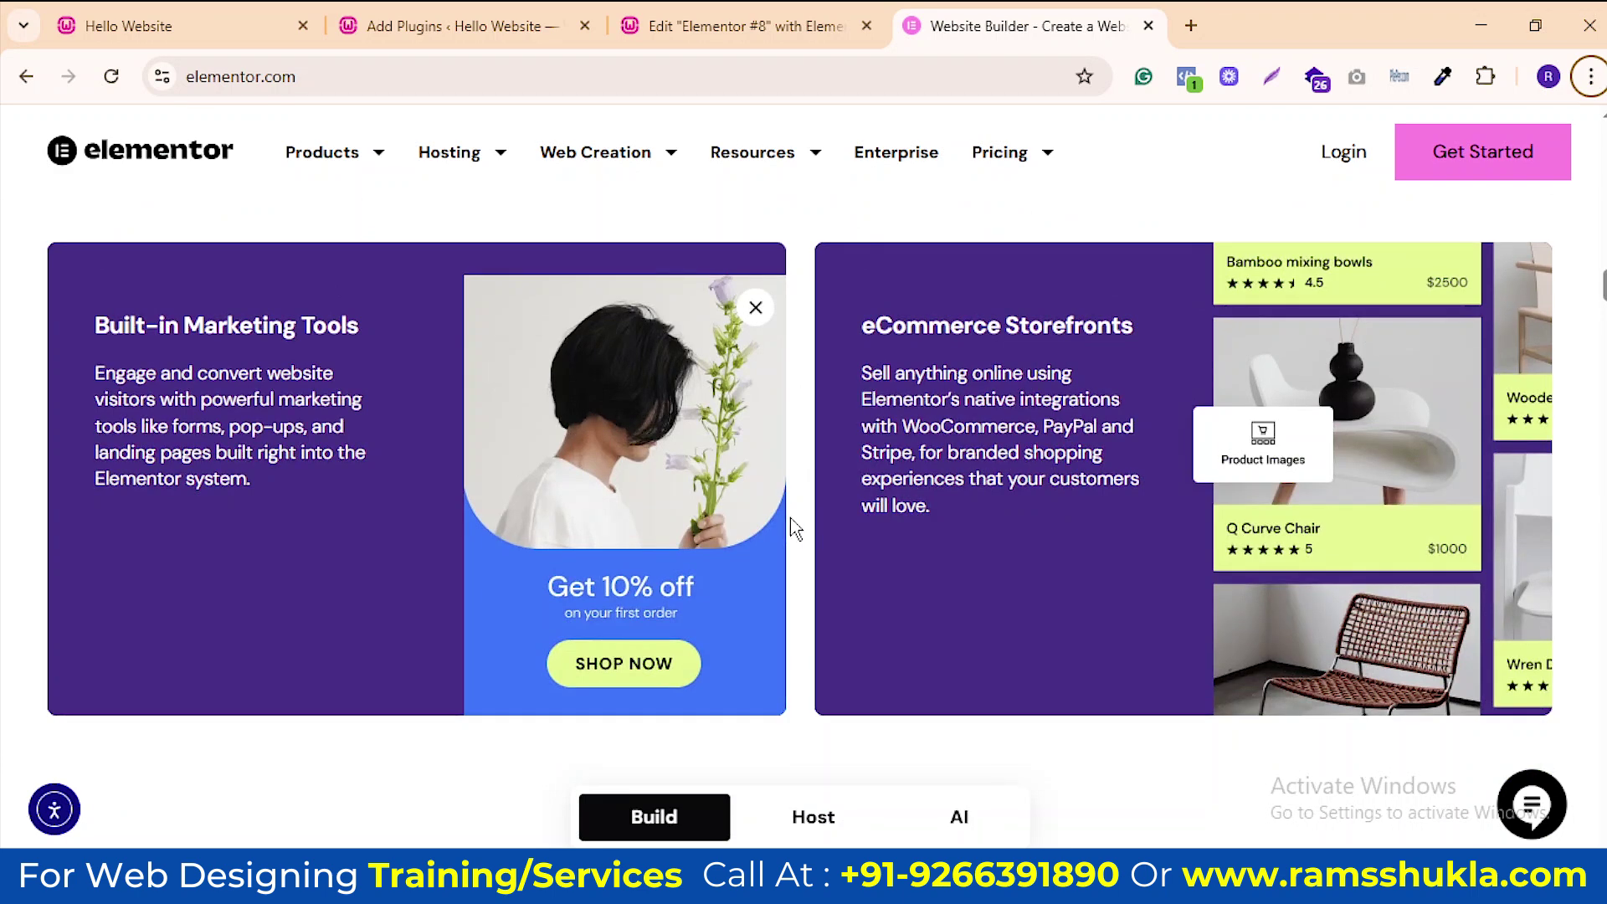
{"action": "scroll", "coordinate": [795, 529], "scroll_direction": "down", "scroll_amount": 10}
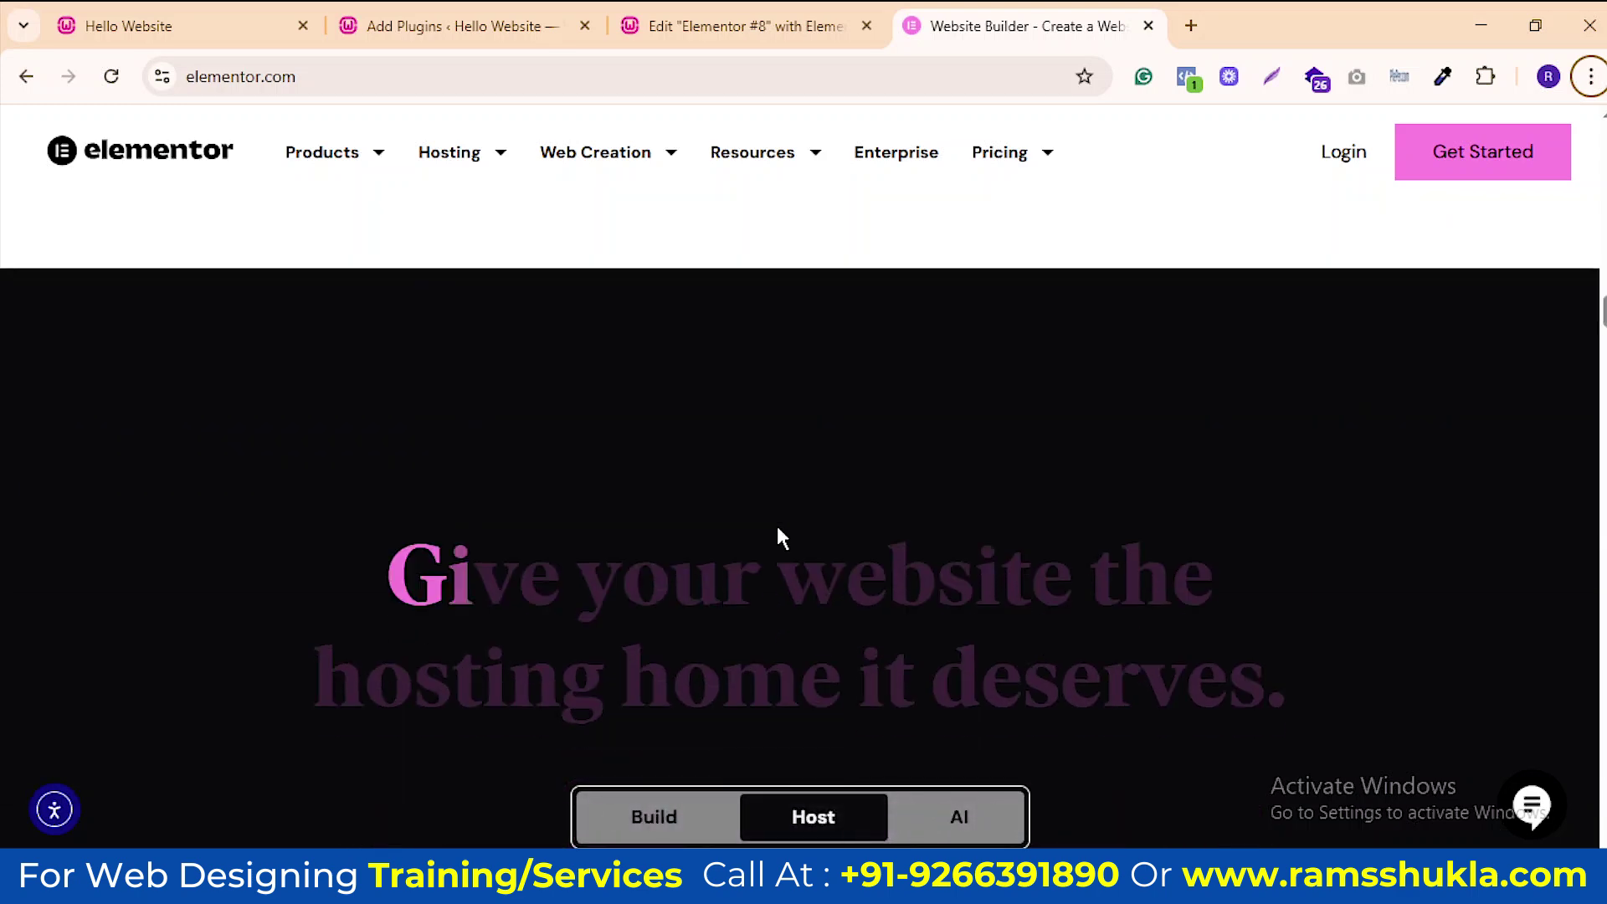
{"action": "scroll", "coordinate": [780, 536], "scroll_direction": "down", "scroll_amount": 3}
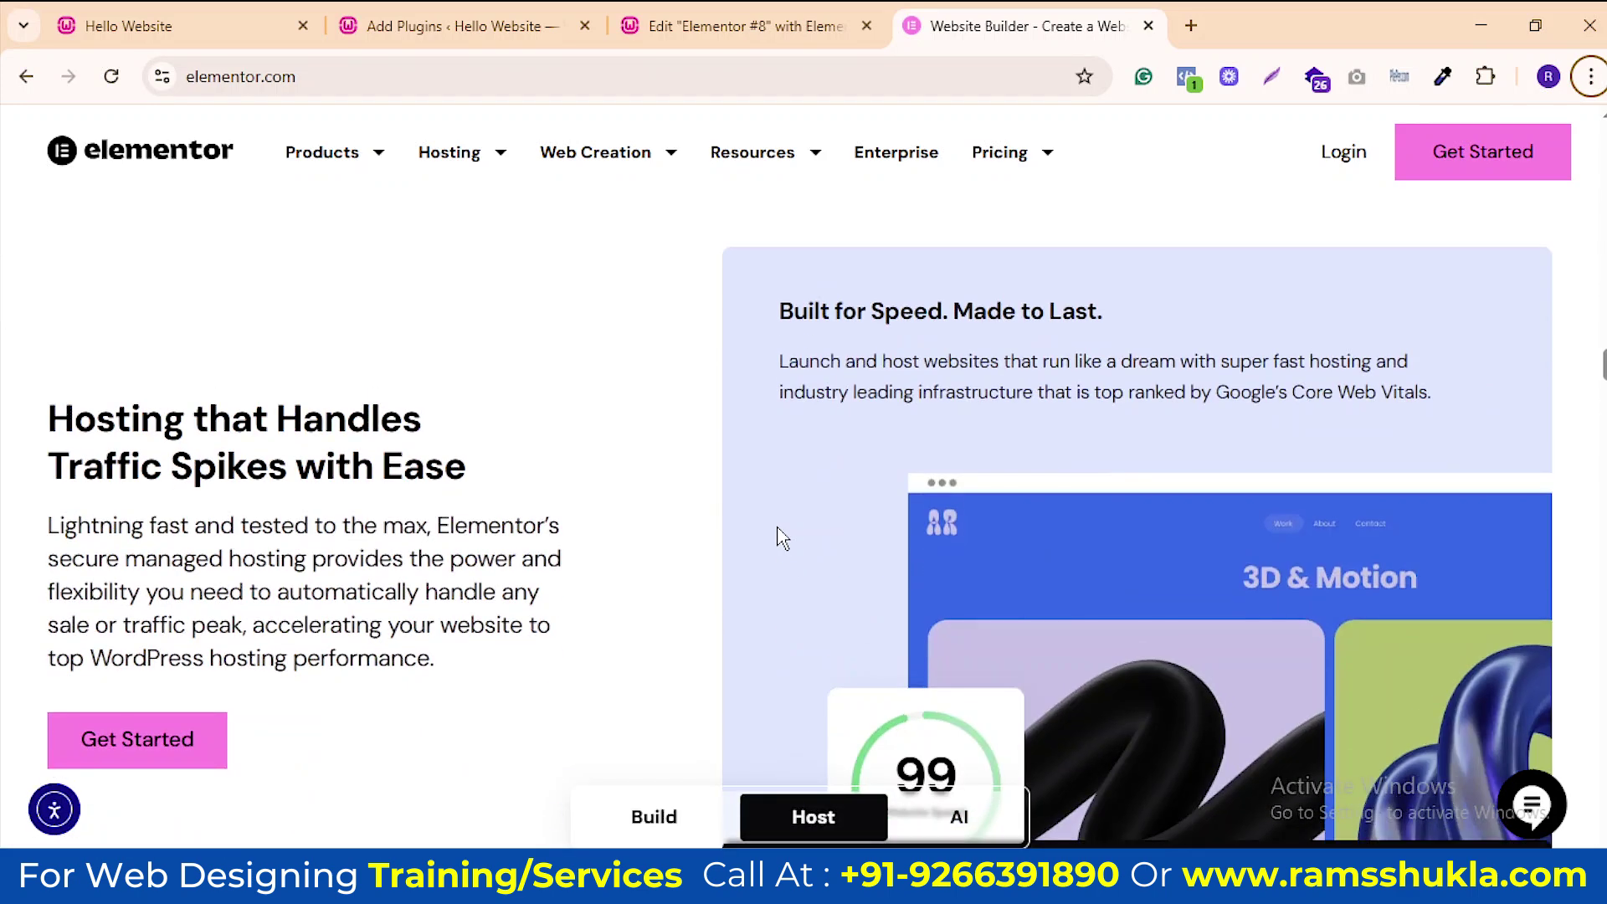
{"action": "scroll", "coordinate": [778, 537], "scroll_direction": "down", "scroll_amount": 3}
{"action": "scroll", "coordinate": [779, 537], "scroll_direction": "down", "scroll_amount": 5}
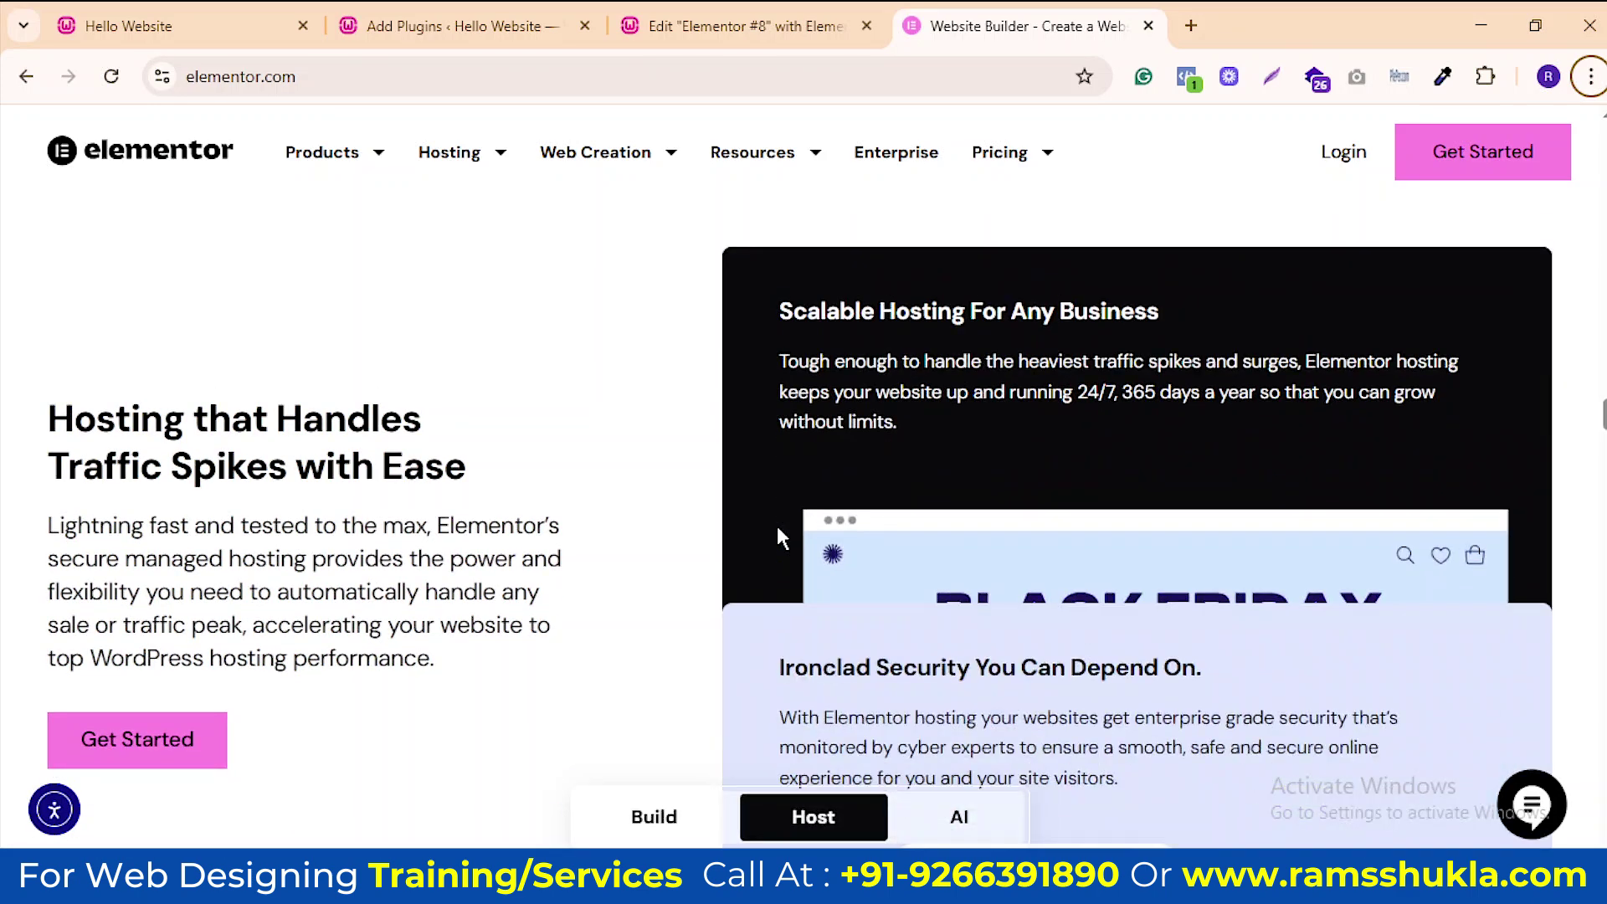
{"action": "scroll", "coordinate": [587, 567], "scroll_direction": "down", "scroll_amount": 5}
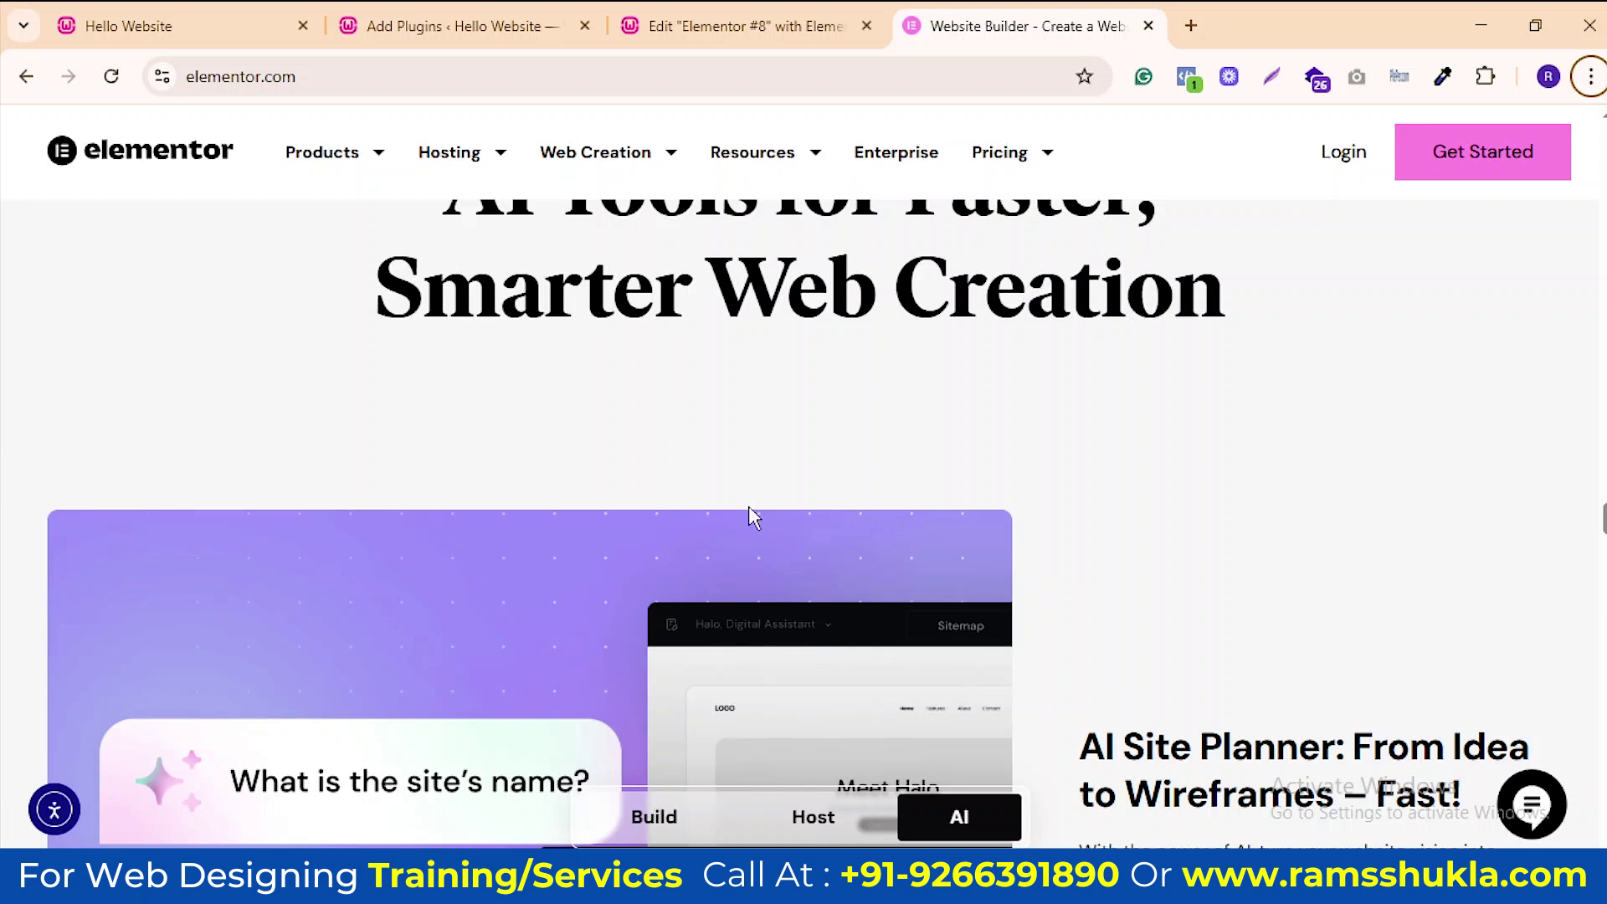
Review the AI tools, sites built with Elementor, help resources and footer links on the Elementor home page
{"action": "scroll", "coordinate": [750, 513], "scroll_direction": "down", "scroll_amount": 15}
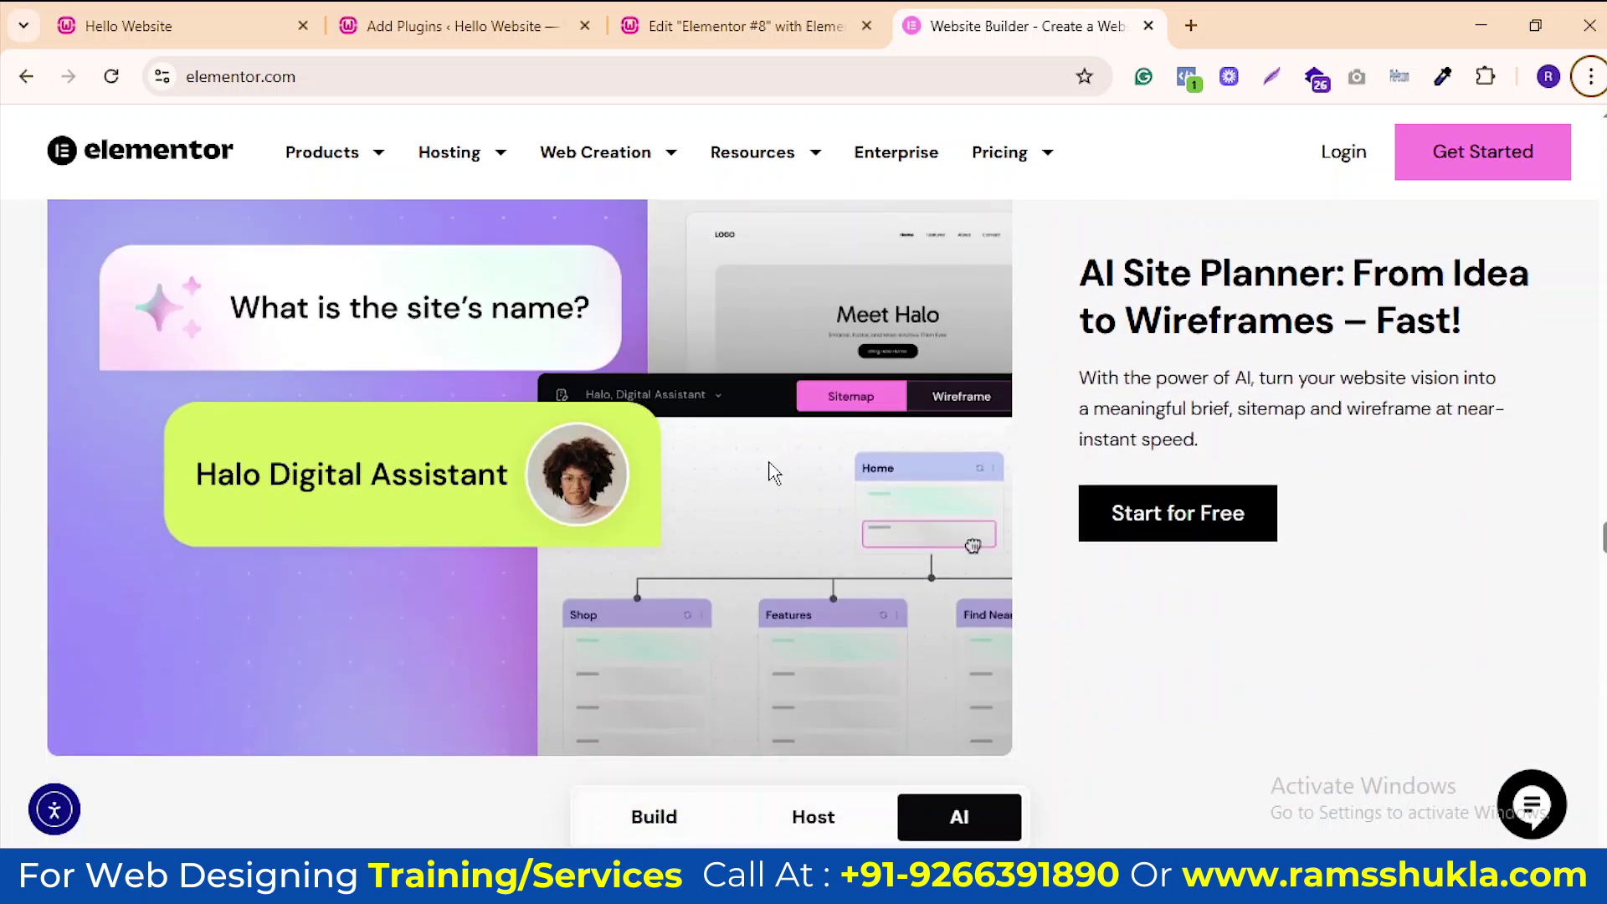
{"action": "scroll", "coordinate": [808, 411], "scroll_direction": "down", "scroll_amount": 15}
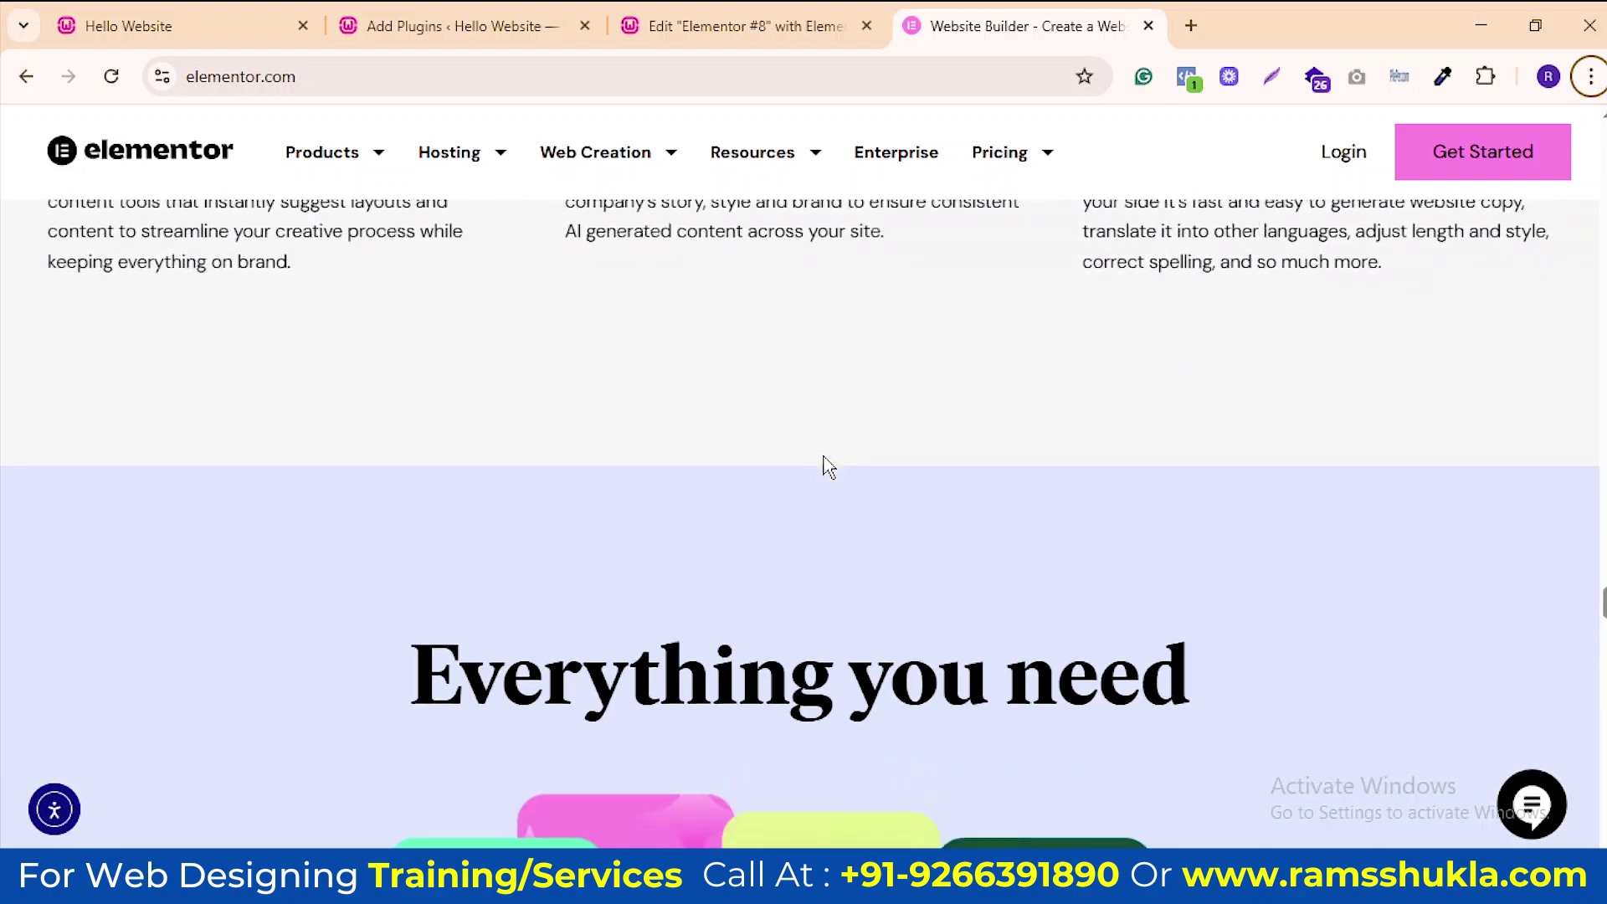
{"action": "scroll", "coordinate": [827, 467], "scroll_direction": "up", "scroll_amount": 9}
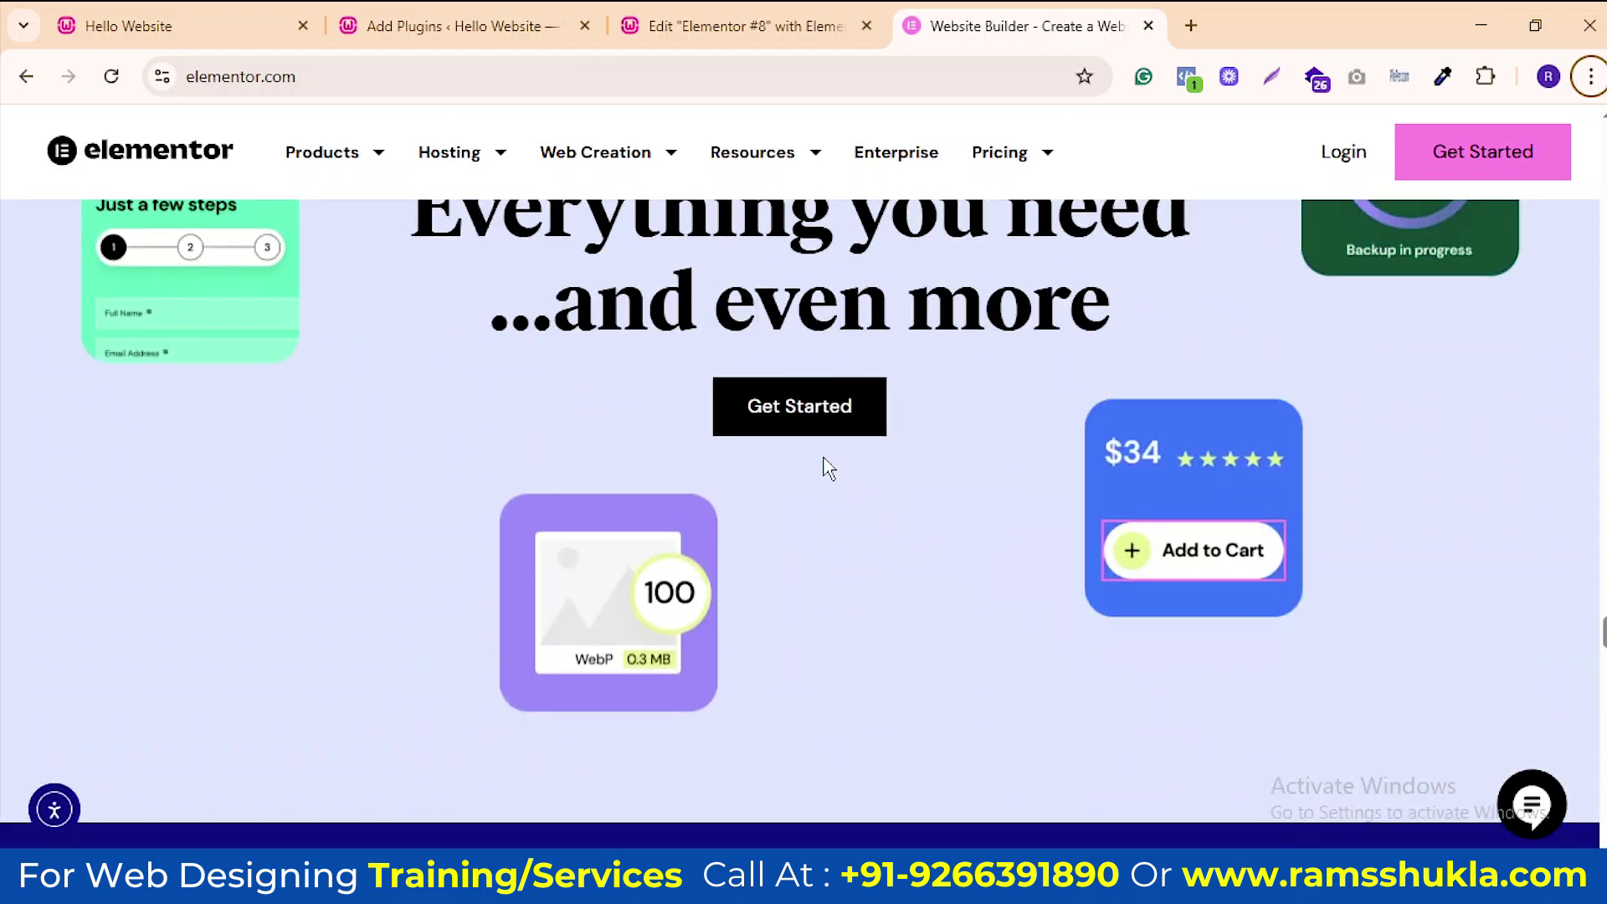
{"action": "scroll", "coordinate": [827, 468], "scroll_direction": "down", "scroll_amount": 2}
{"action": "scroll", "coordinate": [825, 459], "scroll_direction": "down", "scroll_amount": 12}
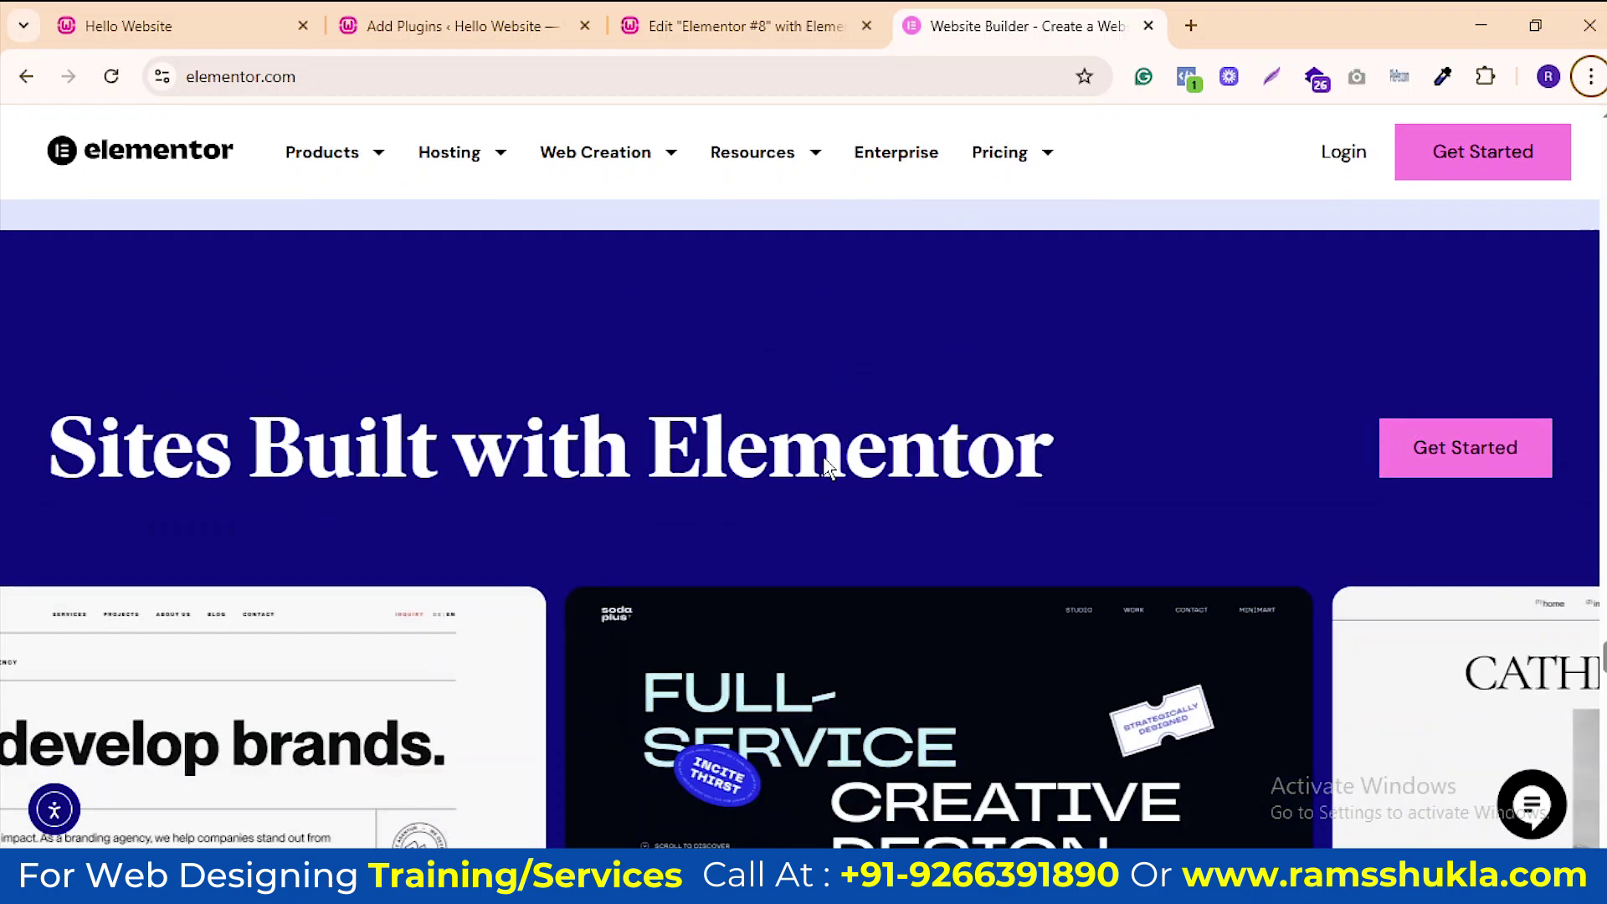
{"action": "scroll", "coordinate": [815, 473], "scroll_direction": "down", "scroll_amount": 8}
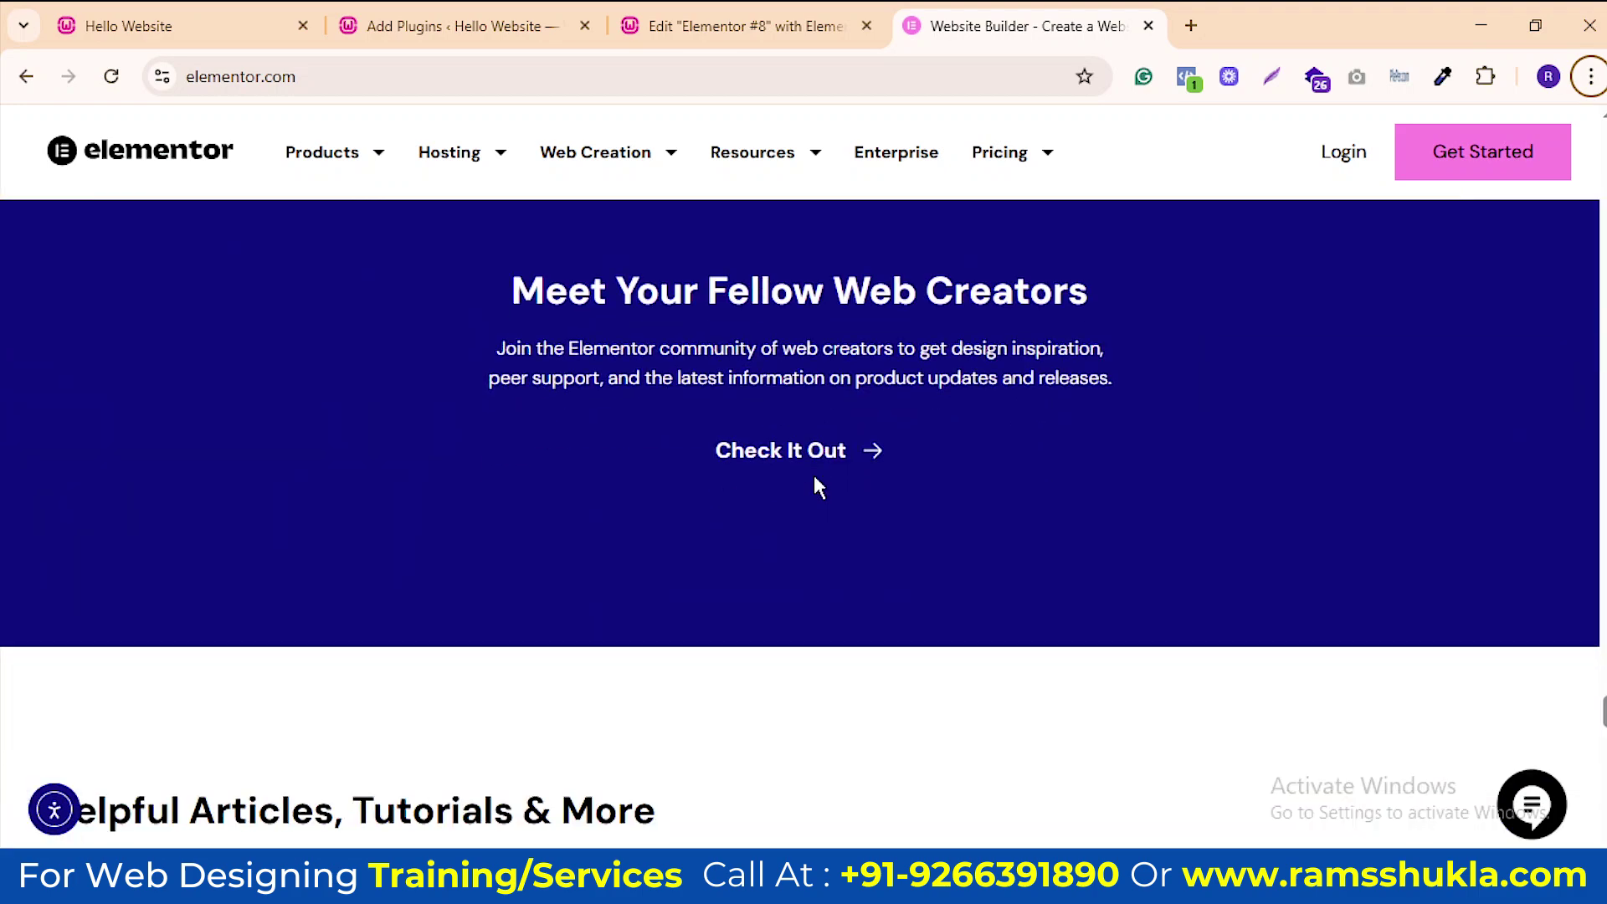
{"action": "scroll", "coordinate": [814, 477], "scroll_direction": "down", "scroll_amount": 3}
{"action": "scroll", "coordinate": [820, 488], "scroll_direction": "down", "scroll_amount": 10}
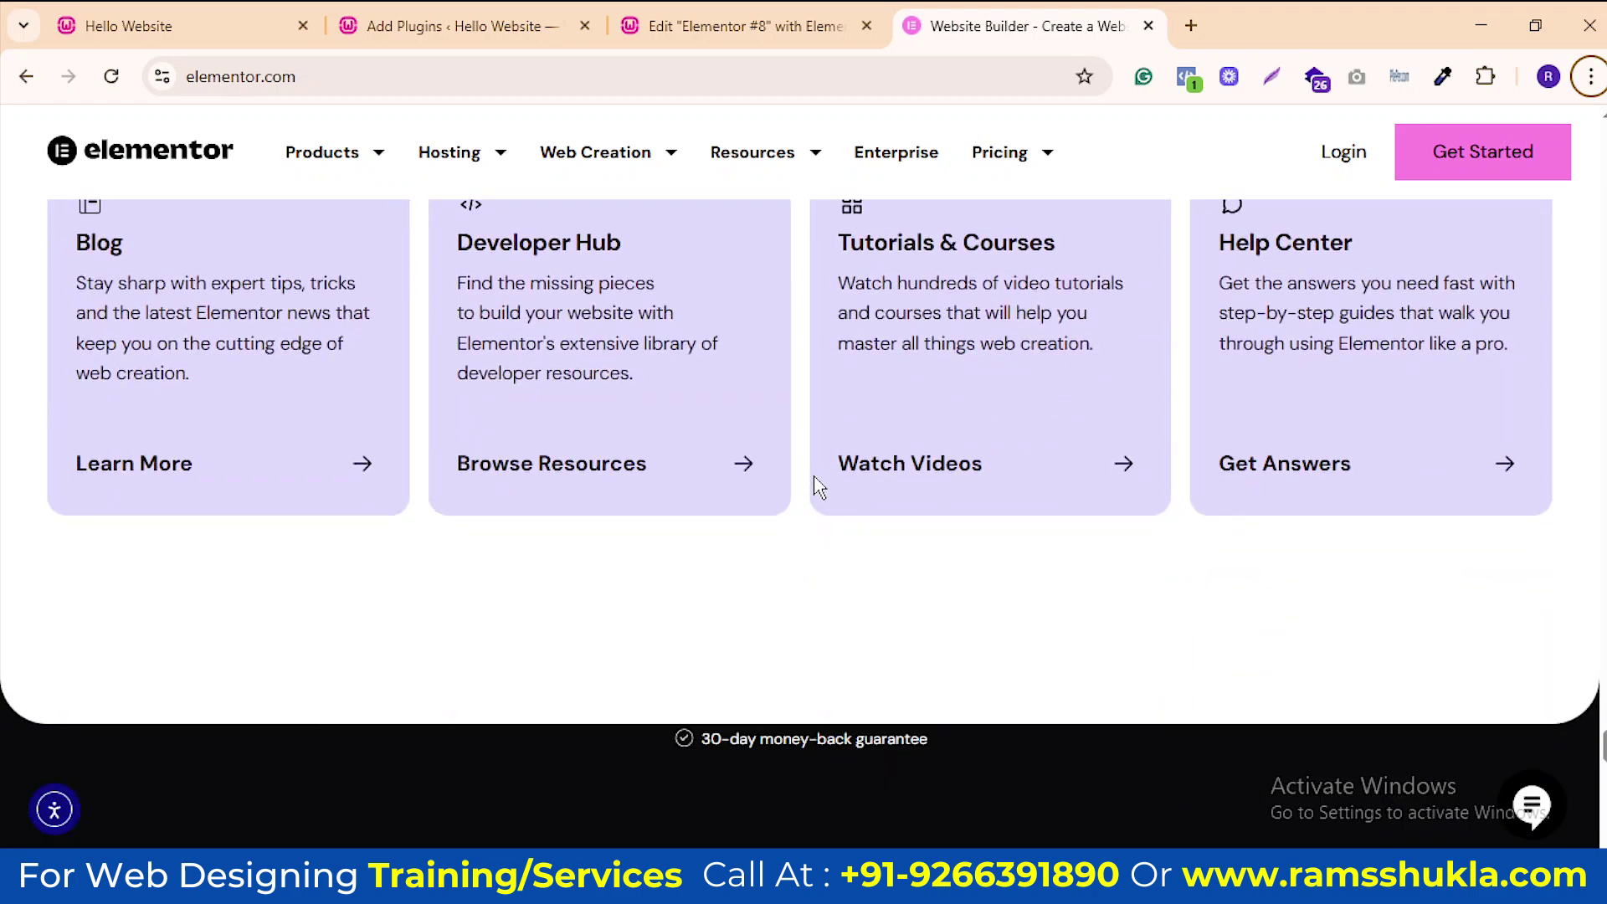
{"action": "scroll", "coordinate": [817, 479], "scroll_direction": "down", "scroll_amount": 14}
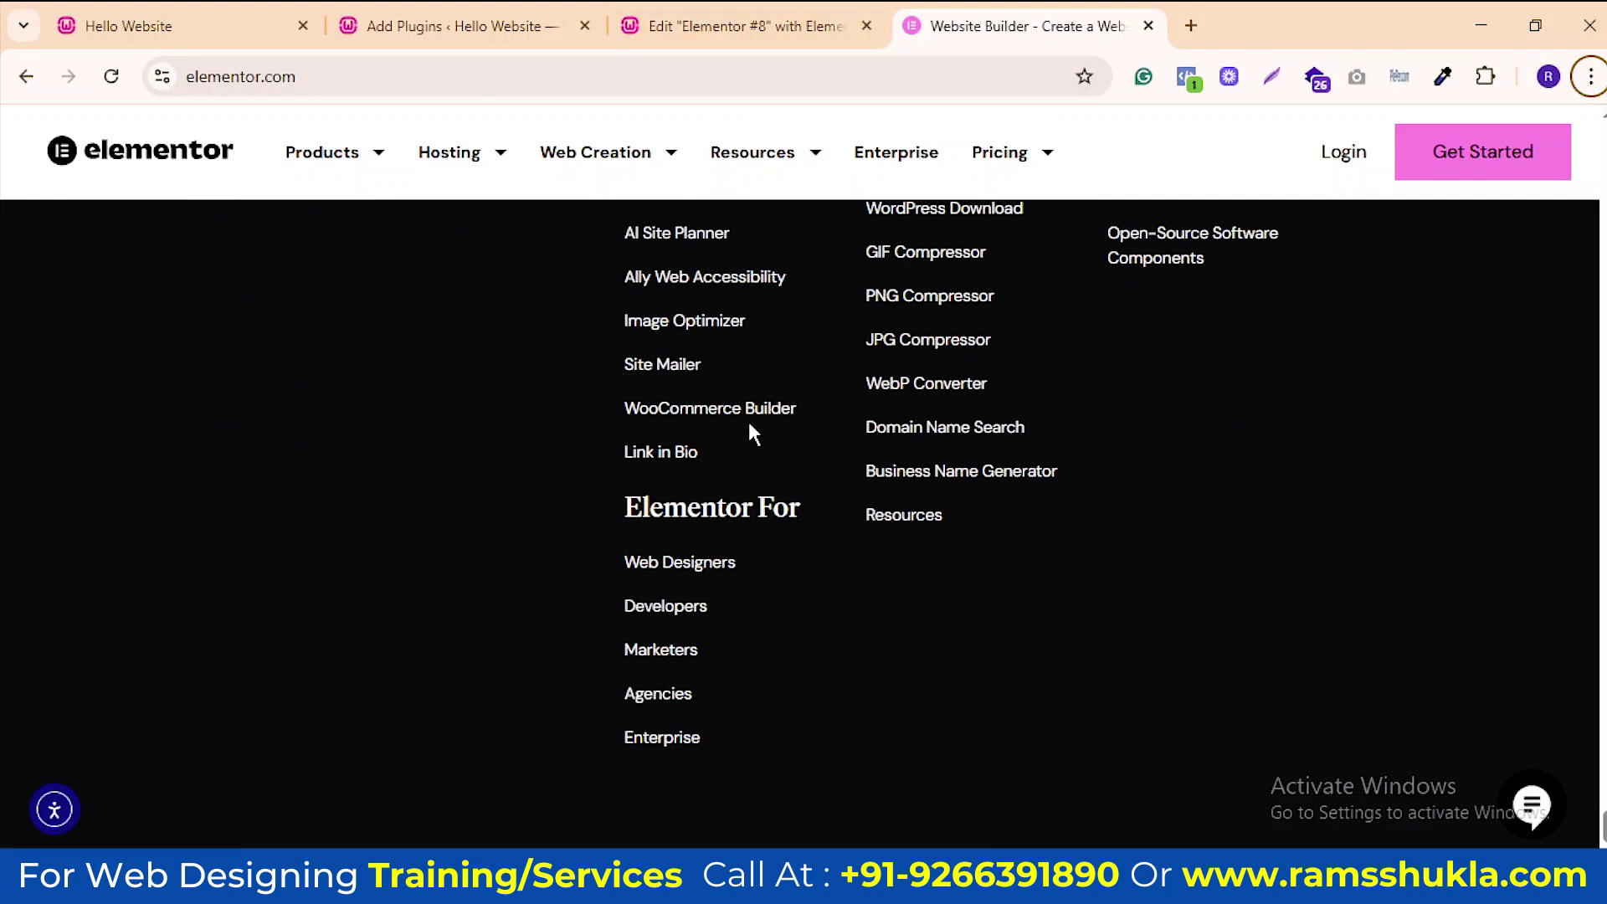
Switch to the WordPress admin and open the list of installed plugins
{"action": "left_click", "coordinate": [466, 25]}
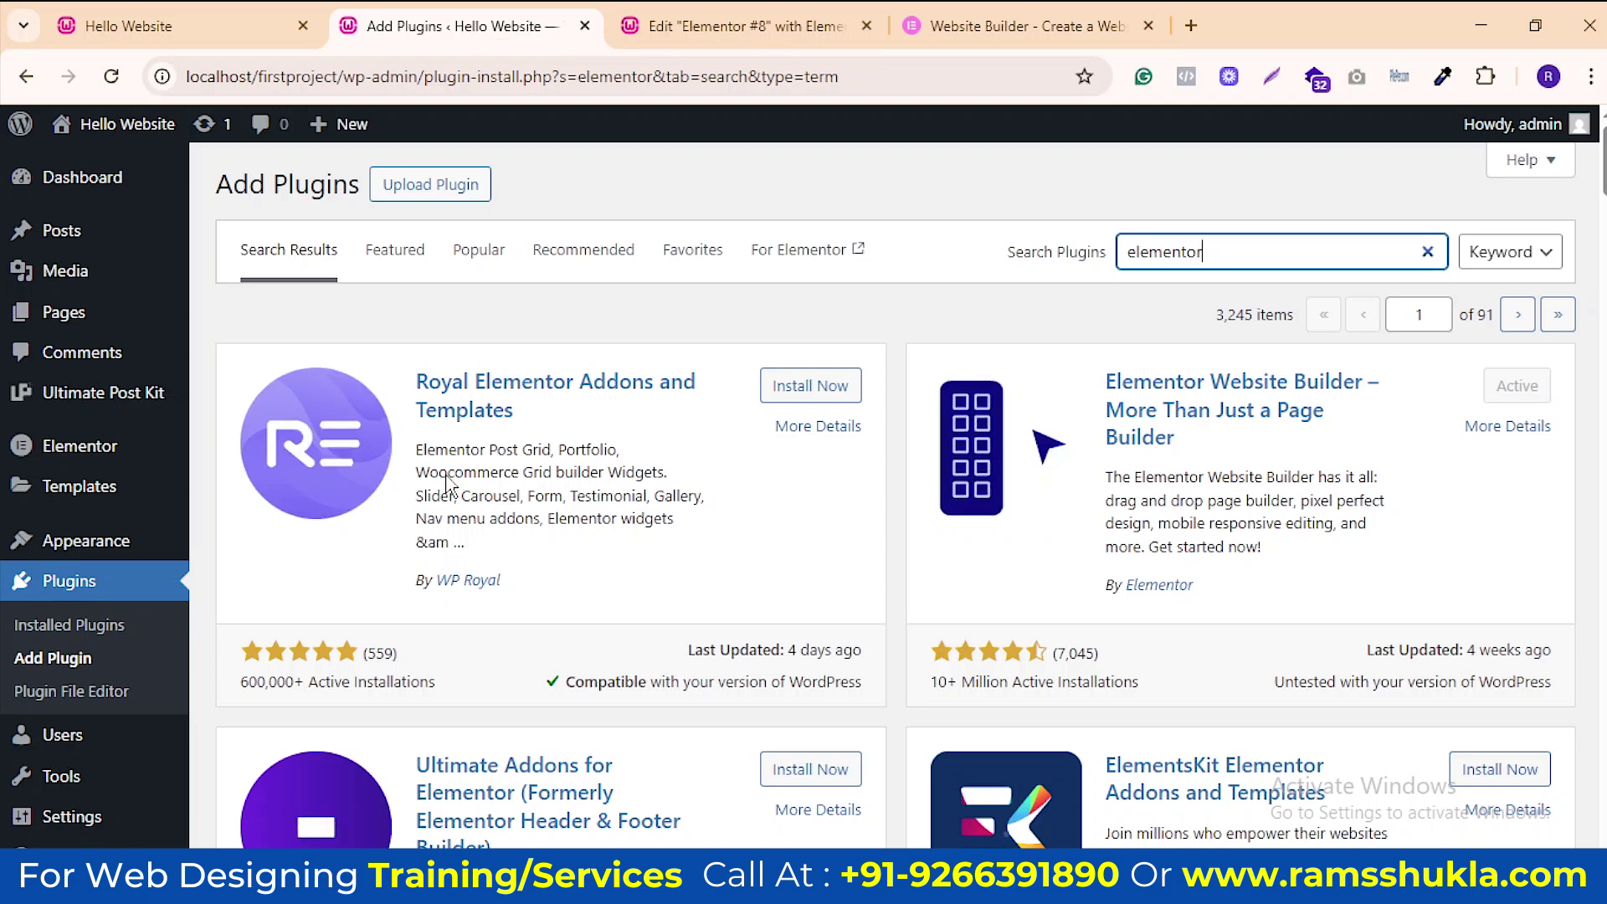
{"action": "left_click", "coordinate": [93, 591]}
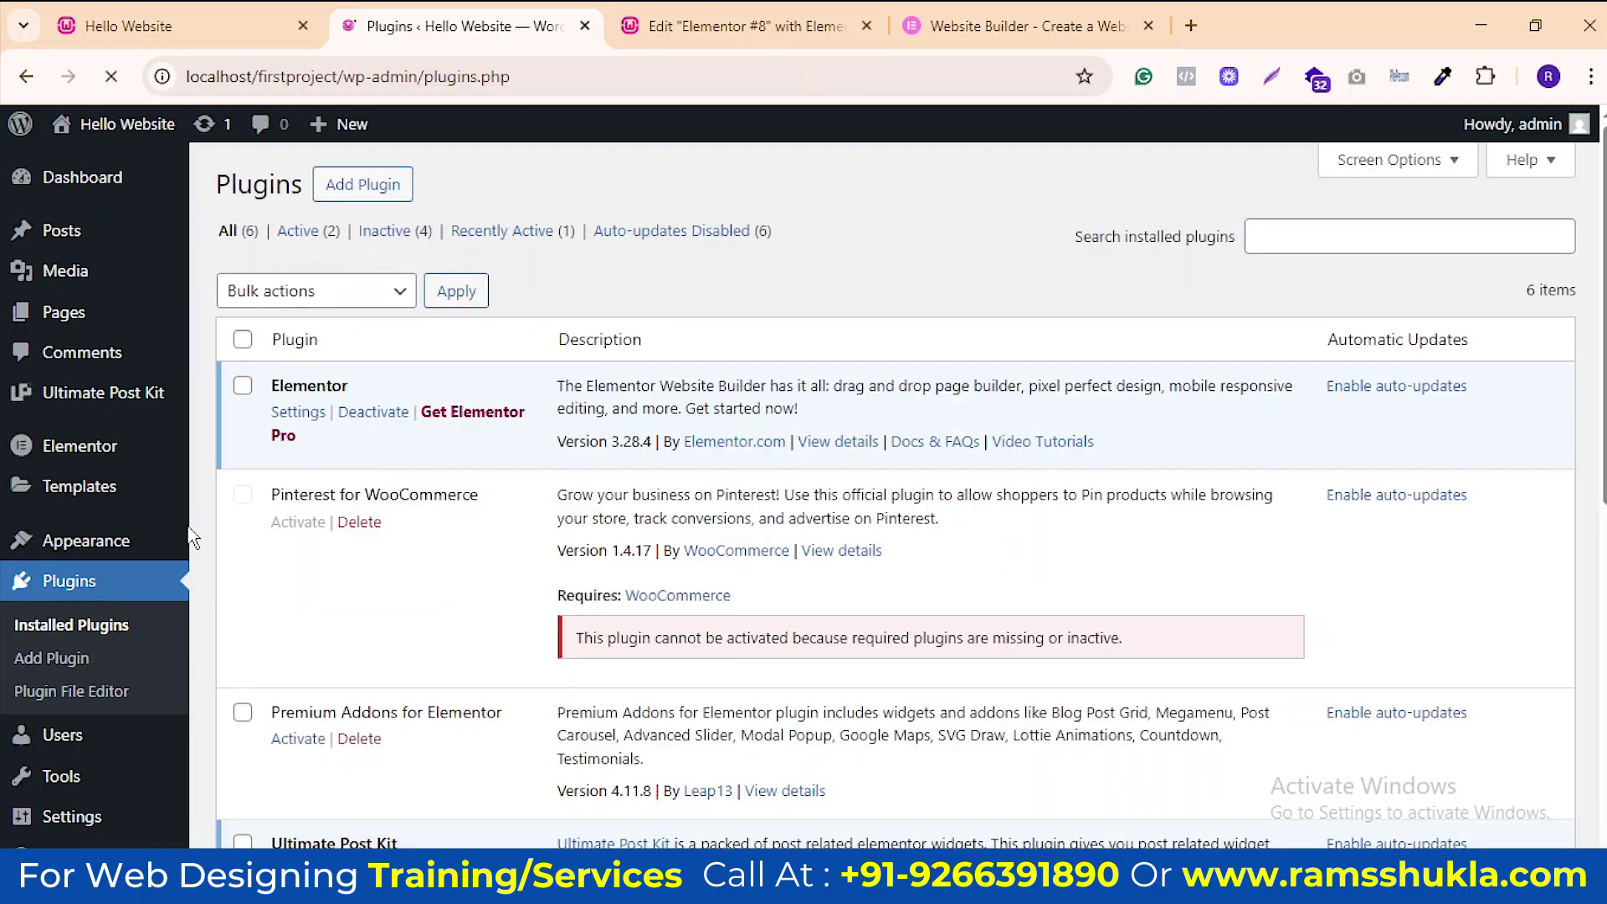
Switch to the Elementor editor of the draft page Elementor #8 and reload it
{"action": "left_click", "coordinate": [736, 24]}
{"action": "scroll", "coordinate": [117, 594], "scroll_direction": "up", "scroll_amount": 15}
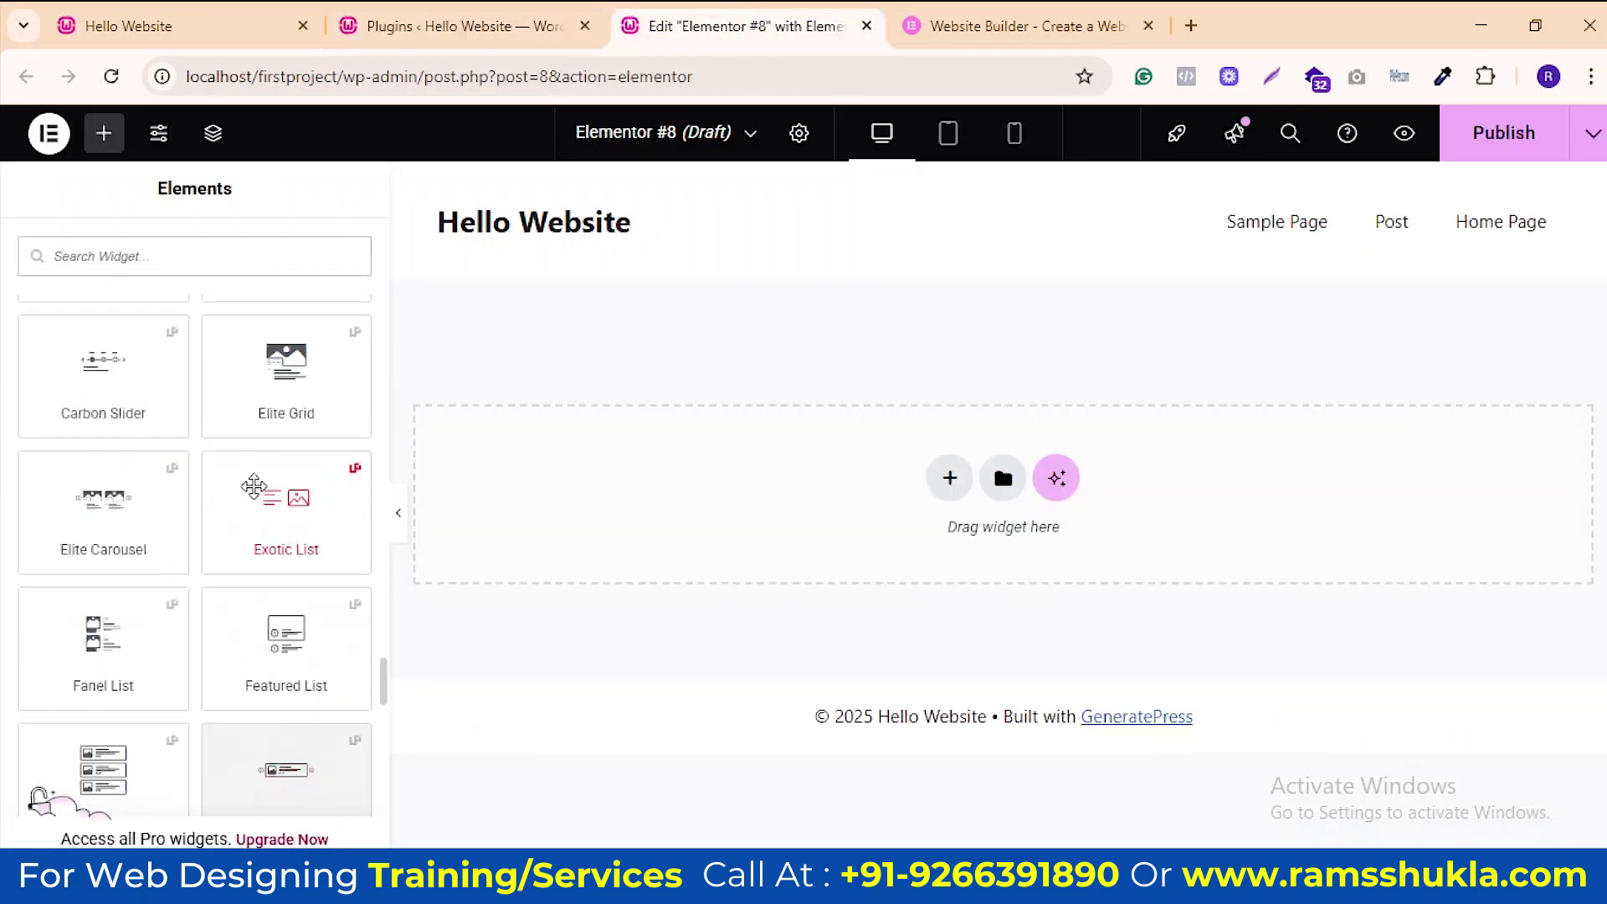
{"action": "scroll", "coordinate": [254, 522], "scroll_direction": "up", "scroll_amount": 10}
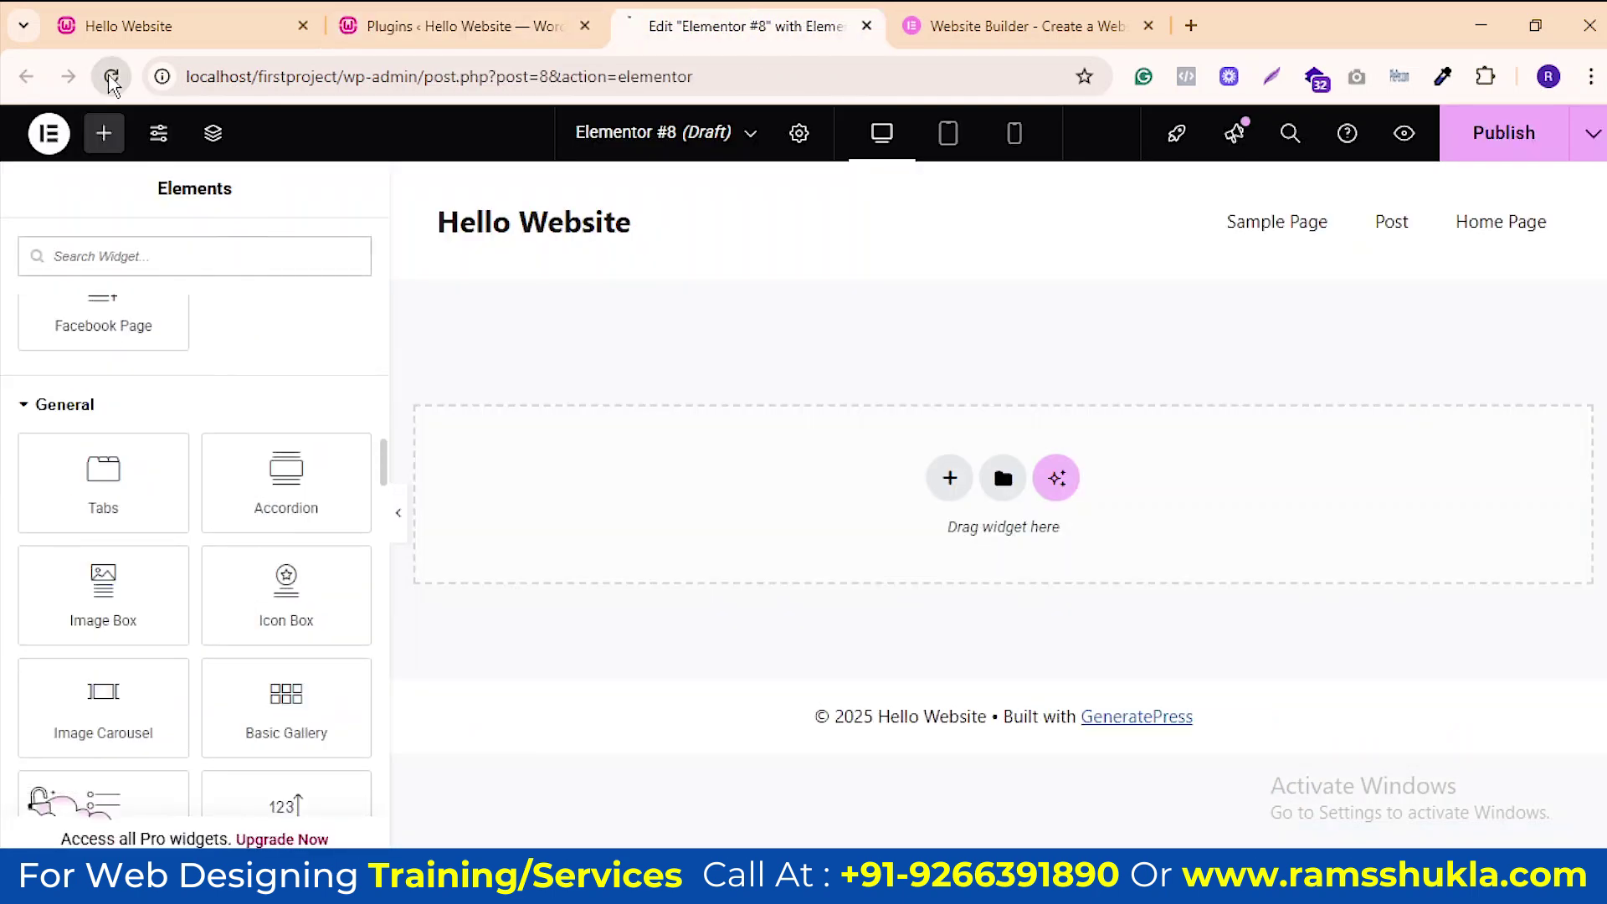
{"action": "left_click", "coordinate": [112, 79]}
{"action": "left_click", "coordinate": [916, 229]}
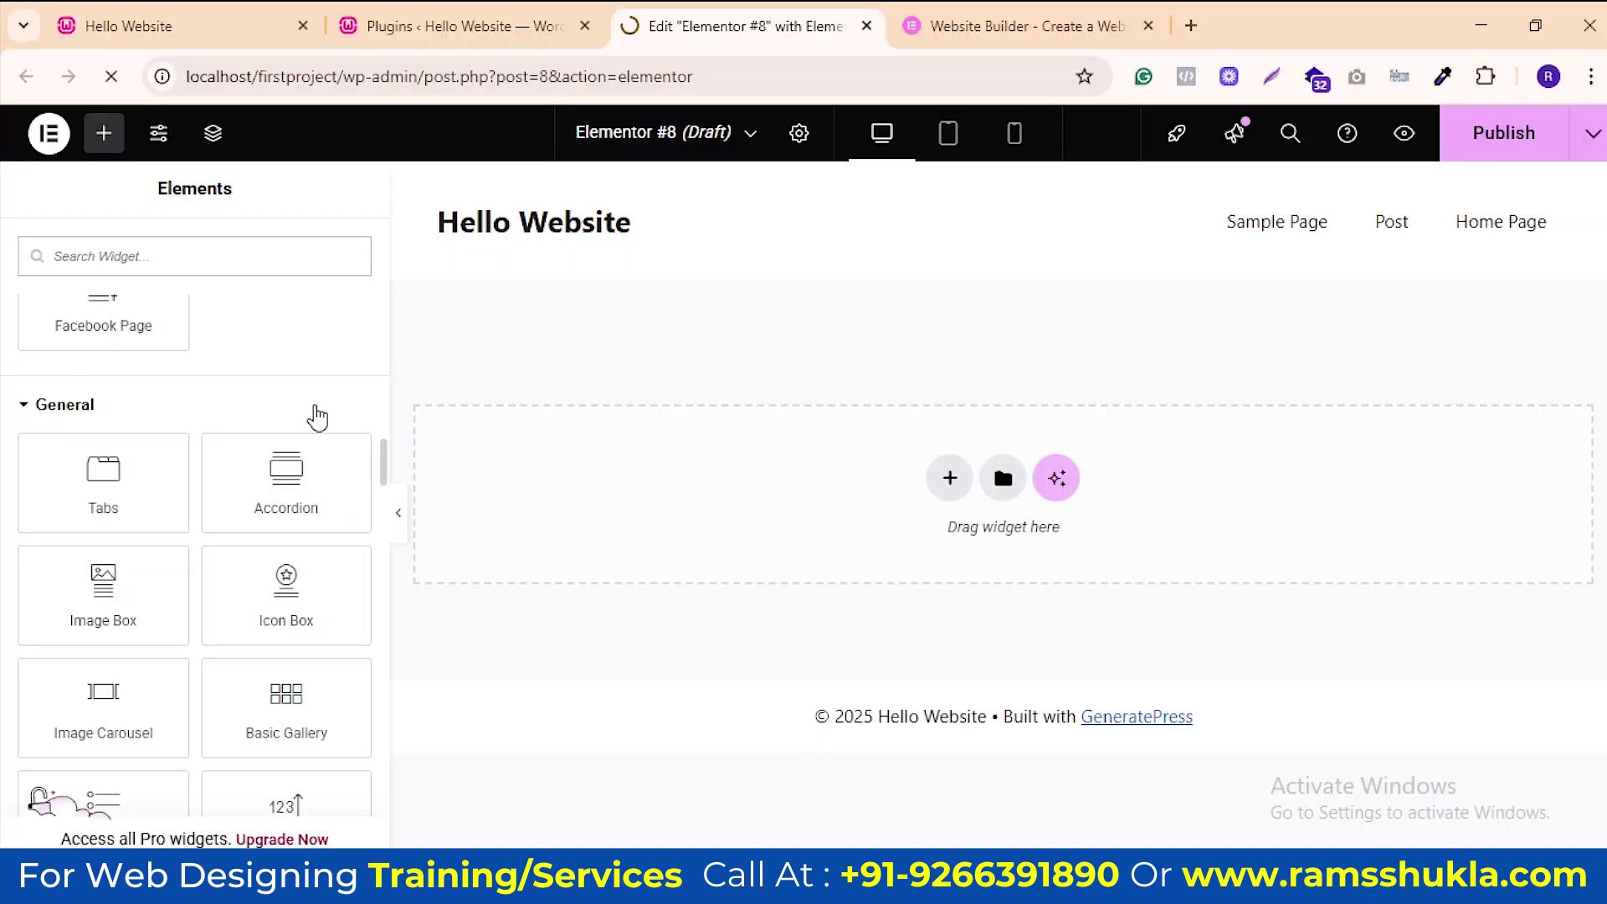
Look at the Elementor and Pages submenu entries in the WordPress admin
{"action": "left_click", "coordinate": [444, 26]}
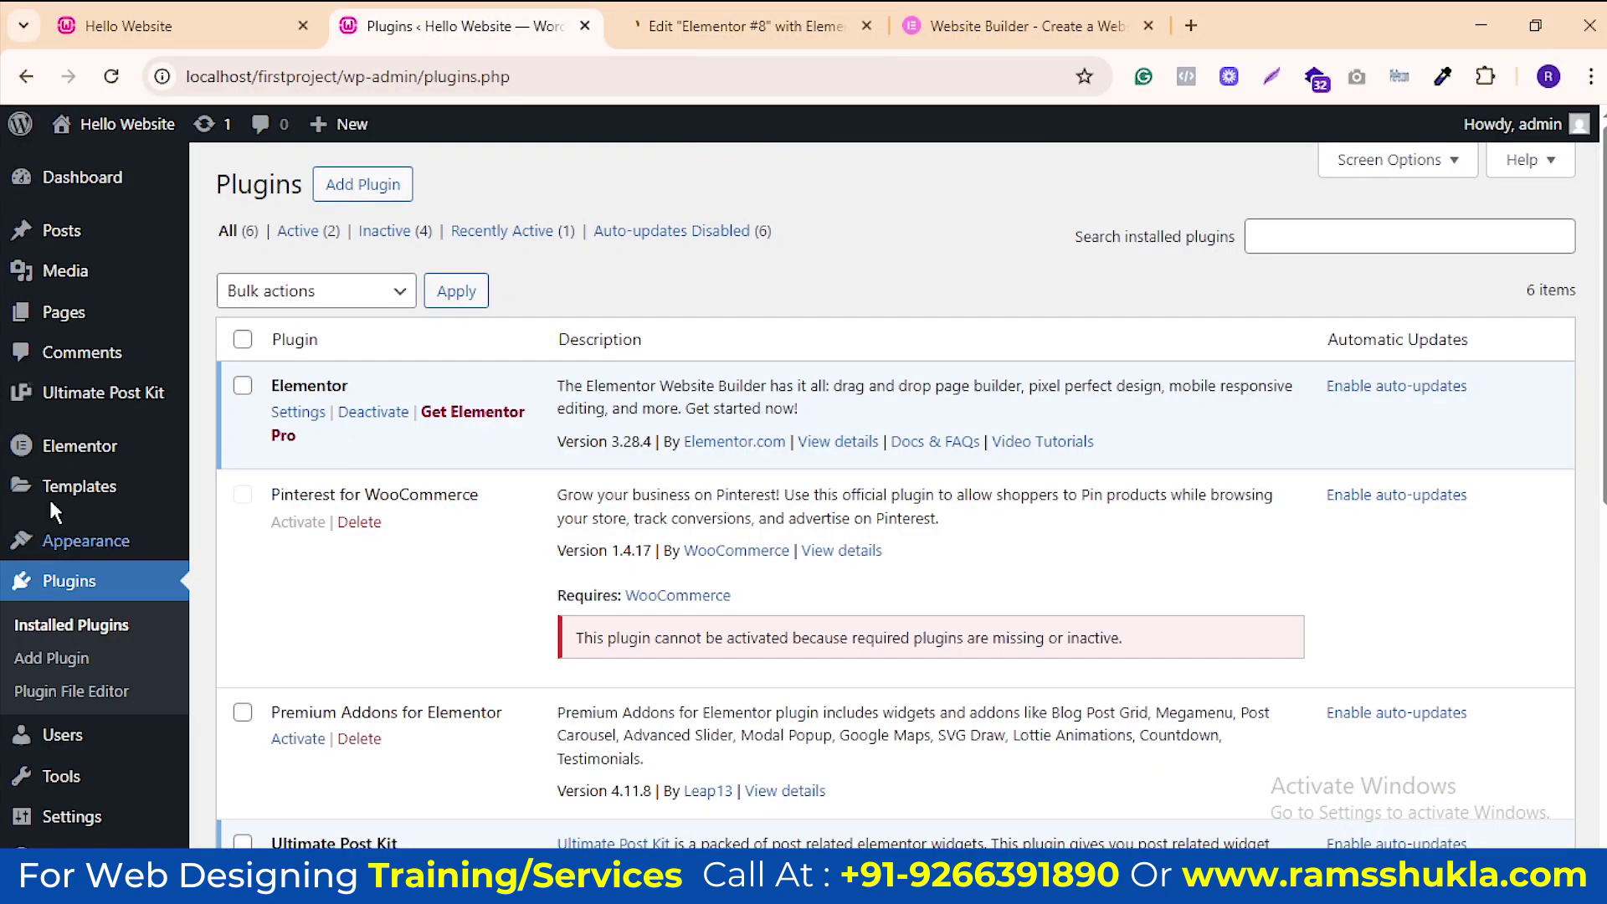
{"action": "mouse_move", "coordinate": [75, 456]}
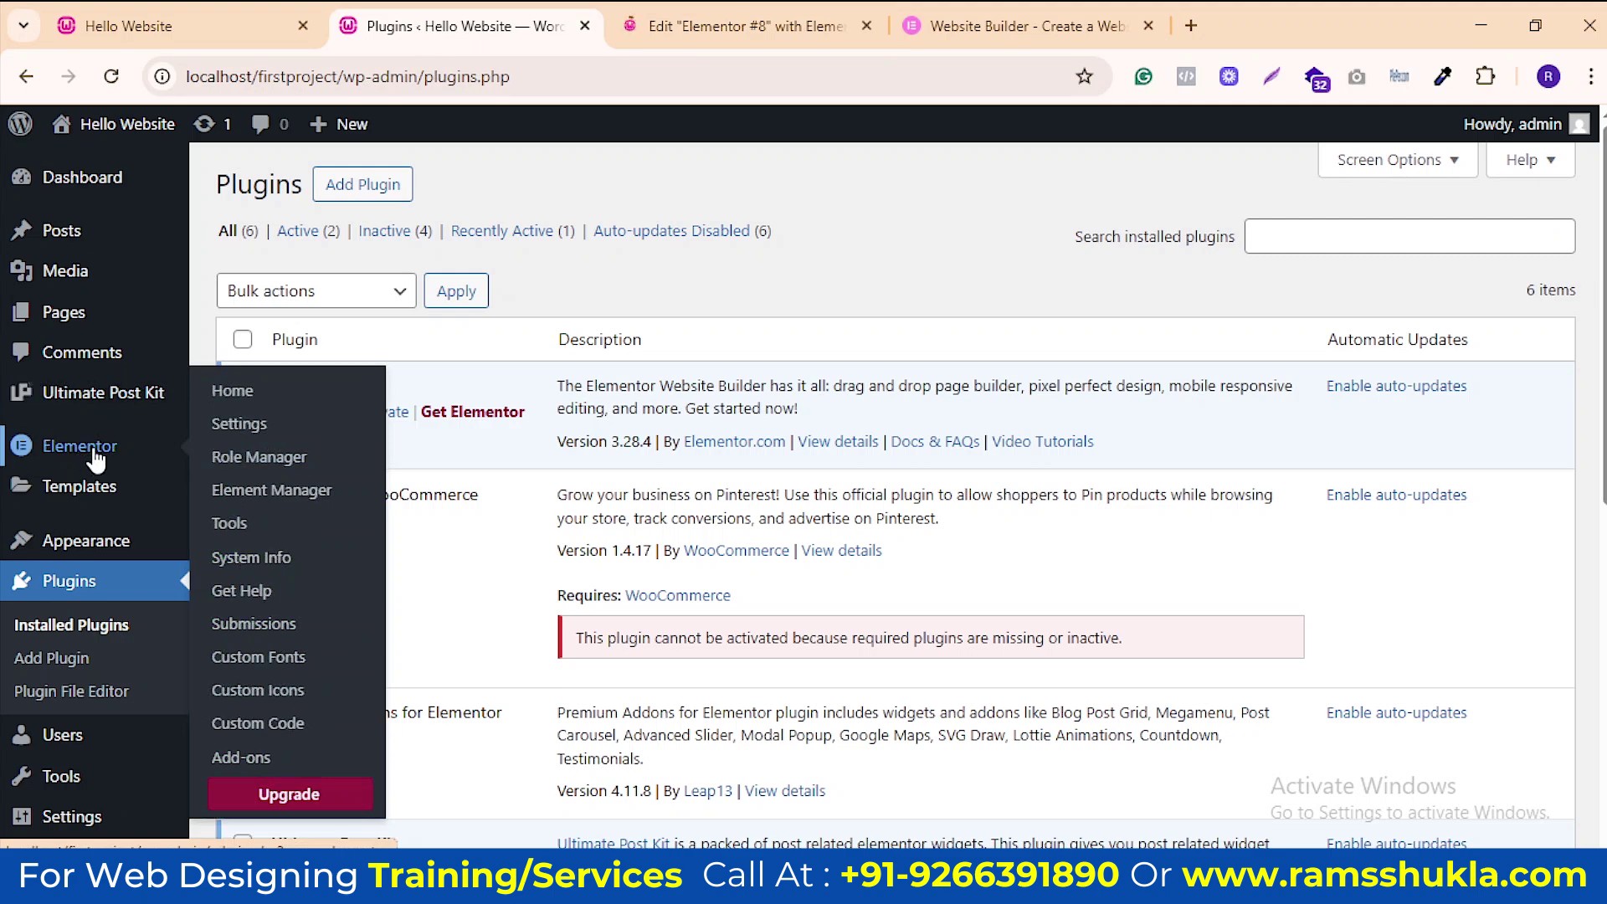
{"action": "mouse_move", "coordinate": [72, 308]}
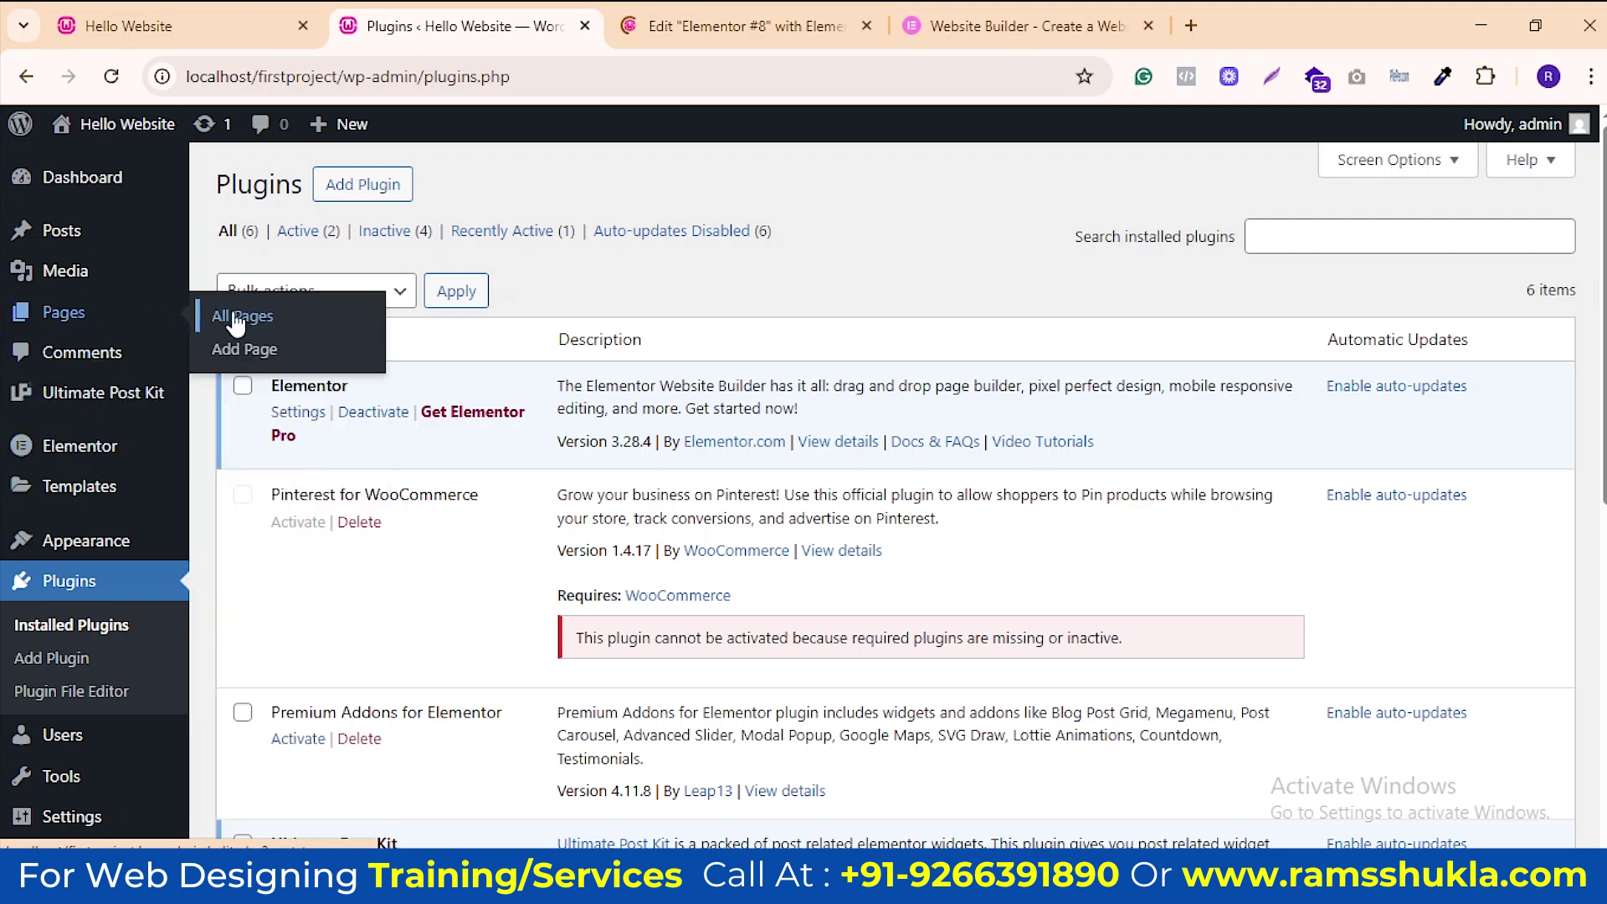
Return to the Elementor #8 editor and examine the Layout, Basic and locked Pro widgets
{"action": "left_click", "coordinate": [725, 17]}
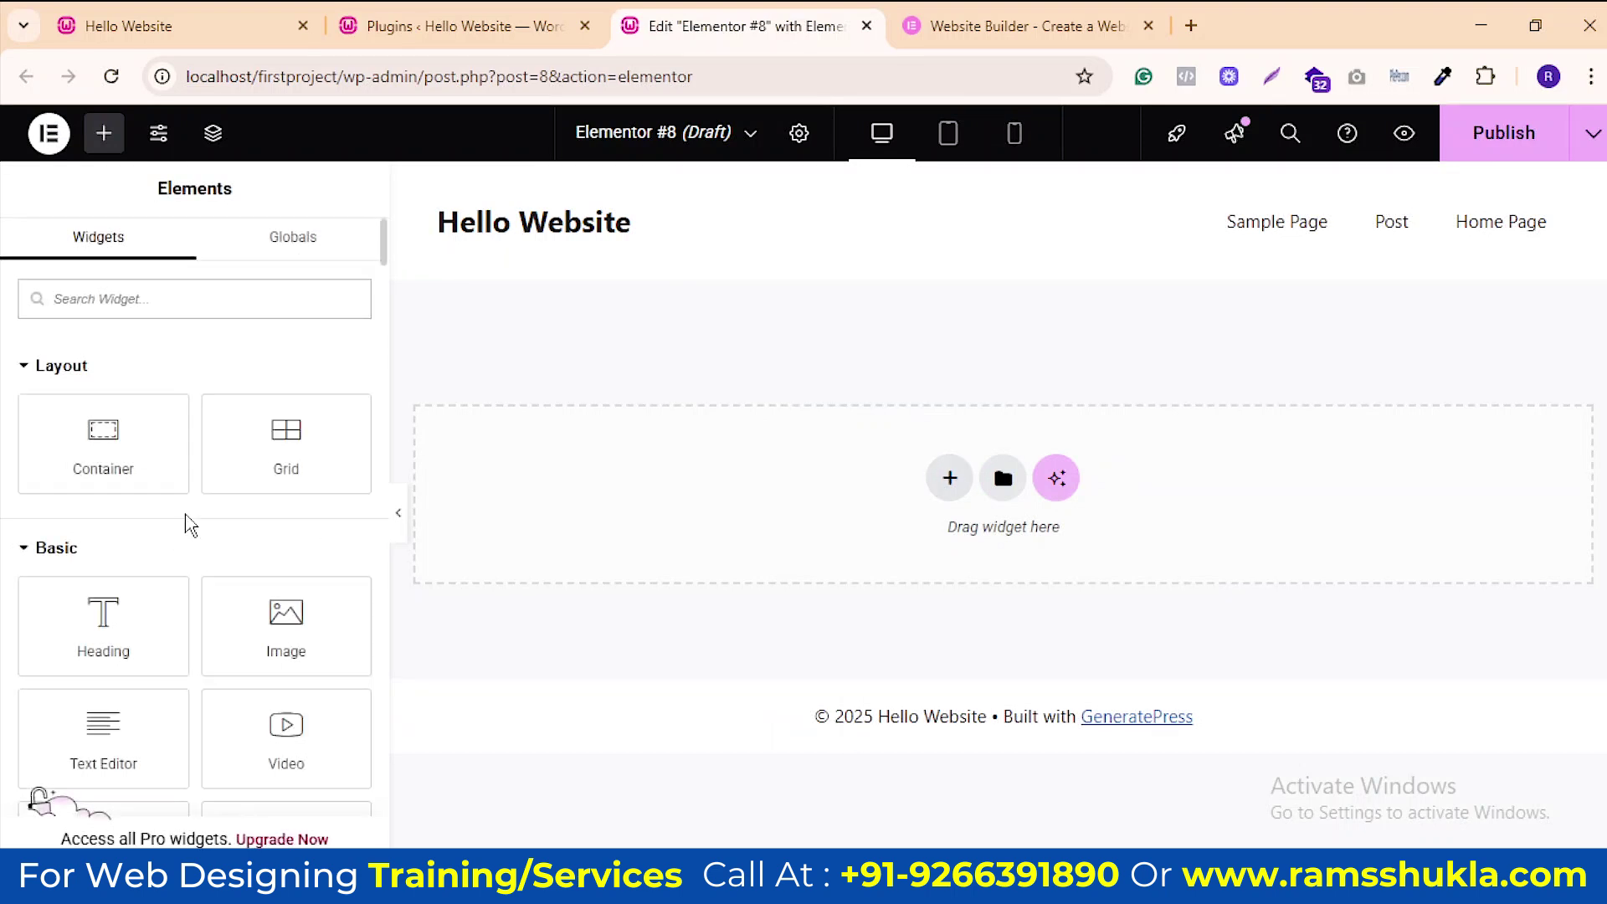
{"action": "scroll", "coordinate": [238, 544], "scroll_direction": "down", "scroll_amount": 8}
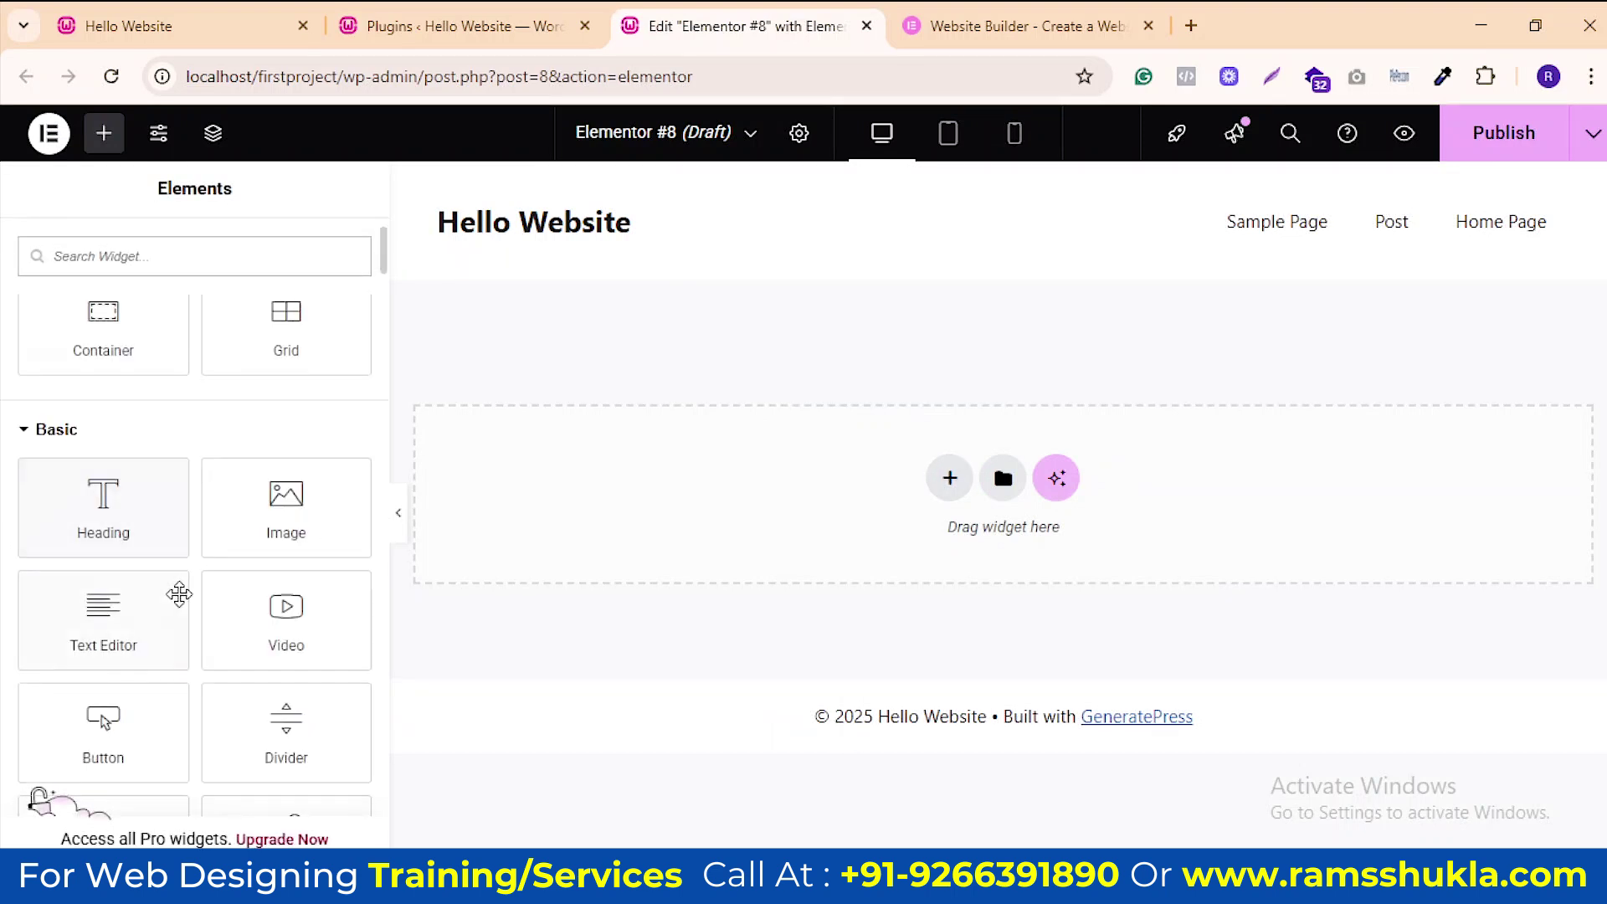
{"action": "scroll", "coordinate": [134, 523], "scroll_direction": "down", "scroll_amount": 1}
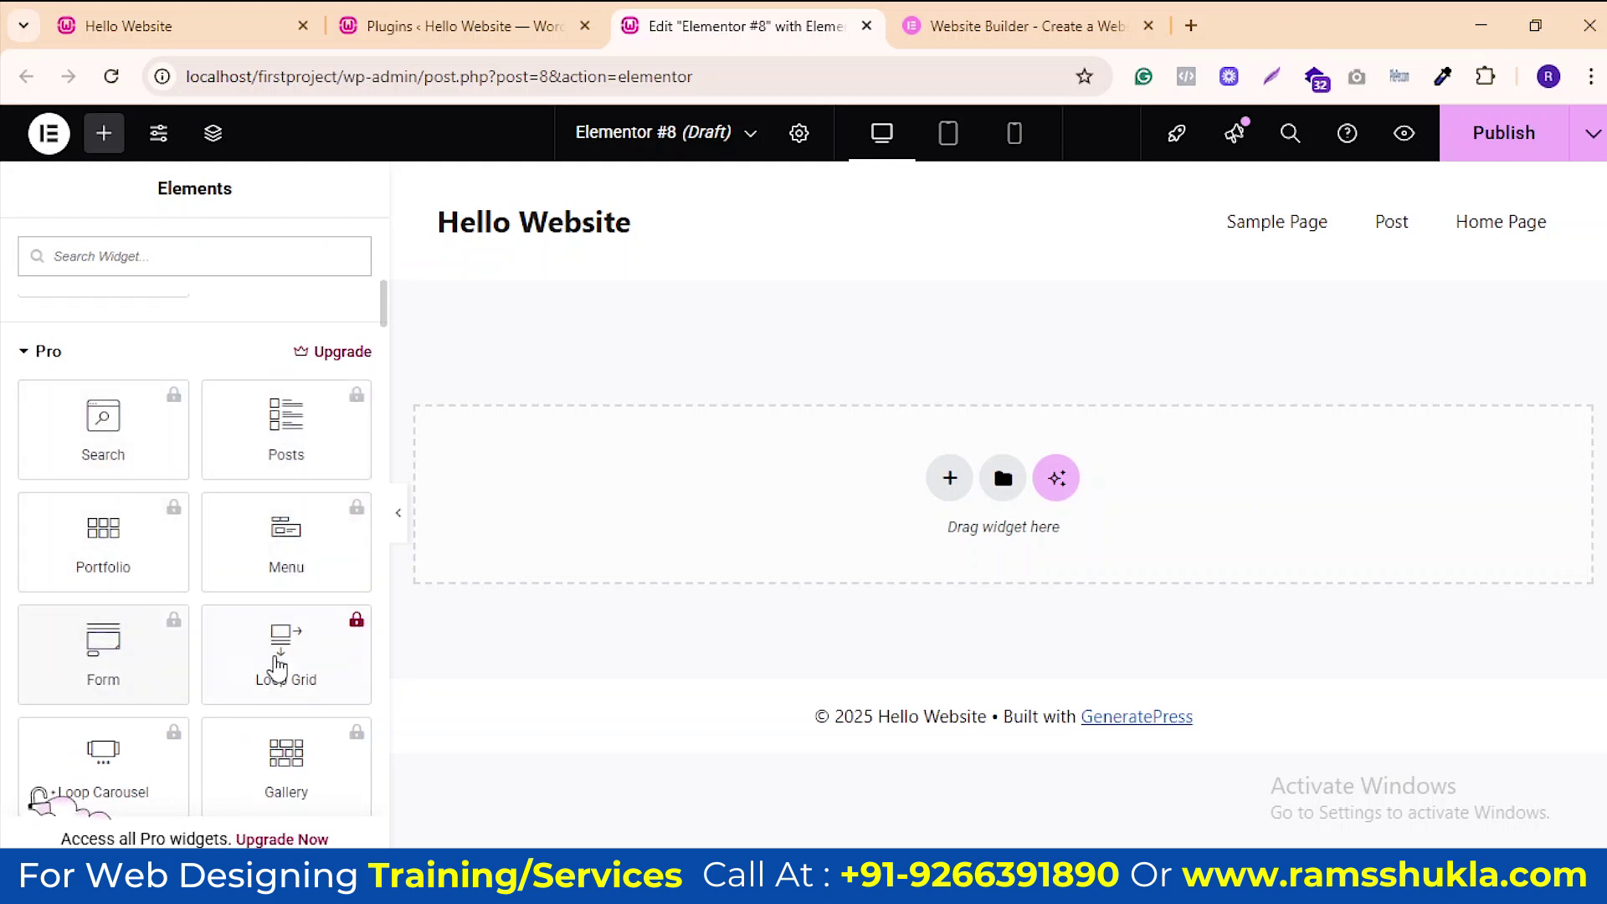
{"action": "scroll", "coordinate": [251, 602], "scroll_direction": "down", "scroll_amount": 5}
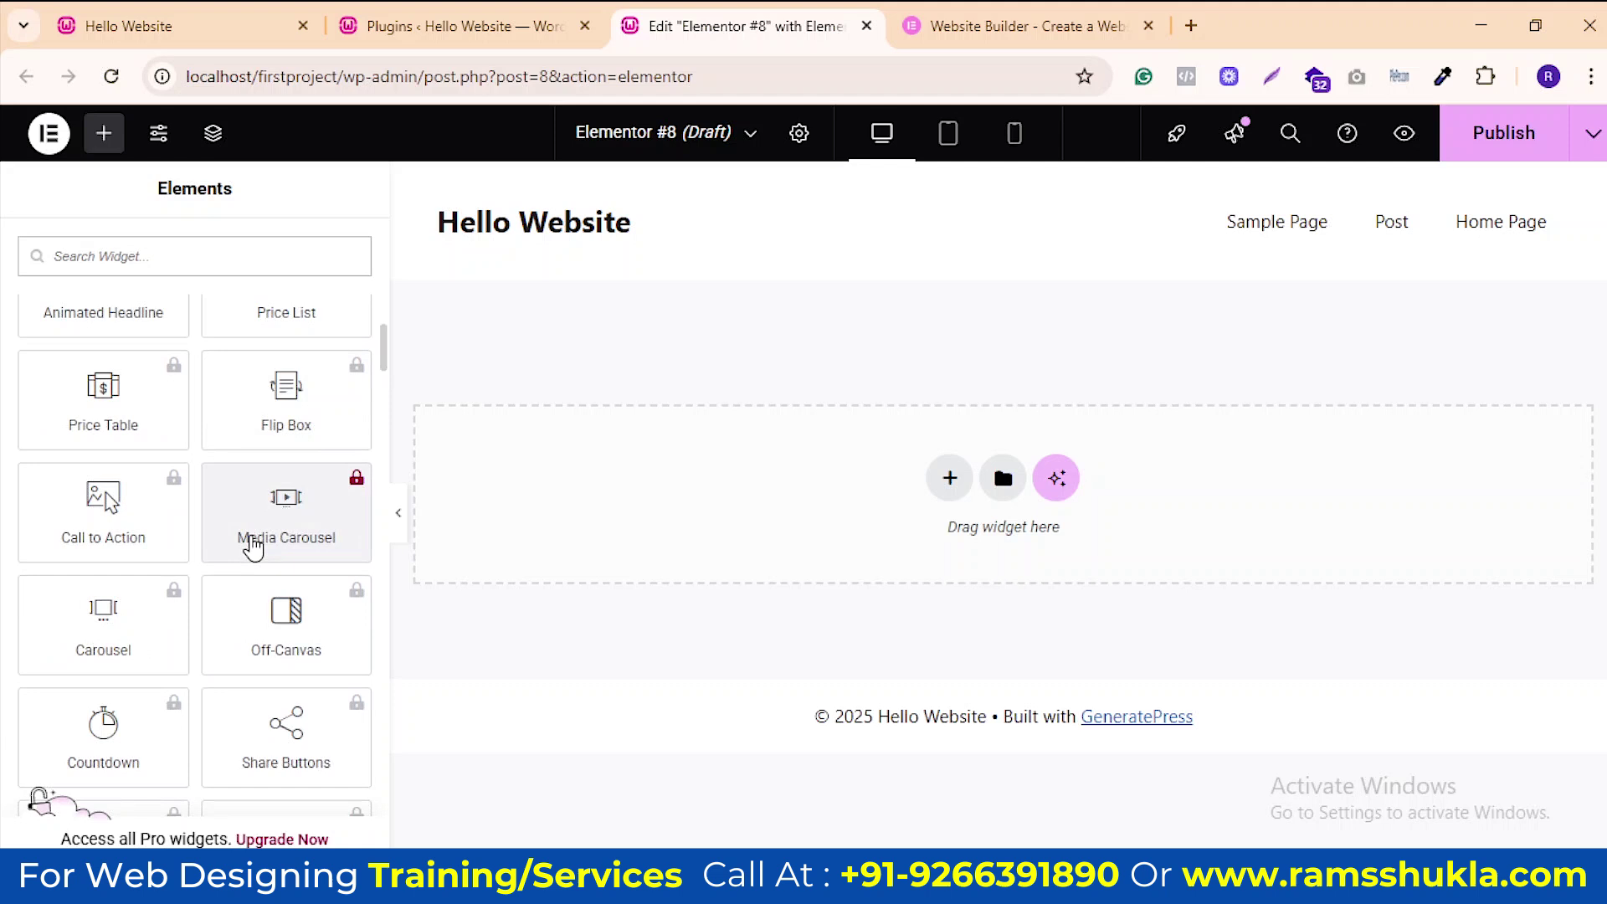
{"action": "scroll", "coordinate": [251, 545], "scroll_direction": "down", "scroll_amount": 5}
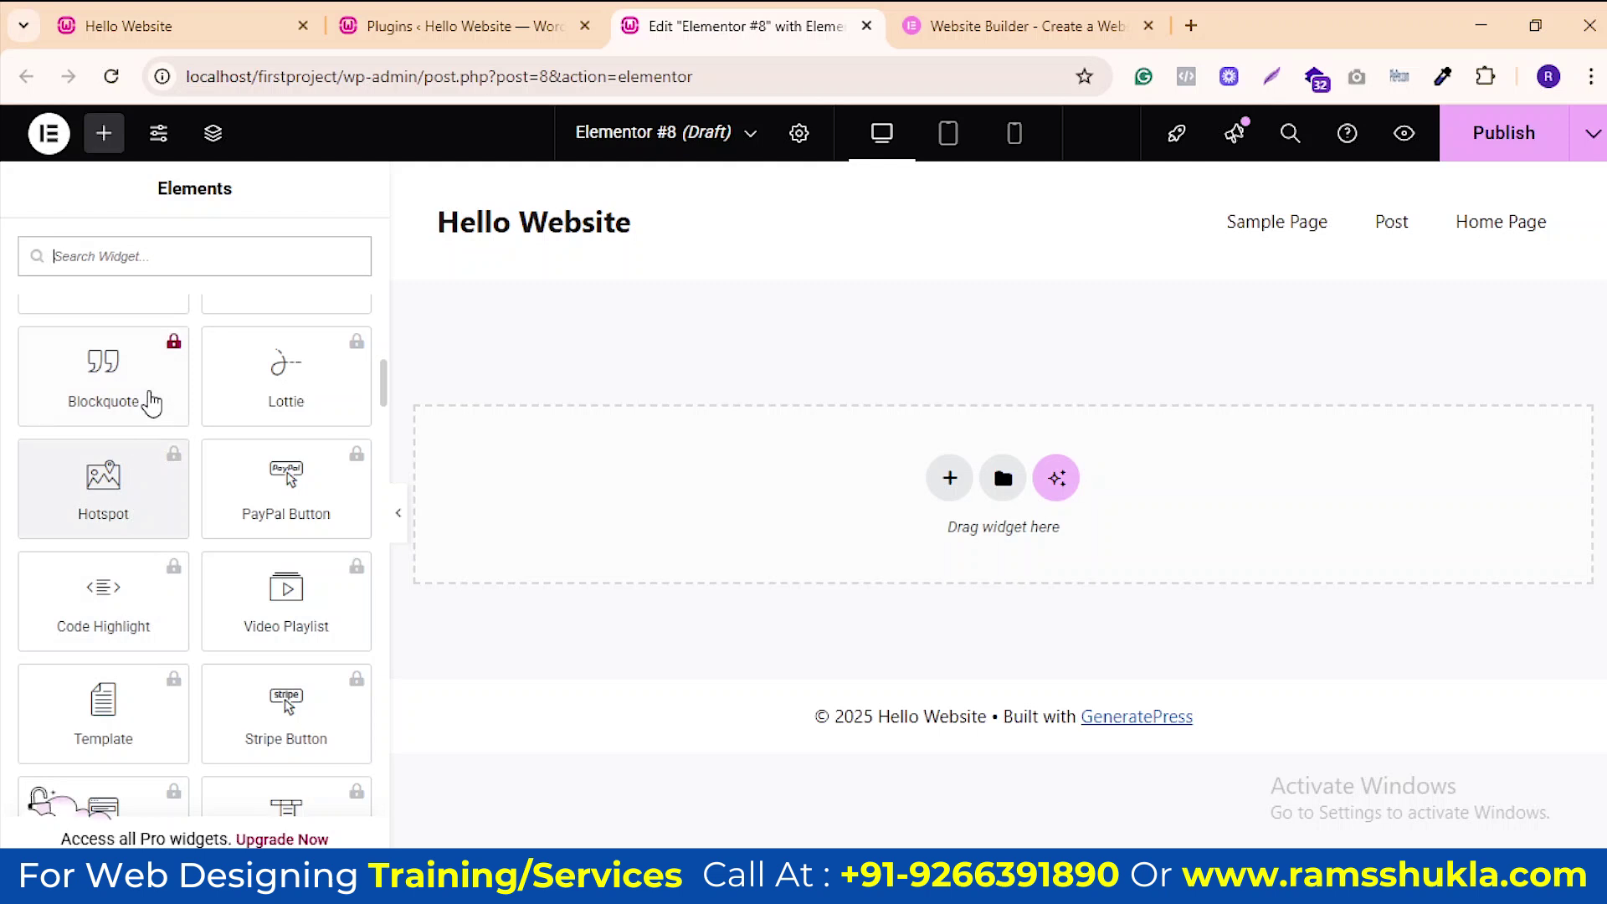
{"action": "scroll", "coordinate": [276, 469], "scroll_direction": "down", "scroll_amount": 5}
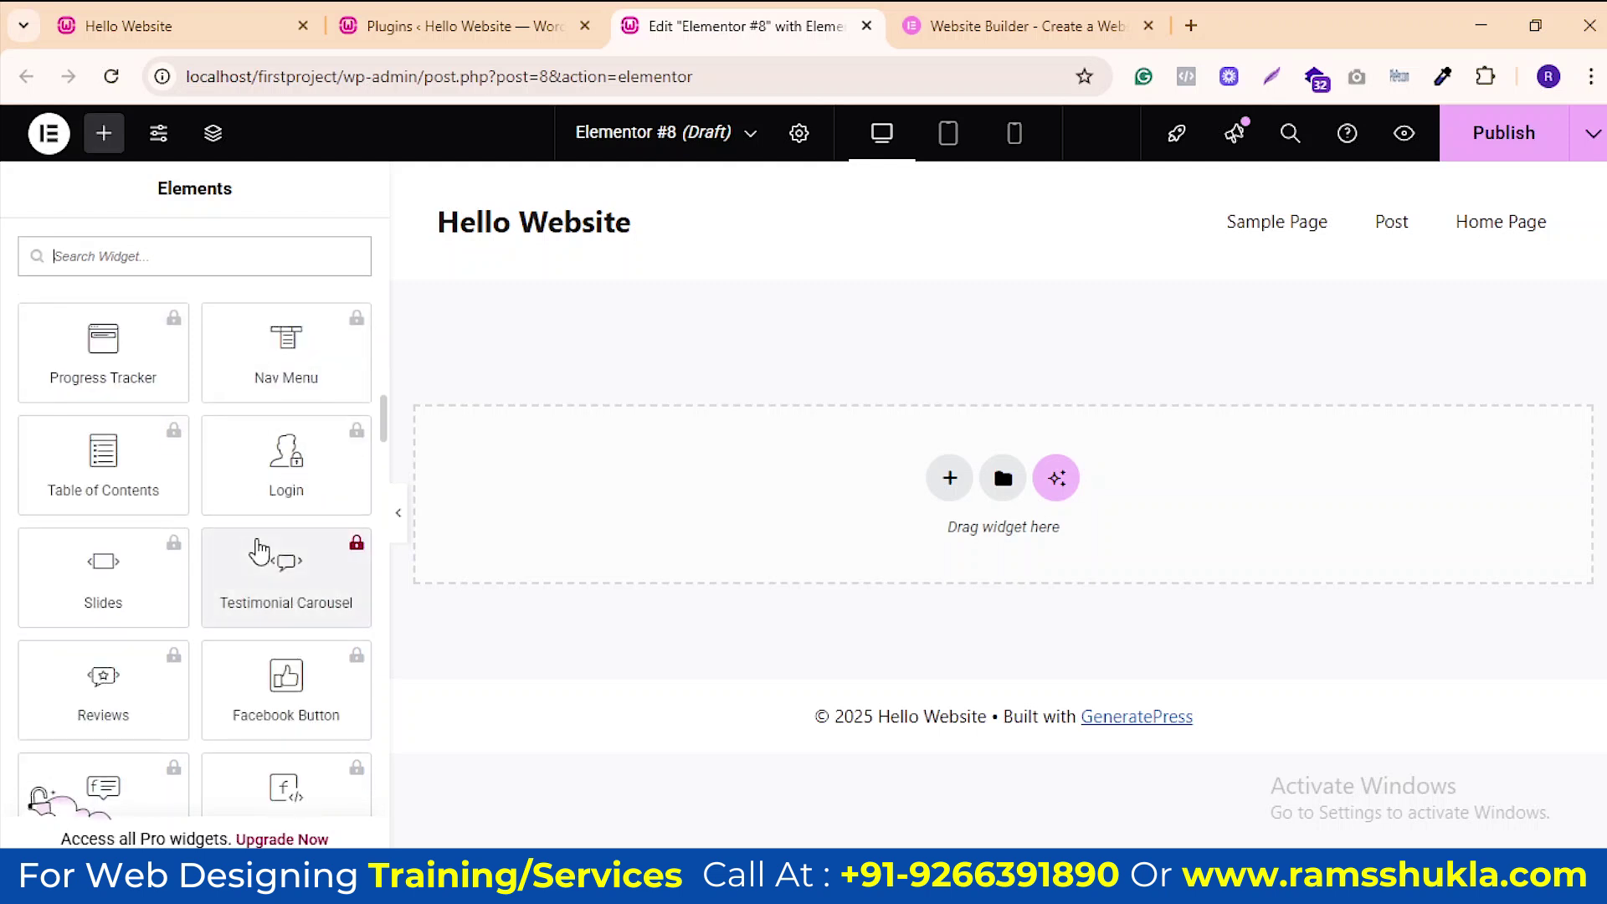
{"action": "scroll", "coordinate": [256, 549], "scroll_direction": "down", "scroll_amount": 5}
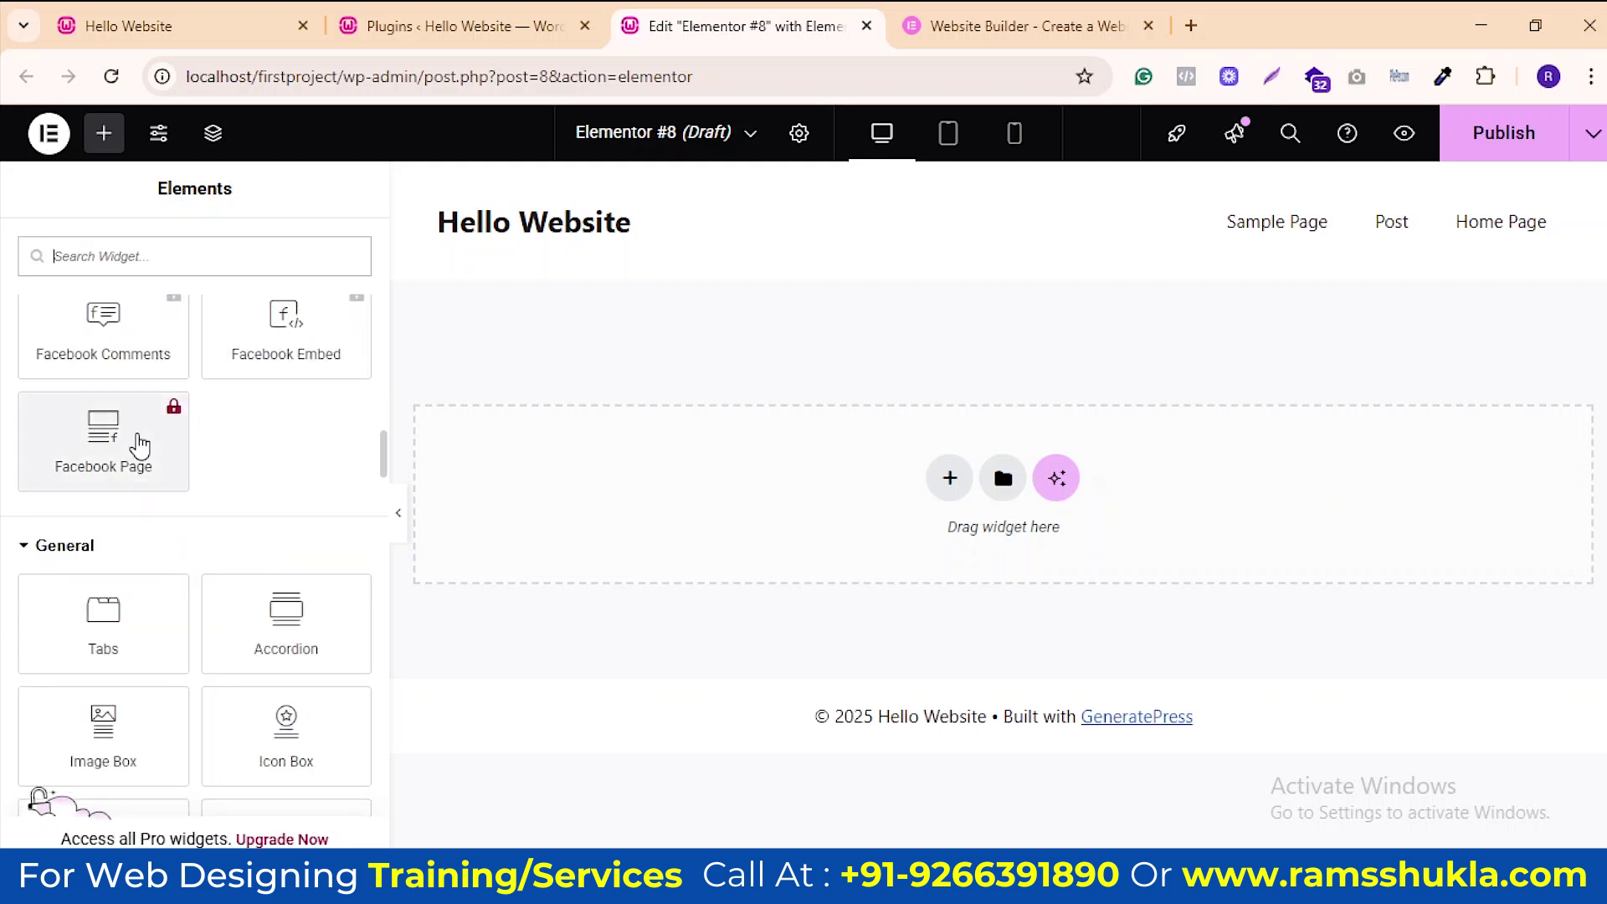
Examine the General, Link In Bio and Ultimate Post Kit widget categories, including the collapsed Site, Single and WooCommerce groups
{"action": "scroll", "coordinate": [258, 456], "scroll_direction": "down", "scroll_amount": 2}
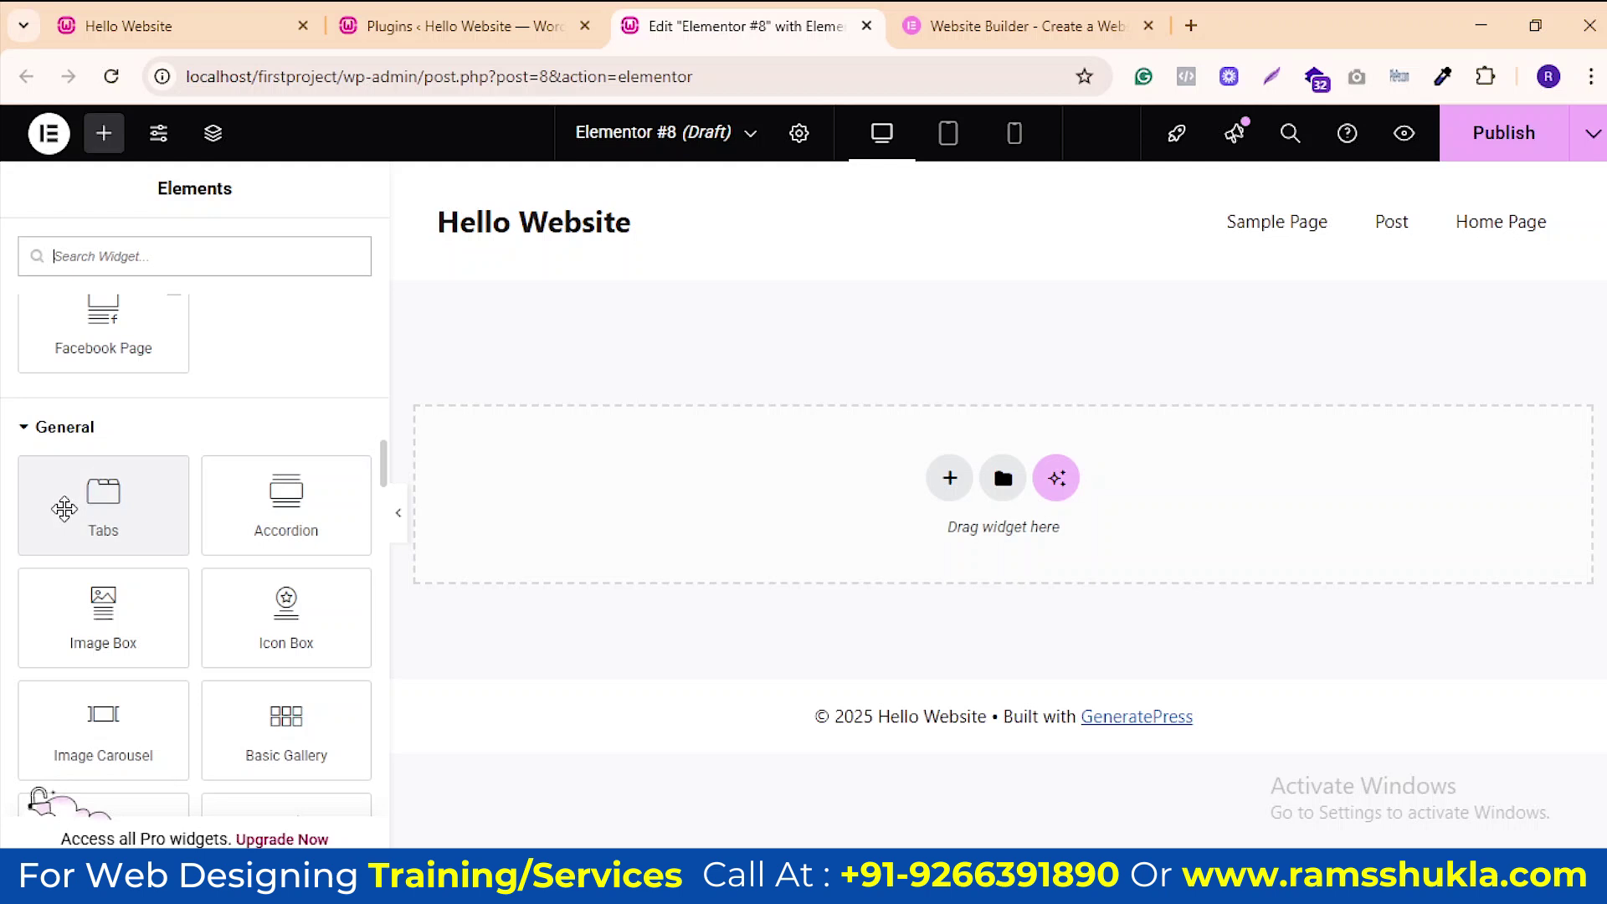
{"action": "scroll", "coordinate": [190, 456], "scroll_direction": "up", "scroll_amount": 3}
{"action": "scroll", "coordinate": [291, 573], "scroll_direction": "down", "scroll_amount": 3}
{"action": "scroll", "coordinate": [211, 590], "scroll_direction": "down", "scroll_amount": 7}
{"action": "scroll", "coordinate": [210, 540], "scroll_direction": "up", "scroll_amount": 10}
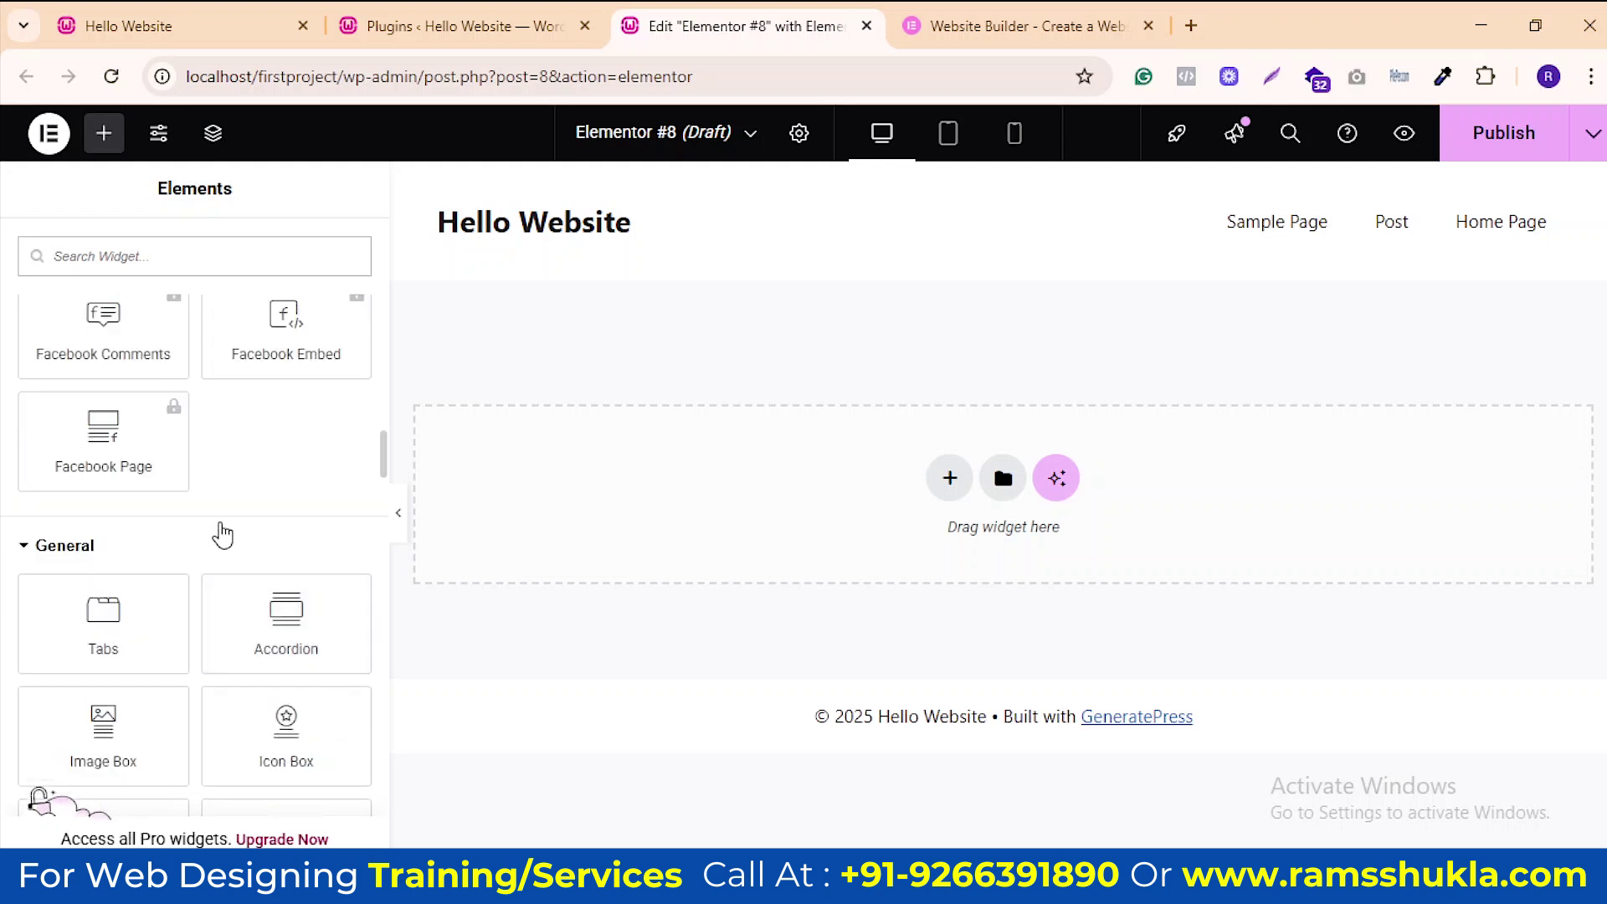
{"action": "scroll", "coordinate": [180, 520], "scroll_direction": "down", "scroll_amount": 3}
{"action": "scroll", "coordinate": [218, 527], "scroll_direction": "down", "scroll_amount": 15}
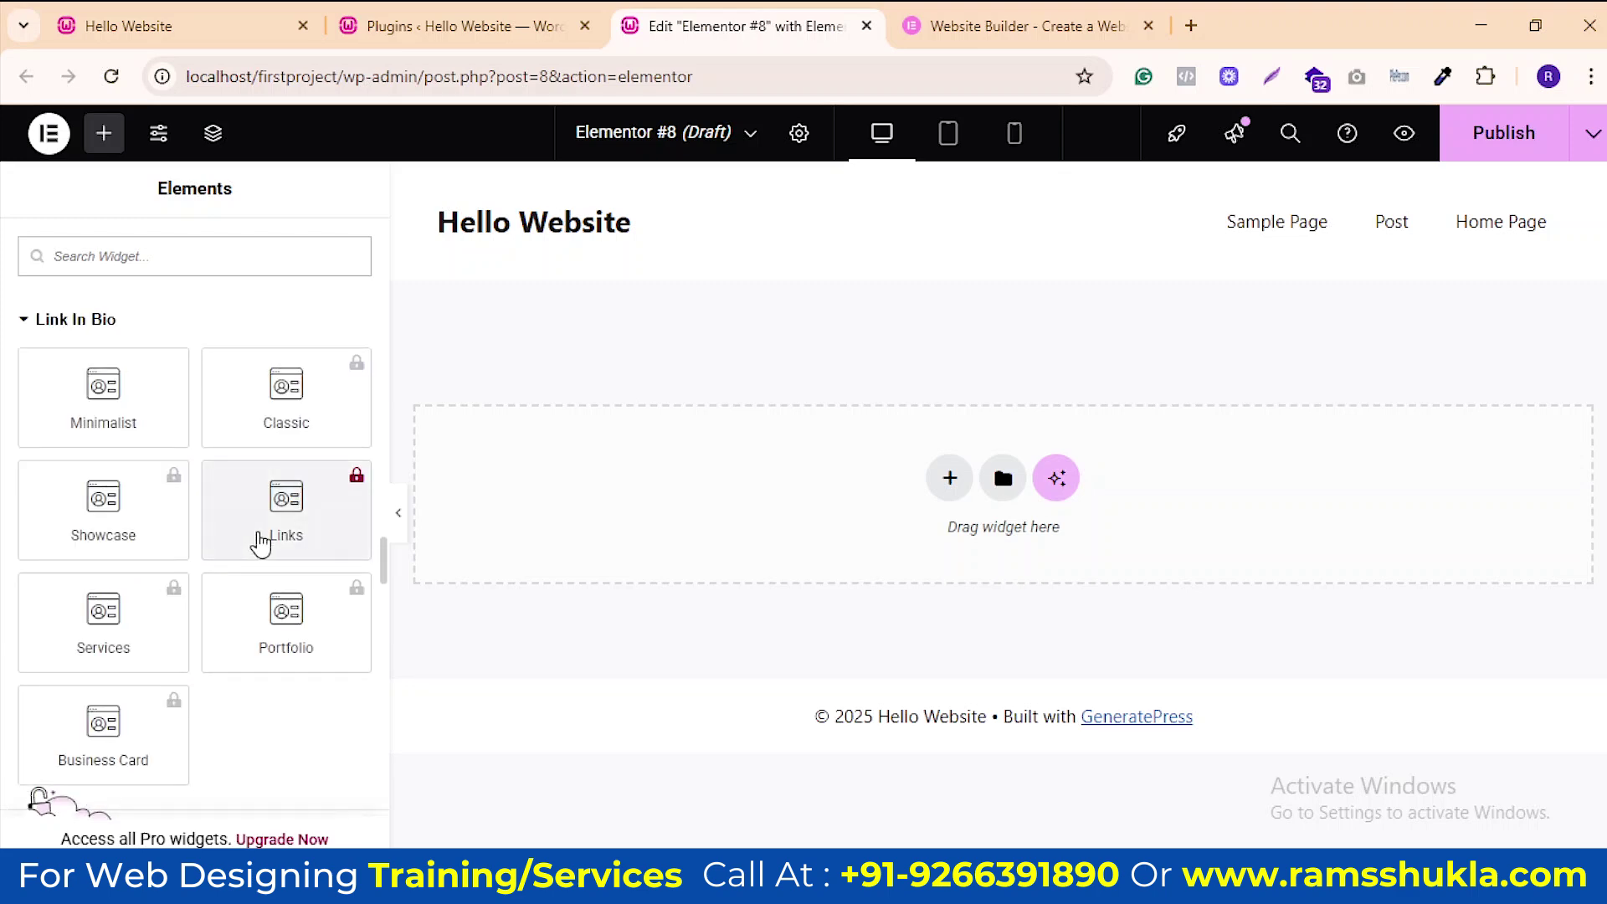
{"action": "scroll", "coordinate": [218, 545], "scroll_direction": "down", "scroll_amount": 5}
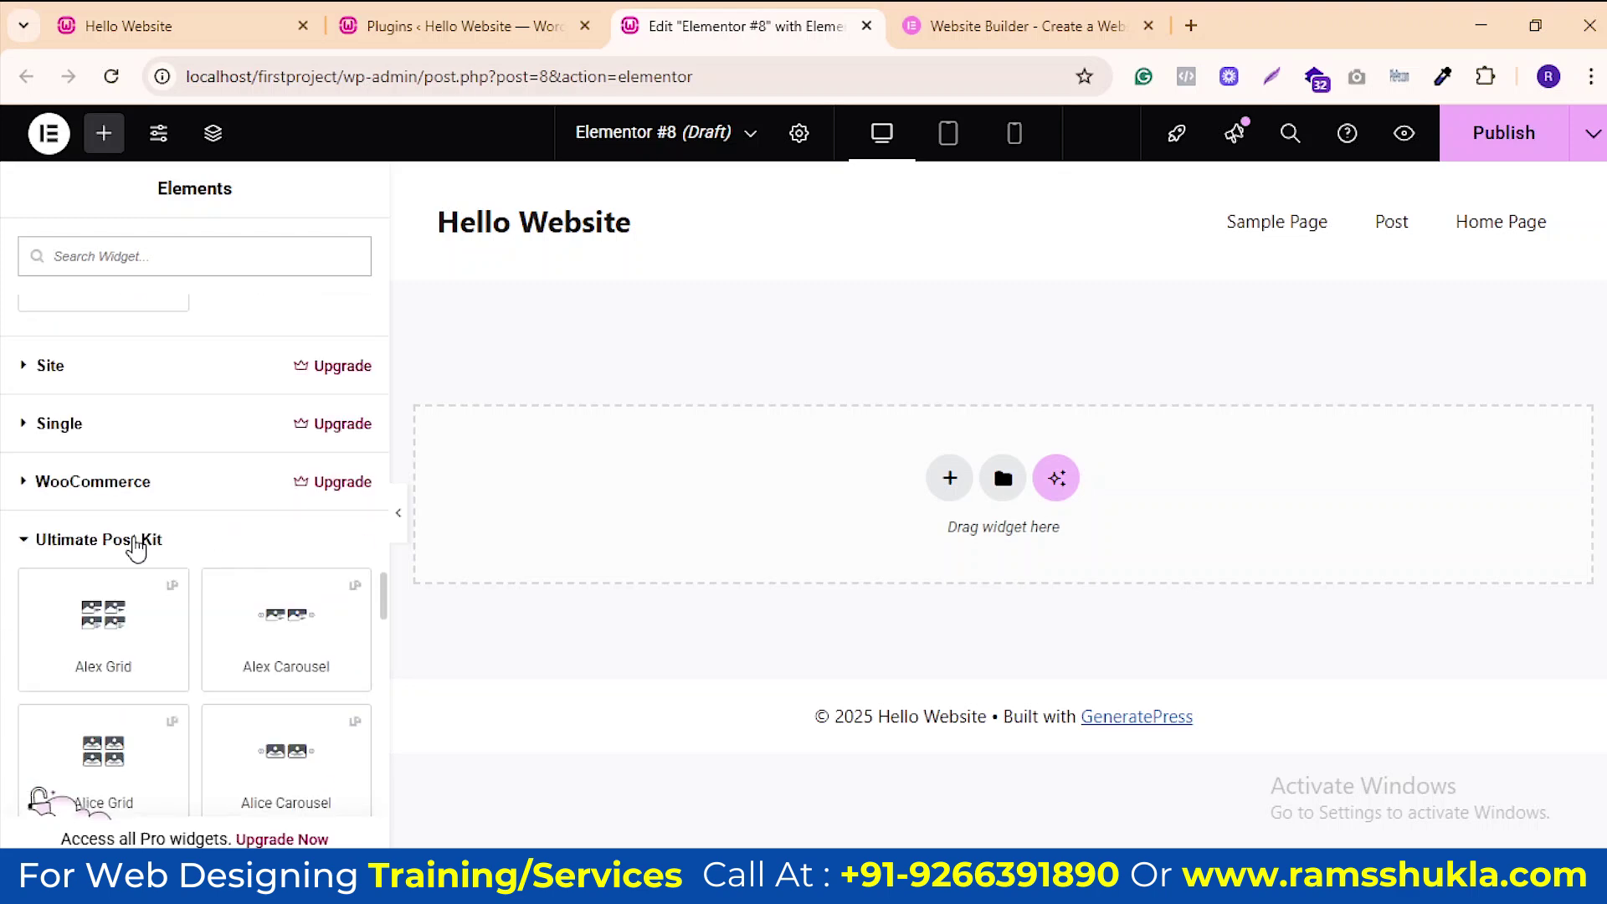
{"action": "scroll", "coordinate": [262, 381], "scroll_direction": "up", "scroll_amount": 4}
Open the Add Plugins page in the WordPress admin and search the plugin directory for "elementor"
{"action": "left_click", "coordinate": [452, 26]}
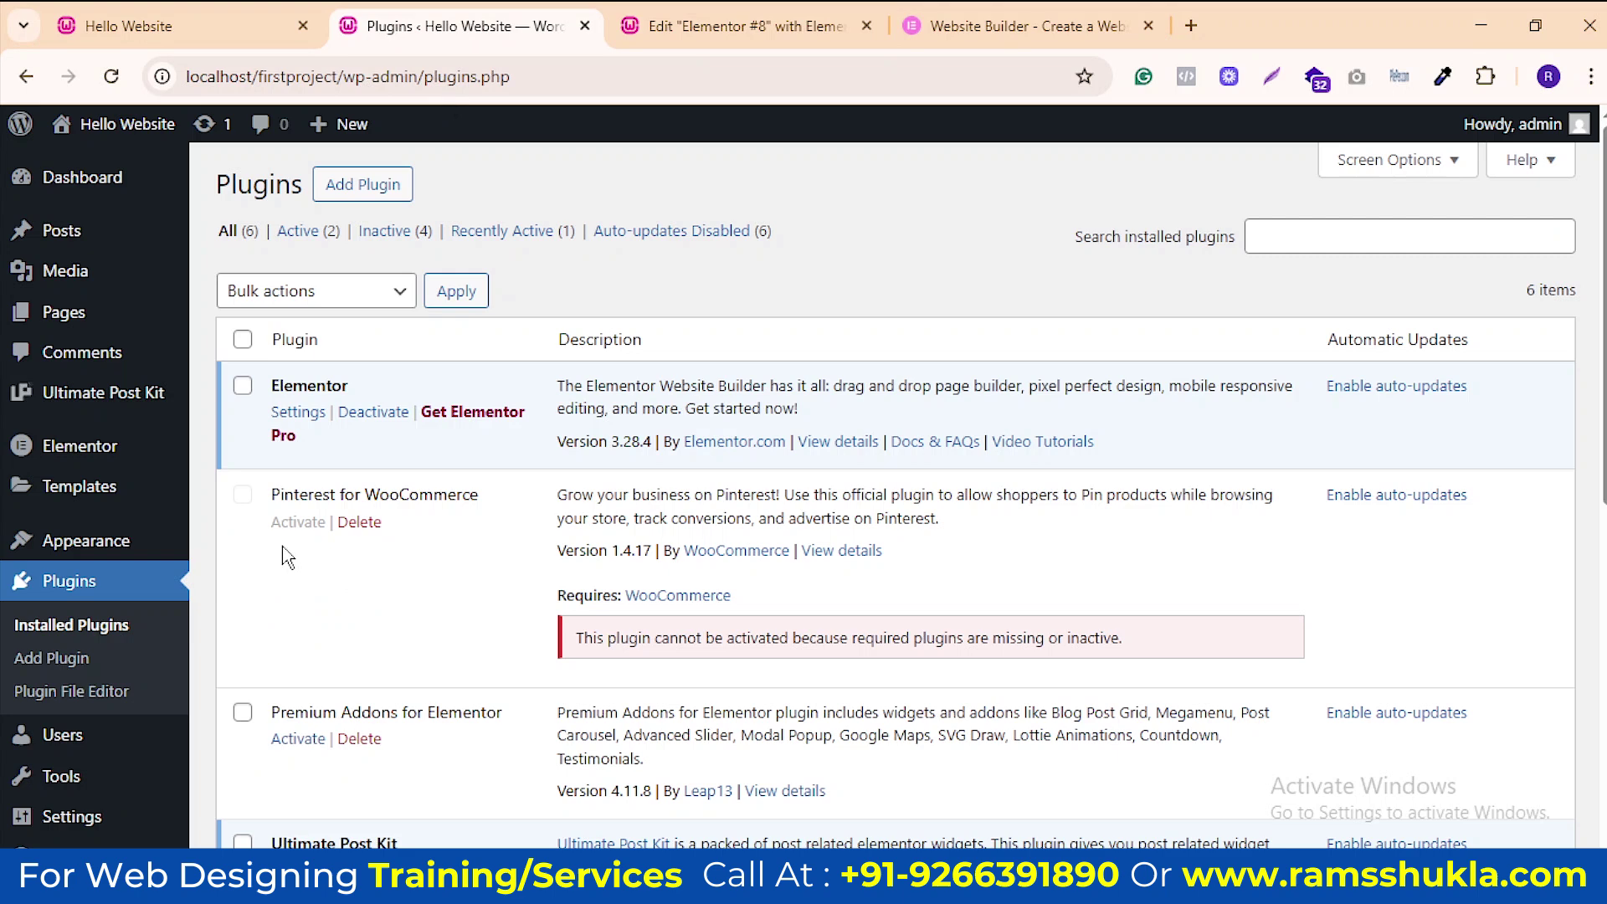
{"action": "left_click", "coordinate": [374, 190]}
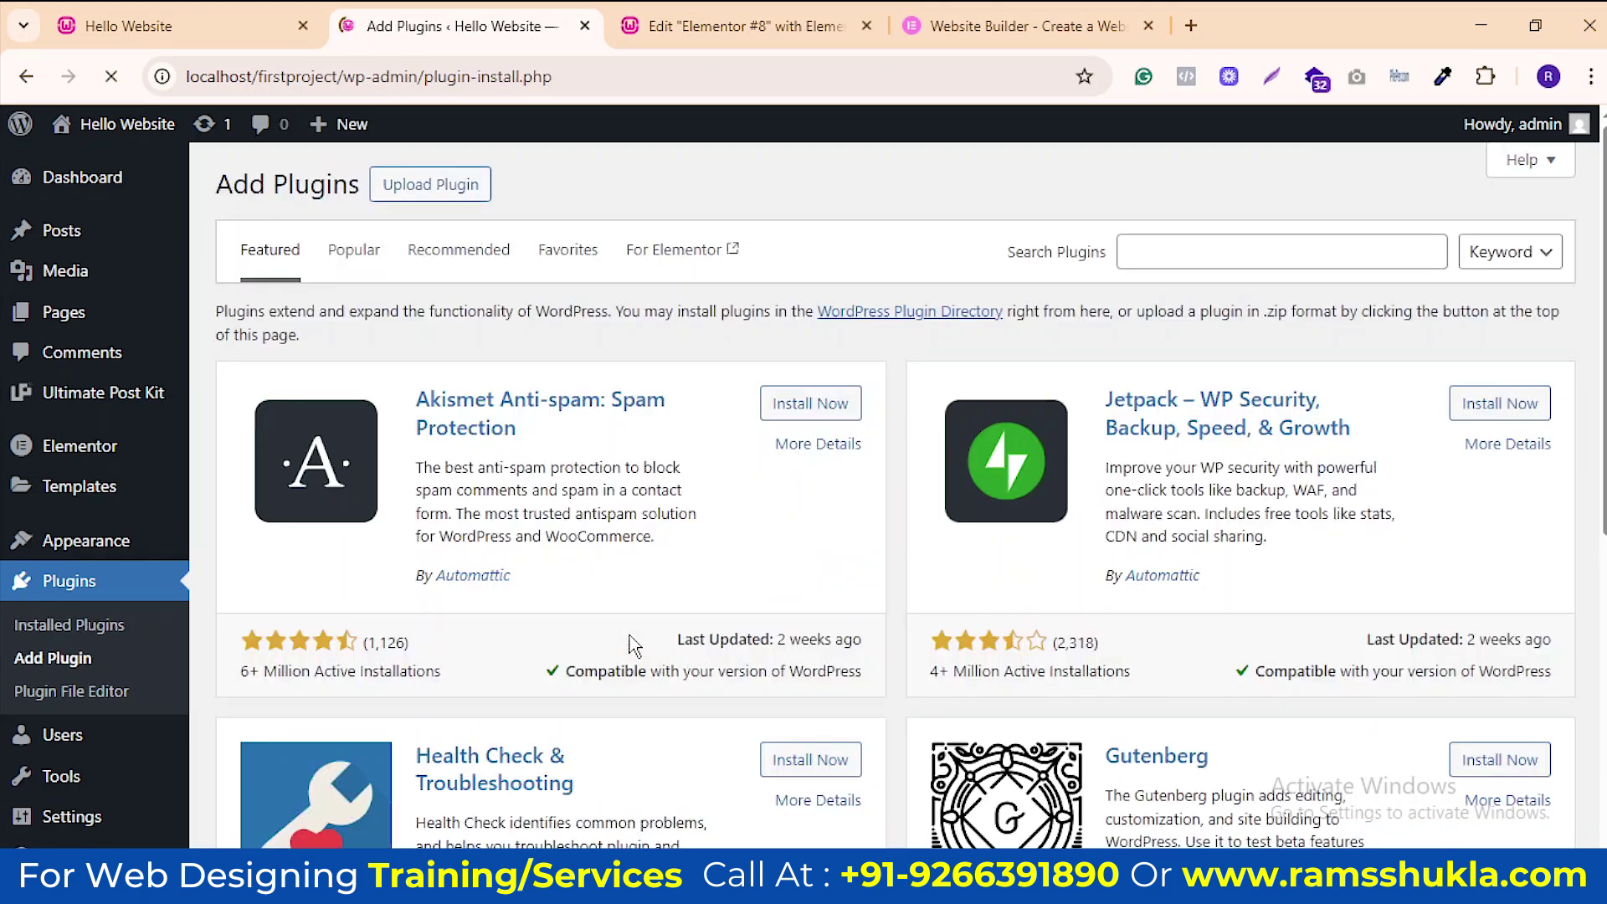
{"action": "left_click", "coordinate": [1162, 251]}
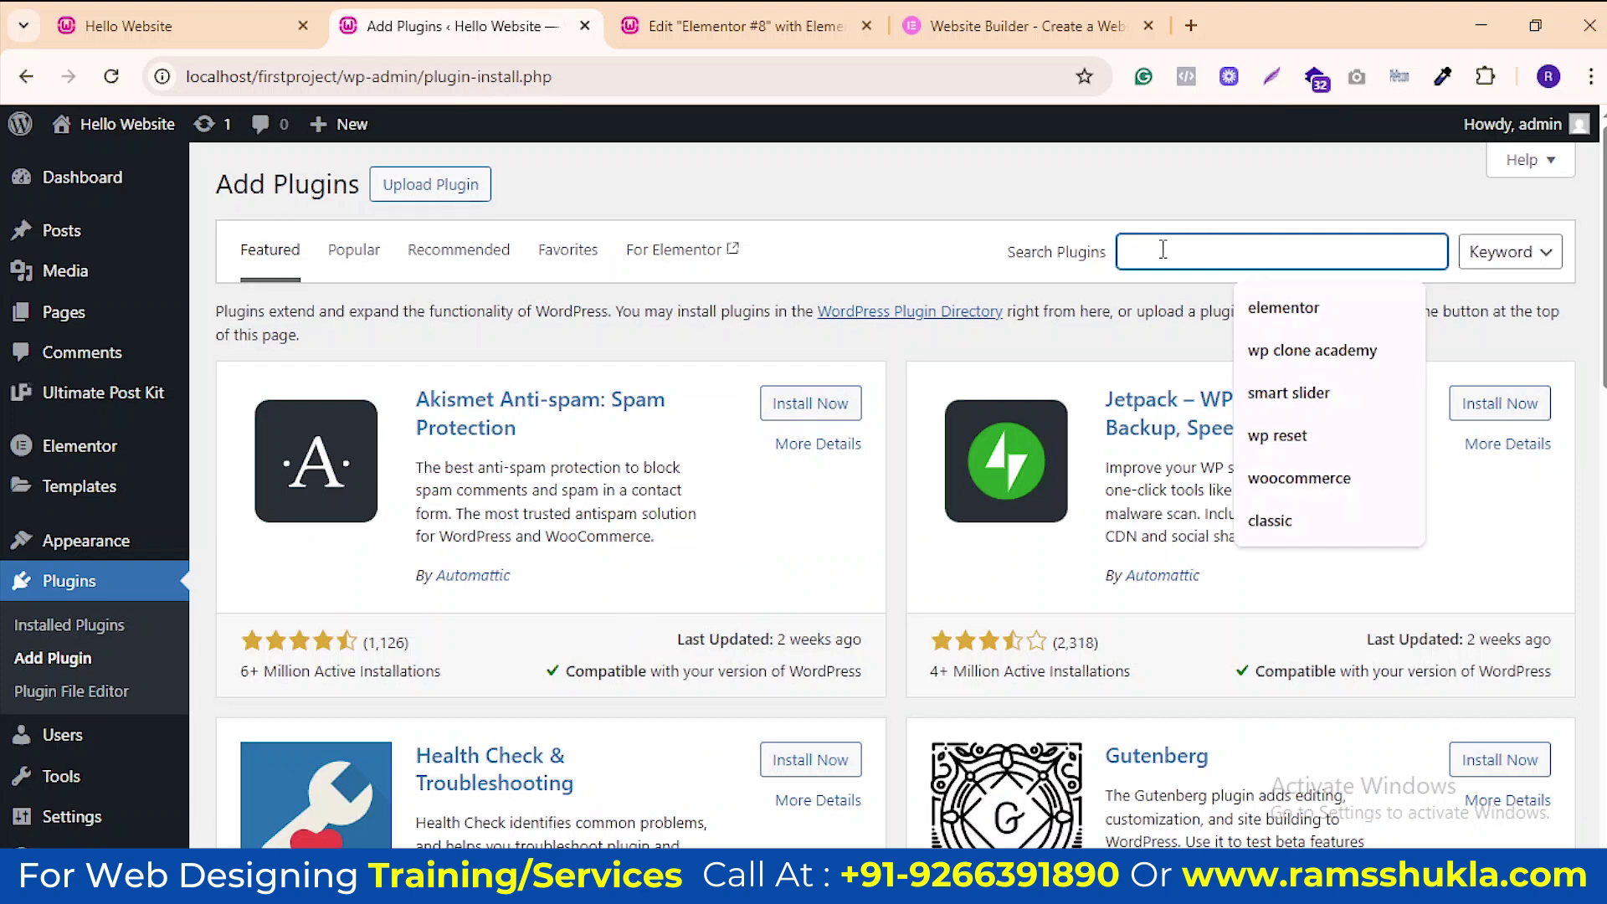
{"action": "type", "text": "elementor"}
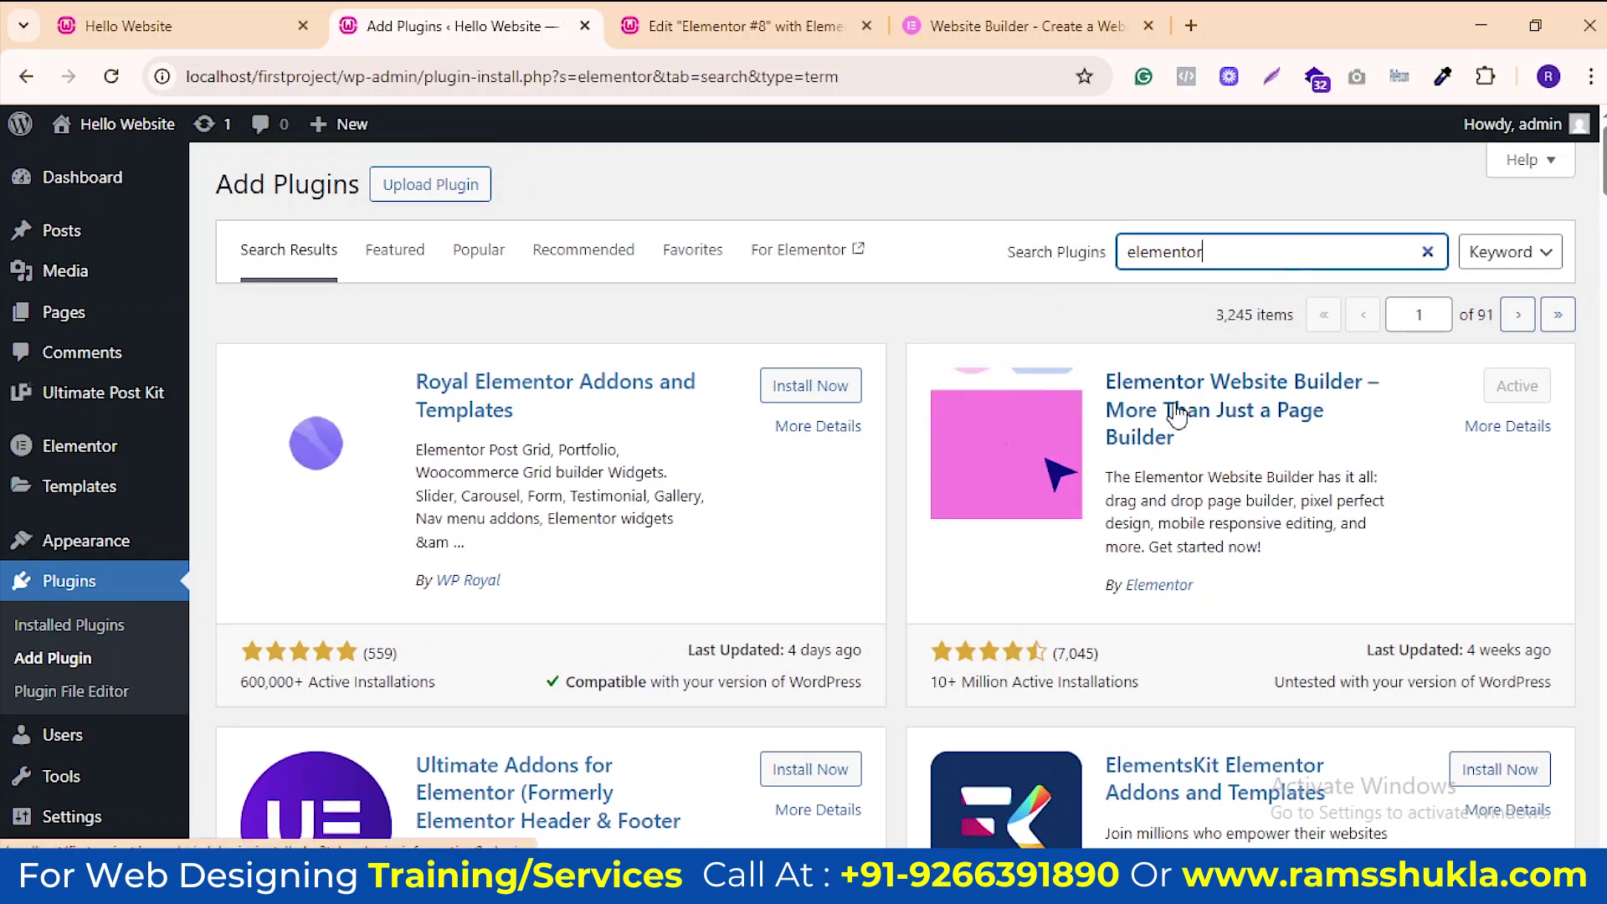
Install the ElementsKit Elementor Addons and Templates plugin and the Royal Elementor Addons and Templates plugin
{"action": "scroll", "coordinate": [1177, 410], "scroll_direction": "down", "scroll_amount": 4}
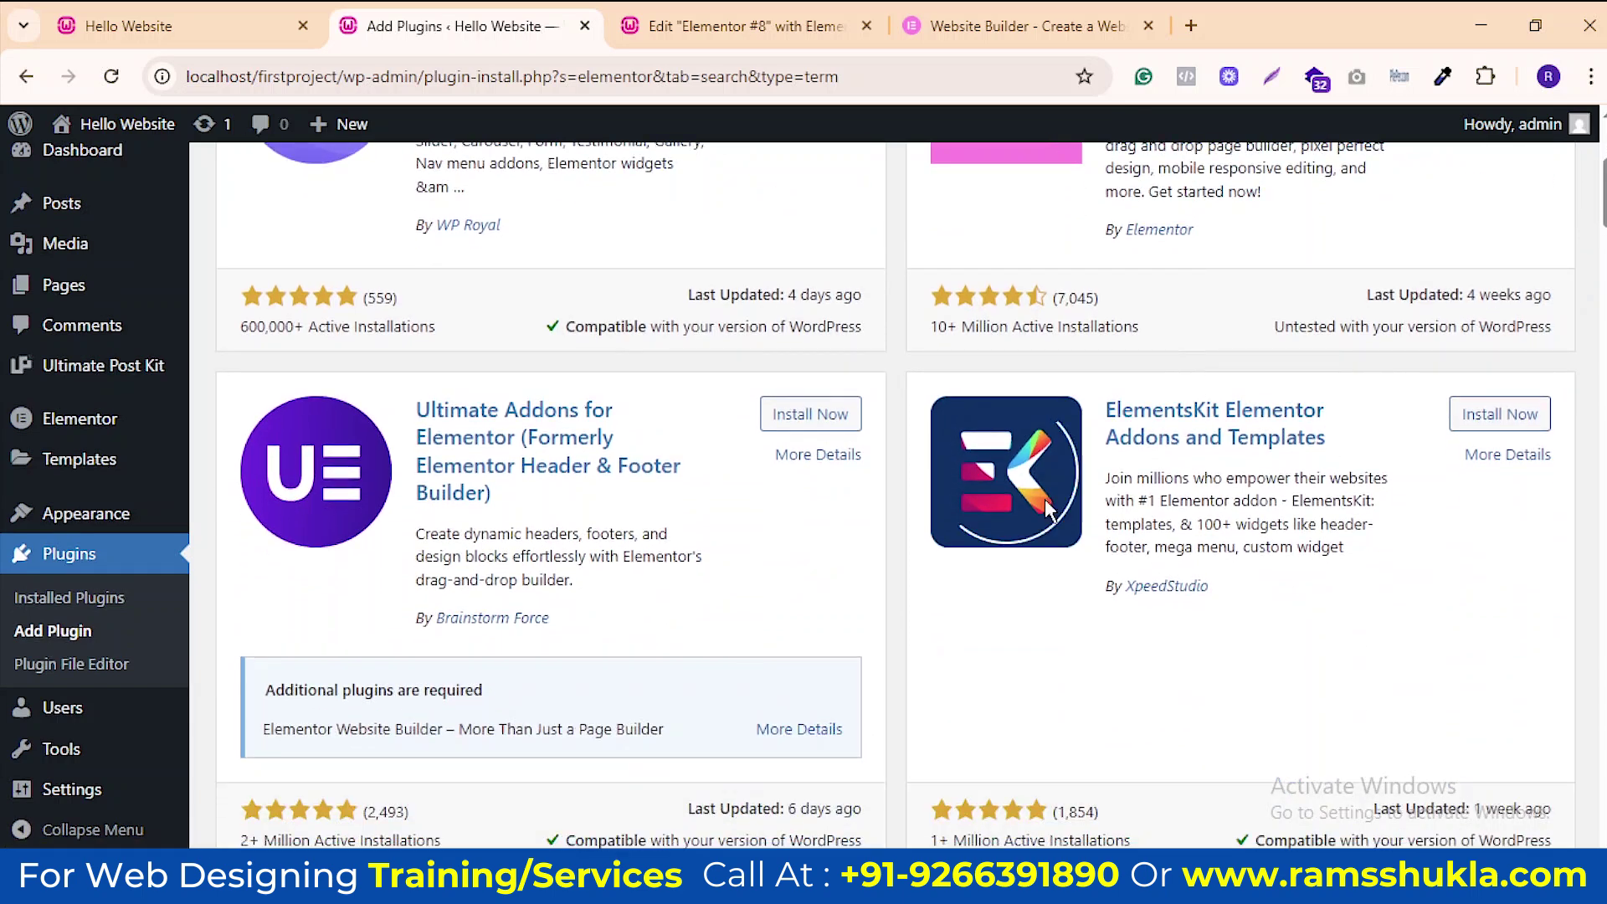
{"action": "left_click", "coordinate": [1501, 416]}
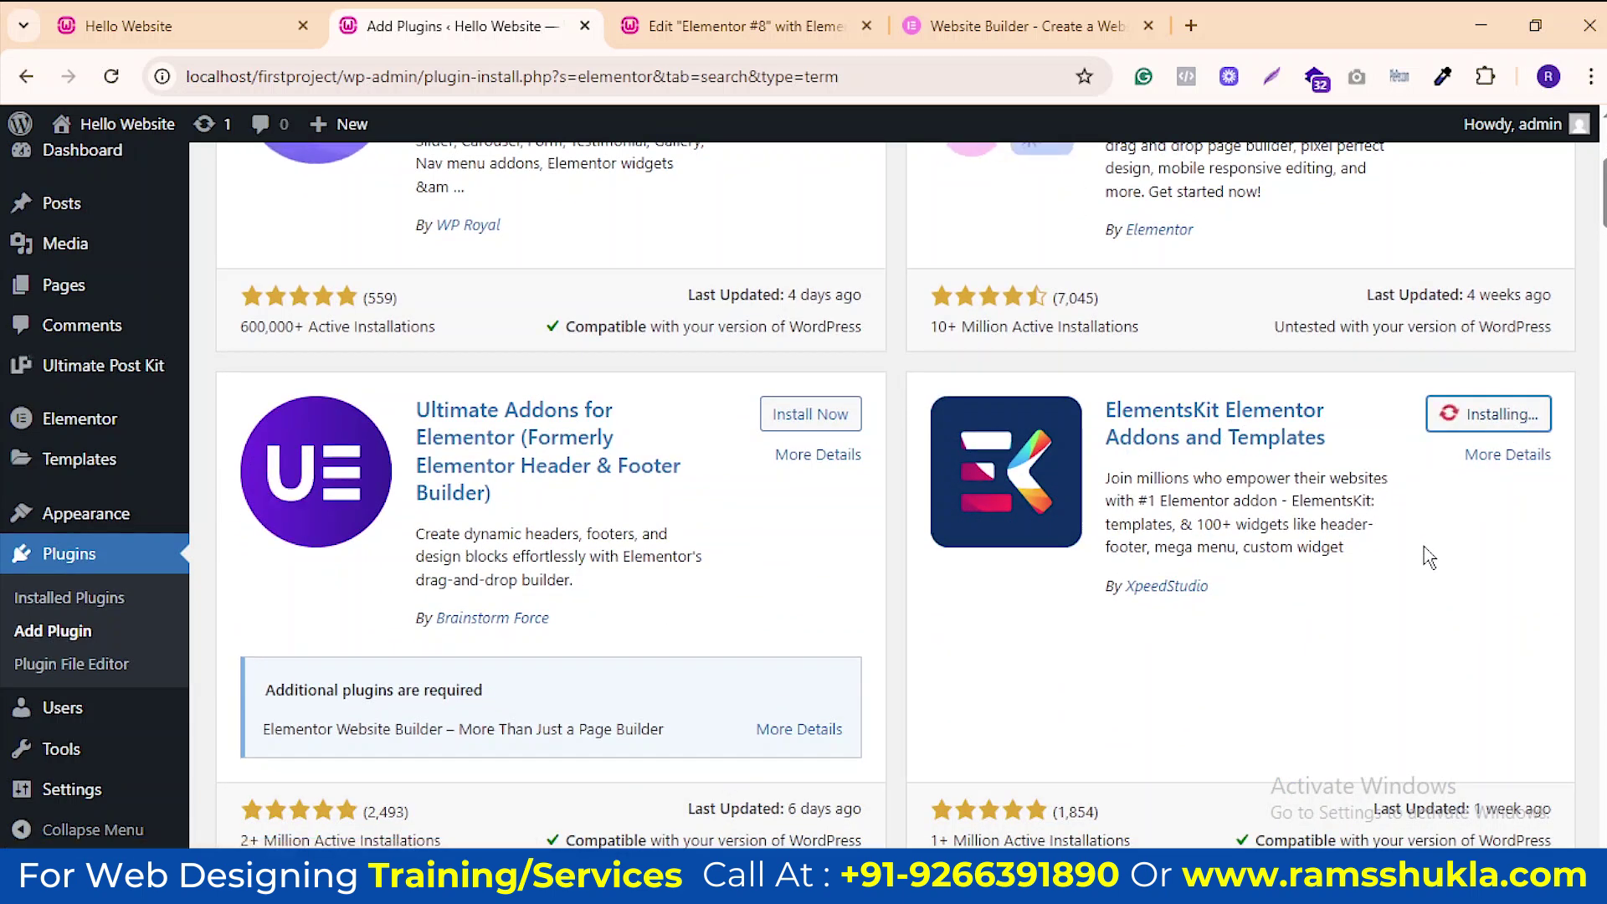
{"action": "scroll", "coordinate": [746, 513], "scroll_direction": "up", "scroll_amount": 3}
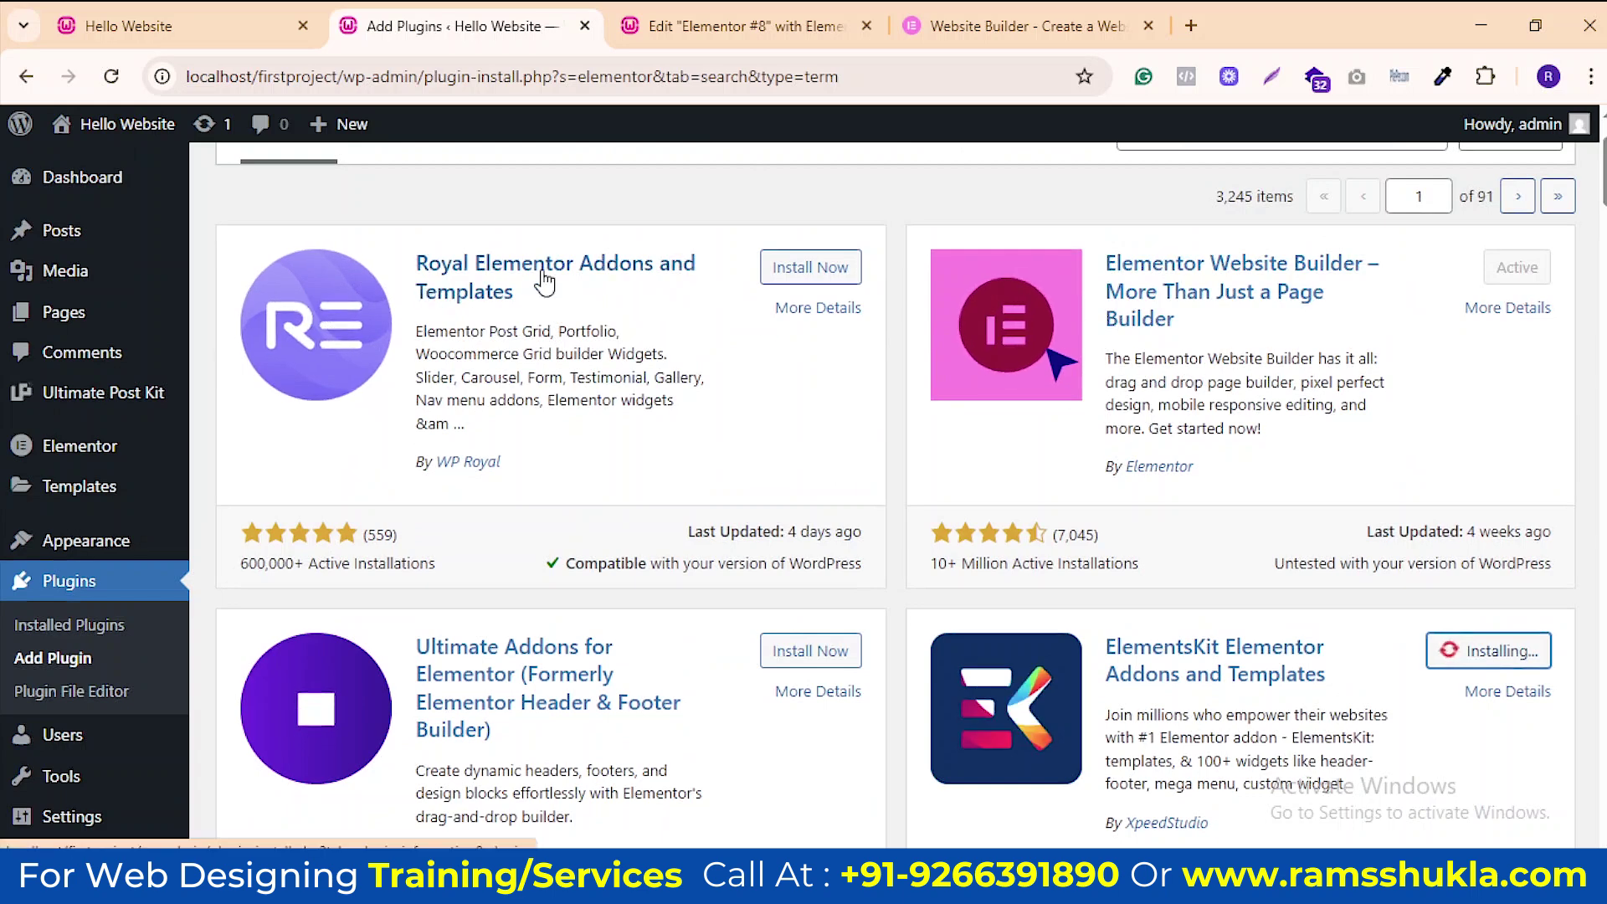
{"action": "left_click", "coordinate": [825, 267]}
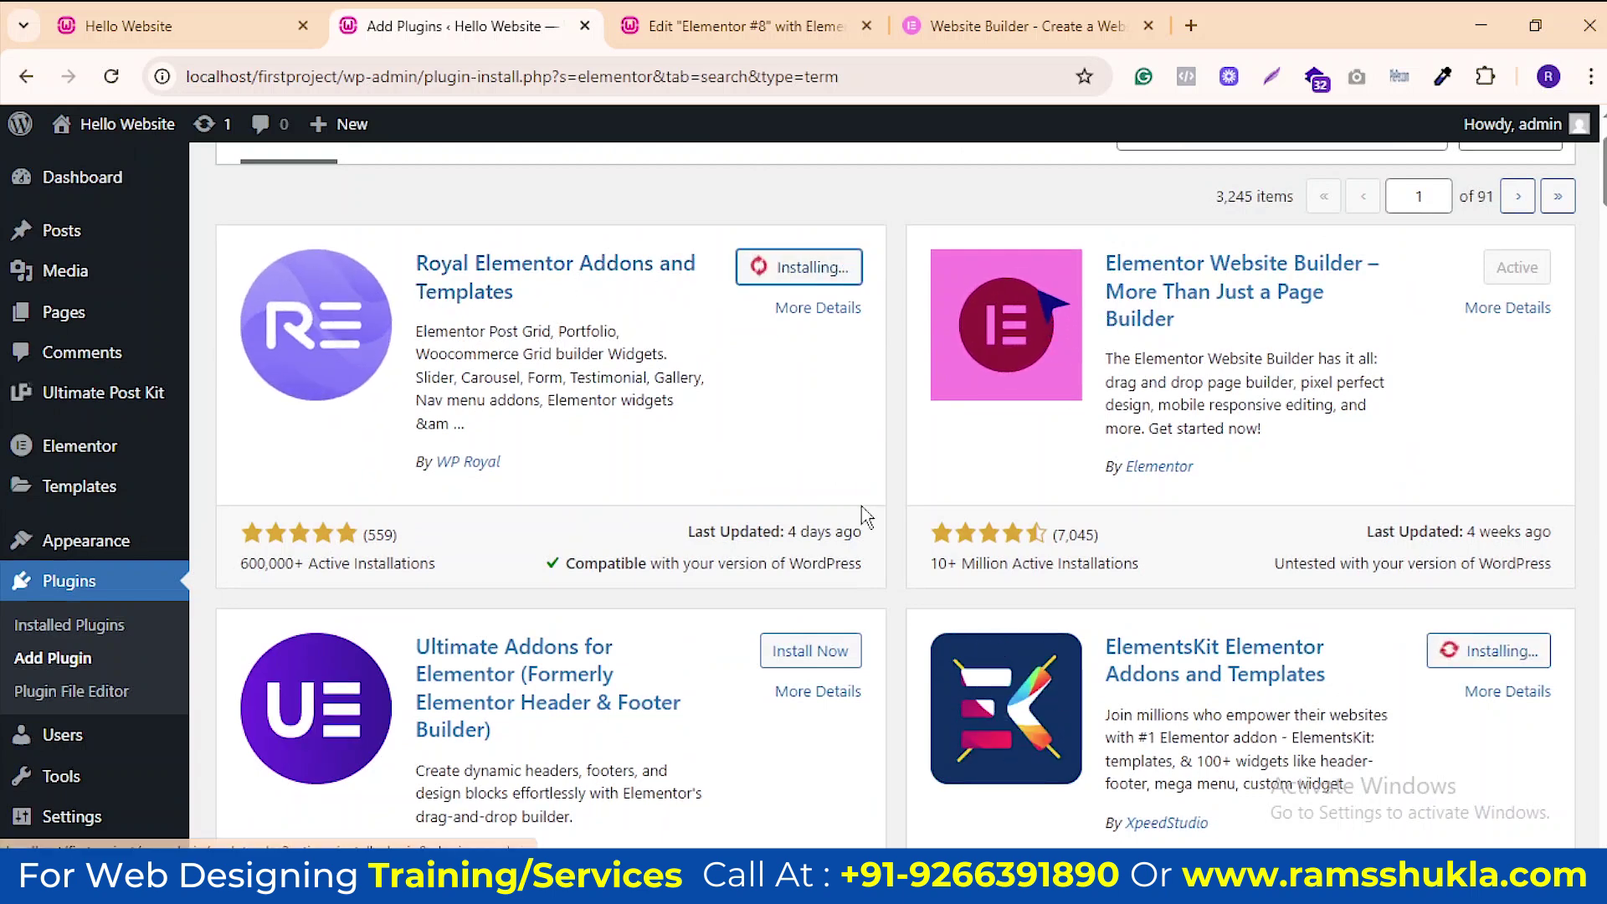
Install the Ultimate Addons for Elementor plugin by Brainstorm Force from the search results
{"action": "scroll", "coordinate": [867, 499], "scroll_direction": "down", "scroll_amount": 3}
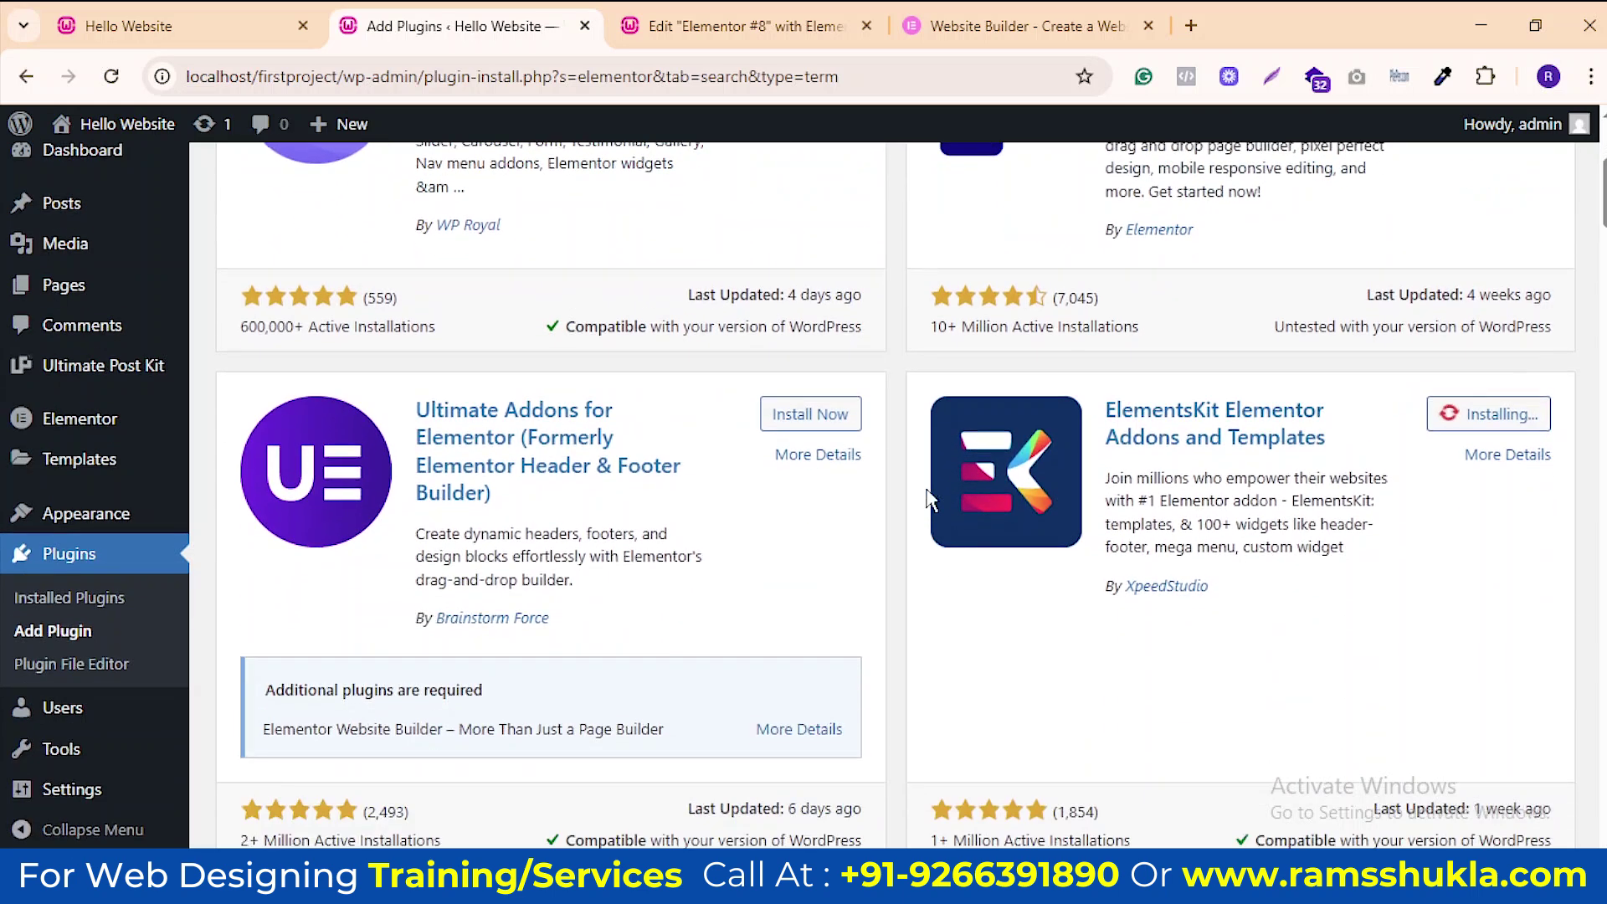
{"action": "left_click", "coordinate": [814, 416]}
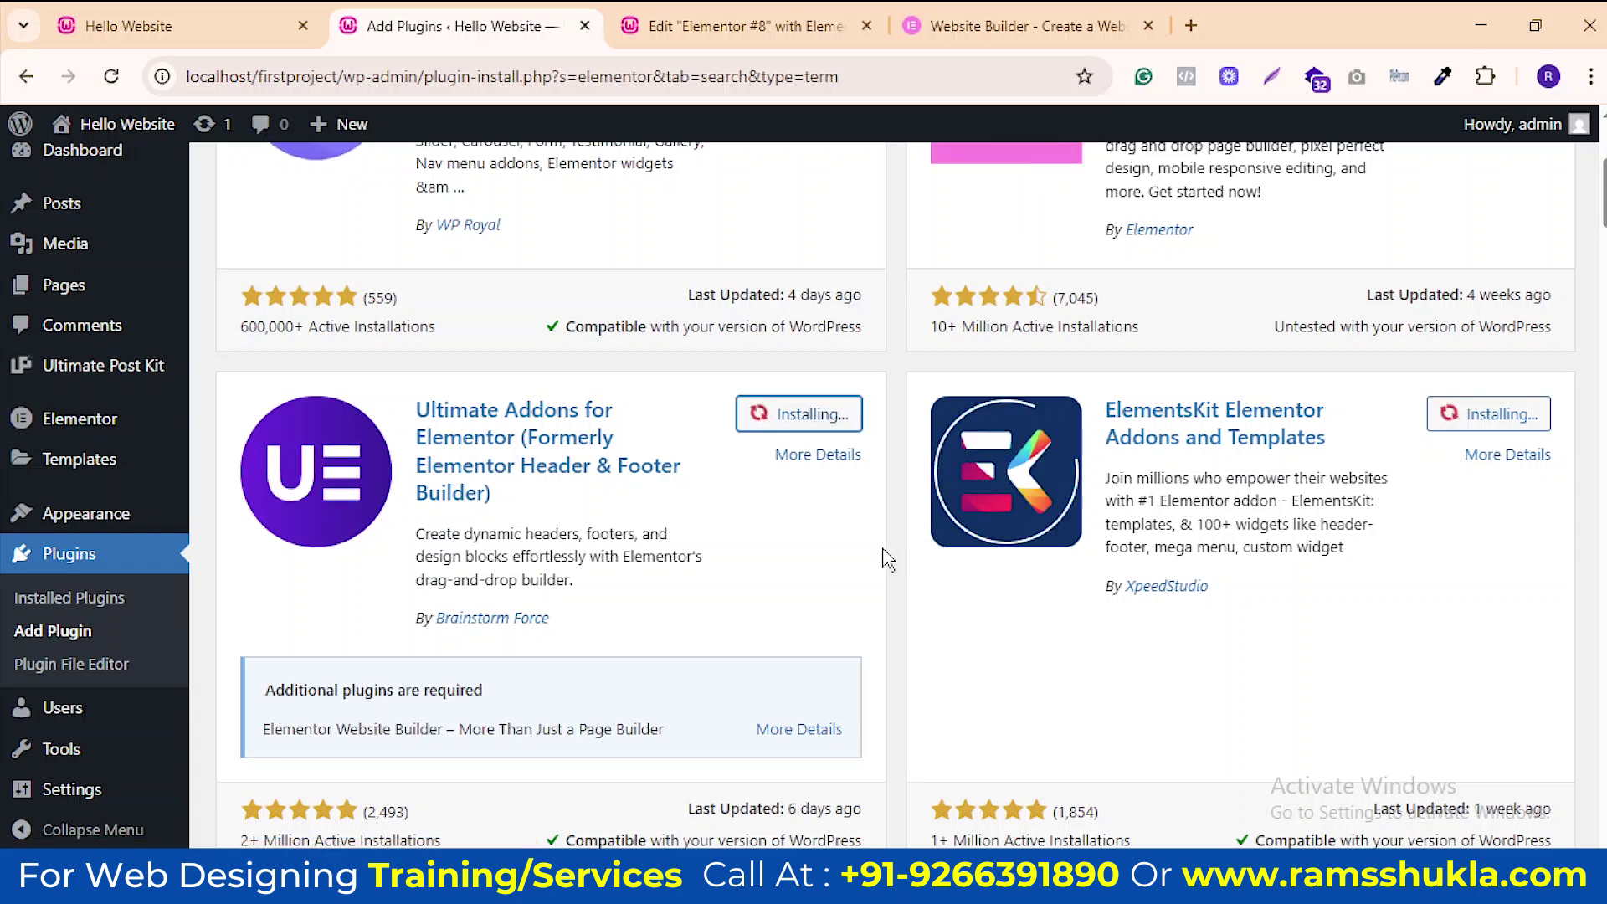
{"action": "scroll", "coordinate": [885, 555], "scroll_direction": "down", "scroll_amount": 3}
{"action": "scroll", "coordinate": [887, 507], "scroll_direction": "down", "scroll_amount": 1}
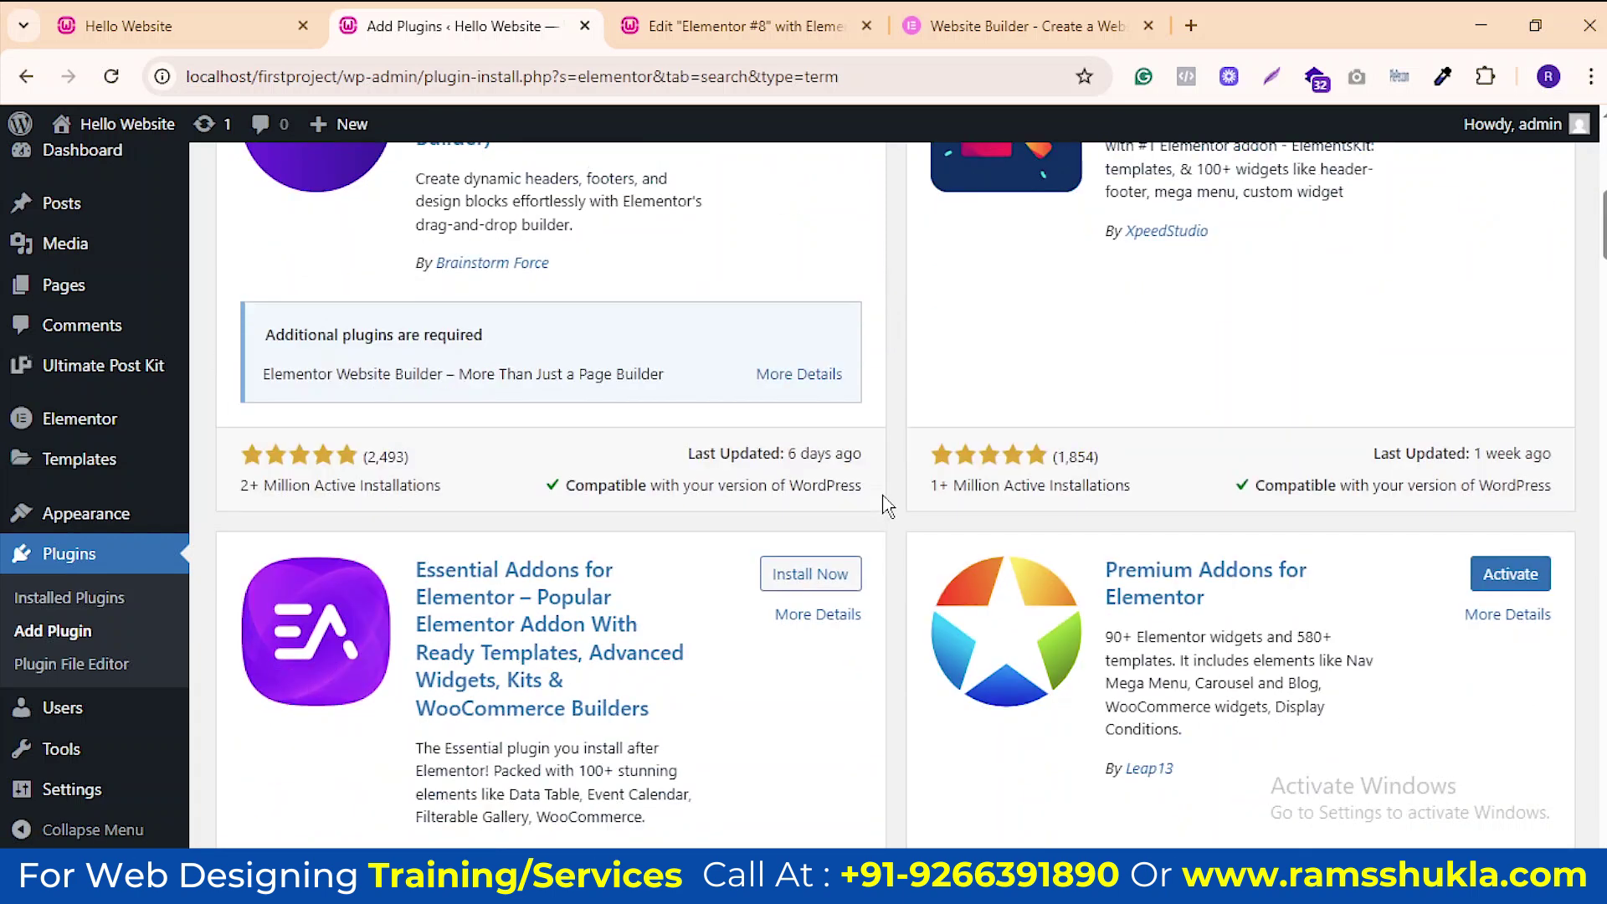
{"action": "scroll", "coordinate": [1117, 462], "scroll_direction": "up", "scroll_amount": 2}
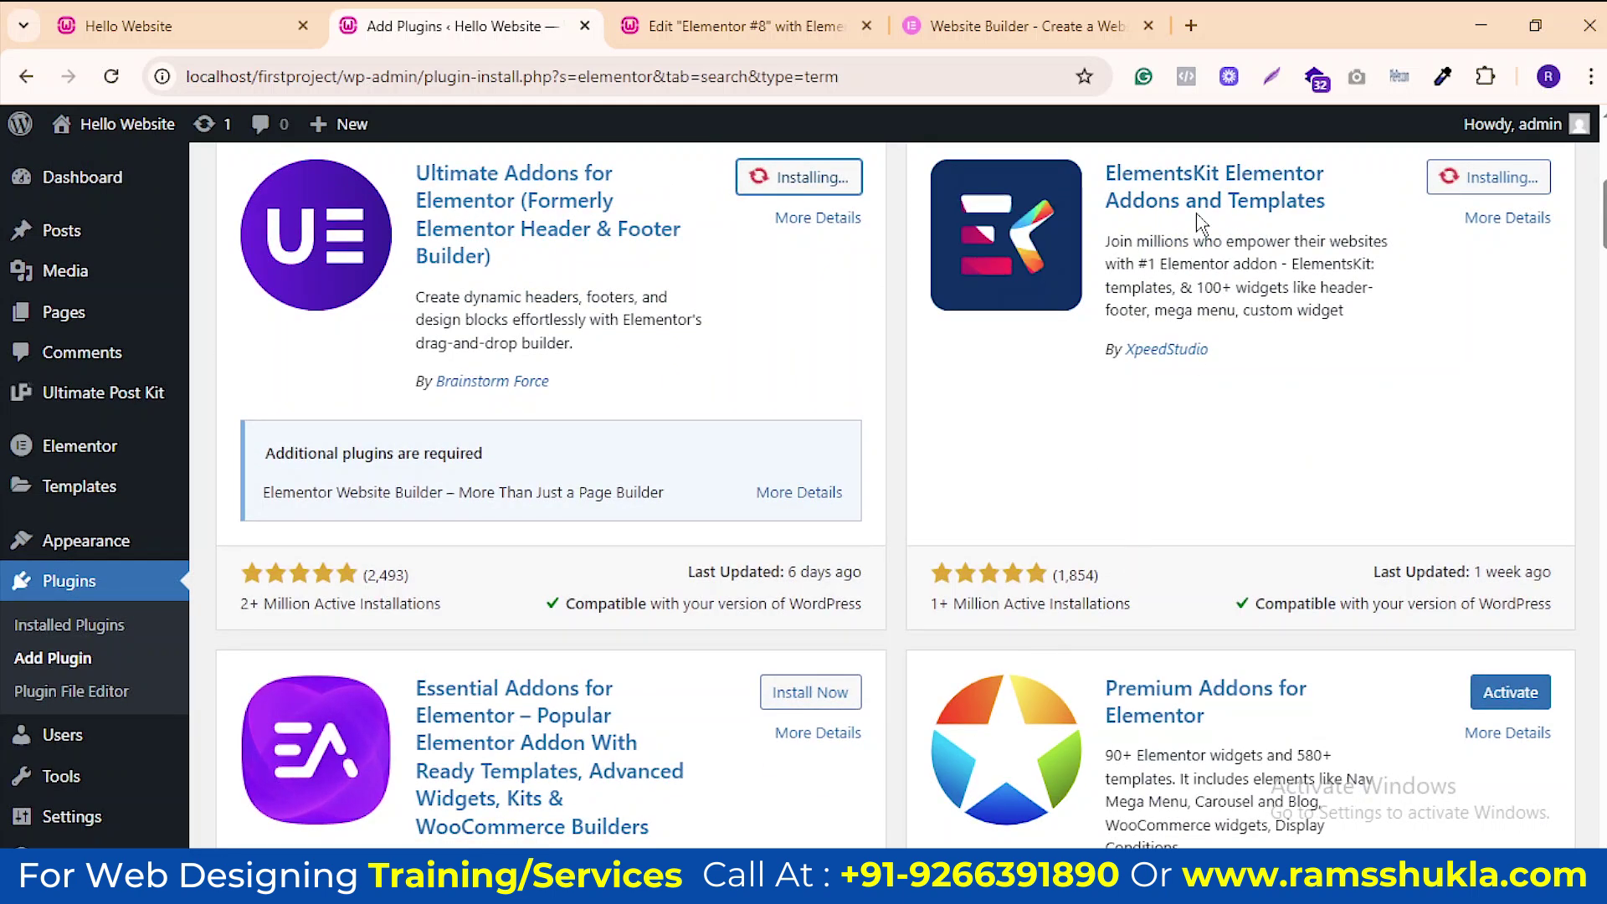
{"action": "scroll", "coordinate": [597, 329], "scroll_direction": "up", "scroll_amount": 5}
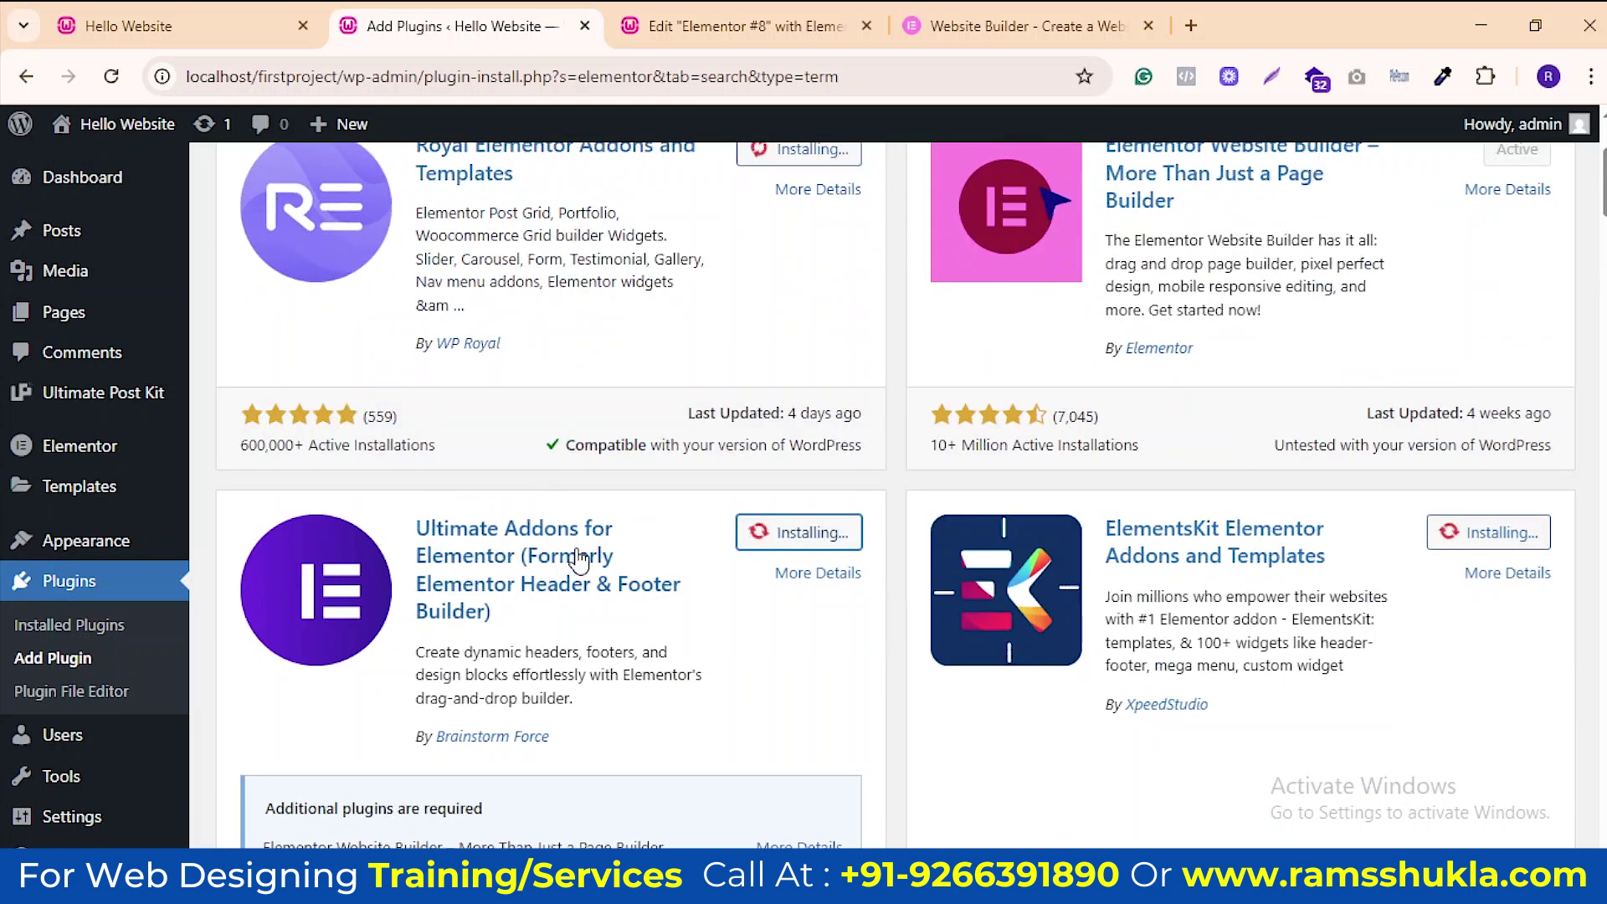
{"action": "scroll", "coordinate": [574, 563], "scroll_direction": "down", "scroll_amount": 8}
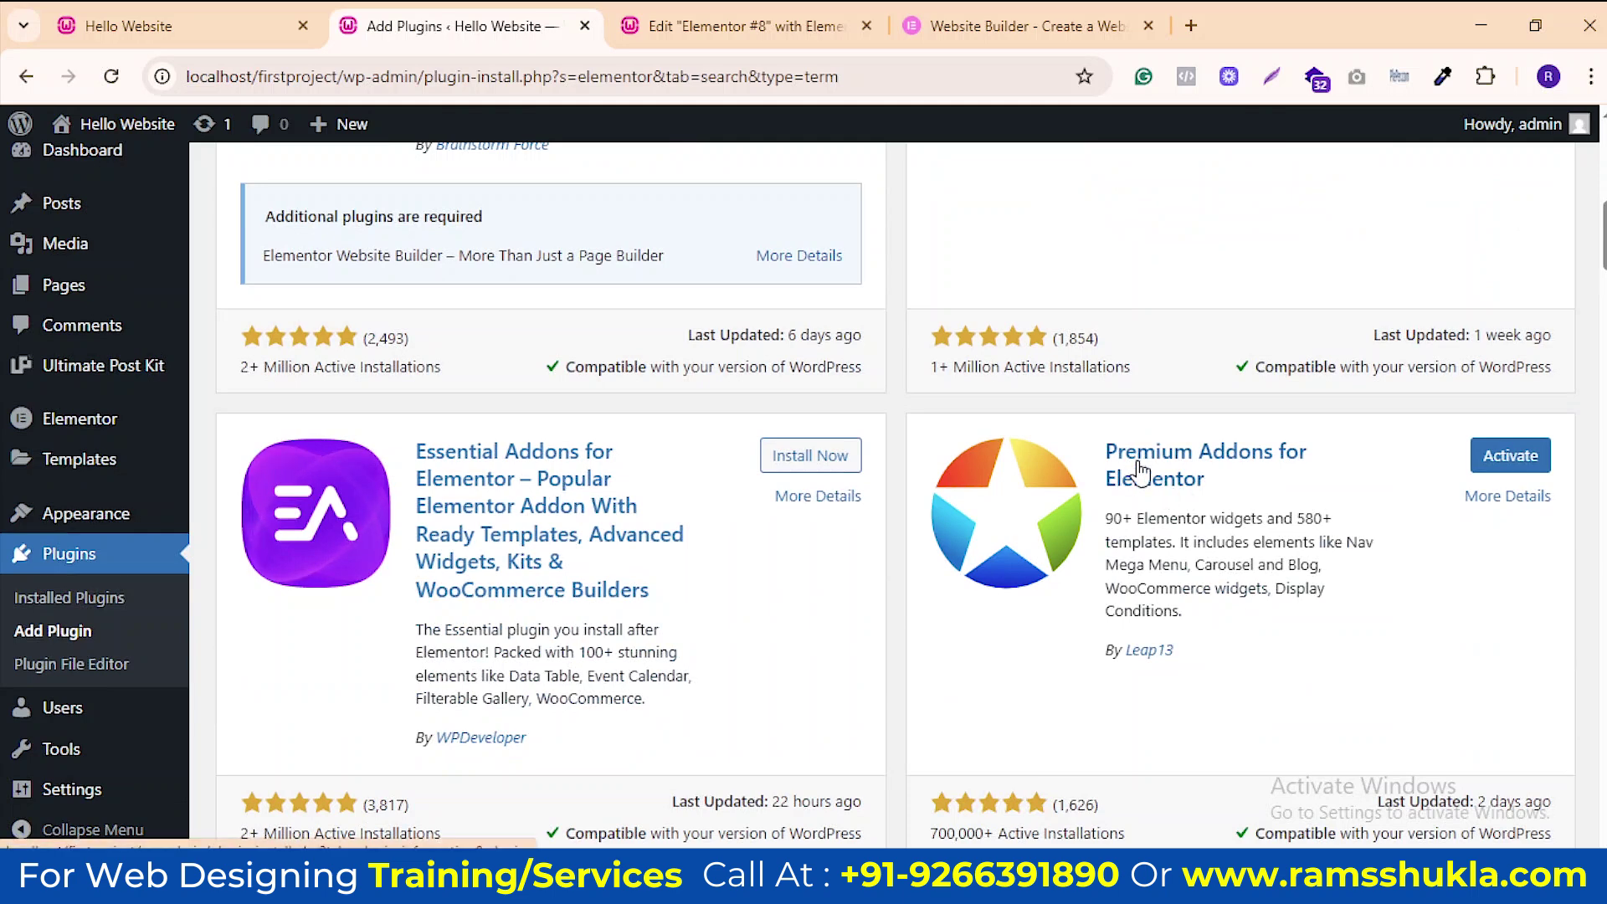
{"action": "left_click", "coordinate": [1510, 454]}
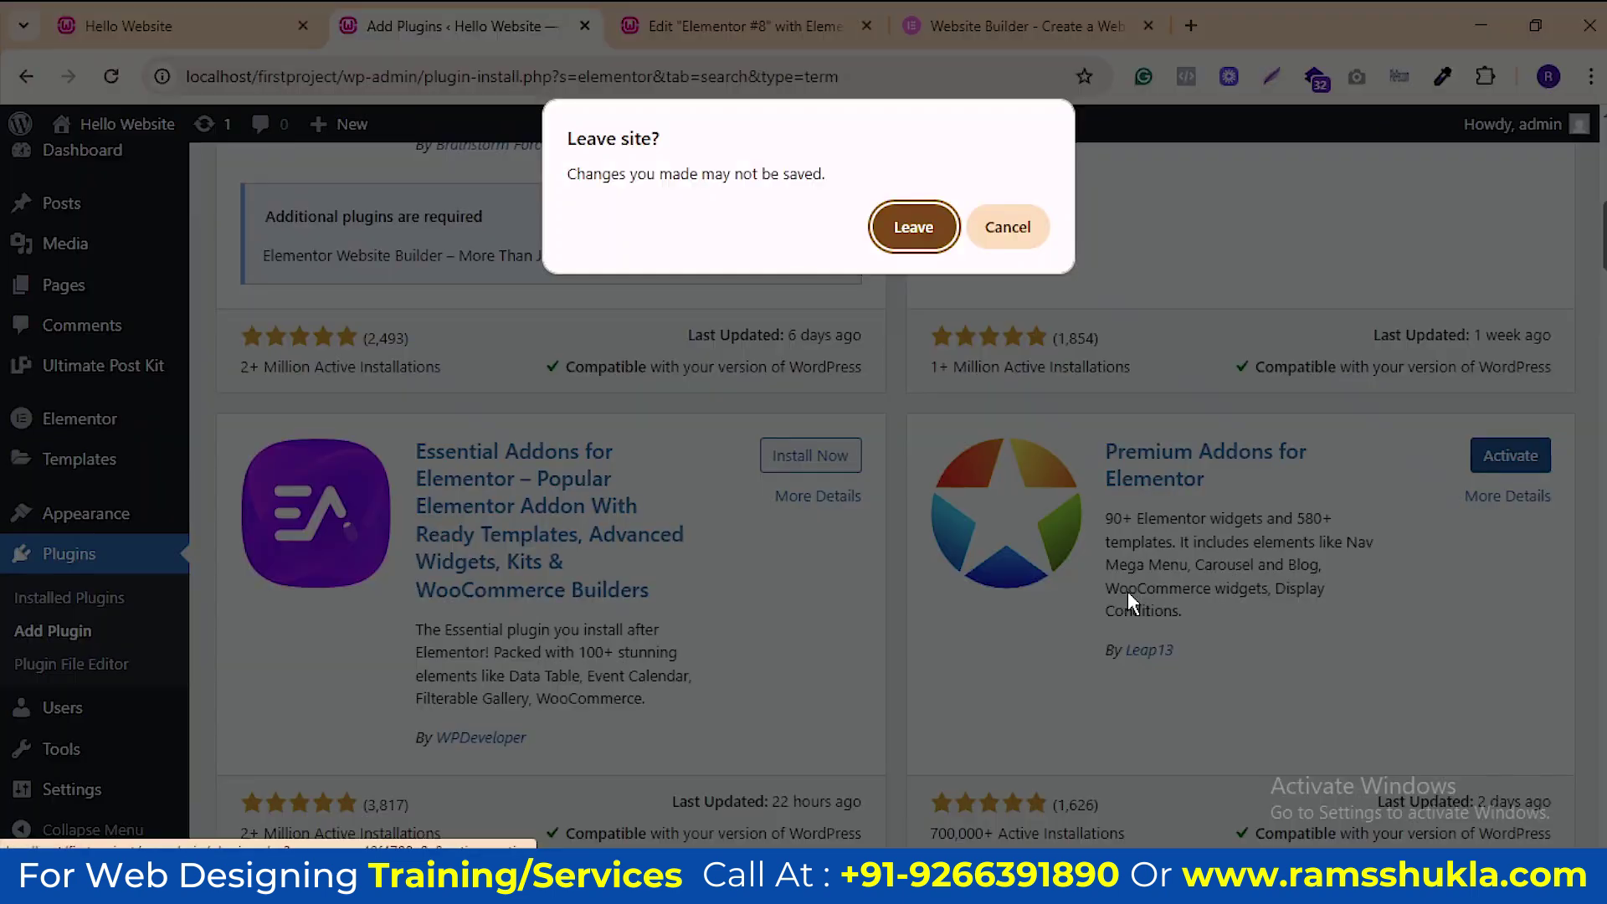
{"action": "left_click", "coordinate": [1011, 228]}
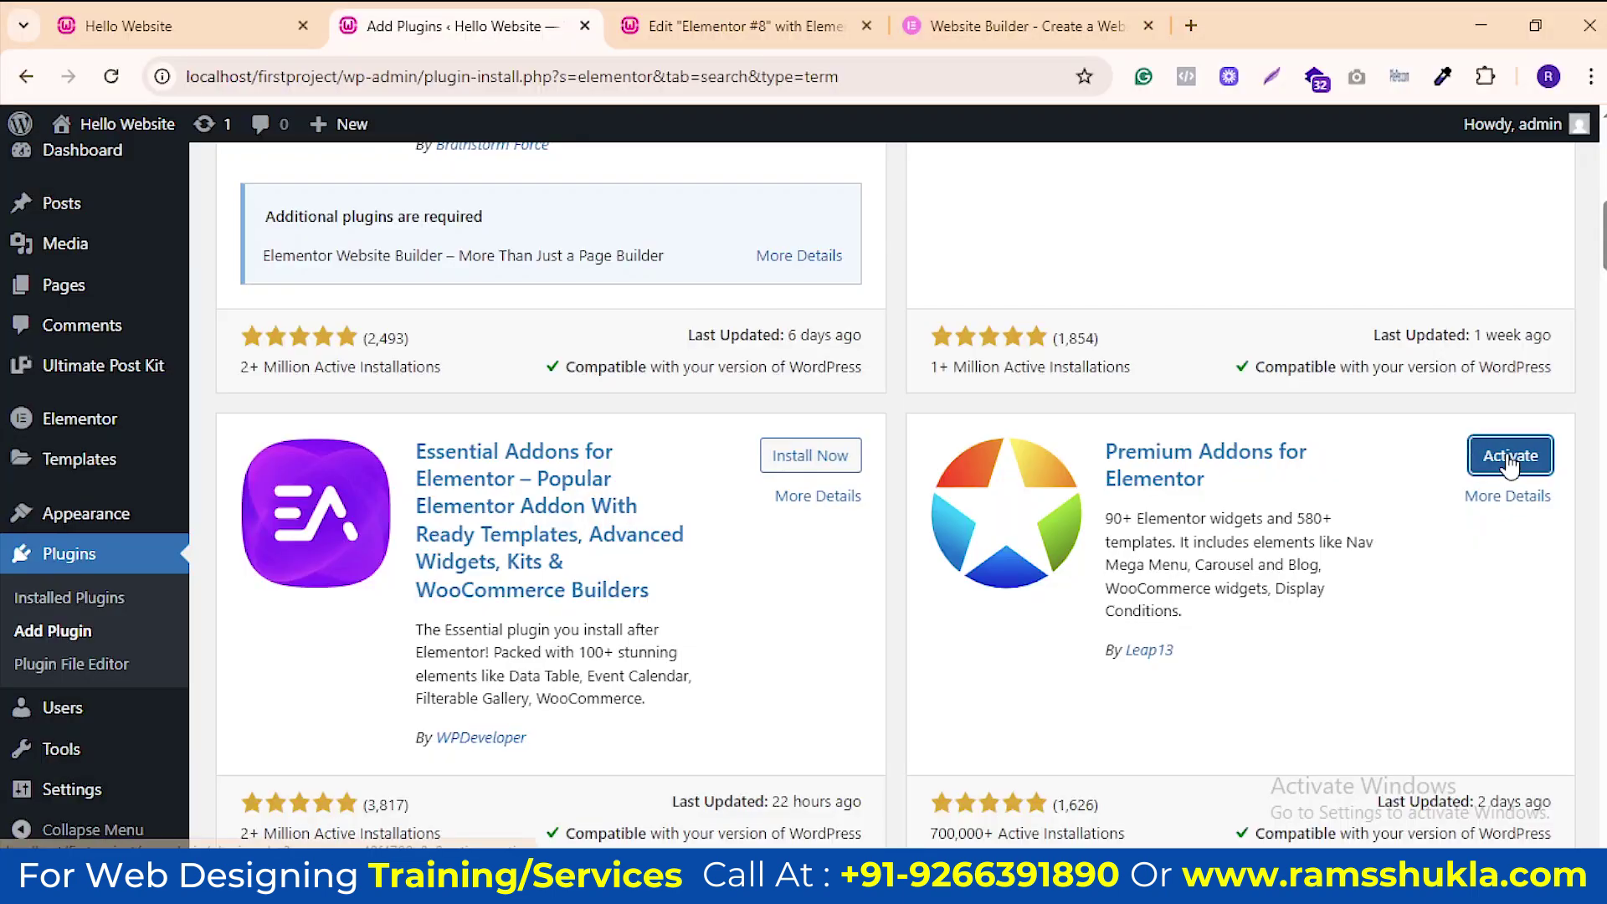
{"action": "left_click", "coordinate": [1510, 463]}
{"action": "left_click", "coordinate": [1009, 266]}
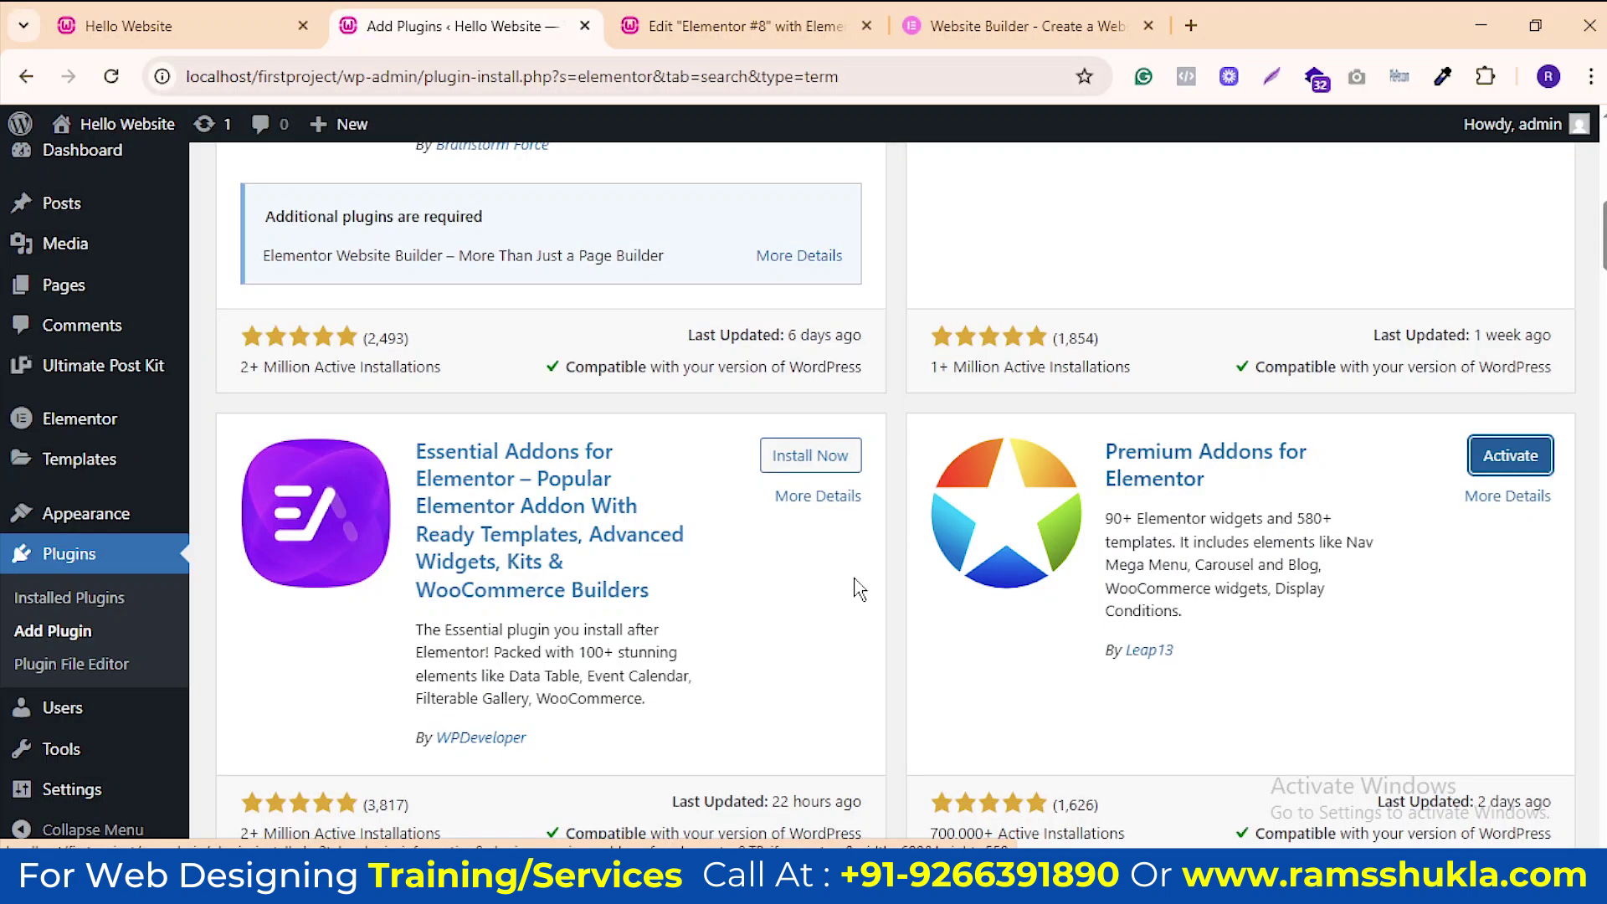
Start installing the Essential Addons for Elementor, Unlimited Elements For Elementor and Jeg Elementor Kit plugins
{"action": "left_click", "coordinate": [811, 456]}
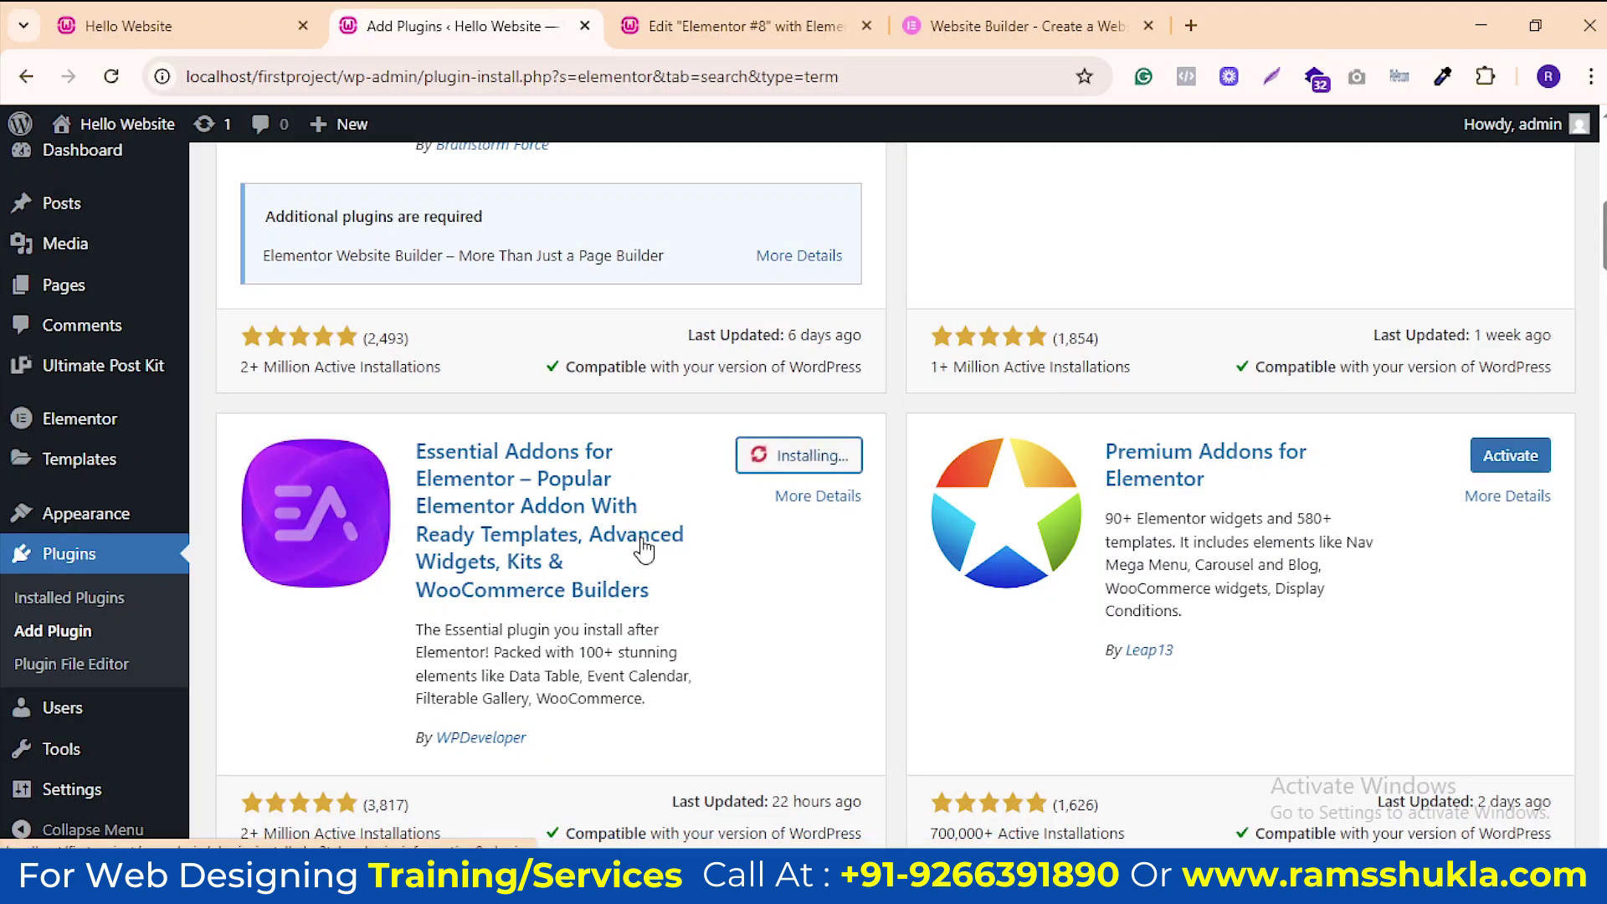
{"action": "scroll", "coordinate": [692, 531], "scroll_direction": "down", "scroll_amount": 3}
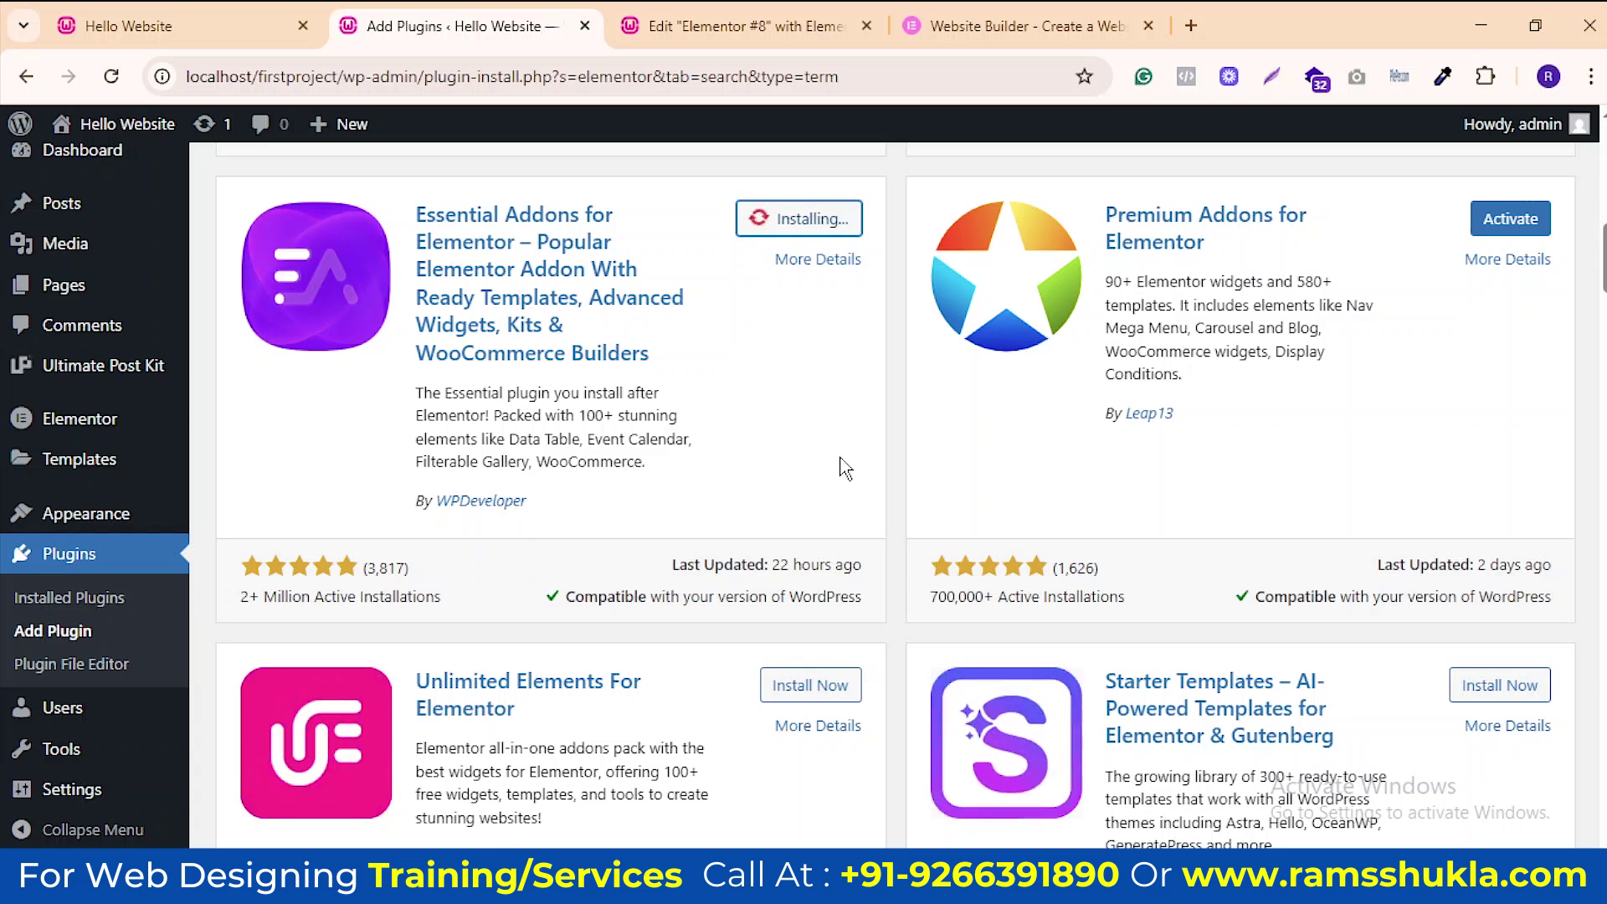
{"action": "scroll", "coordinate": [868, 477], "scroll_direction": "down", "scroll_amount": 3}
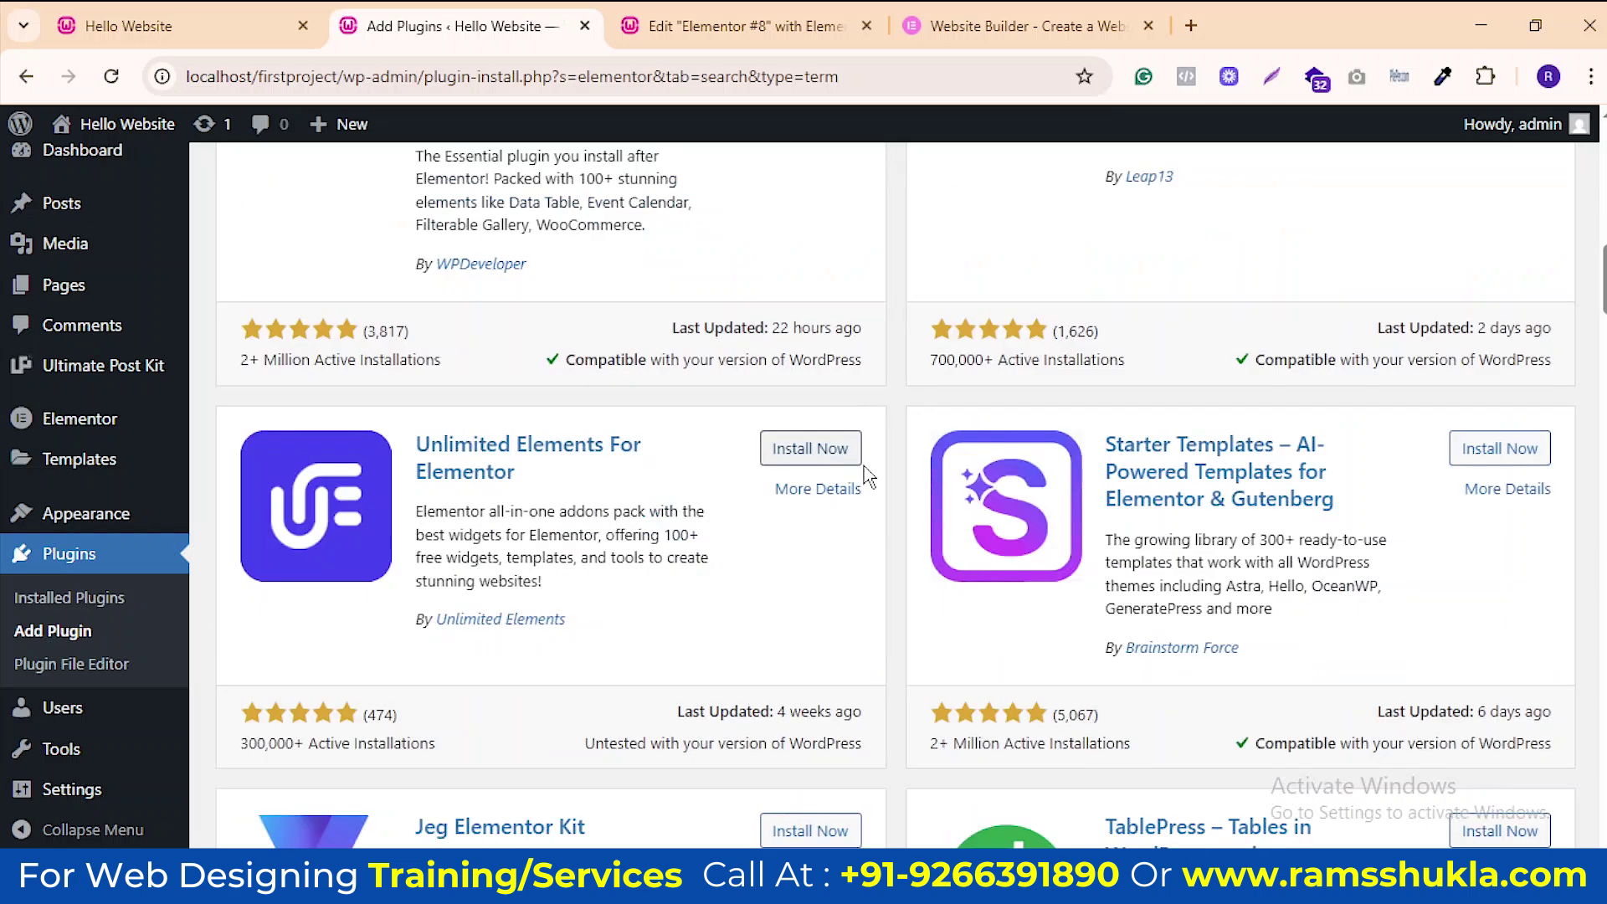
{"action": "left_click", "coordinate": [790, 449]}
{"action": "scroll", "coordinate": [776, 617], "scroll_direction": "down", "scroll_amount": 3}
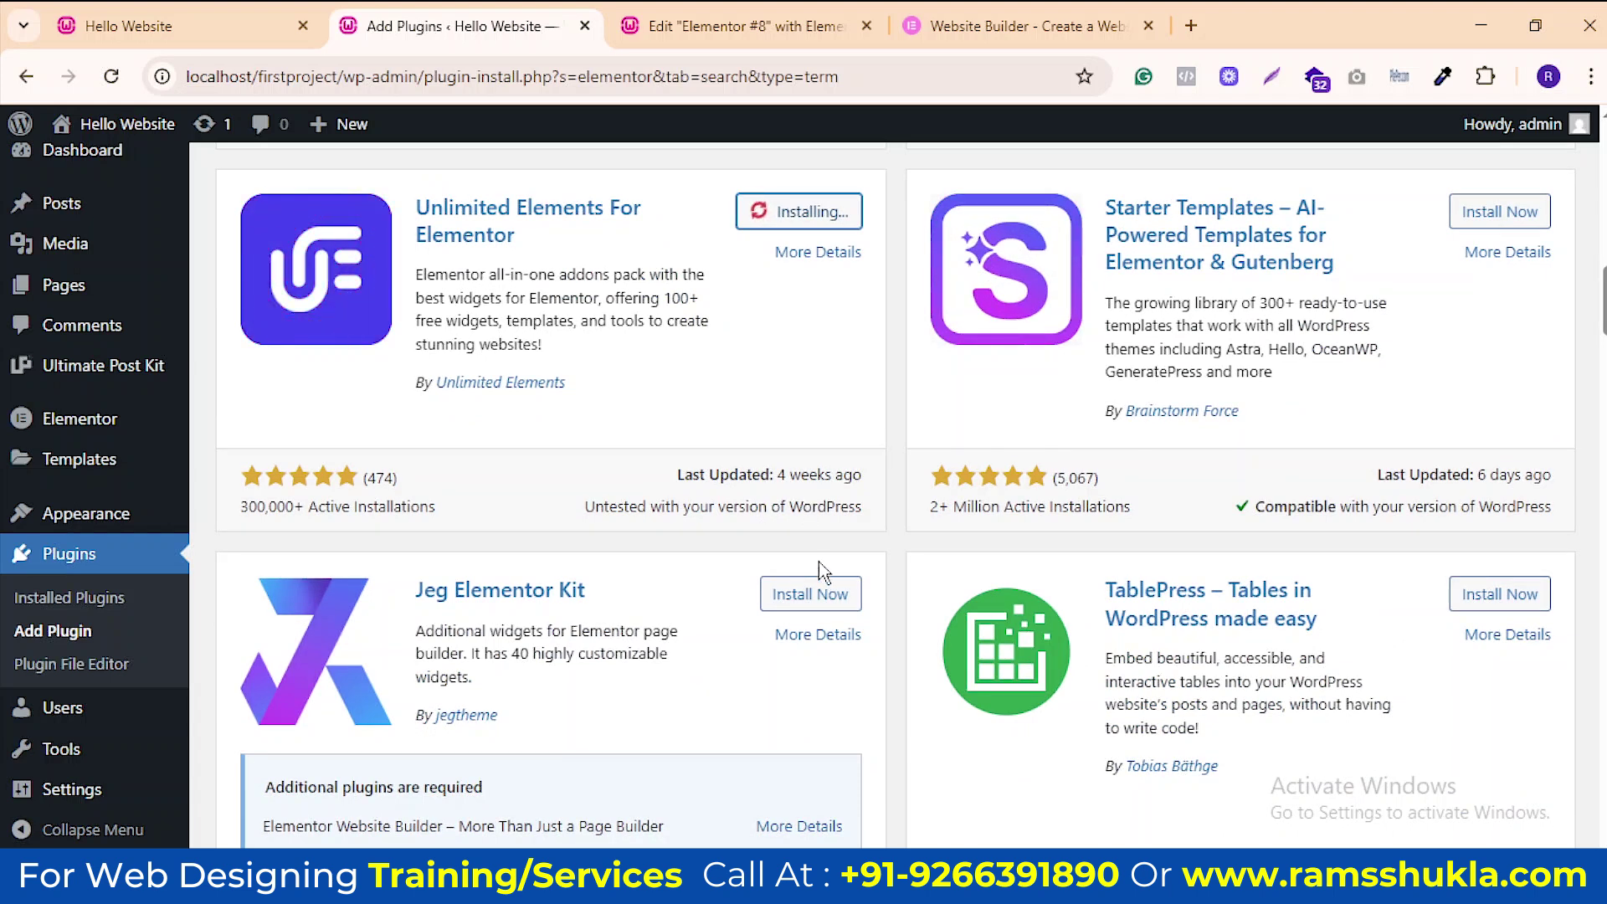
{"action": "left_click", "coordinate": [800, 595]}
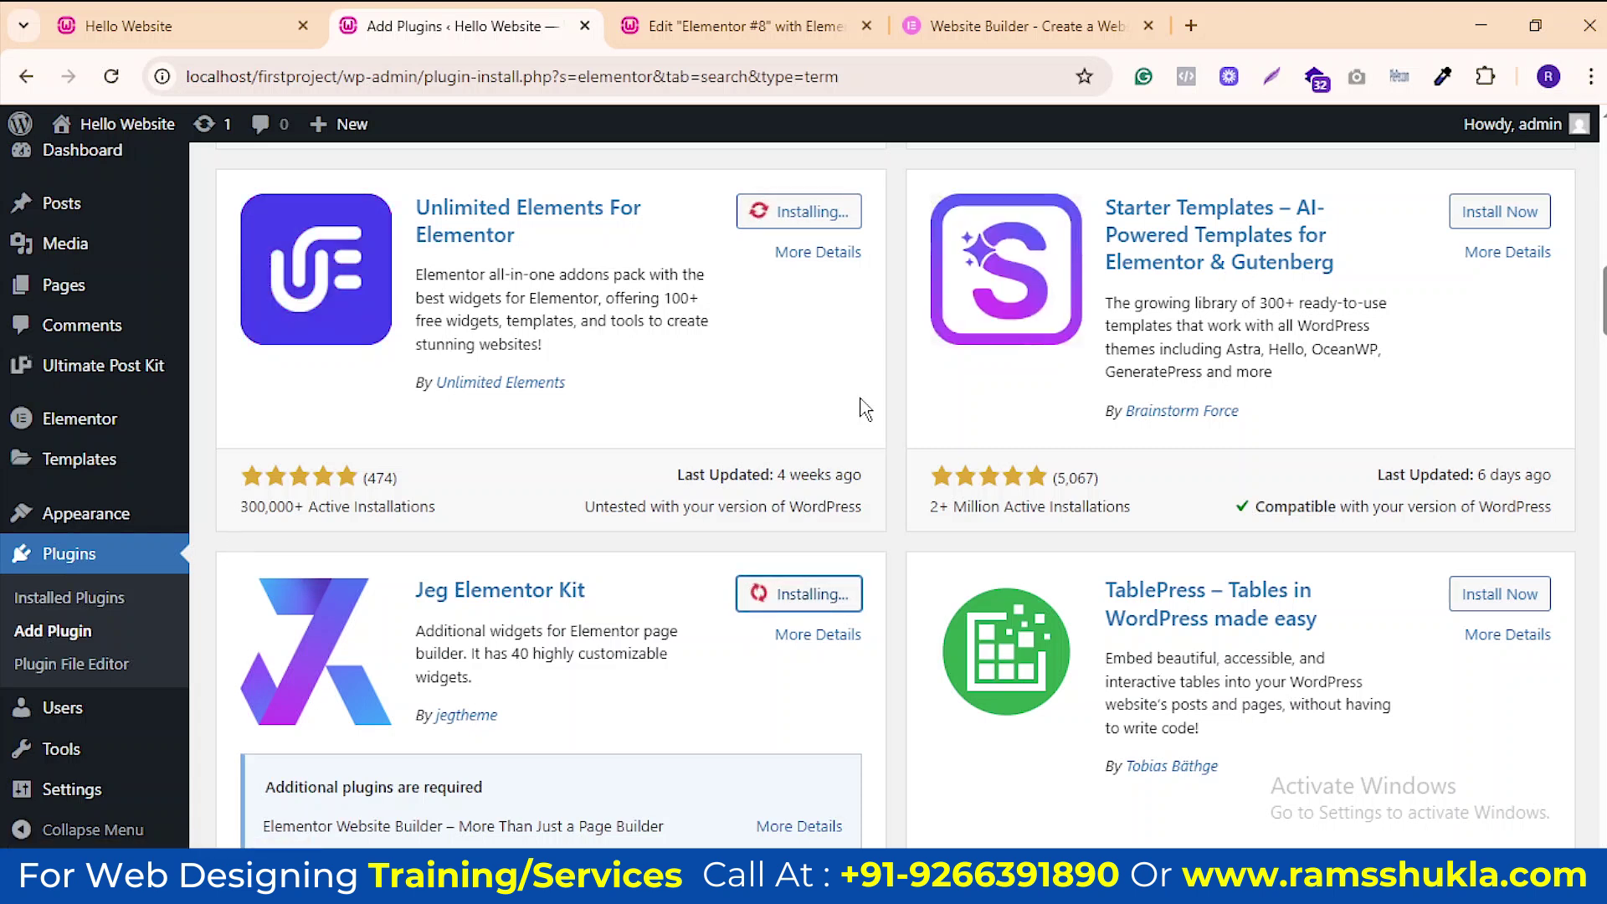
Check the installation status of the Elementor add-on plugins in the search results
{"action": "scroll", "coordinate": [866, 409], "scroll_direction": "up", "scroll_amount": 5}
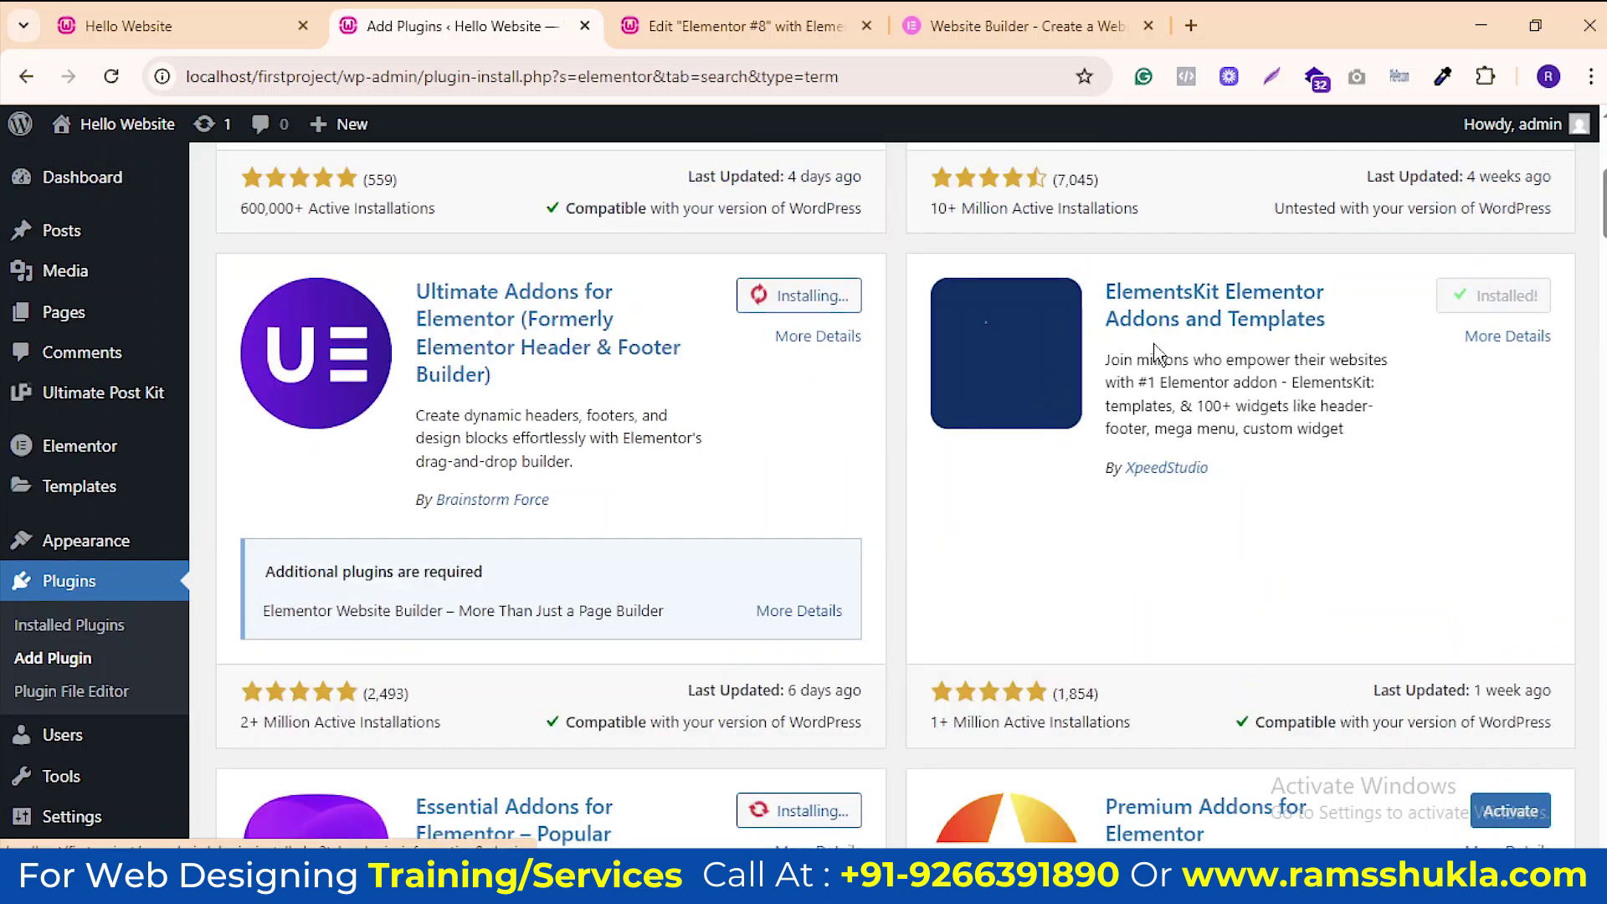
{"action": "scroll", "coordinate": [1158, 469], "scroll_direction": "down", "scroll_amount": 3}
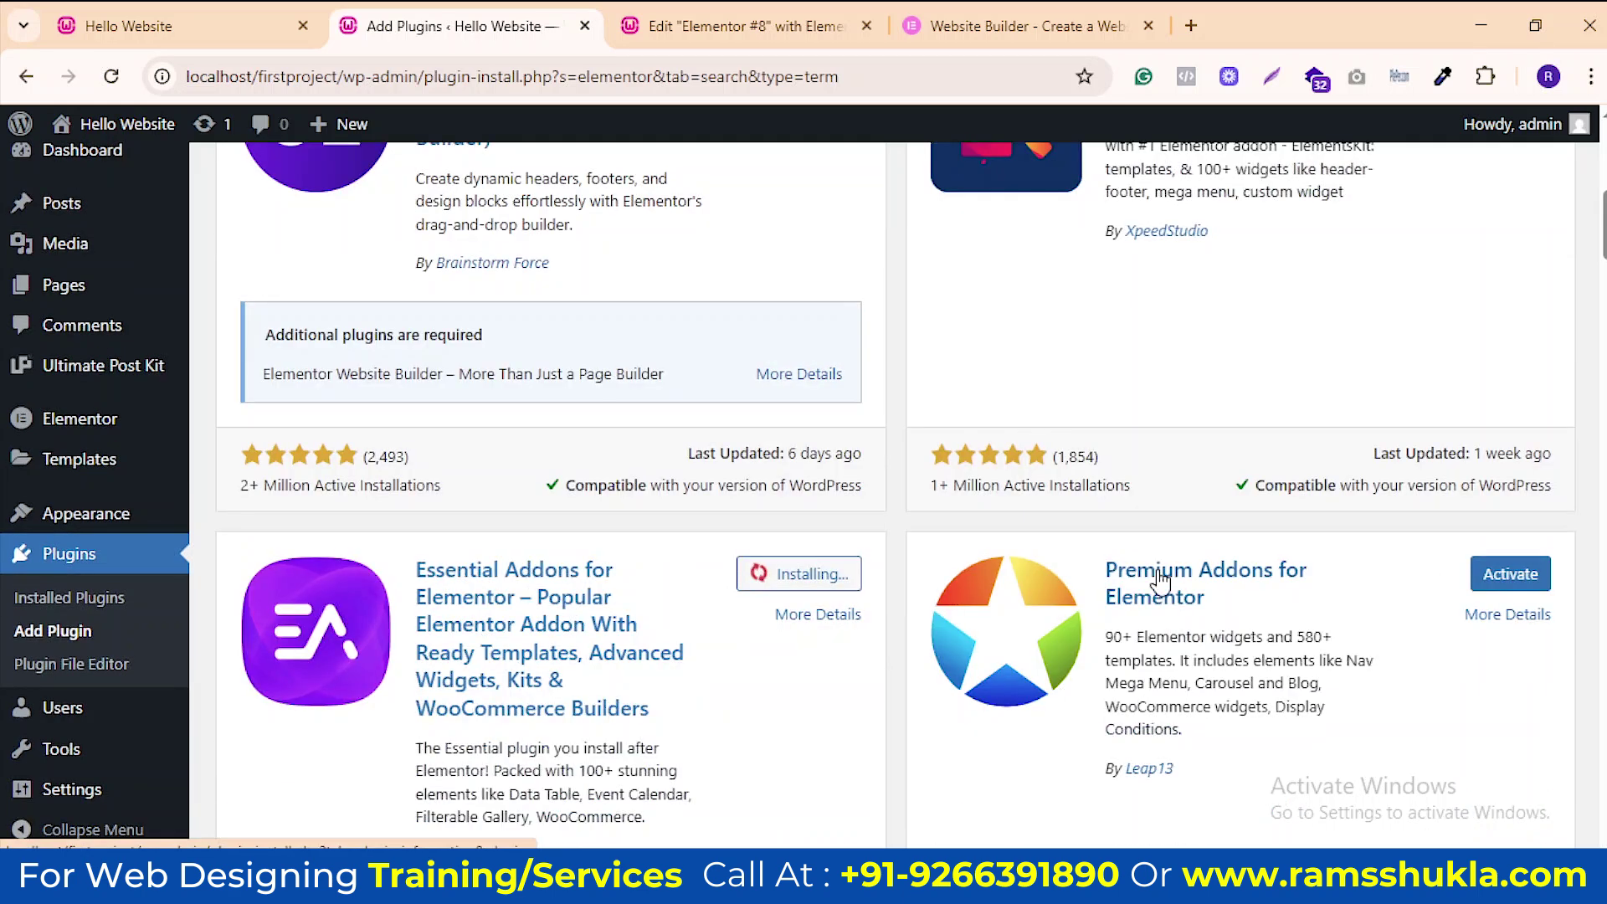
{"action": "scroll", "coordinate": [1159, 577], "scroll_direction": "down", "scroll_amount": 4}
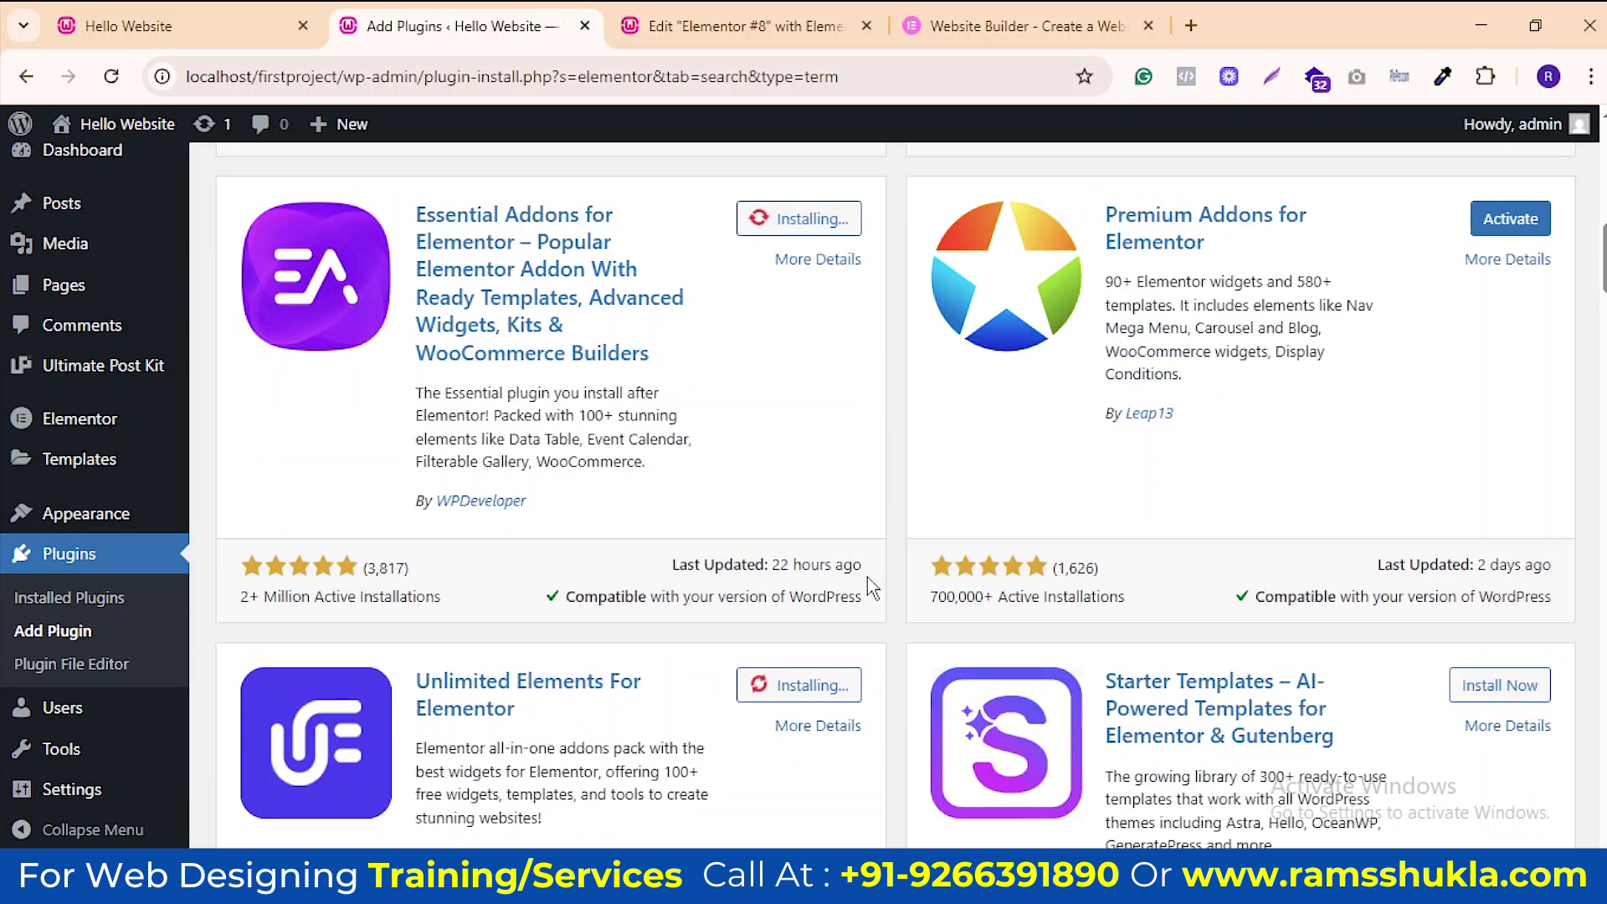
{"action": "scroll", "coordinate": [653, 645], "scroll_direction": "down", "scroll_amount": 1}
{"action": "scroll", "coordinate": [653, 644], "scroll_direction": "down", "scroll_amount": 4}
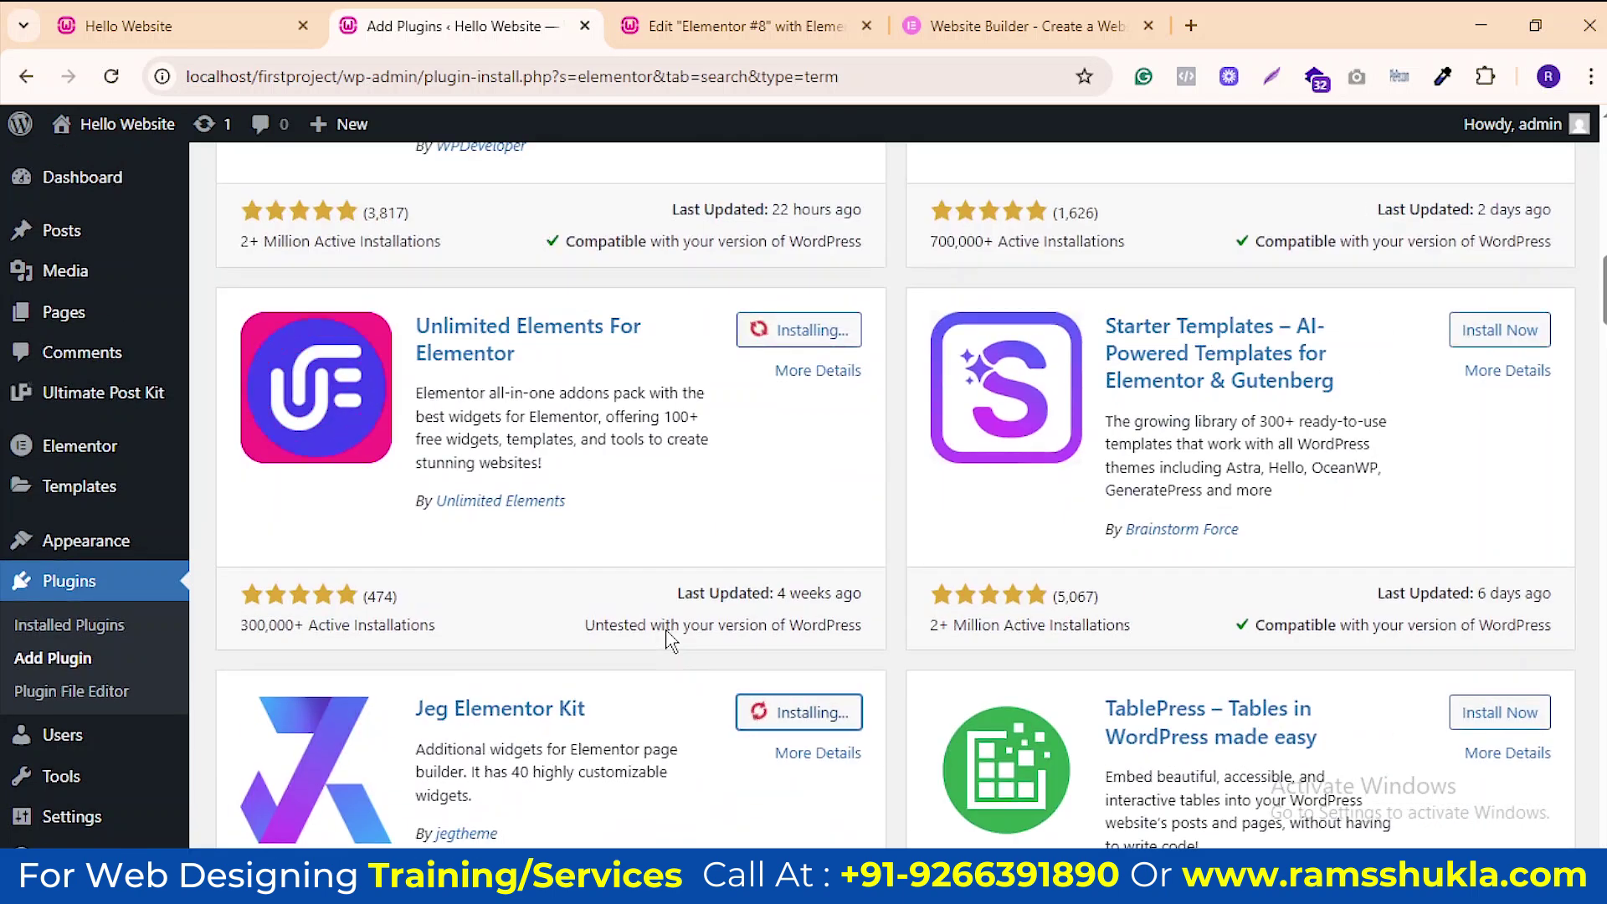
{"action": "scroll", "coordinate": [669, 632], "scroll_direction": "up", "scroll_amount": 1}
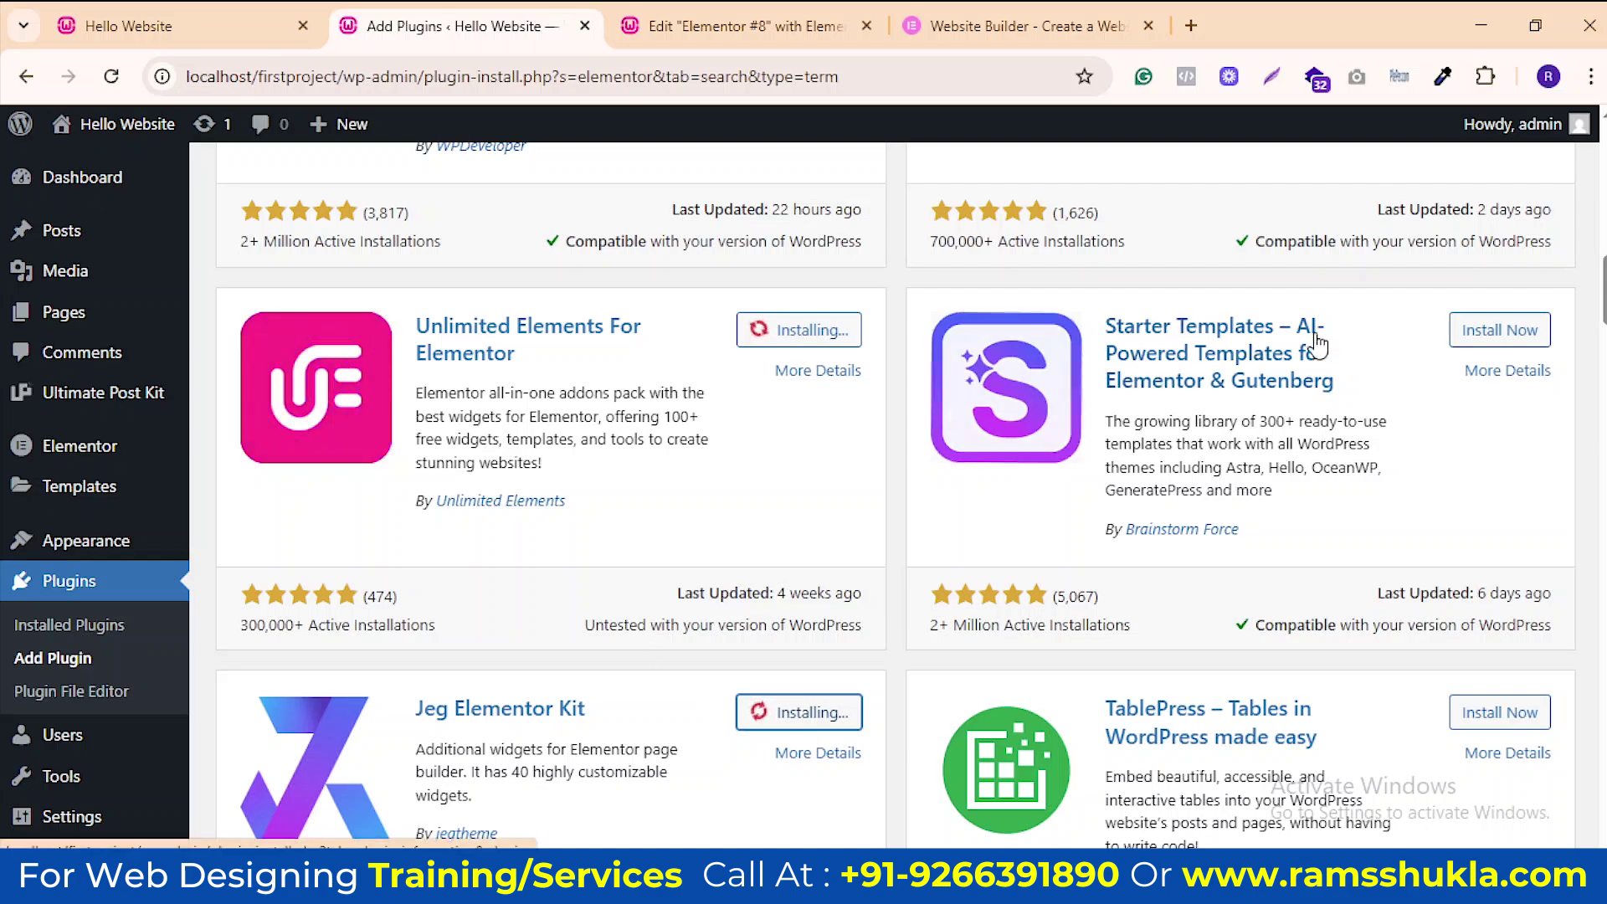
{"action": "scroll", "coordinate": [855, 525], "scroll_direction": "up", "scroll_amount": 2}
{"action": "scroll", "coordinate": [855, 525], "scroll_direction": "up", "scroll_amount": 10}
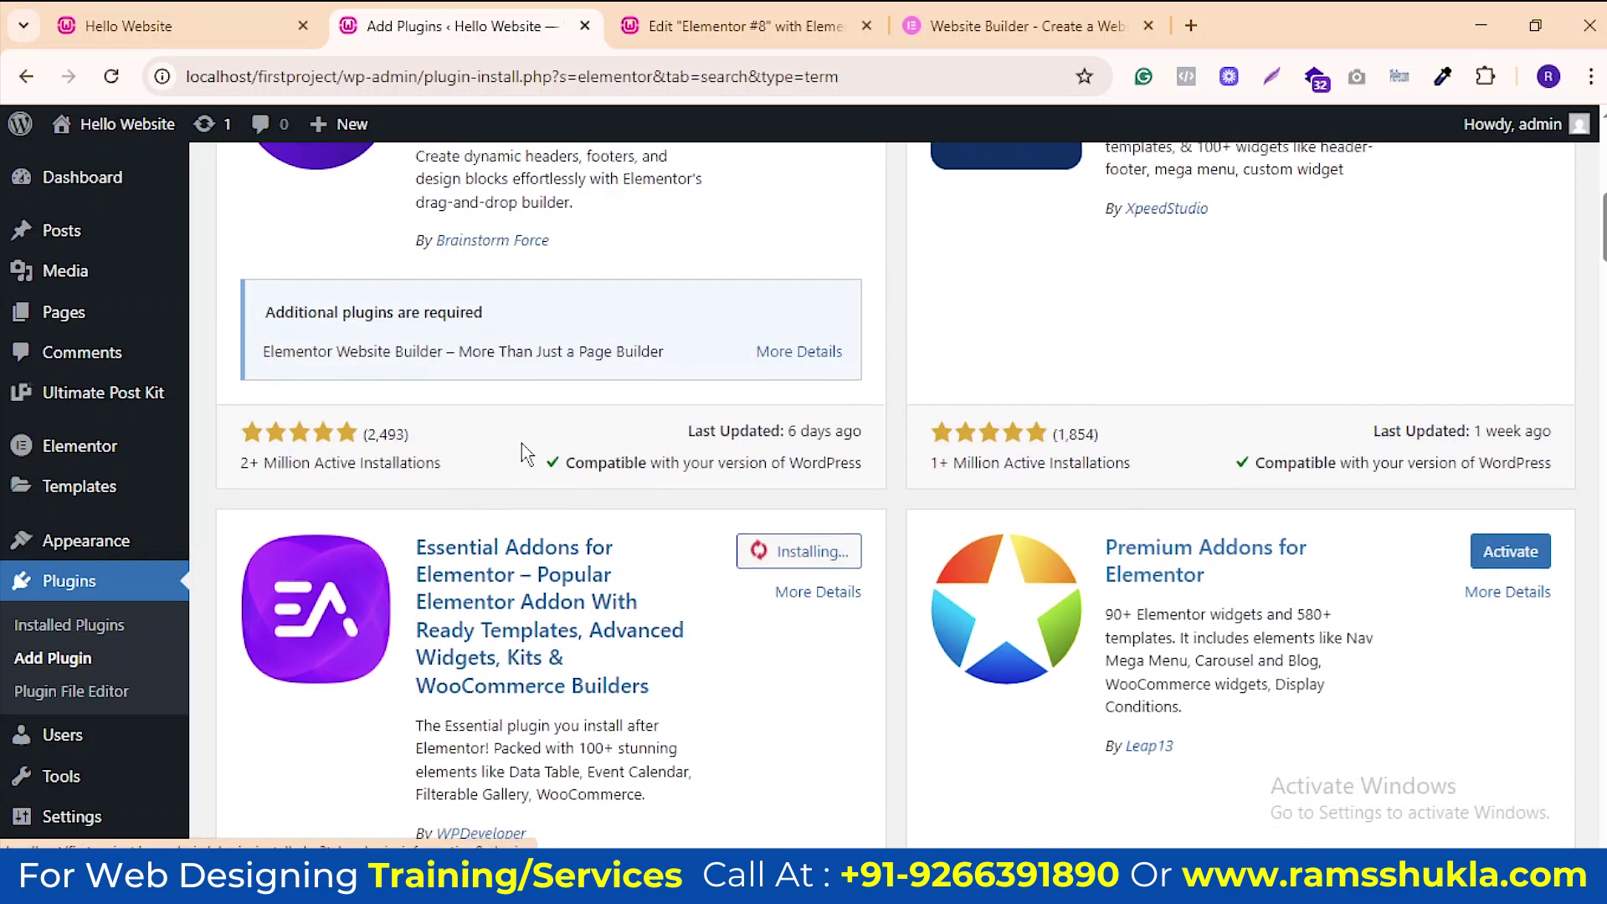
Activate the Ultimate Addons for Elementor plugin and agree to leave the plugin search page
{"action": "scroll", "coordinate": [605, 568], "scroll_direction": "up", "scroll_amount": 3}
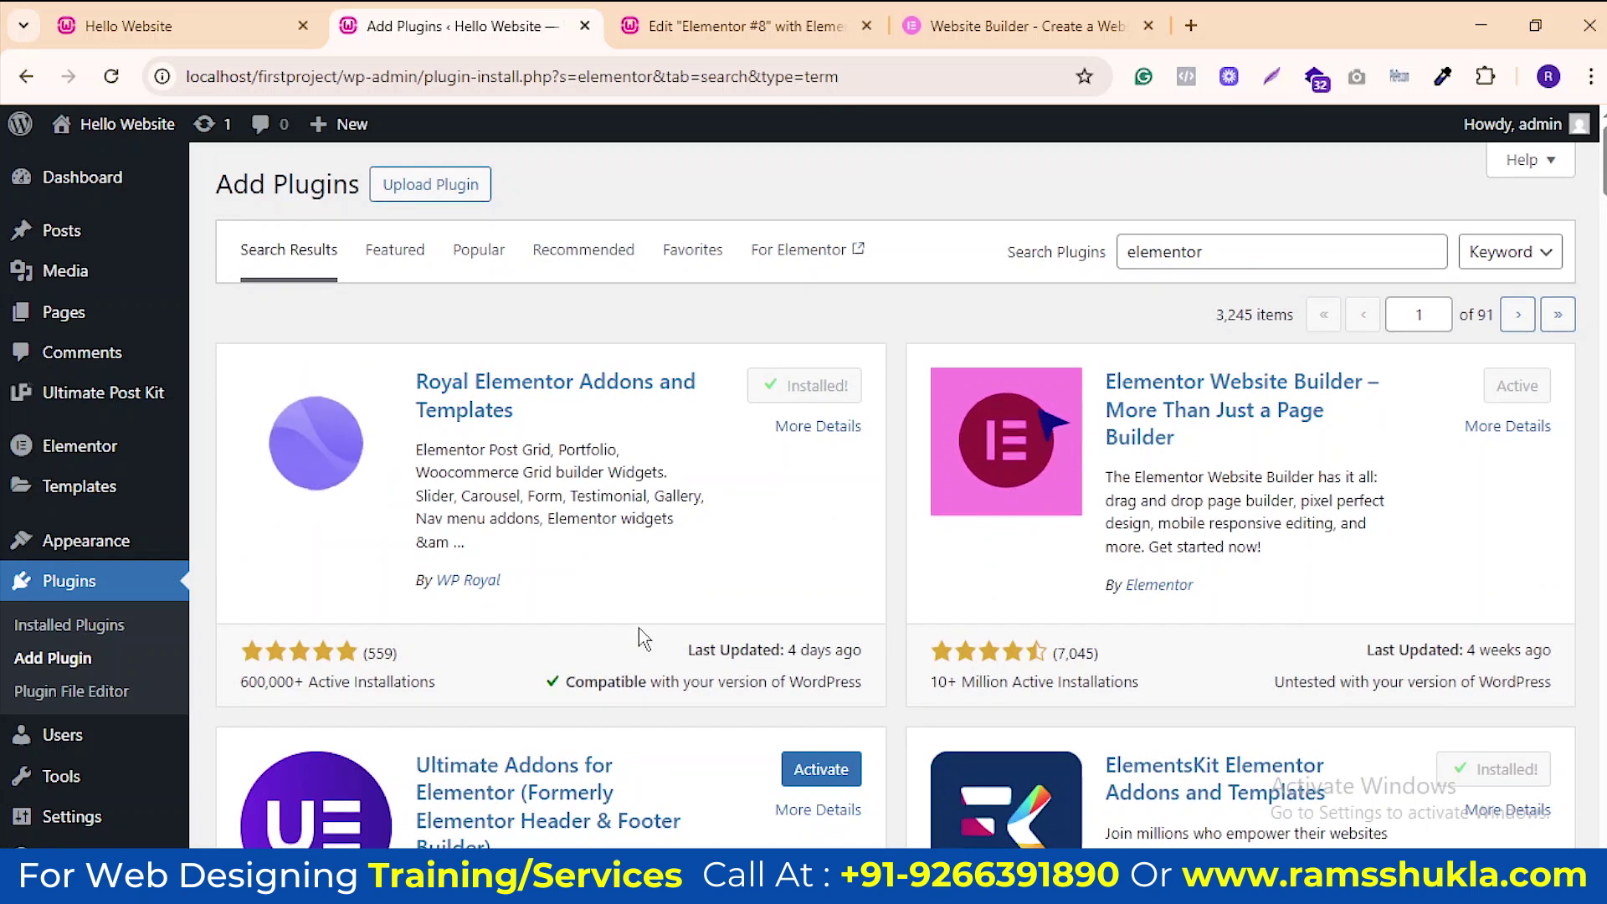
{"action": "left_click", "coordinate": [827, 767]}
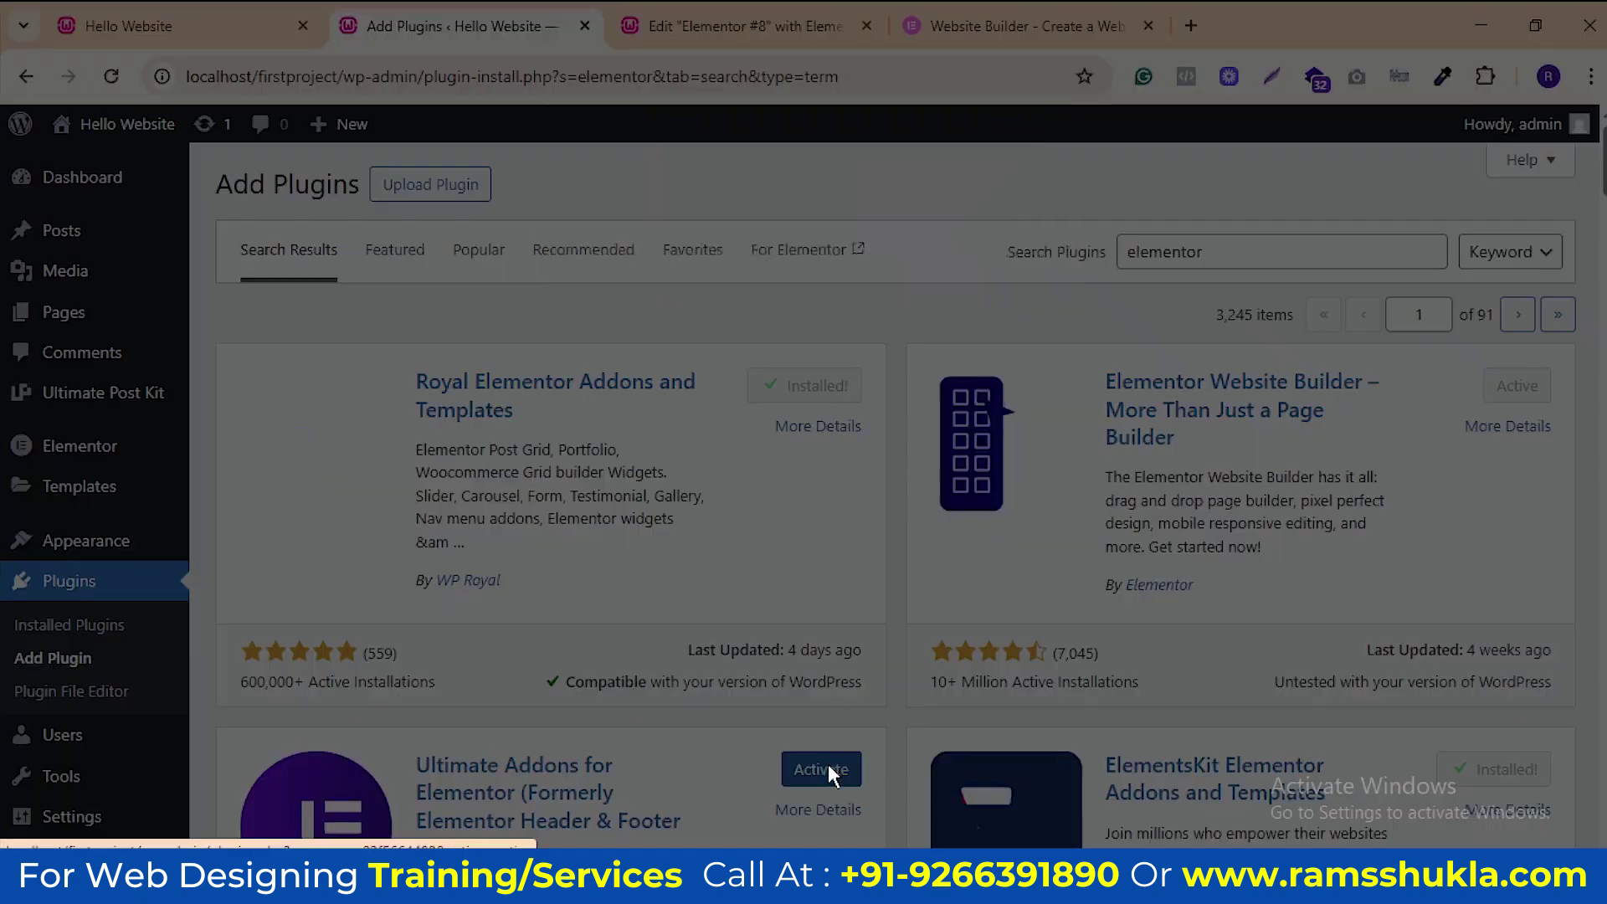
{"action": "left_click", "coordinate": [915, 266]}
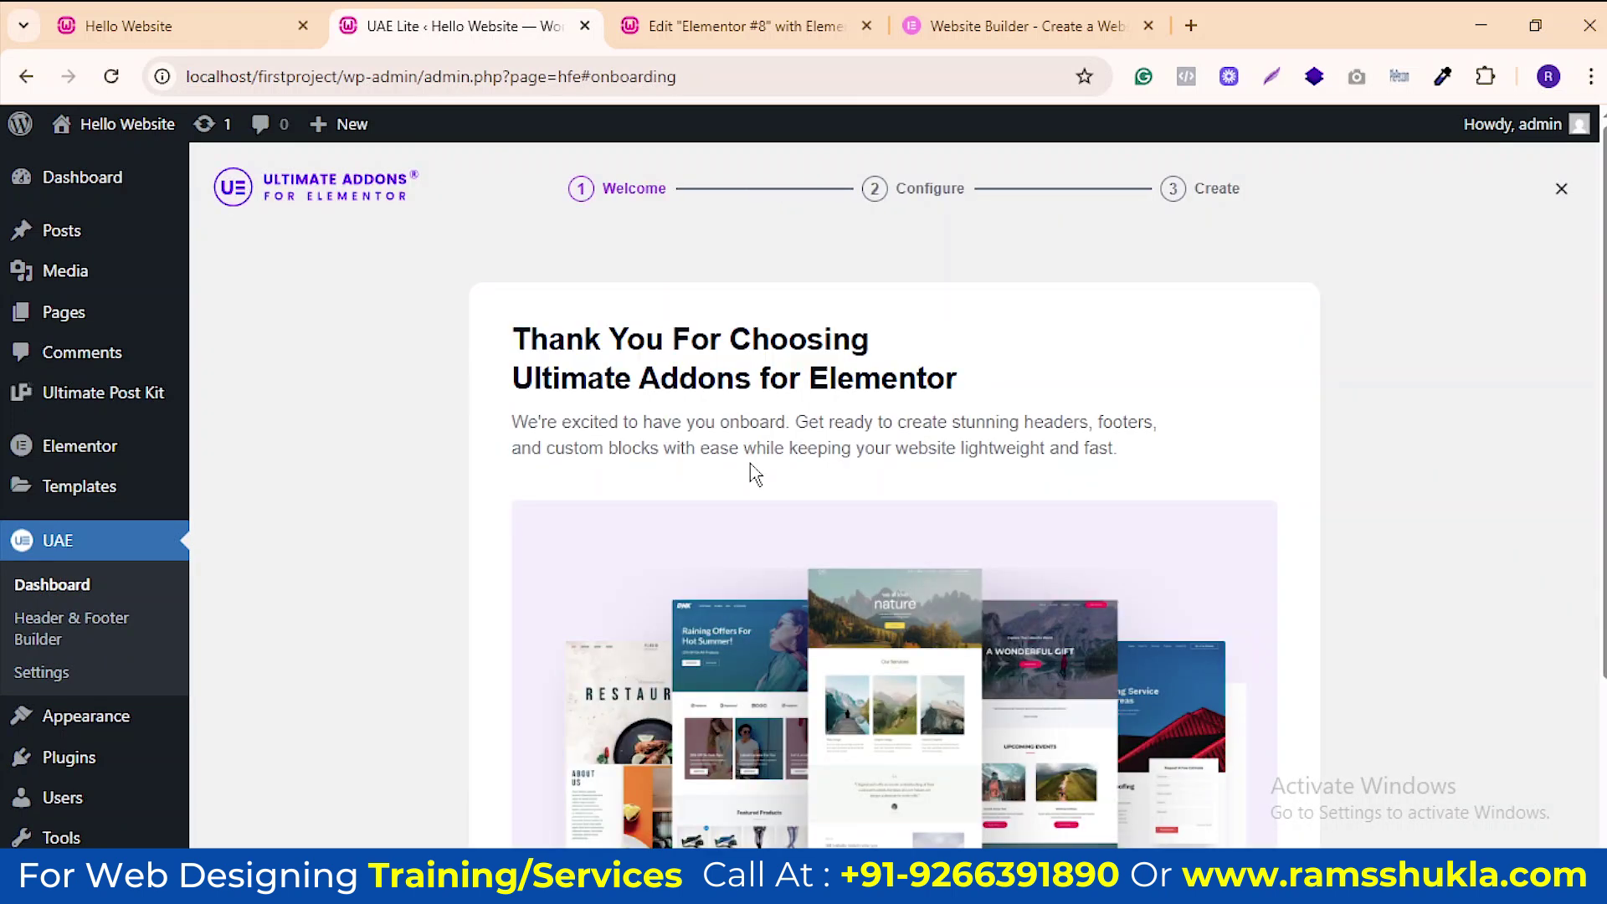
Go through the Ultimate Addons for Elementor onboarding to its final Create stage, keeping the preselected widgets active
{"action": "scroll", "coordinate": [529, 511], "scroll_direction": "down", "scroll_amount": 3}
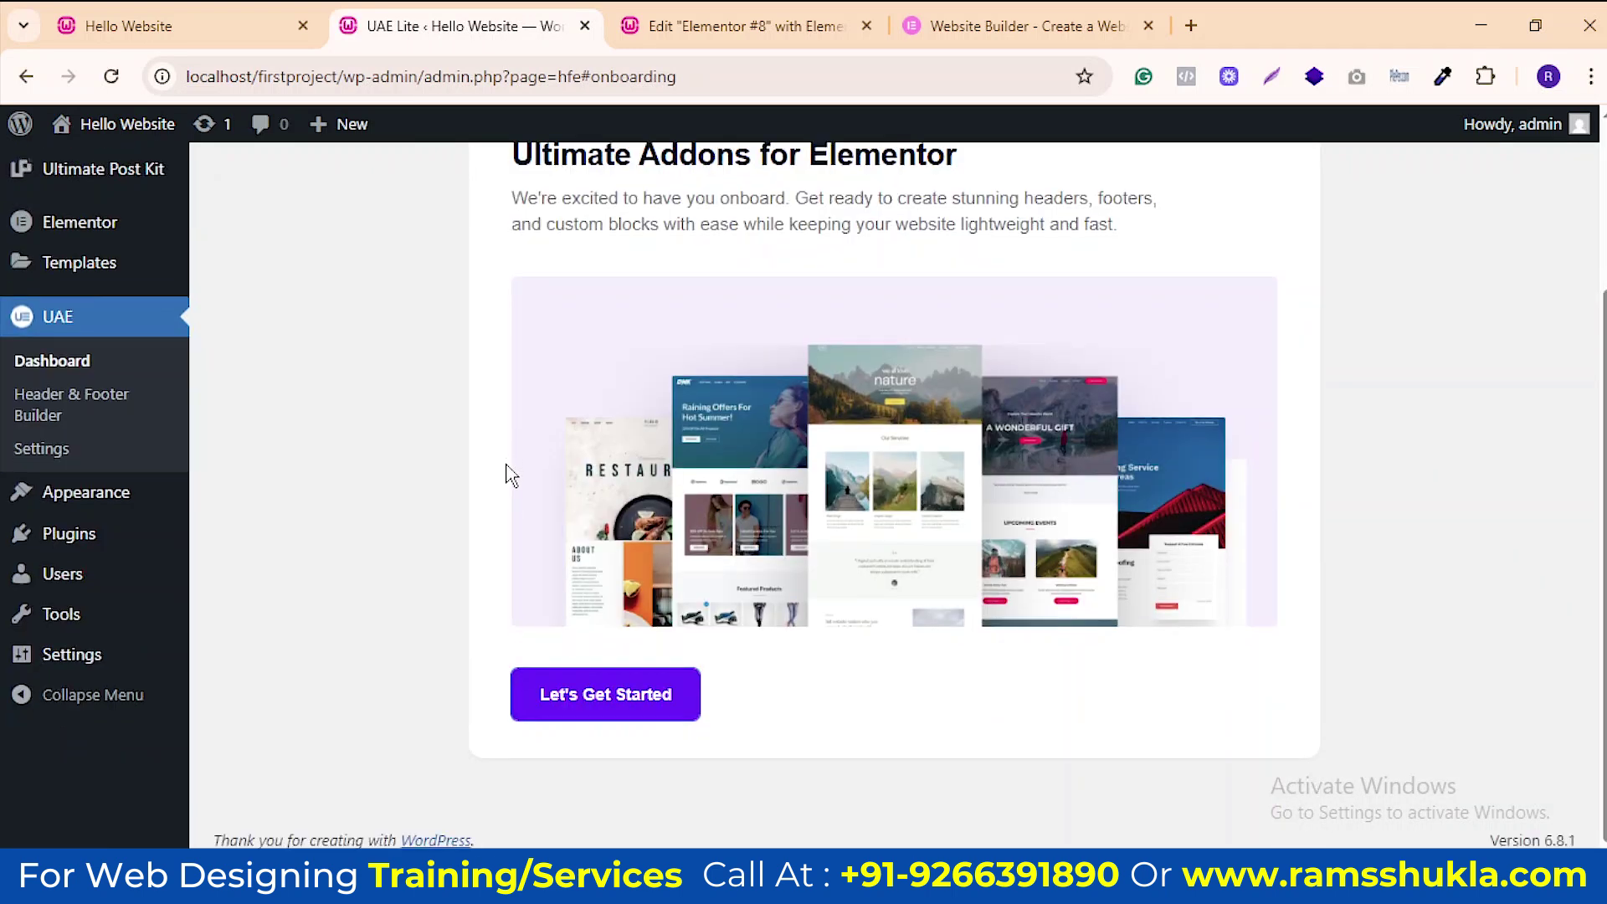
{"action": "left_click", "coordinate": [630, 712]}
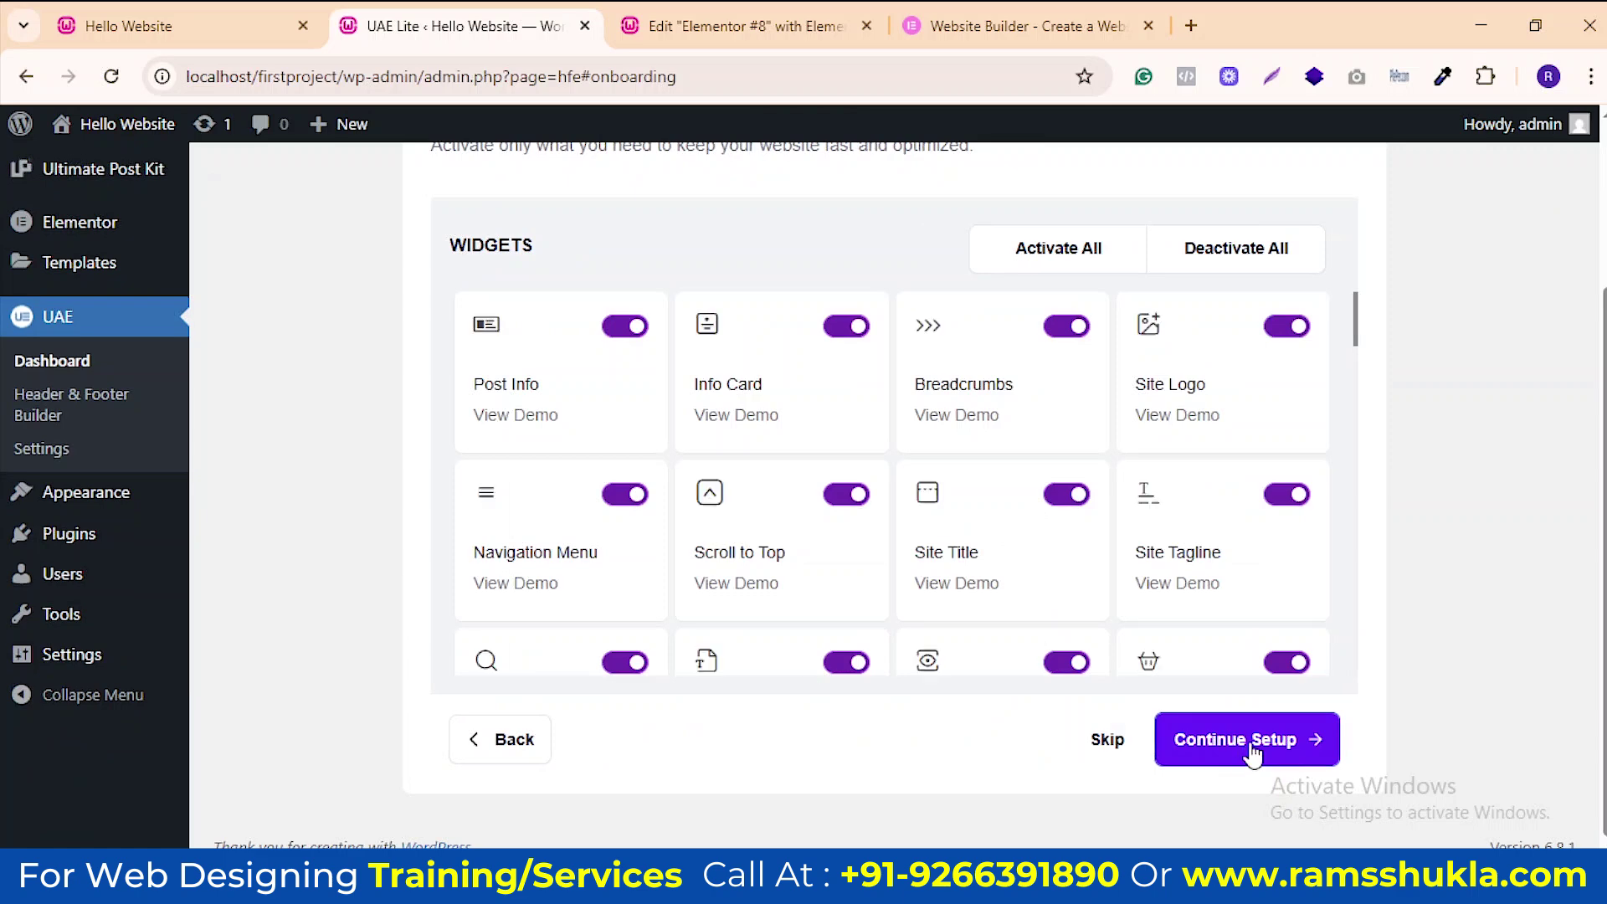
{"action": "left_click", "coordinate": [1253, 755]}
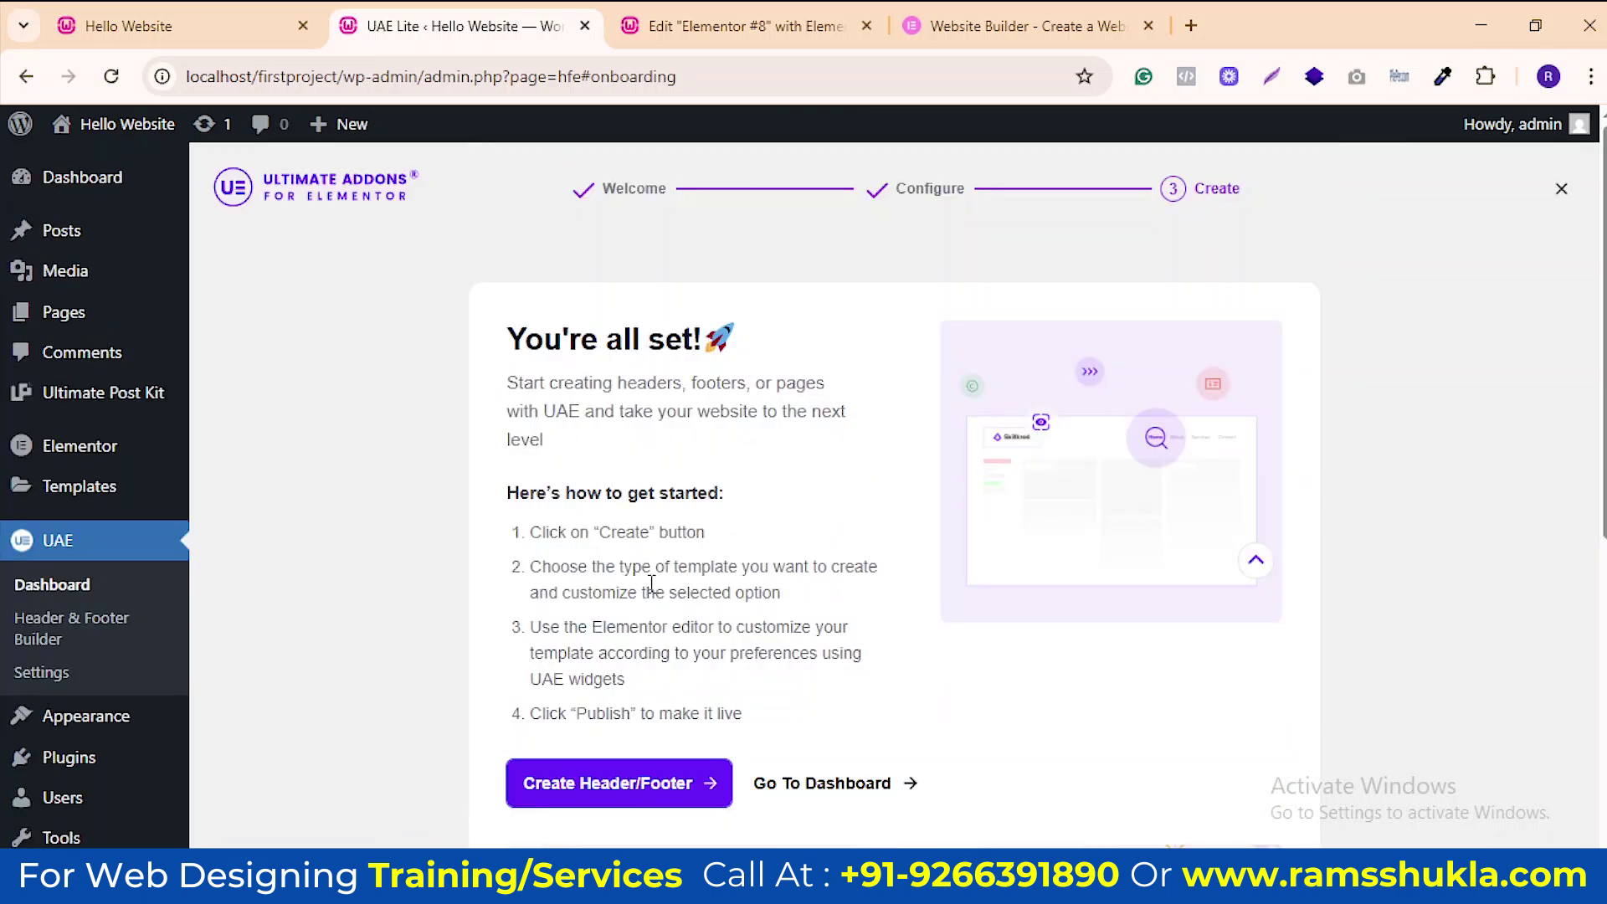
{"action": "scroll", "coordinate": [774, 583], "scroll_direction": "down", "scroll_amount": 5}
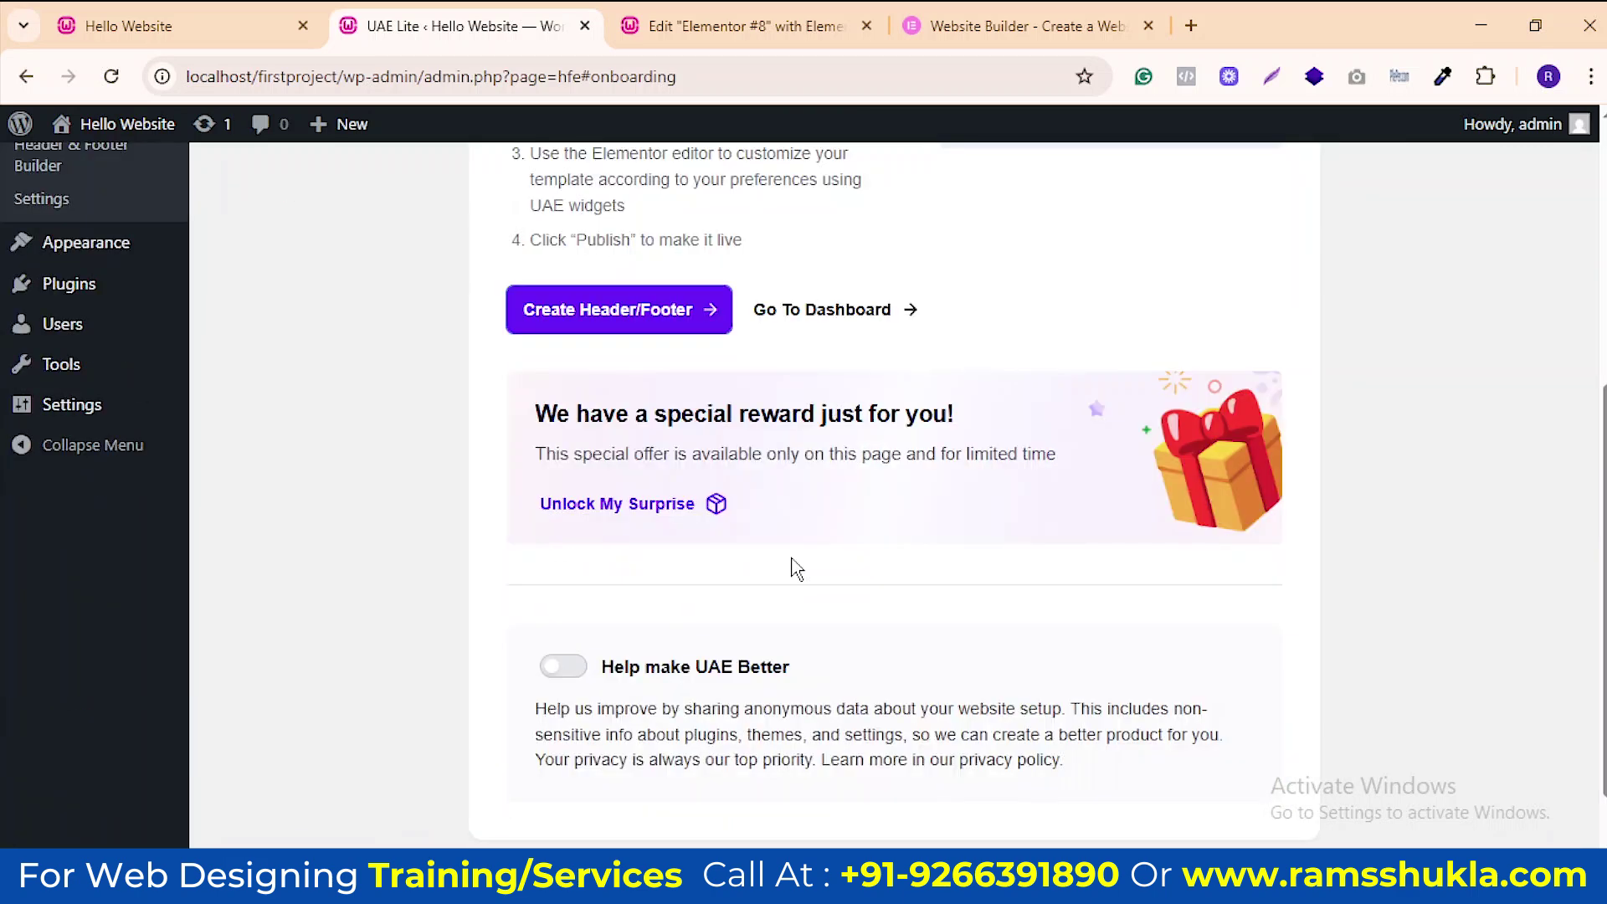
Leave the onboarding for the Ultimate Addons for Elementor dashboard and review its Widgets / Features list
{"action": "left_click", "coordinate": [829, 326]}
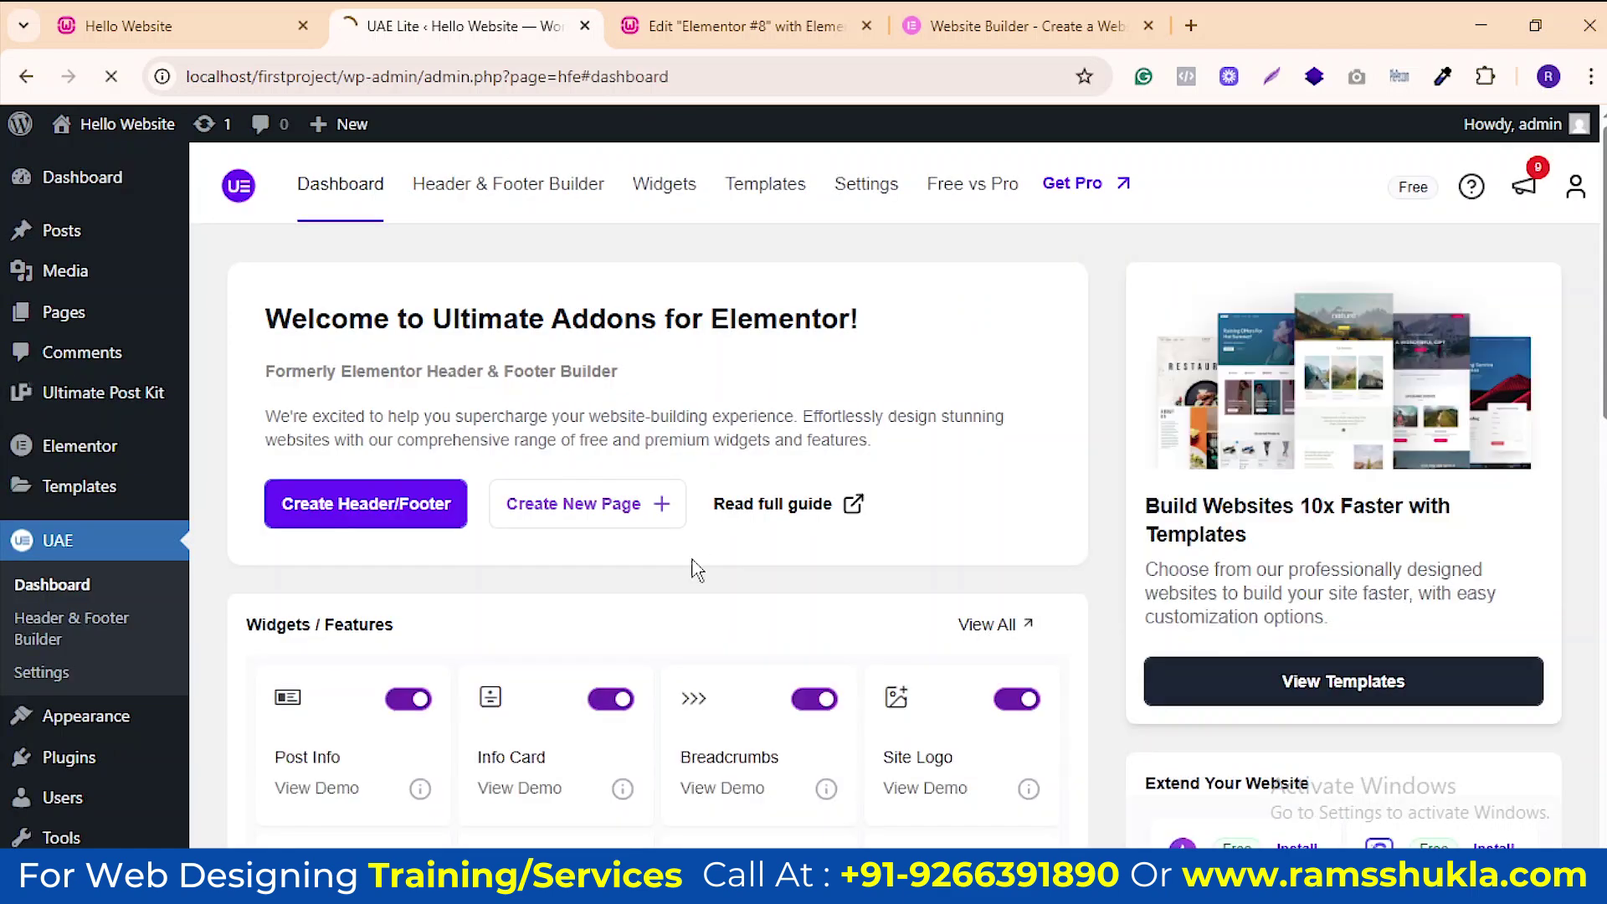
{"action": "scroll", "coordinate": [131, 540], "scroll_direction": "down", "scroll_amount": 1}
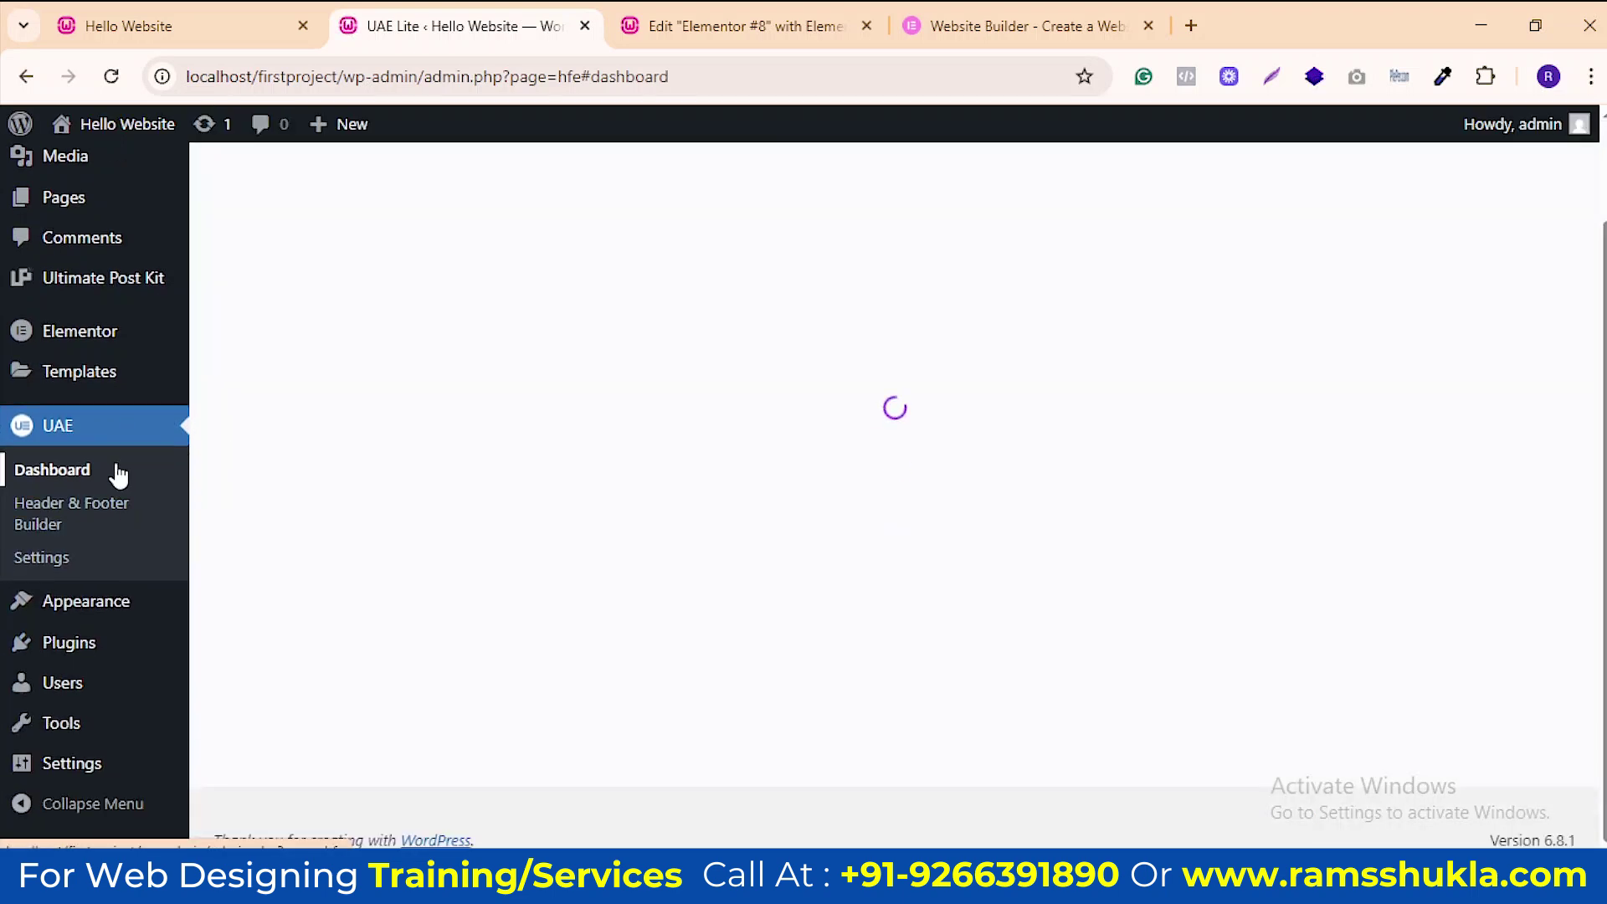
{"action": "scroll", "coordinate": [963, 247], "scroll_direction": "down", "scroll_amount": 3}
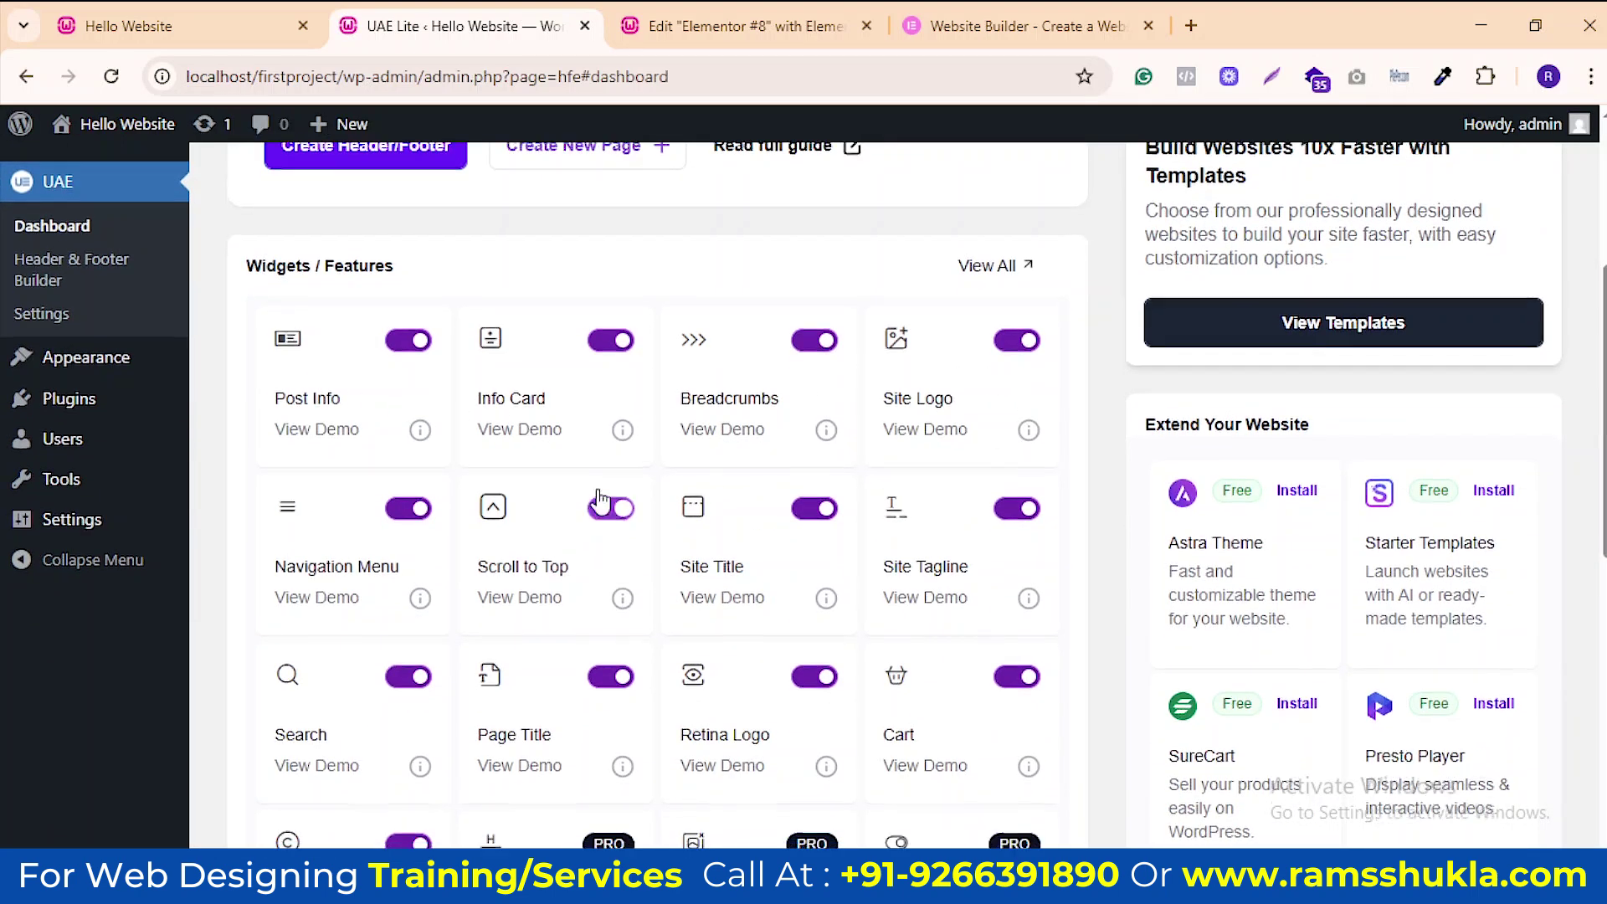
{"action": "scroll", "coordinate": [359, 477], "scroll_direction": "down", "scroll_amount": 7}
{"action": "scroll", "coordinate": [402, 481], "scroll_direction": "up", "scroll_amount": 7}
{"action": "scroll", "coordinate": [502, 473], "scroll_direction": "up", "scroll_amount": 5}
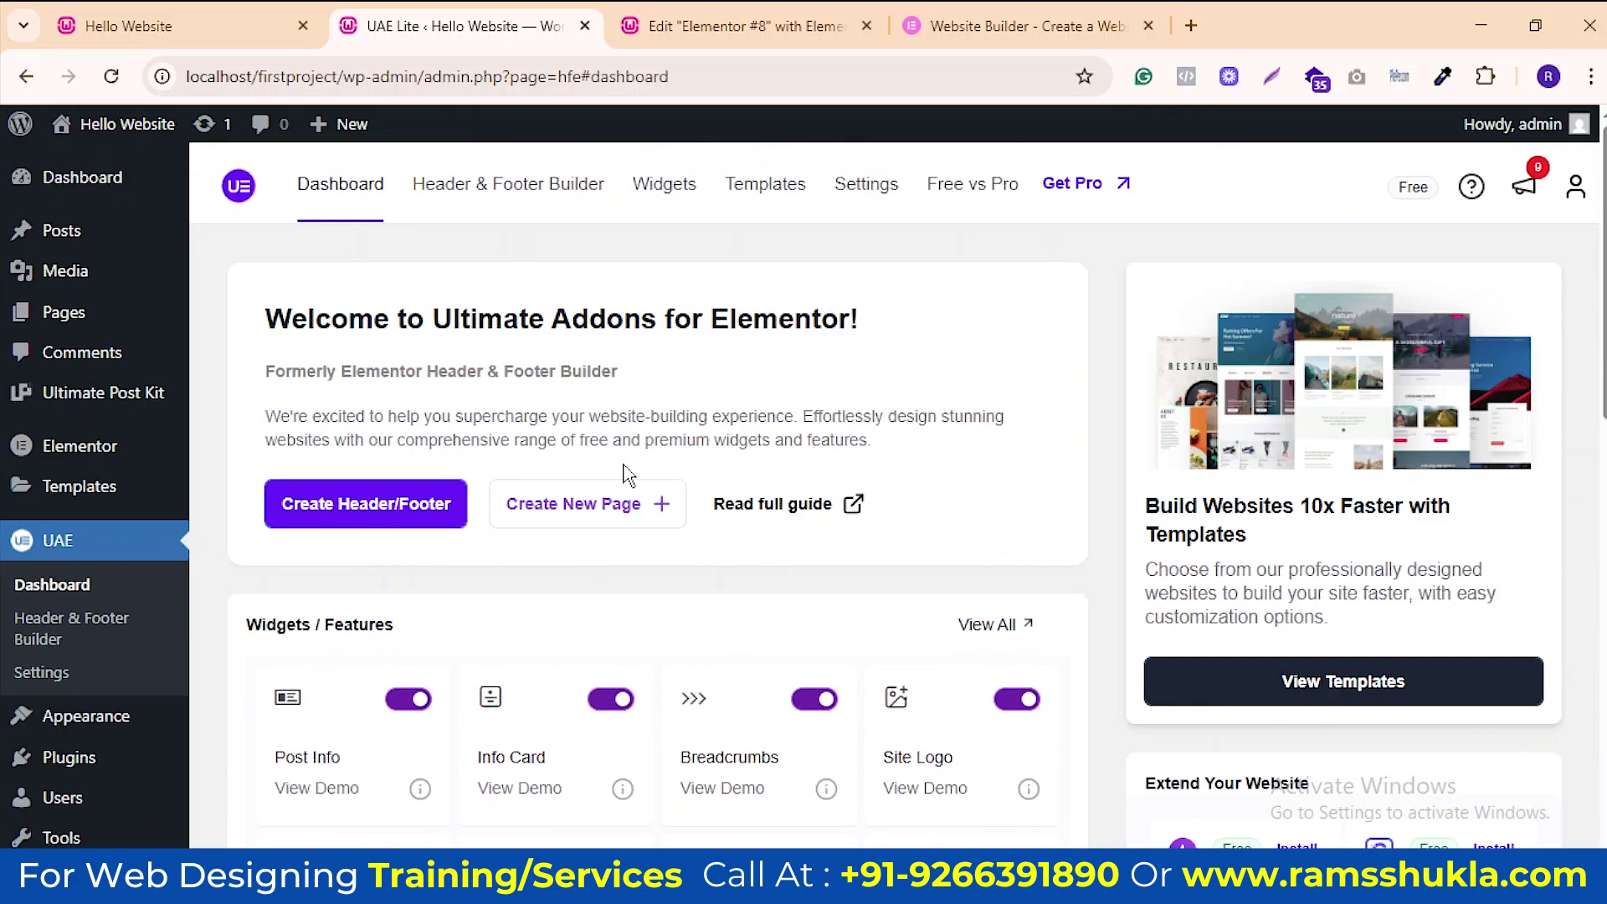
Reload the Elementor #8 page editor and examine the Ultimate Addons widgets among its elements
{"action": "left_click", "coordinate": [717, 26]}
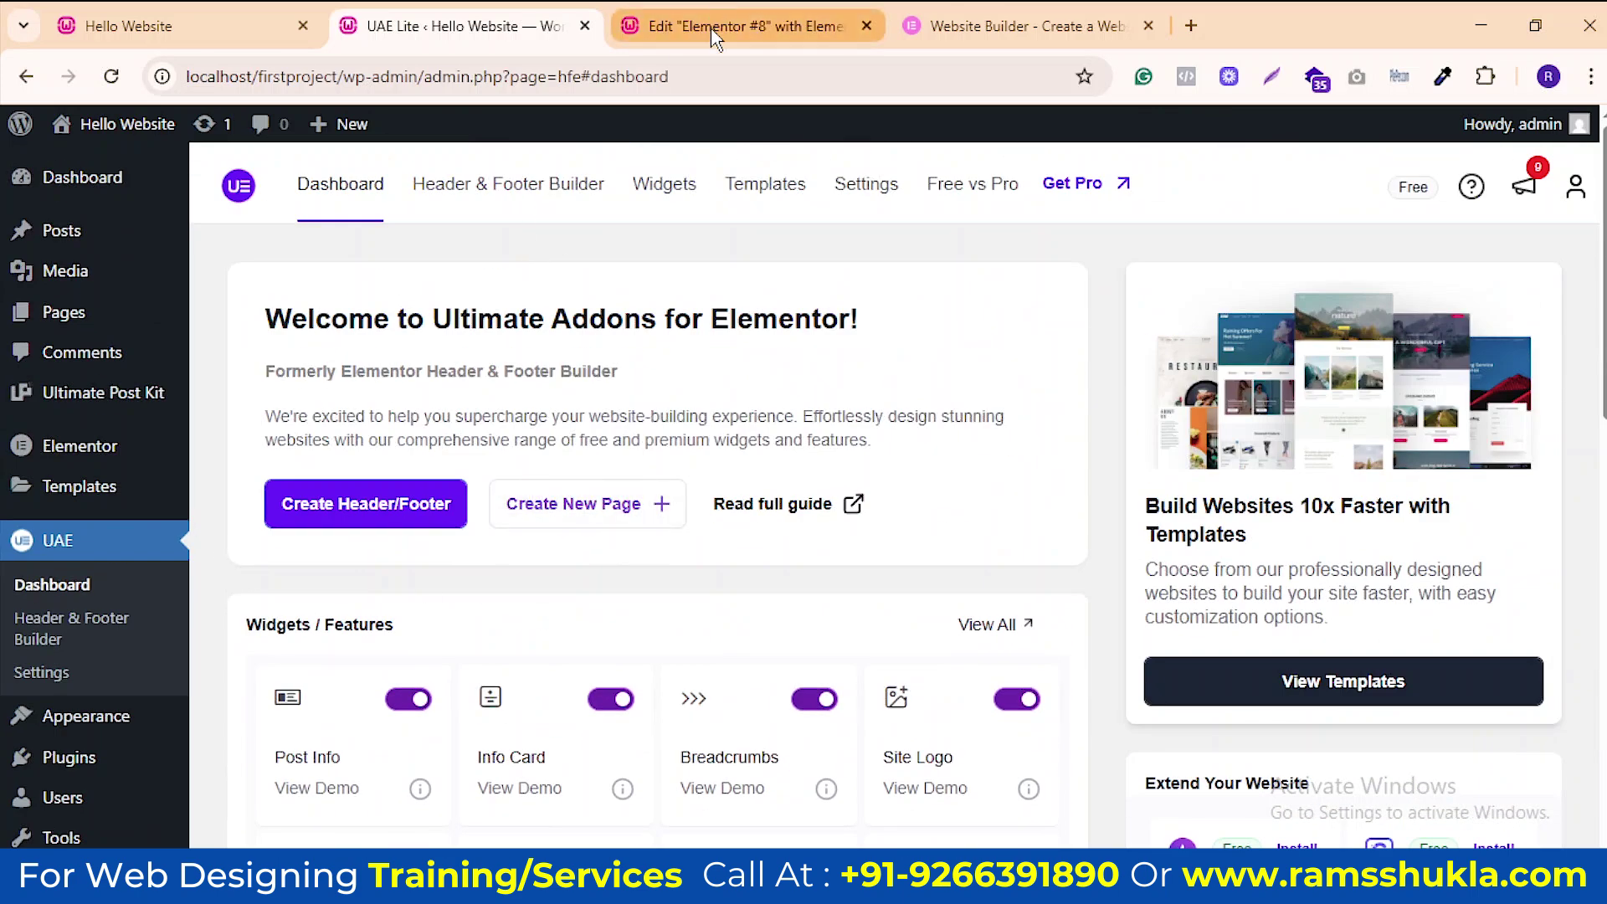
{"action": "left_click", "coordinate": [126, 85]}
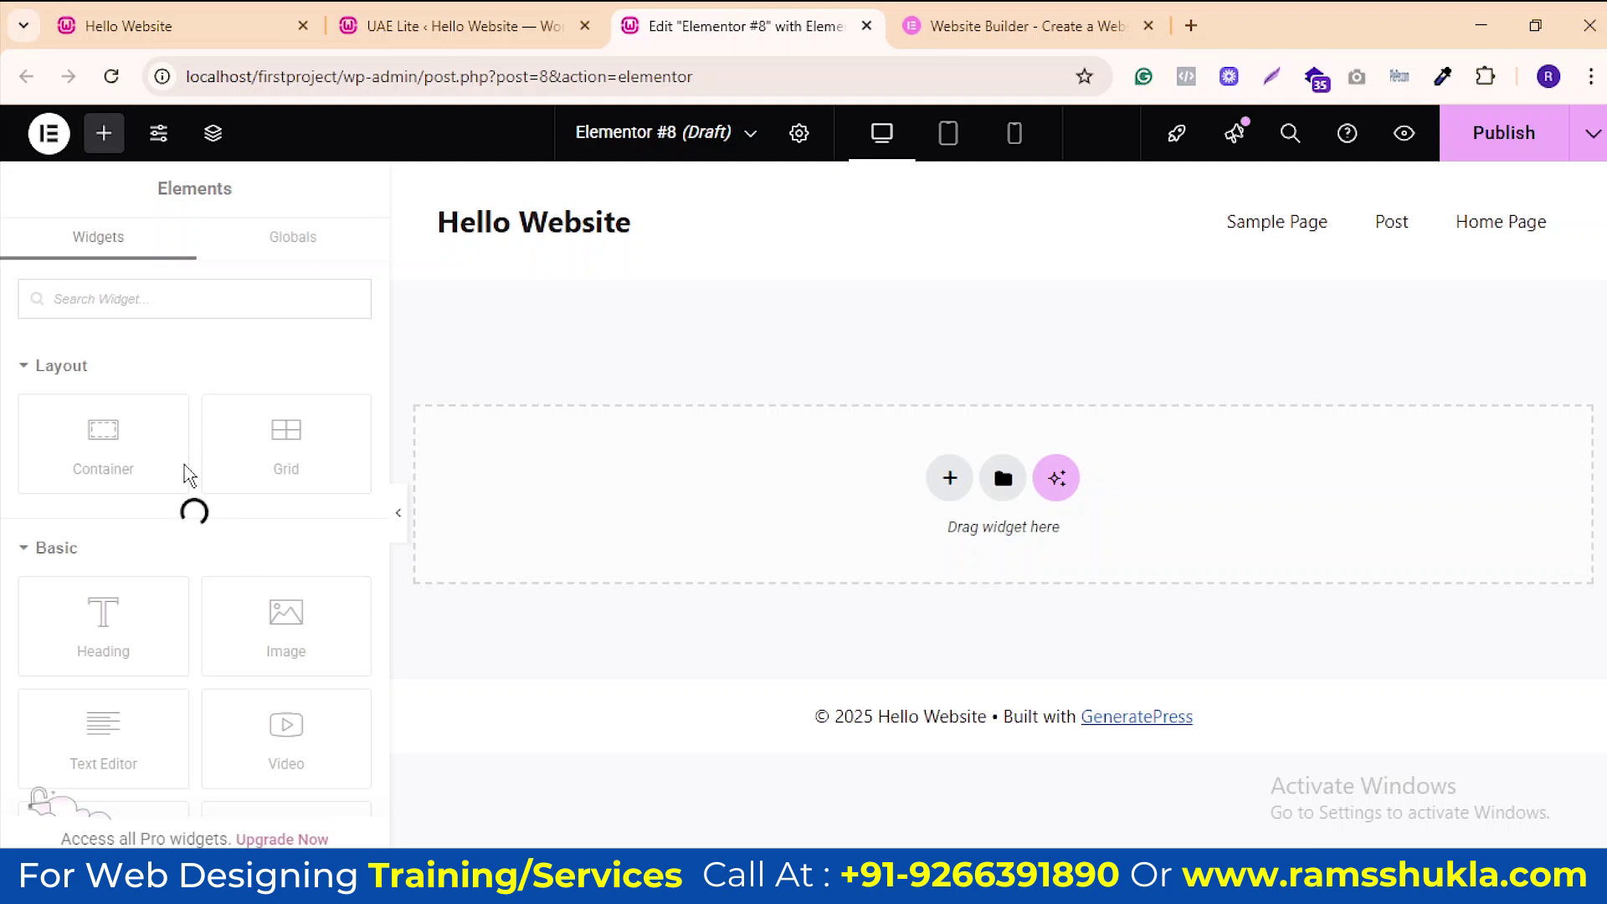
{"action": "scroll", "coordinate": [186, 474], "scroll_direction": "down", "scroll_amount": 15}
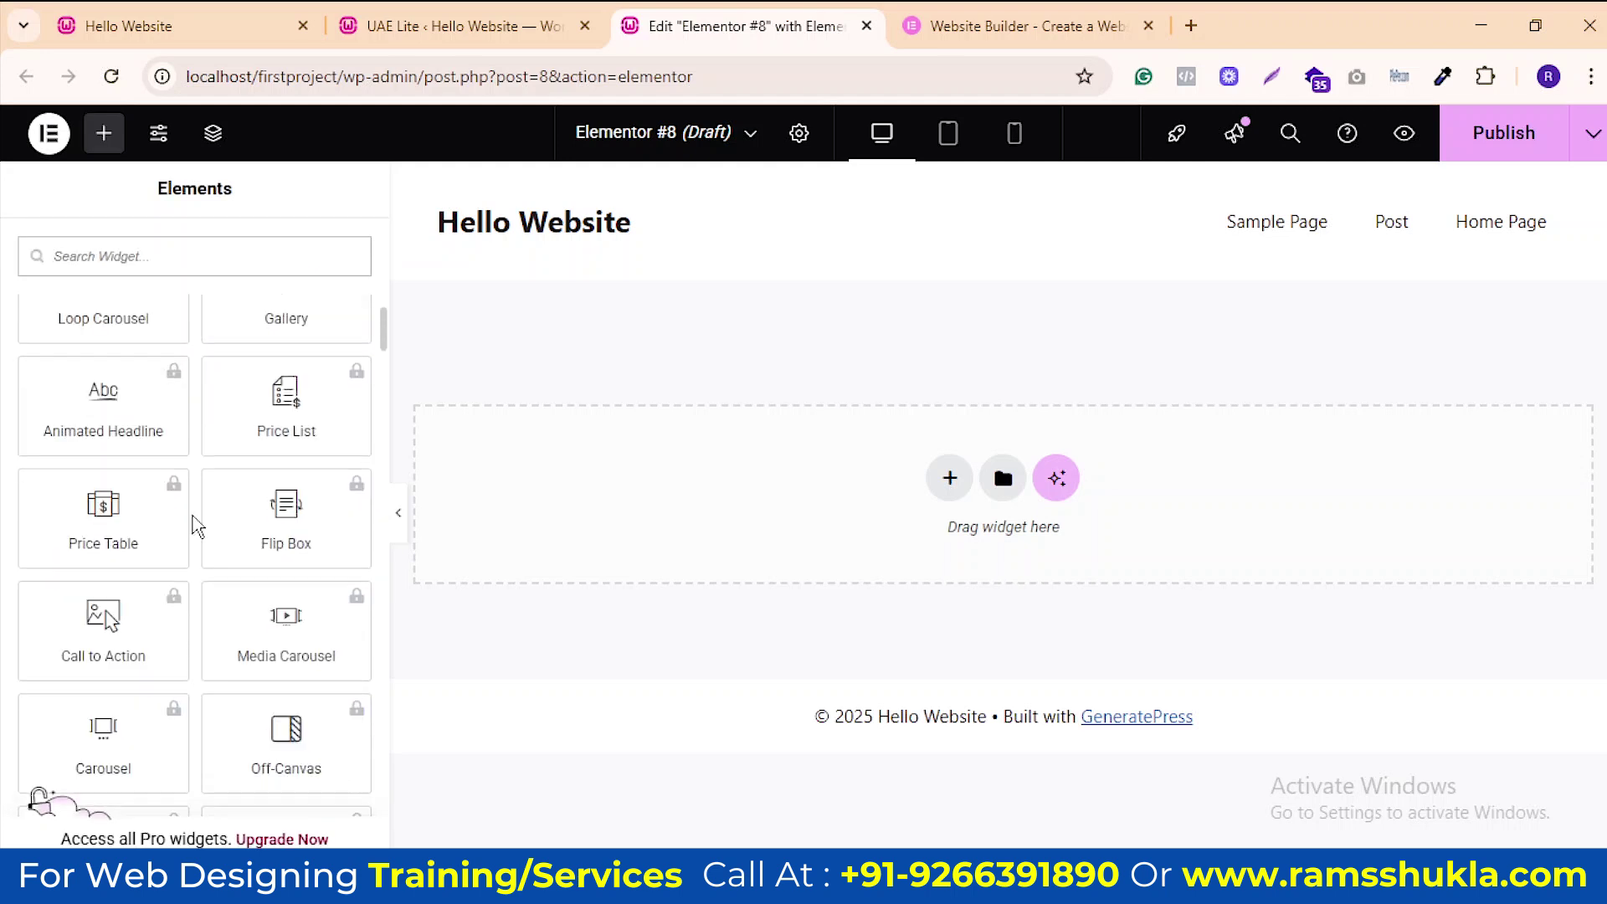
{"action": "scroll", "coordinate": [196, 526], "scroll_direction": "down", "scroll_amount": 12}
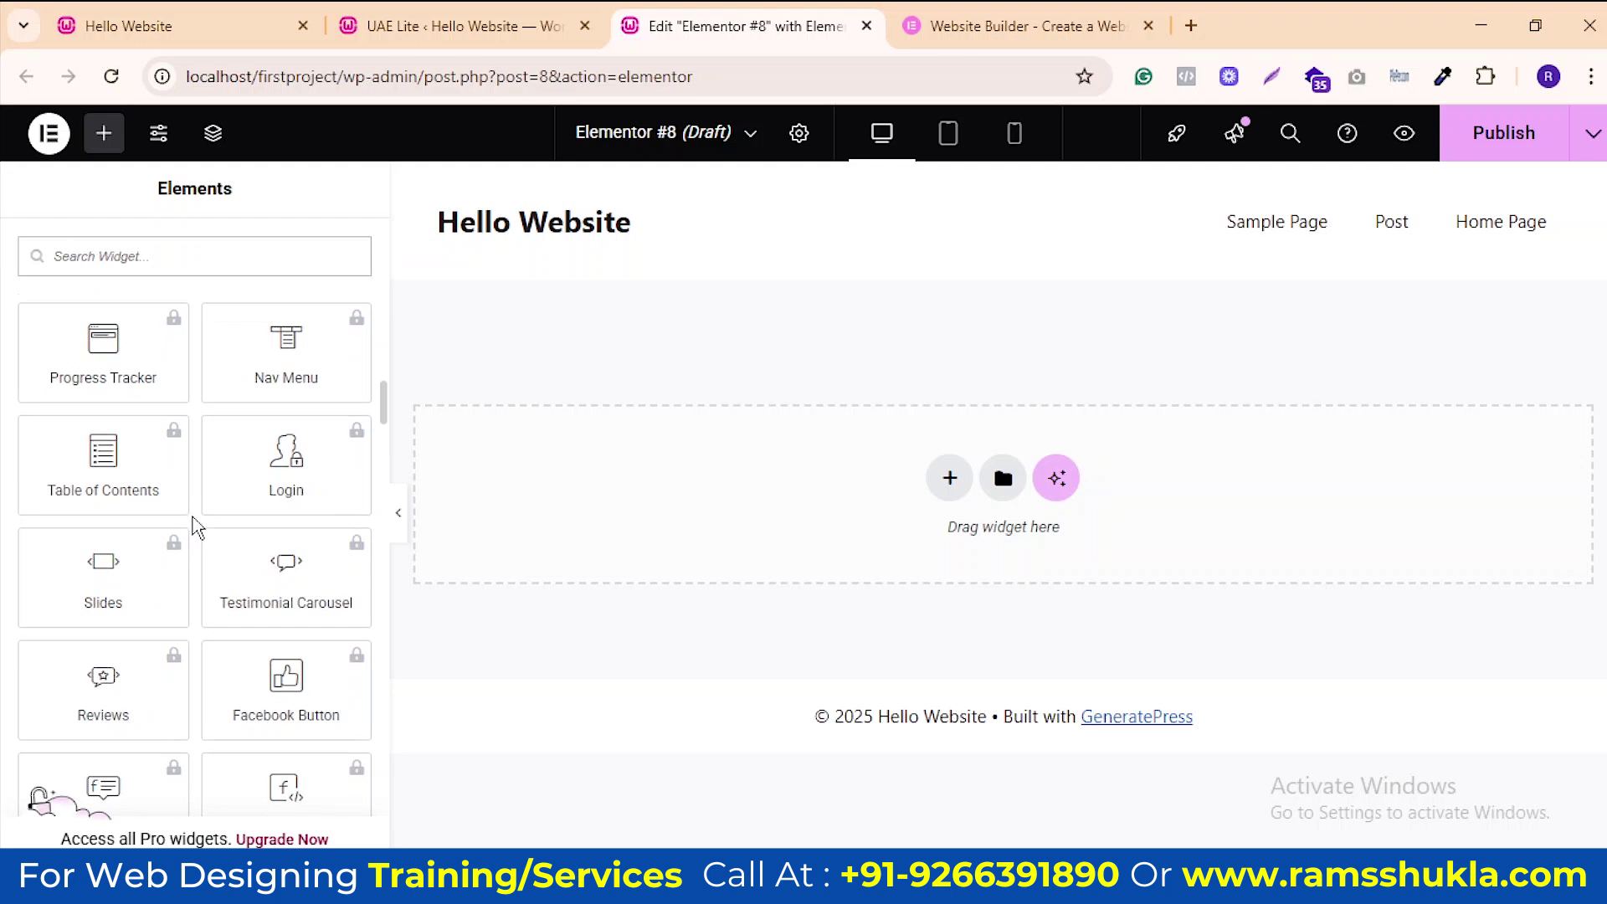
{"action": "scroll", "coordinate": [196, 526], "scroll_direction": "down", "scroll_amount": 12}
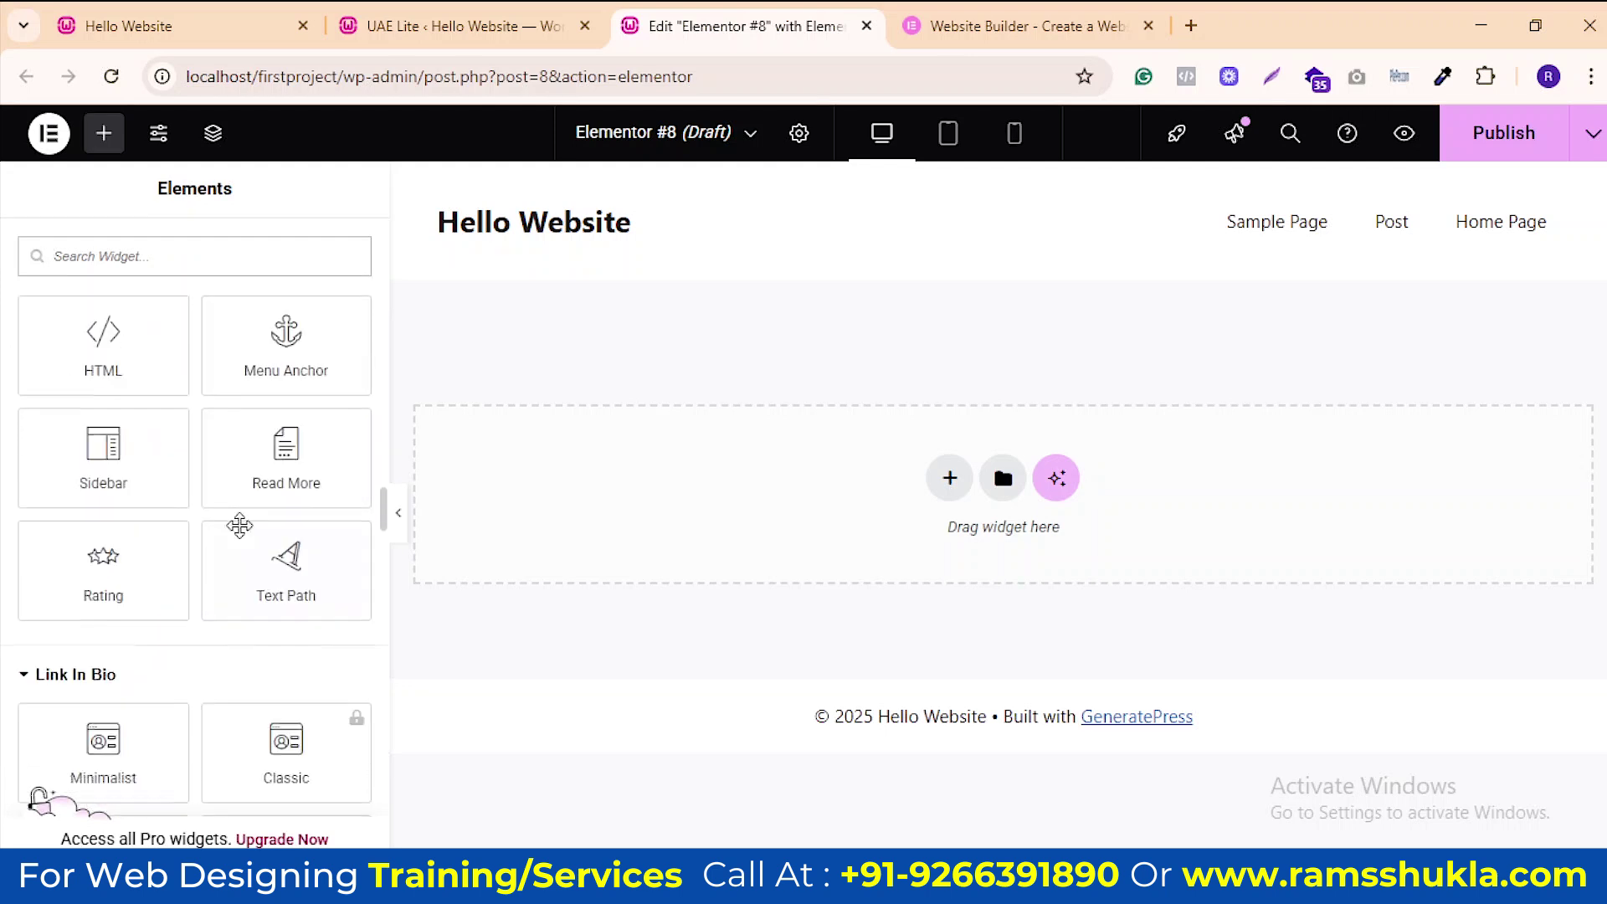
{"action": "scroll", "coordinate": [240, 526], "scroll_direction": "down", "scroll_amount": 8}
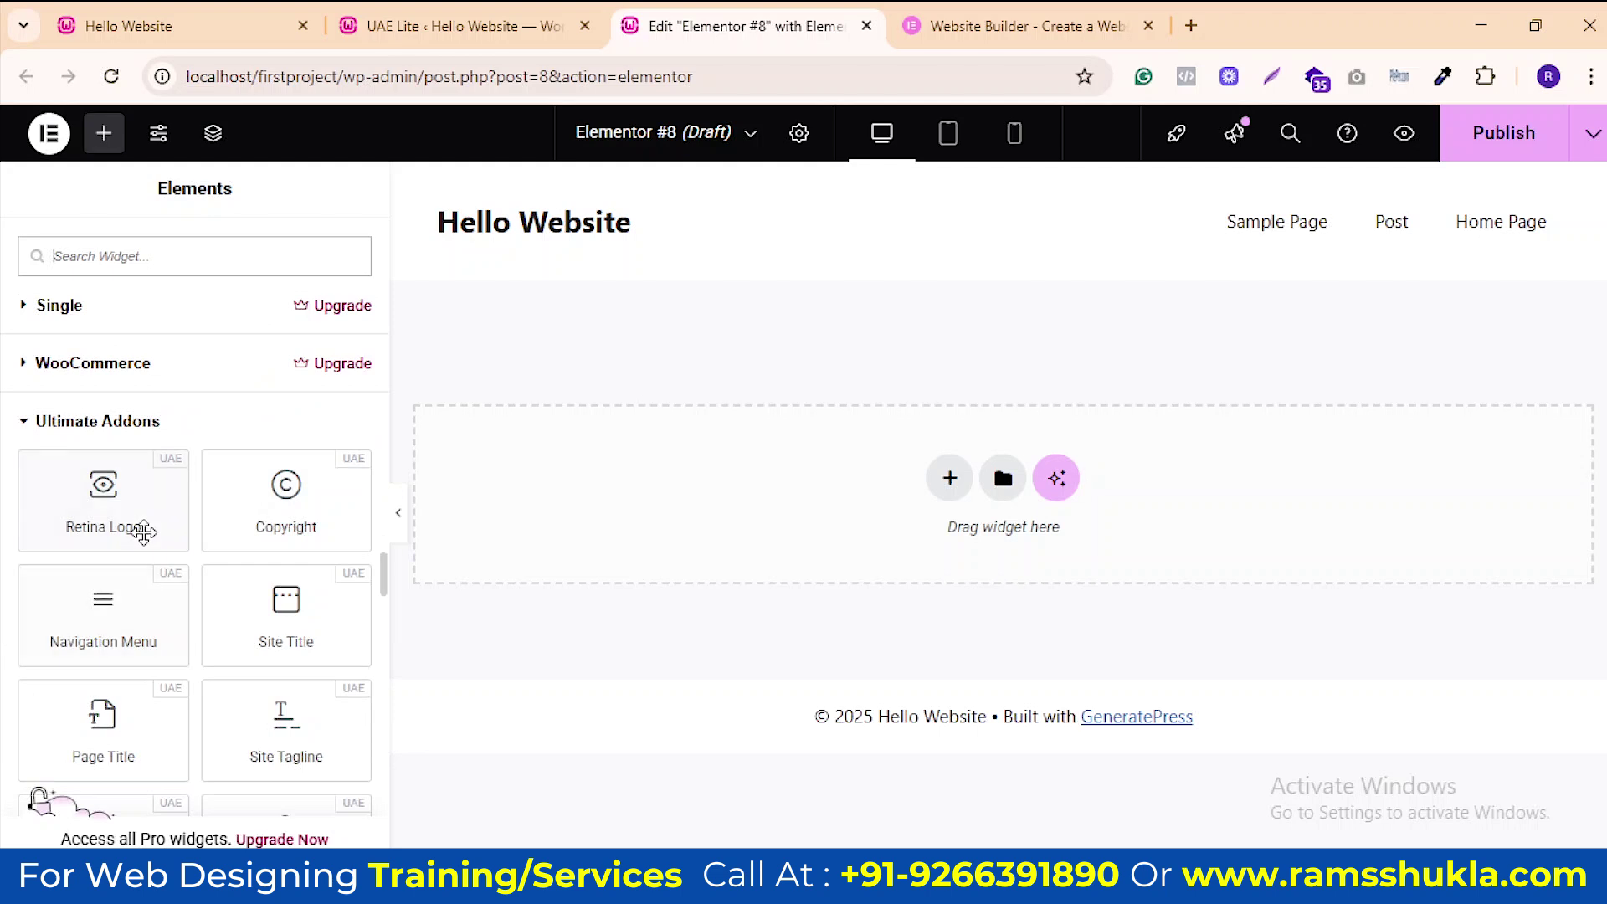
{"action": "scroll", "coordinate": [93, 590], "scroll_direction": "down", "scroll_amount": 3}
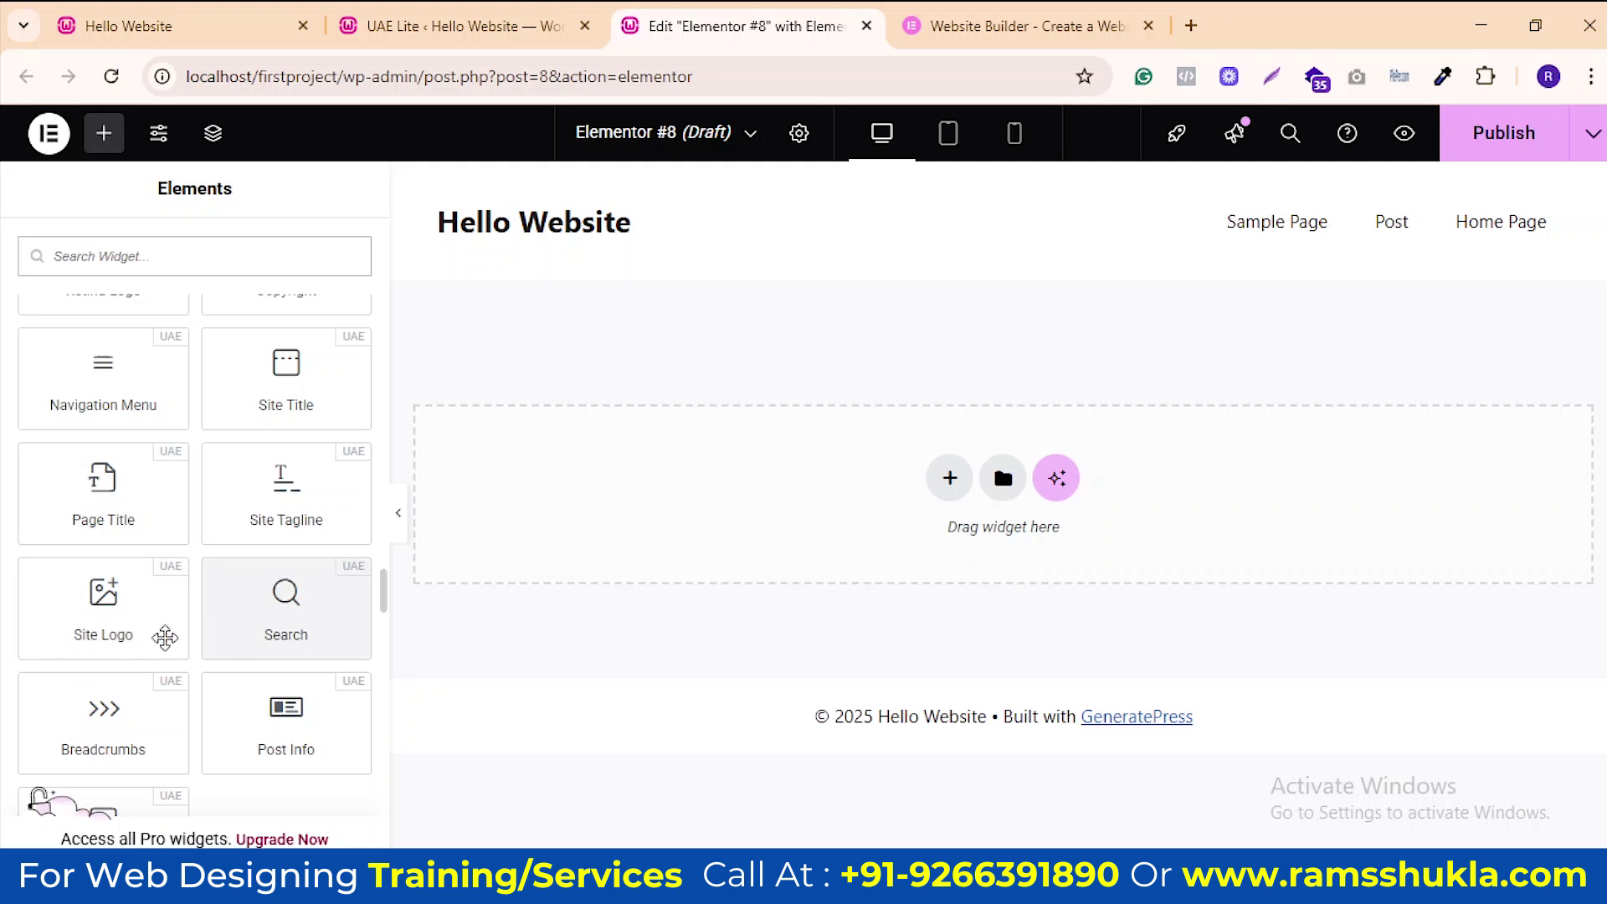
{"action": "scroll", "coordinate": [138, 635], "scroll_direction": "down", "scroll_amount": 1}
{"action": "scroll", "coordinate": [320, 615], "scroll_direction": "down", "scroll_amount": 3}
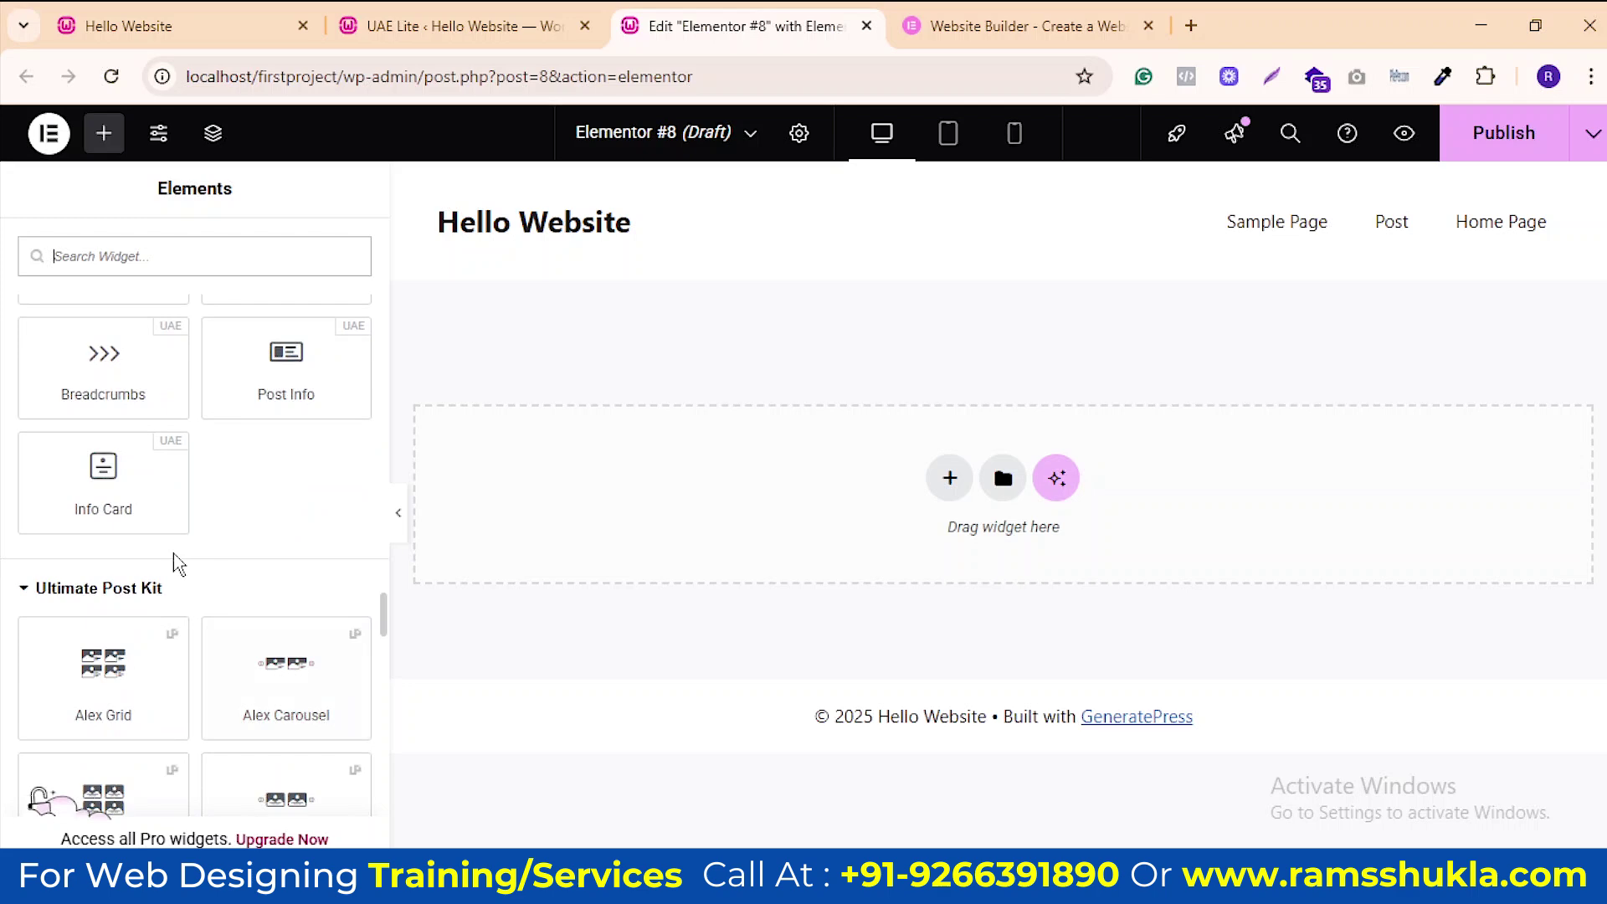
{"action": "scroll", "coordinate": [109, 611], "scroll_direction": "down", "scroll_amount": 1}
{"action": "scroll", "coordinate": [288, 433], "scroll_direction": "up", "scroll_amount": 4}
Return to the Ultimate Addons admin area and look over its Header & Footer Builder and Templates pages
{"action": "left_click", "coordinate": [444, 26]}
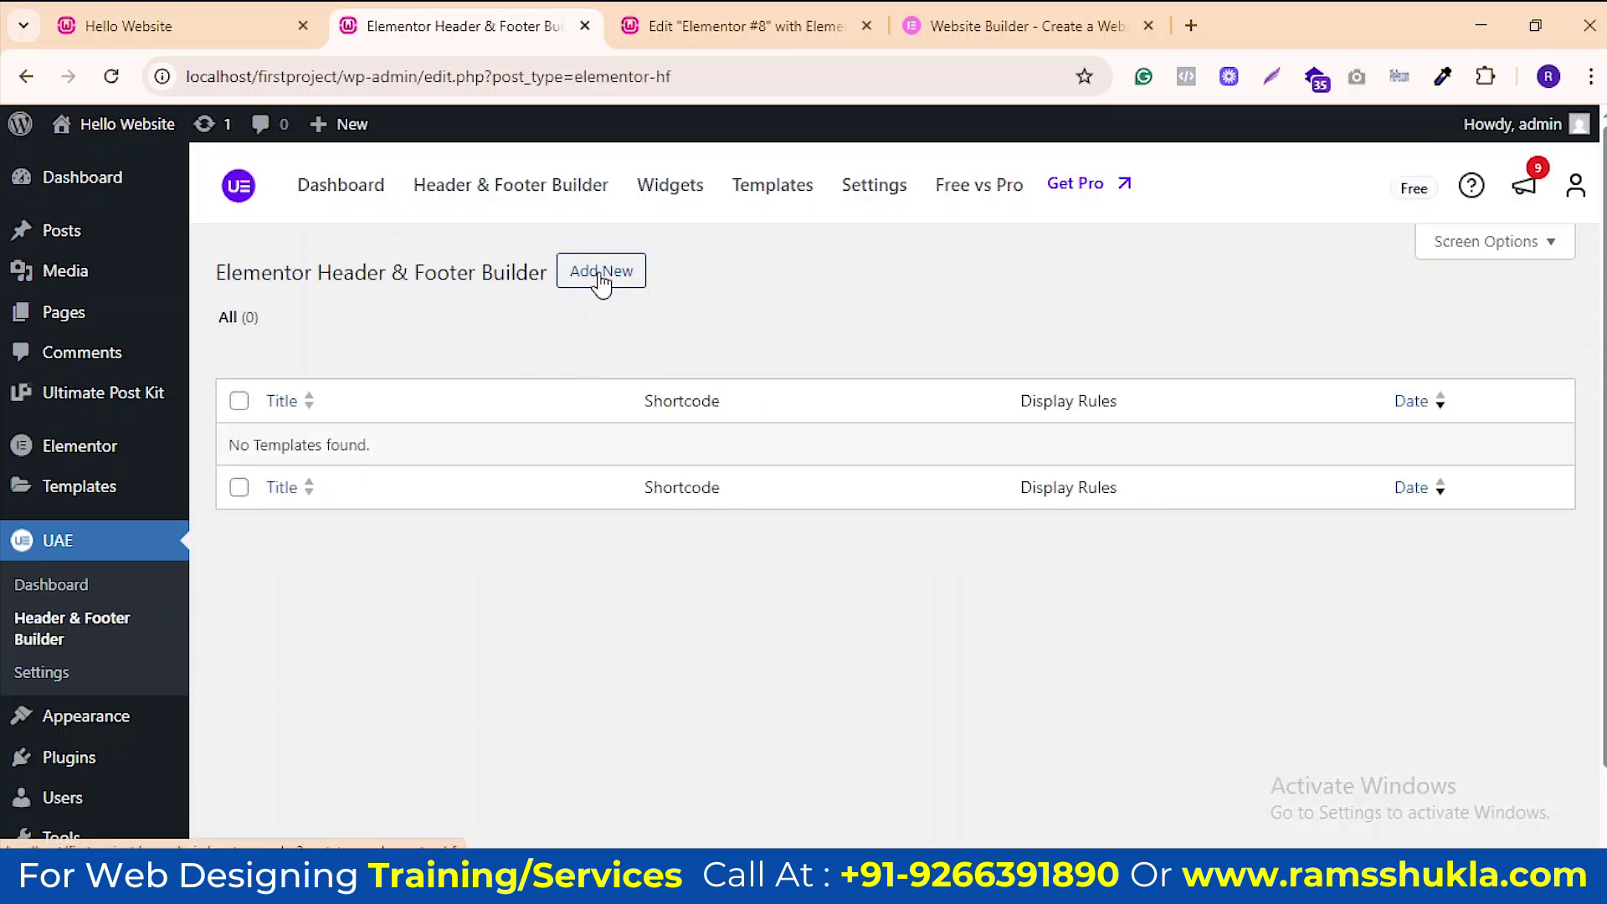
{"action": "left_click", "coordinate": [756, 200]}
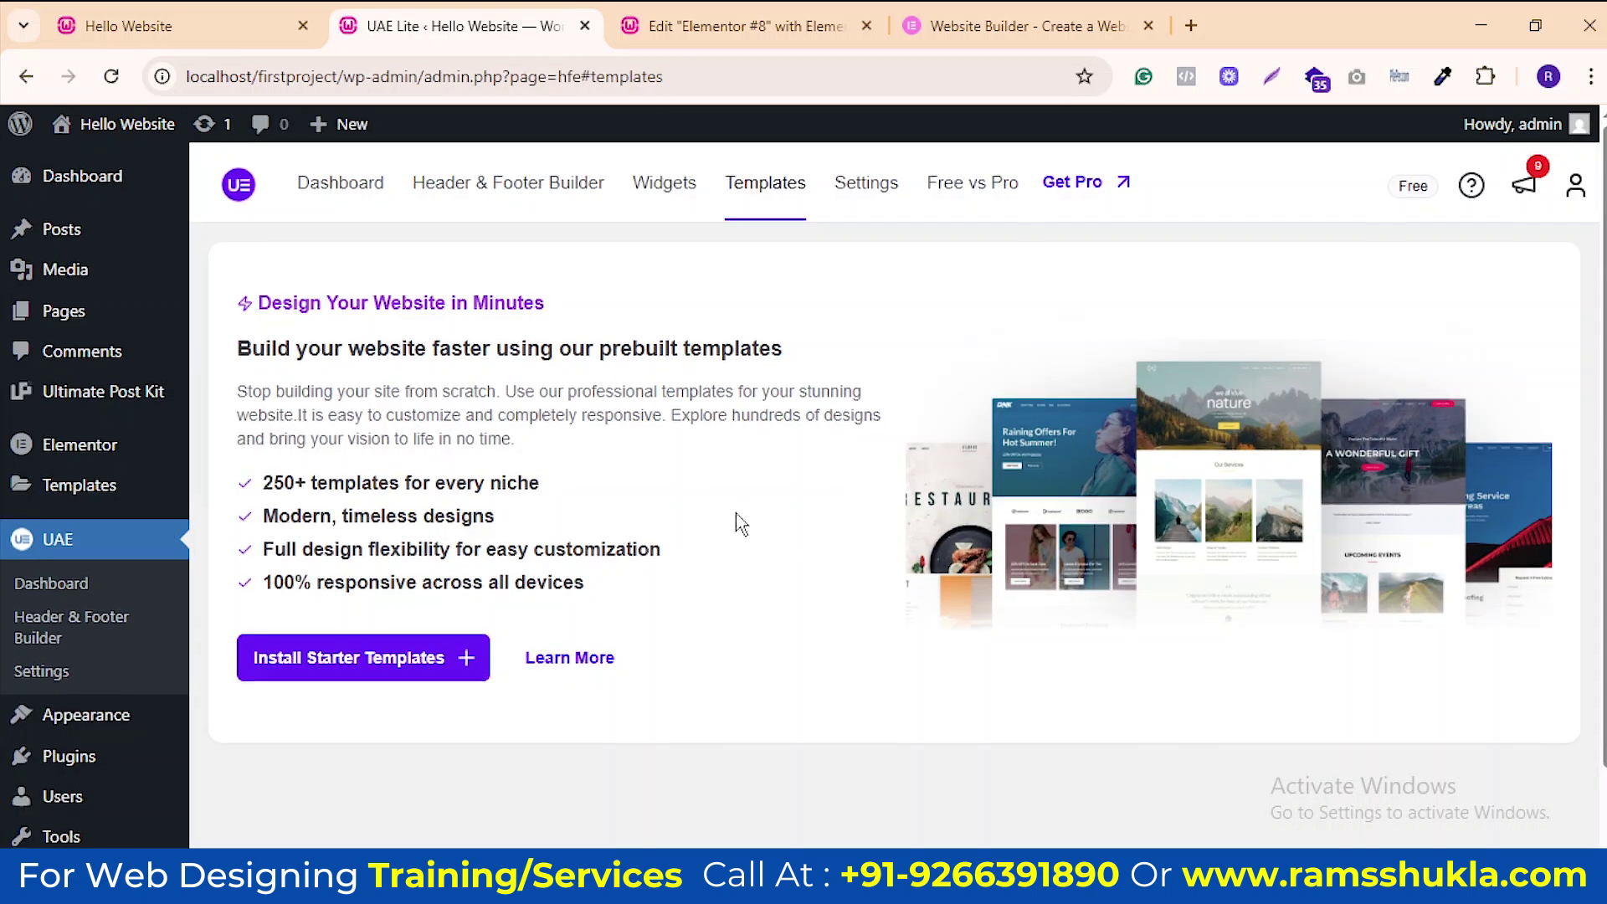
{"action": "scroll", "coordinate": [740, 523], "scroll_direction": "down", "scroll_amount": 1}
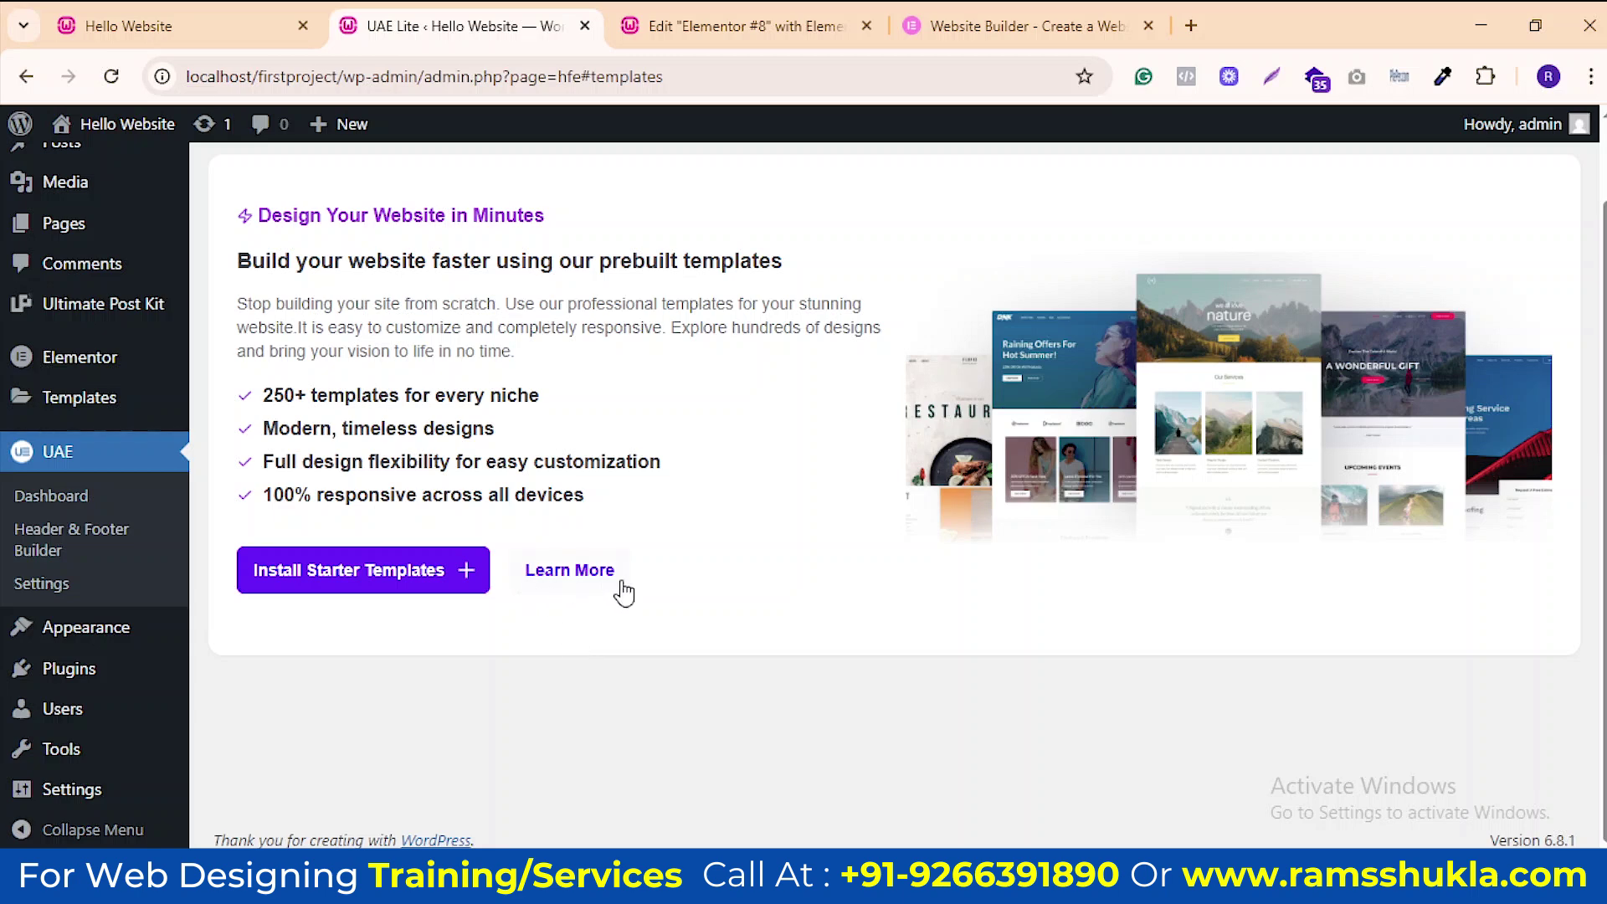
Filter the installed plugins to the inactive ones and activate ElementsKit Lite
{"action": "mouse_move", "coordinate": [100, 671]}
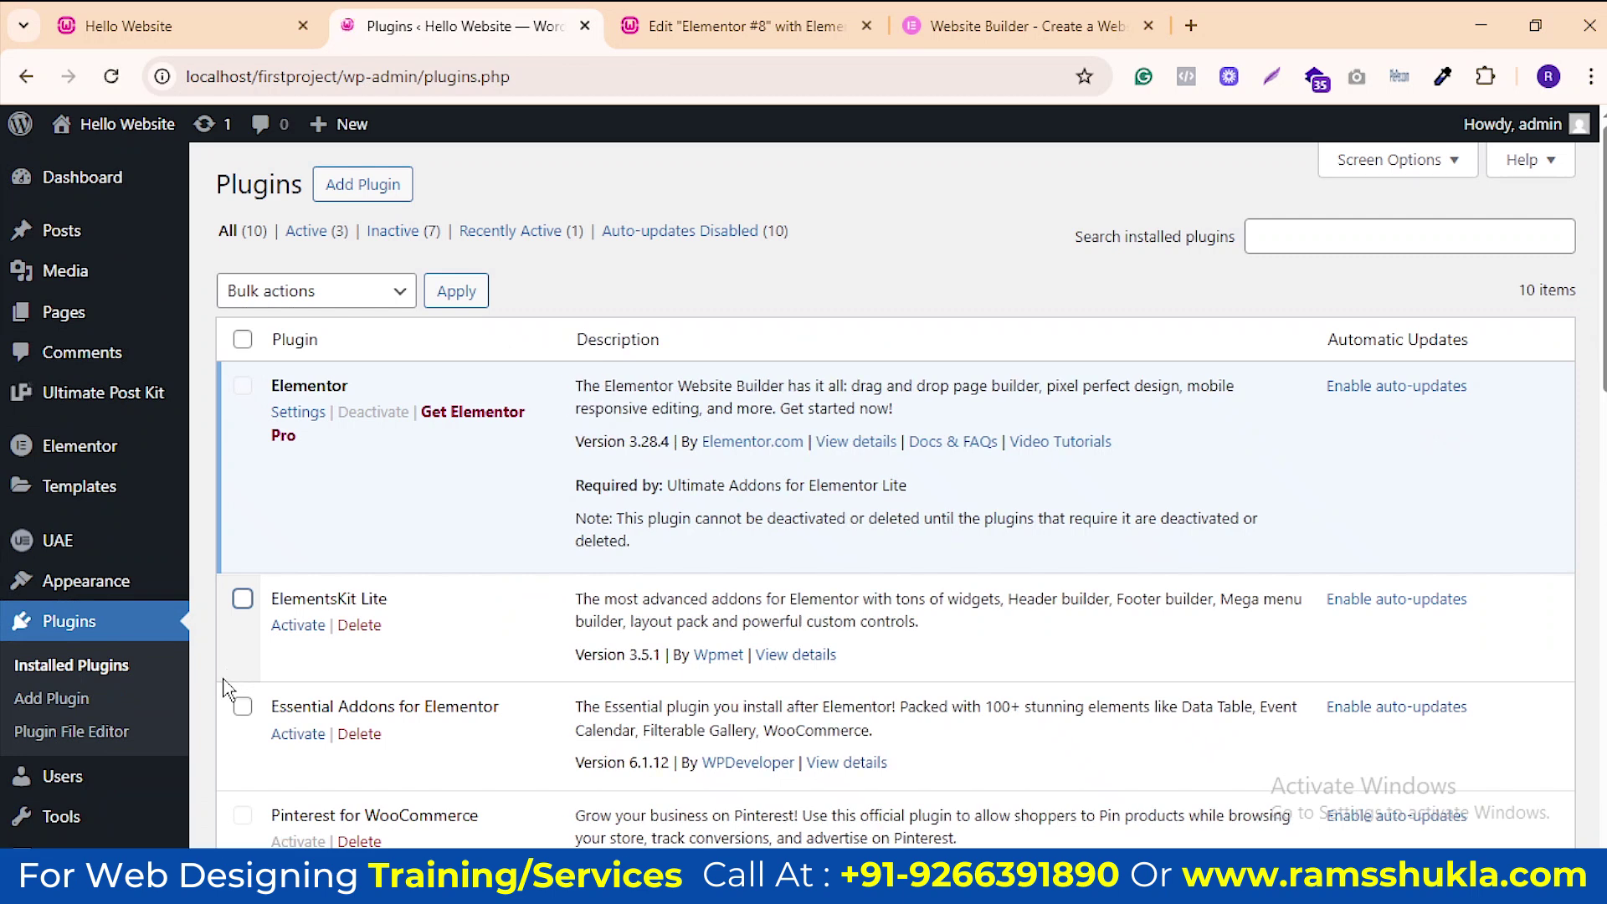
{"action": "left_click", "coordinate": [390, 237]}
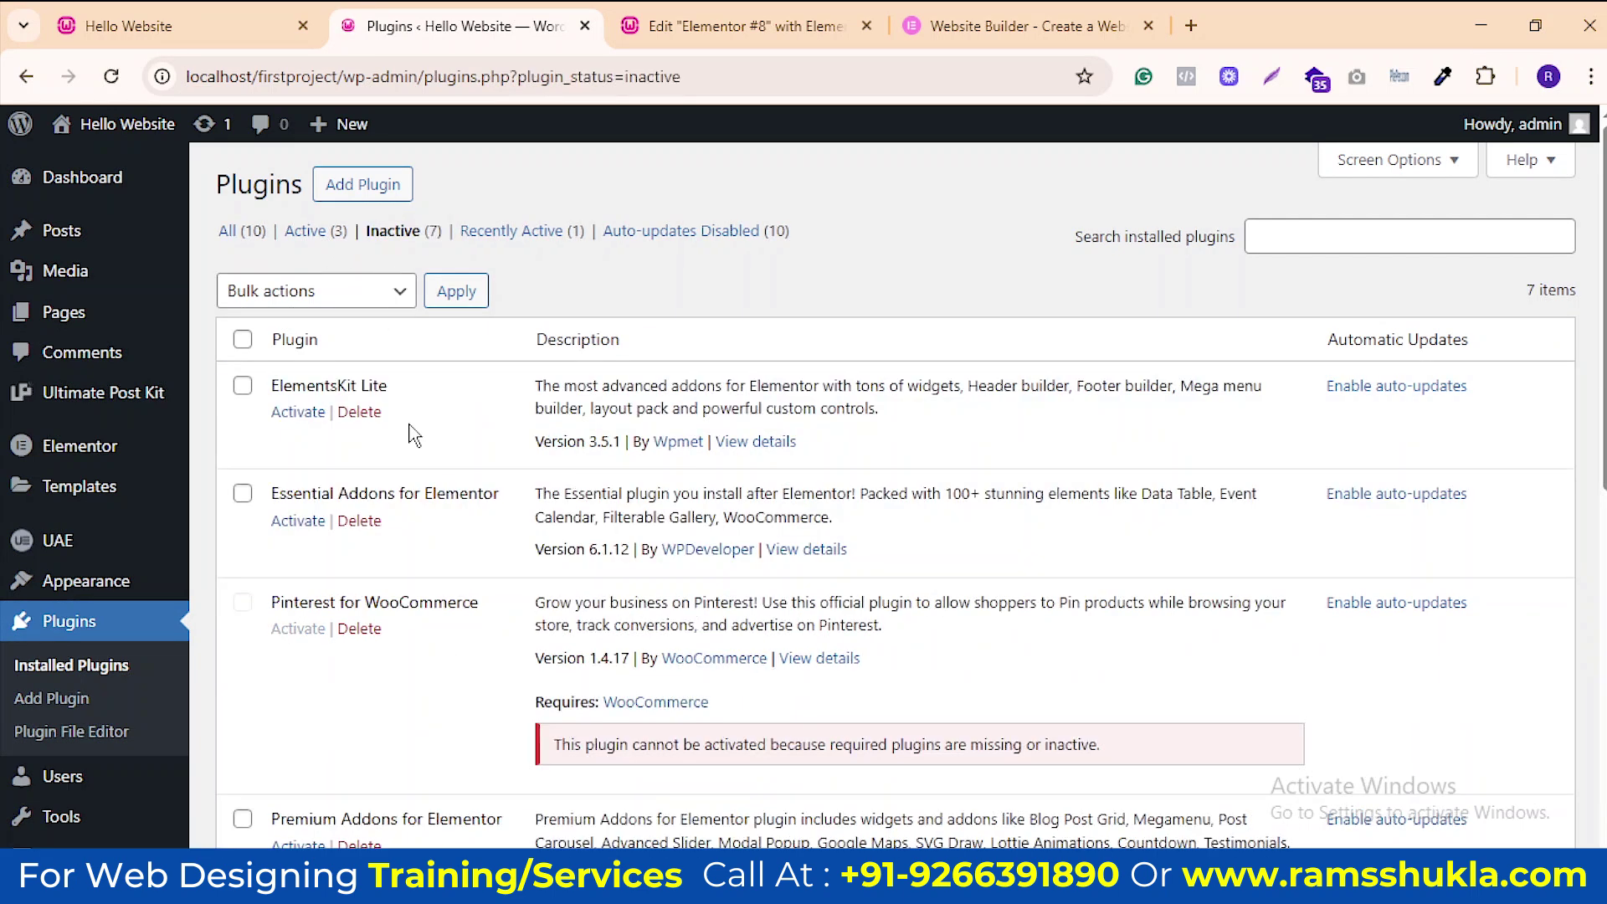
{"action": "left_click", "coordinate": [294, 415]}
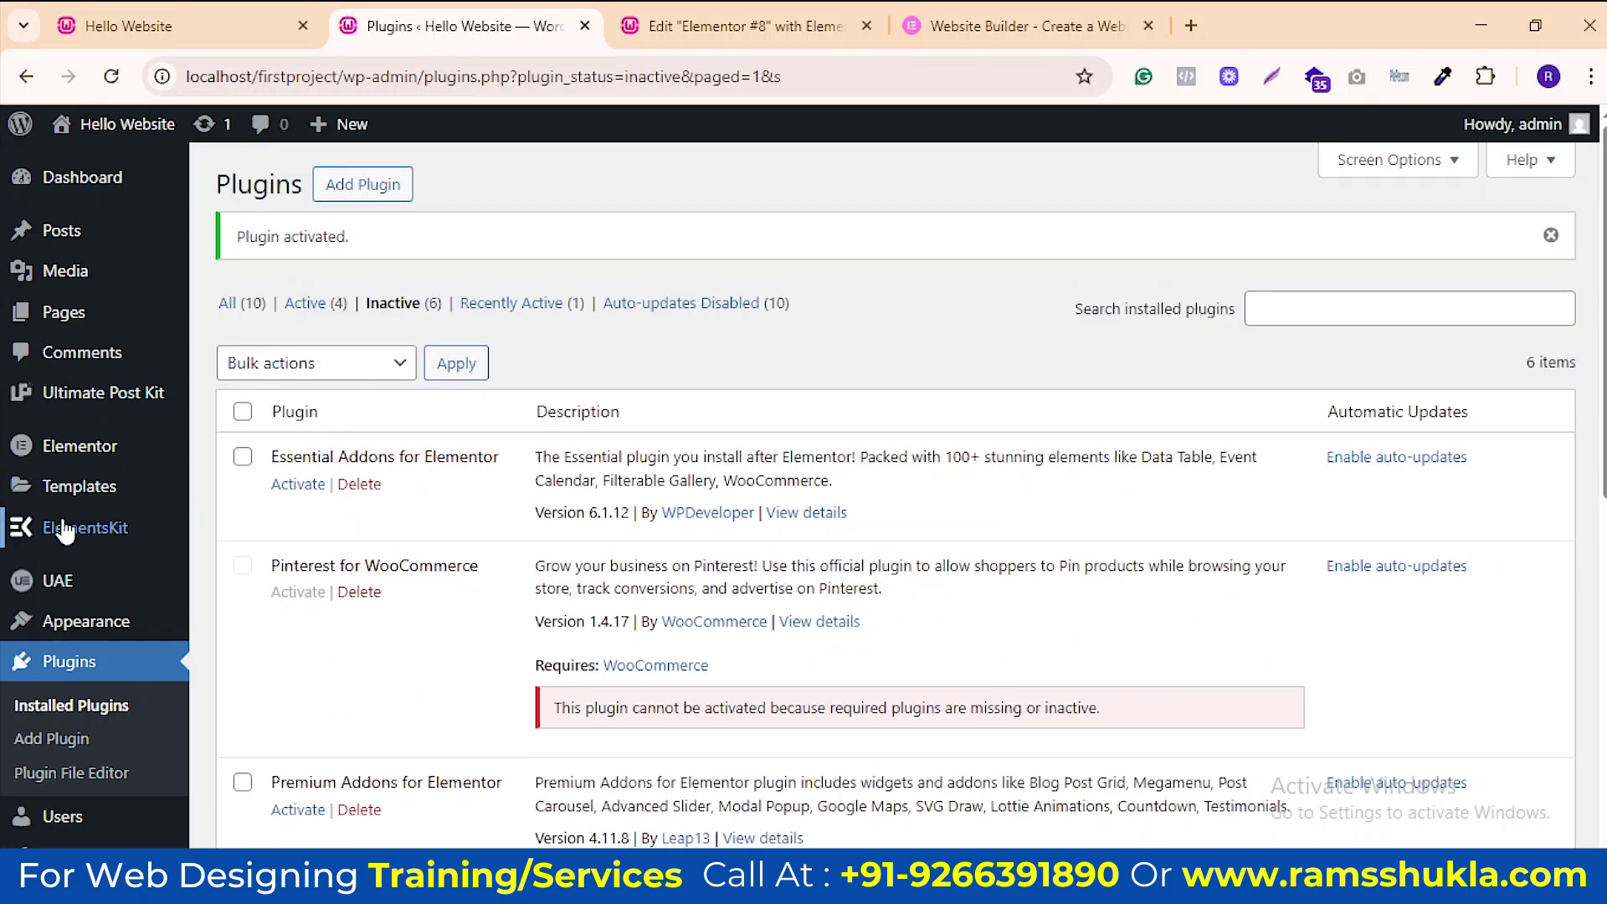
Open the ElementsKit setup, review its modules and widgets, select the Image Accordion widget and continue past the Configuration stage
{"action": "mouse_move", "coordinate": [100, 533]}
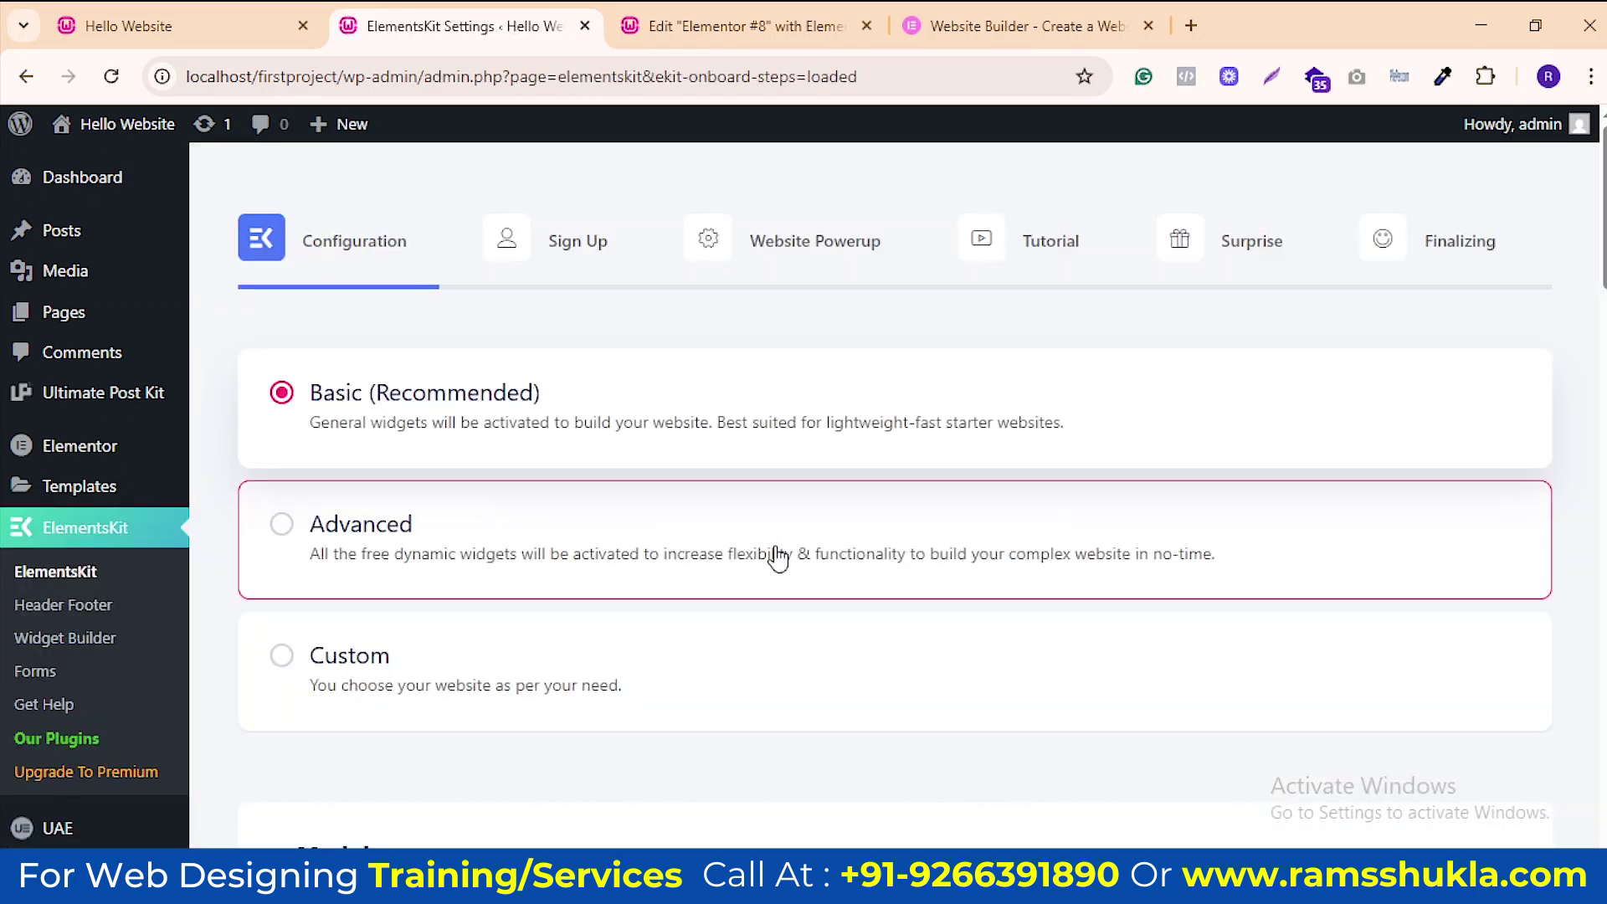
{"action": "scroll", "coordinate": [778, 558], "scroll_direction": "down", "scroll_amount": 7}
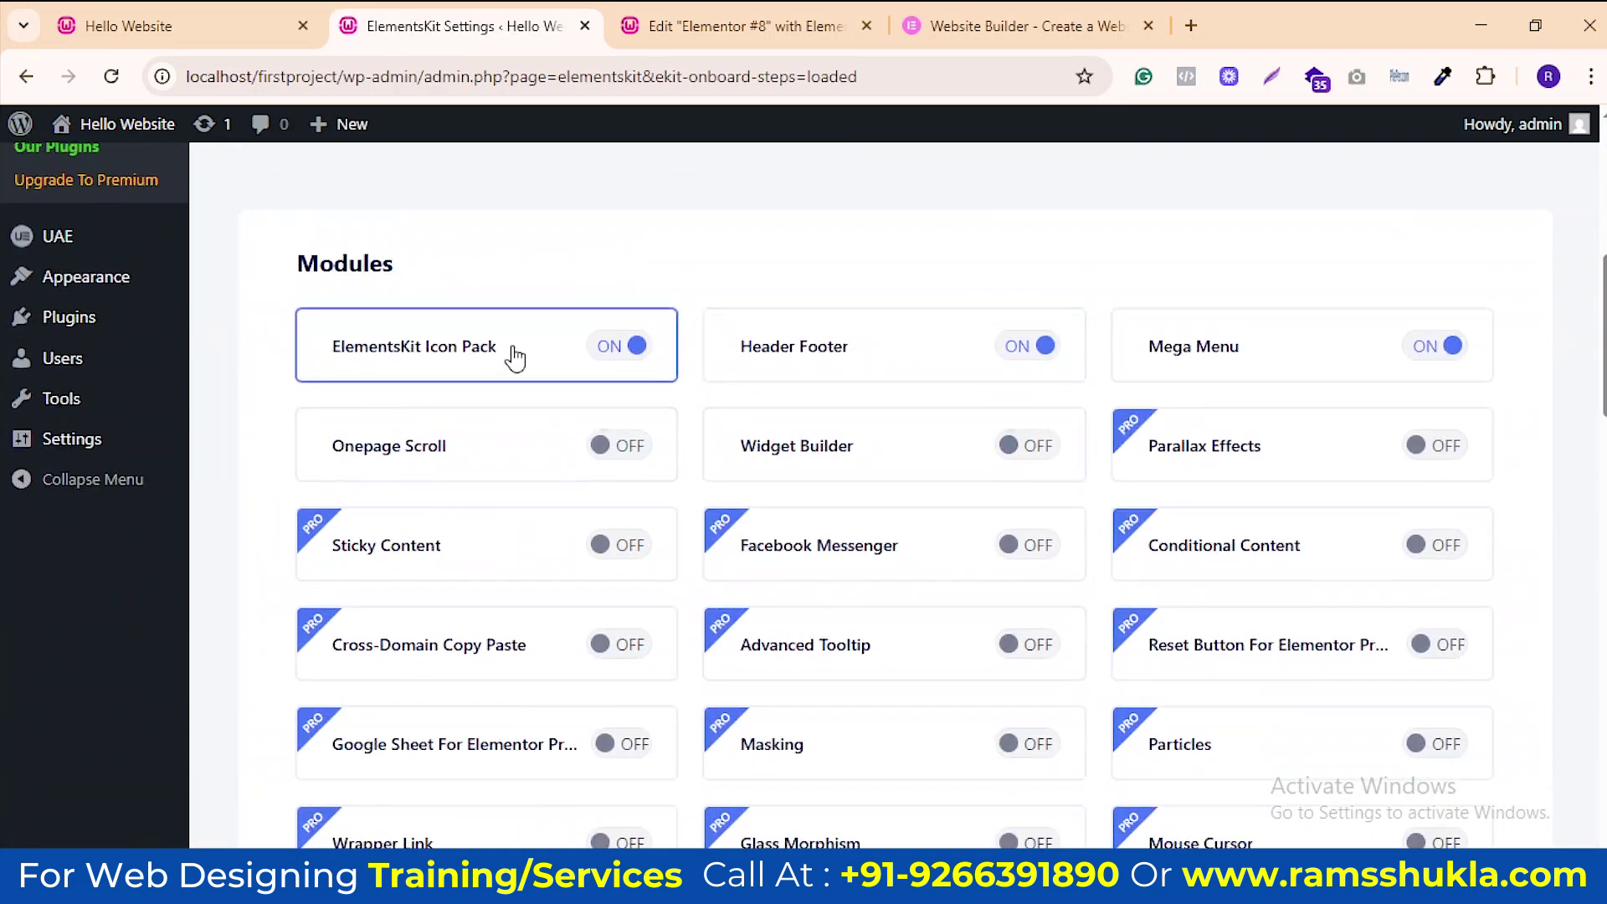
{"action": "scroll", "coordinate": [545, 513], "scroll_direction": "down", "scroll_amount": 10}
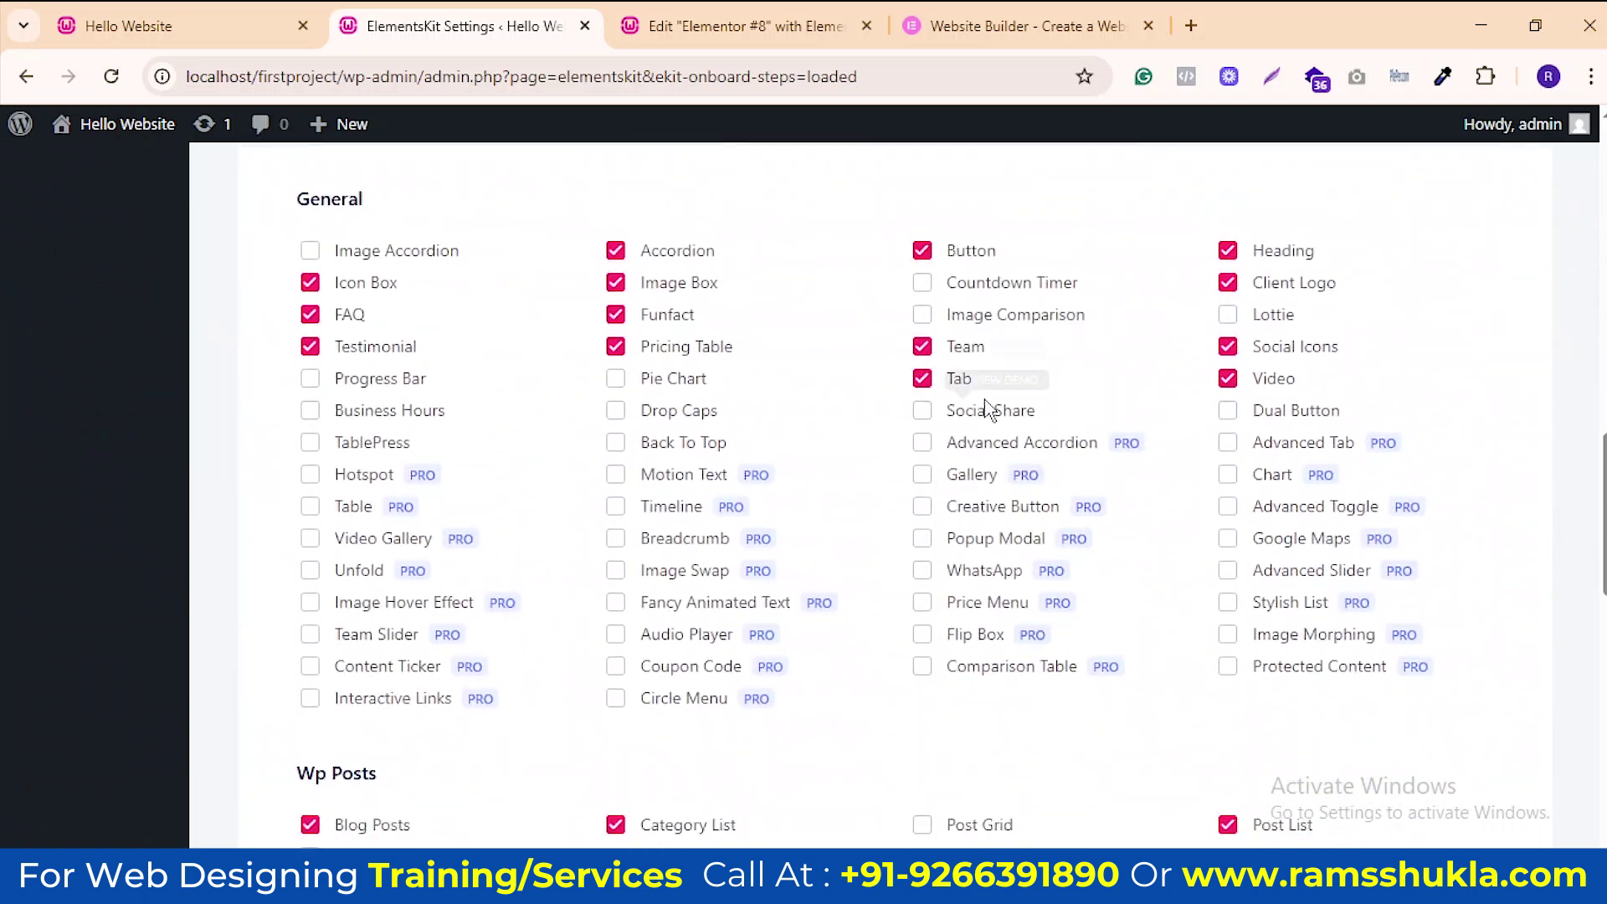
{"action": "scroll", "coordinate": [531, 406], "scroll_direction": "down", "scroll_amount": 1}
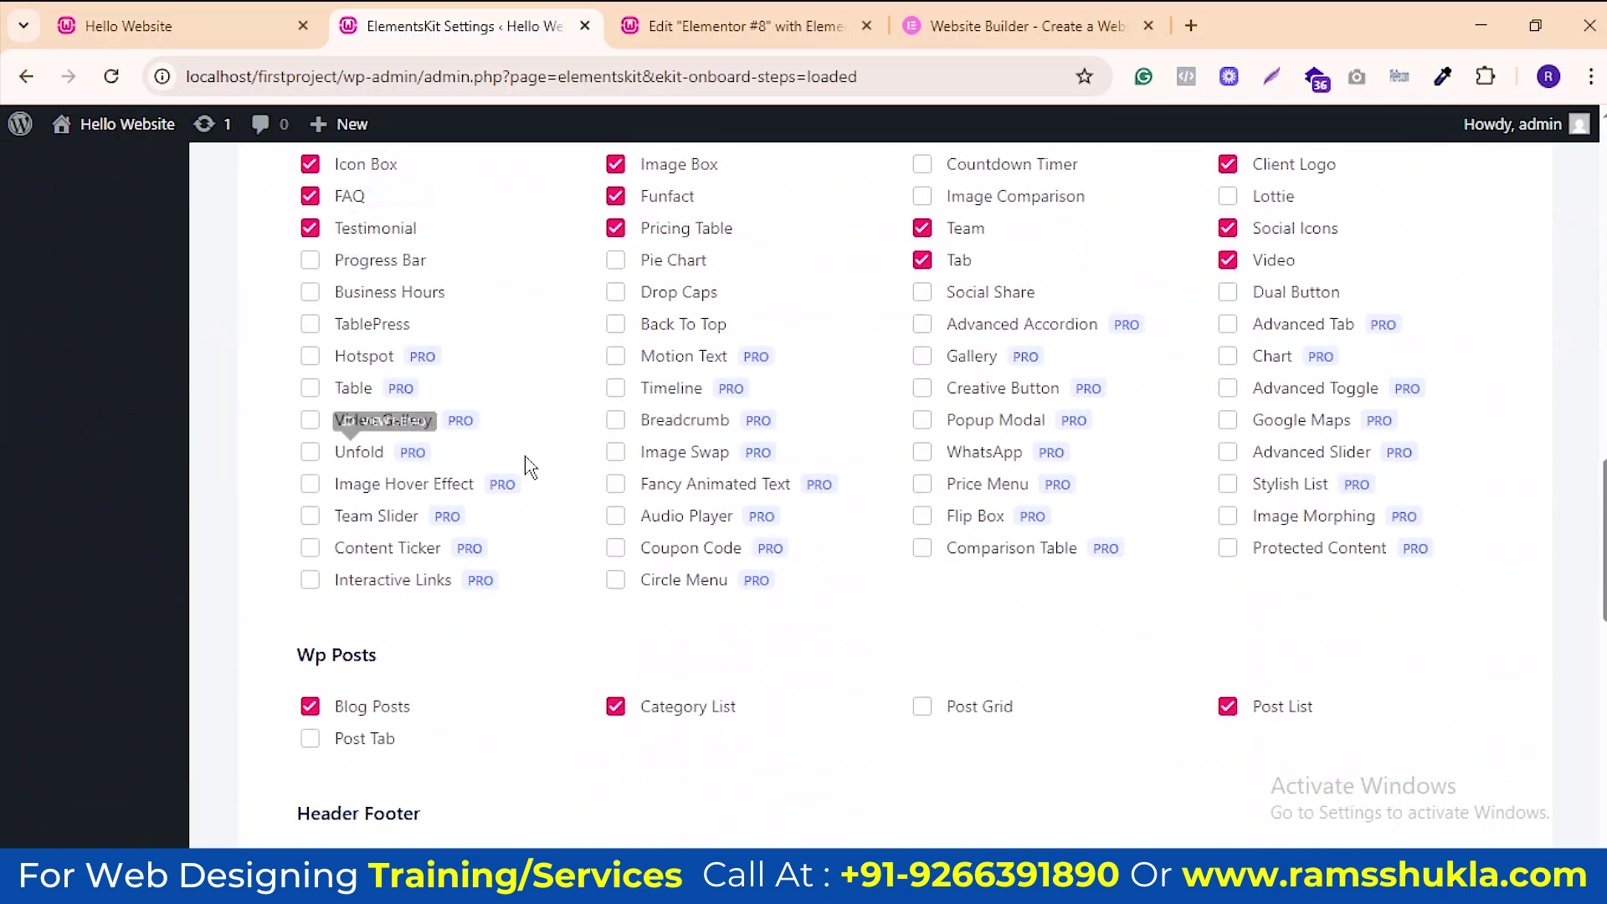
{"action": "scroll", "coordinate": [942, 503], "scroll_direction": "up", "scroll_amount": 3}
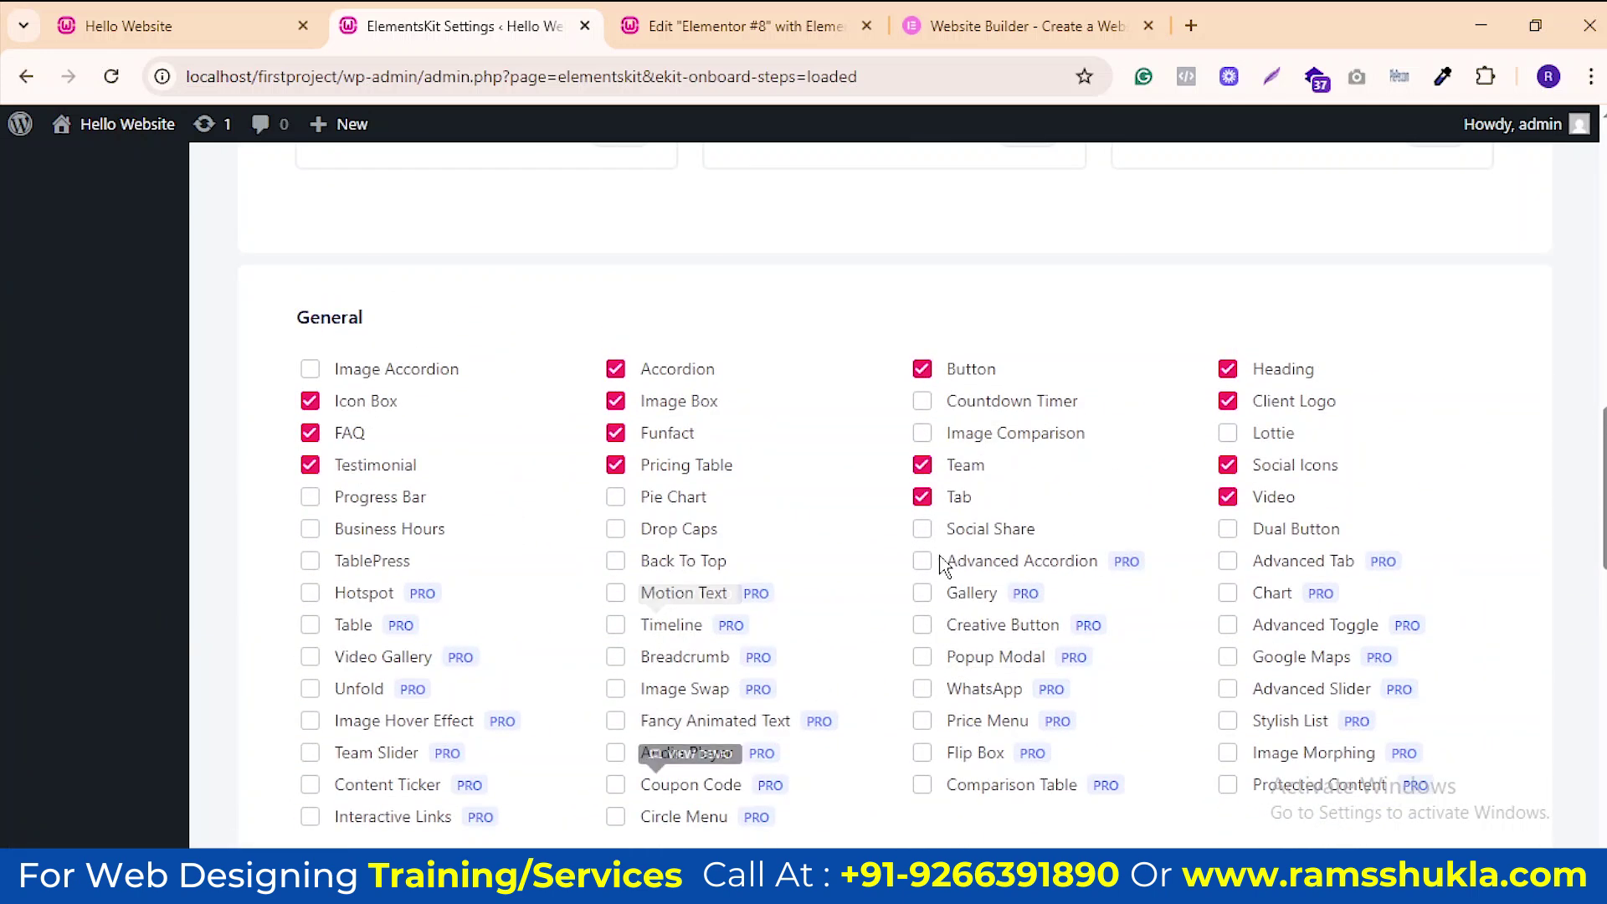
{"action": "left_click", "coordinate": [311, 370]}
{"action": "scroll", "coordinate": [1083, 333], "scroll_direction": "down", "scroll_amount": 4}
{"action": "scroll", "coordinate": [1266, 548], "scroll_direction": "down", "scroll_amount": 10}
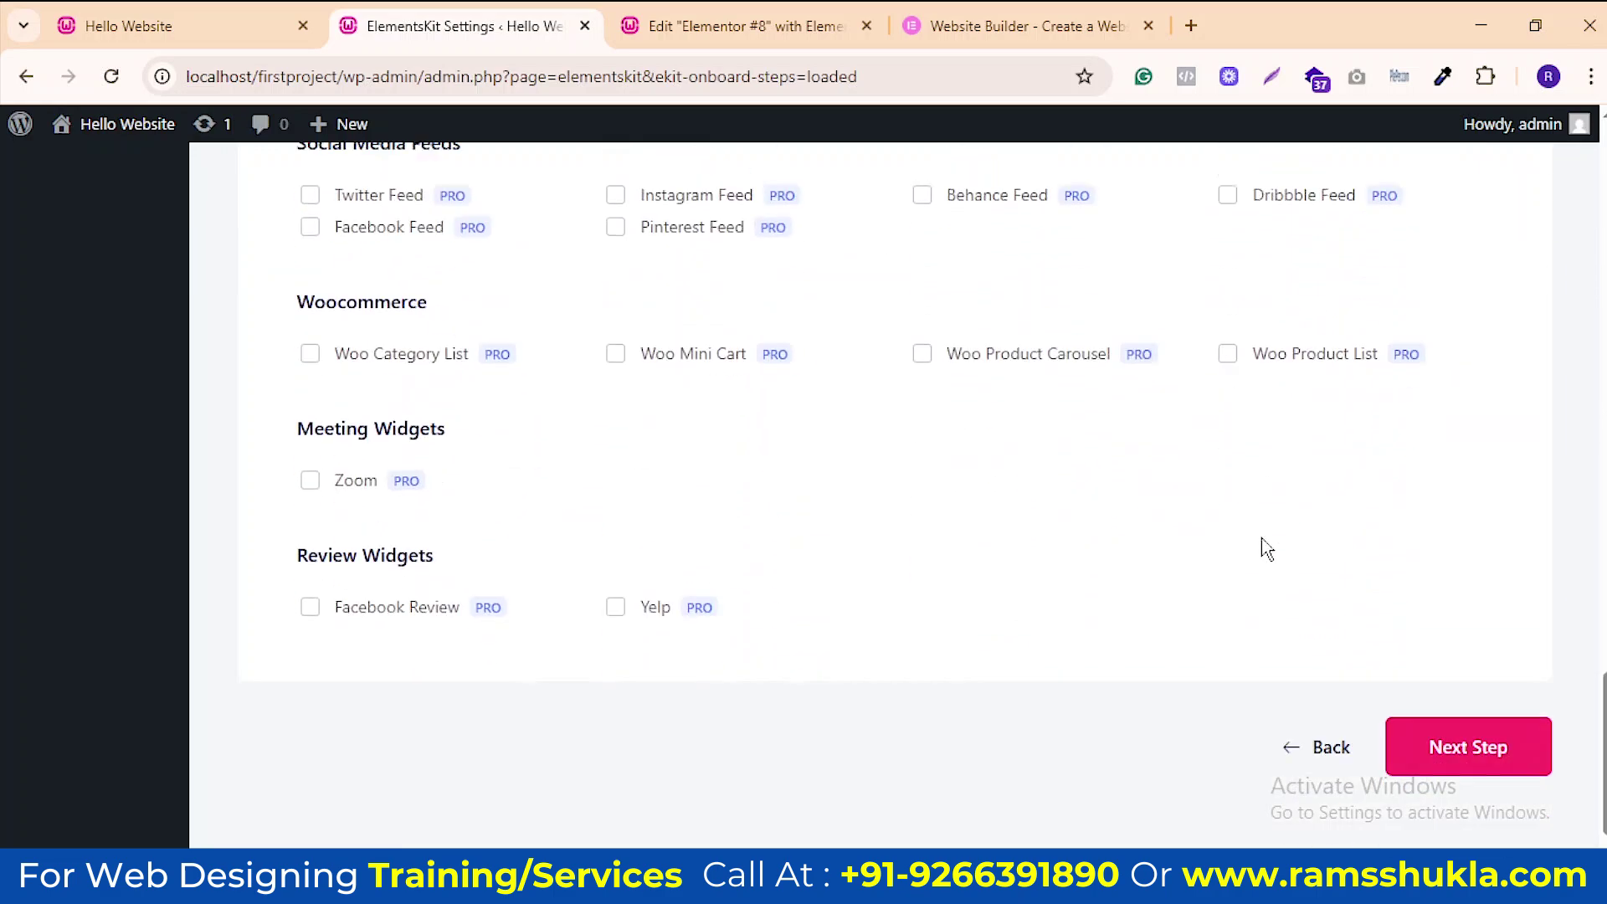
{"action": "left_click", "coordinate": [1489, 714]}
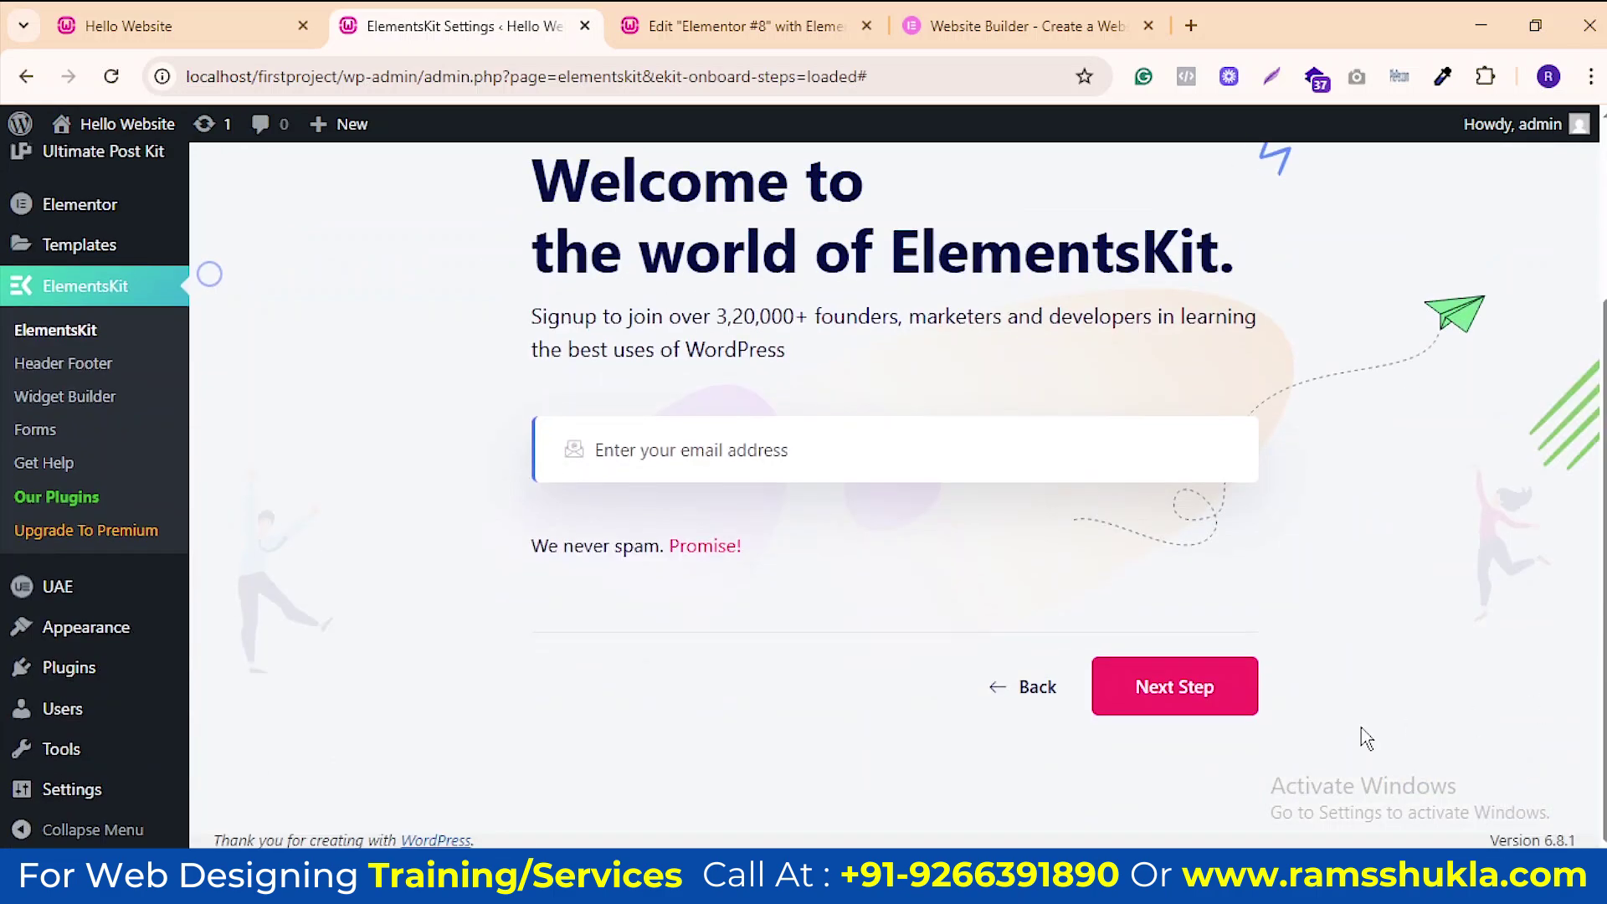
Go through the remaining ElementsKit setup stages without entering an email address and save the changes
{"action": "left_click", "coordinate": [1211, 685]}
{"action": "scroll", "coordinate": [1255, 690], "scroll_direction": "down", "scroll_amount": 5}
{"action": "left_click", "coordinate": [1297, 696]}
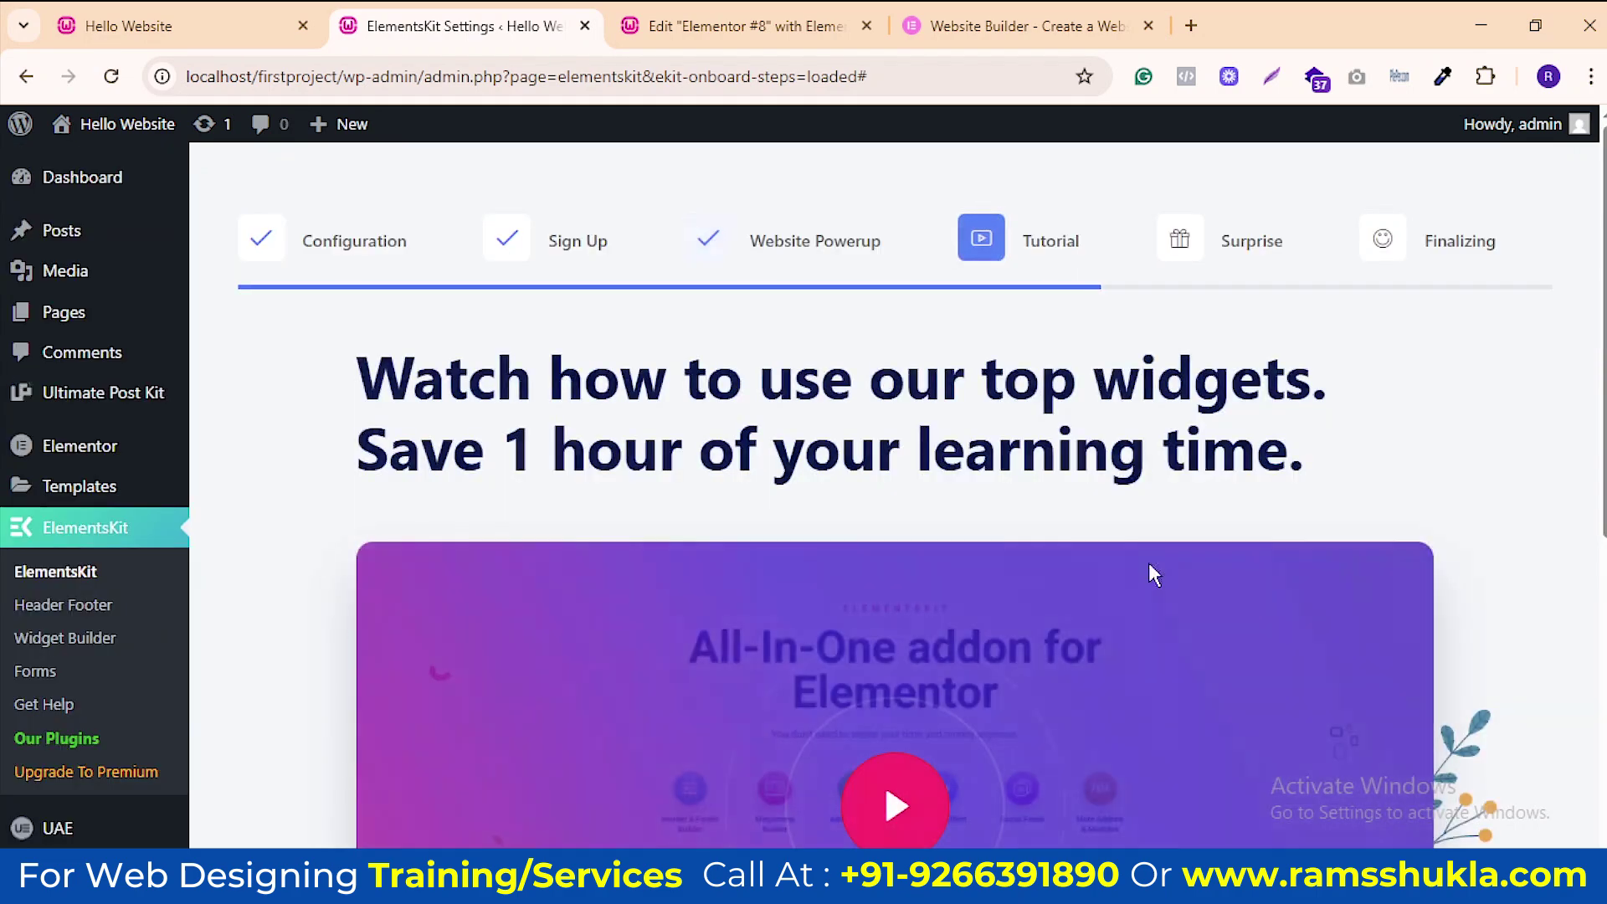
{"action": "scroll", "coordinate": [1069, 564], "scroll_direction": "down", "scroll_amount": 5}
{"action": "left_click", "coordinate": [1349, 721]}
{"action": "scroll", "coordinate": [1263, 699], "scroll_direction": "down", "scroll_amount": 5}
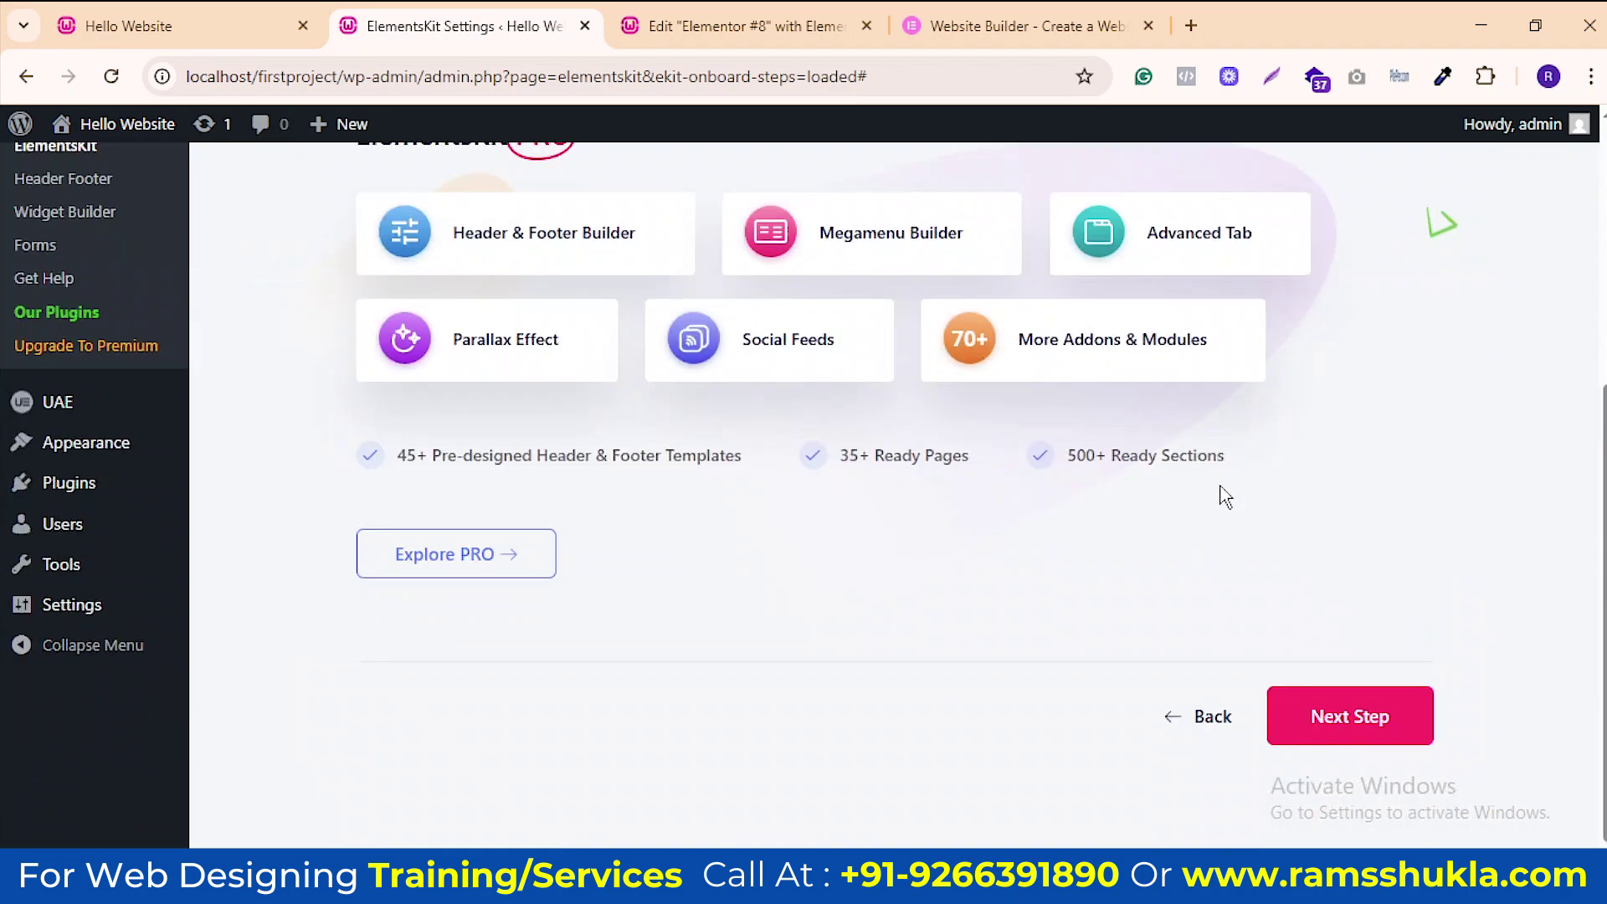
{"action": "left_click", "coordinate": [1346, 701]}
{"action": "scroll", "coordinate": [1004, 658], "scroll_direction": "down", "scroll_amount": 5}
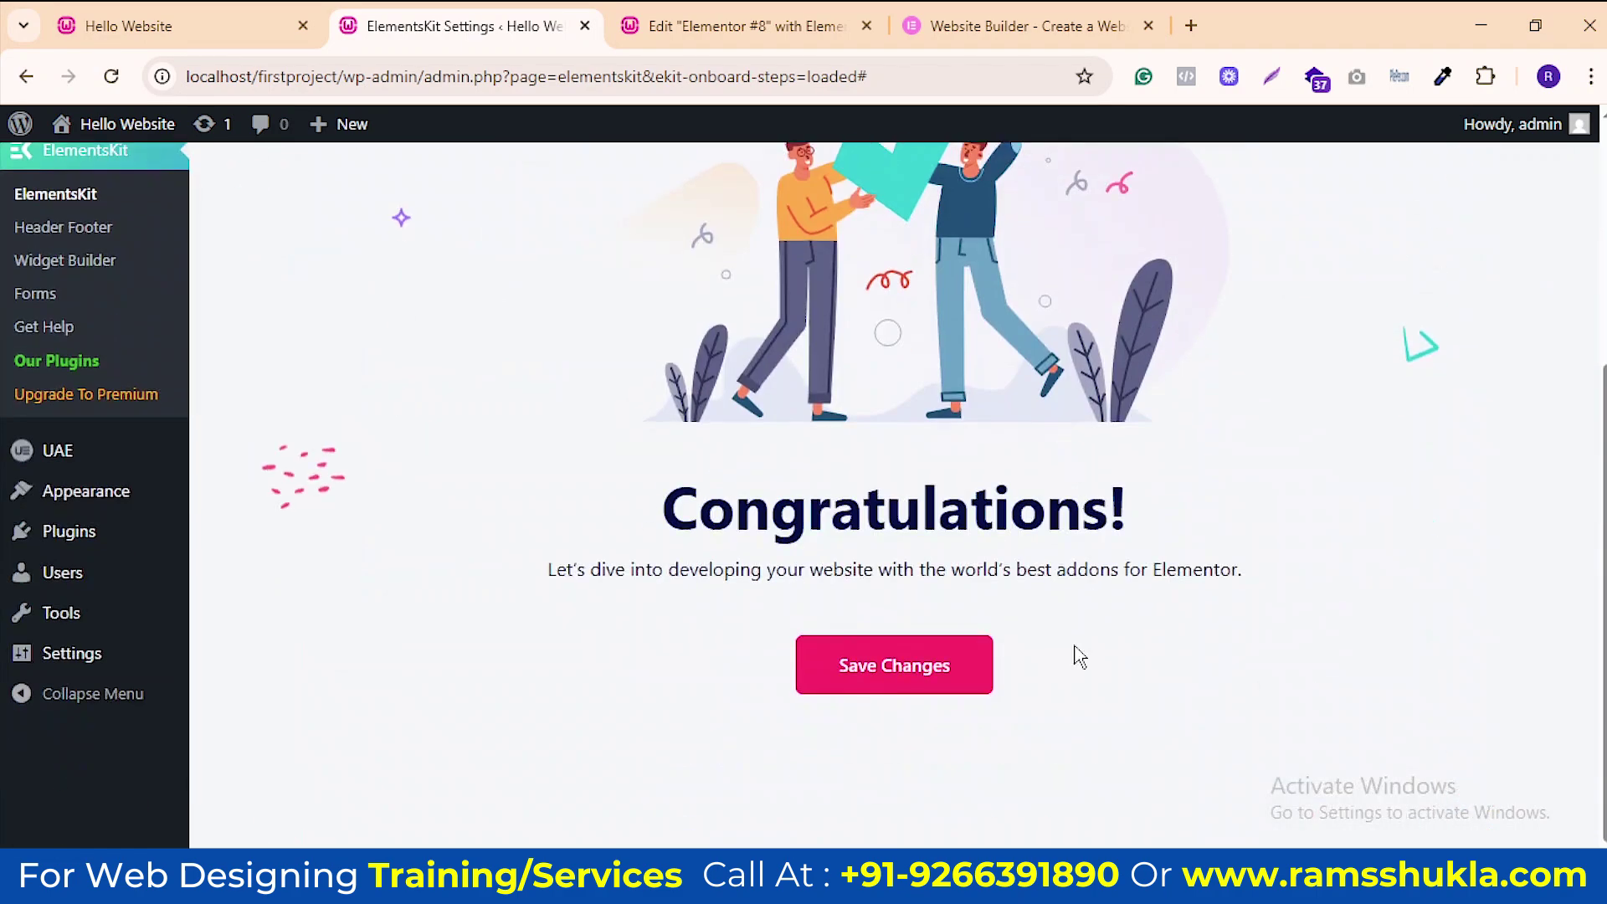
{"action": "left_click", "coordinate": [921, 688]}
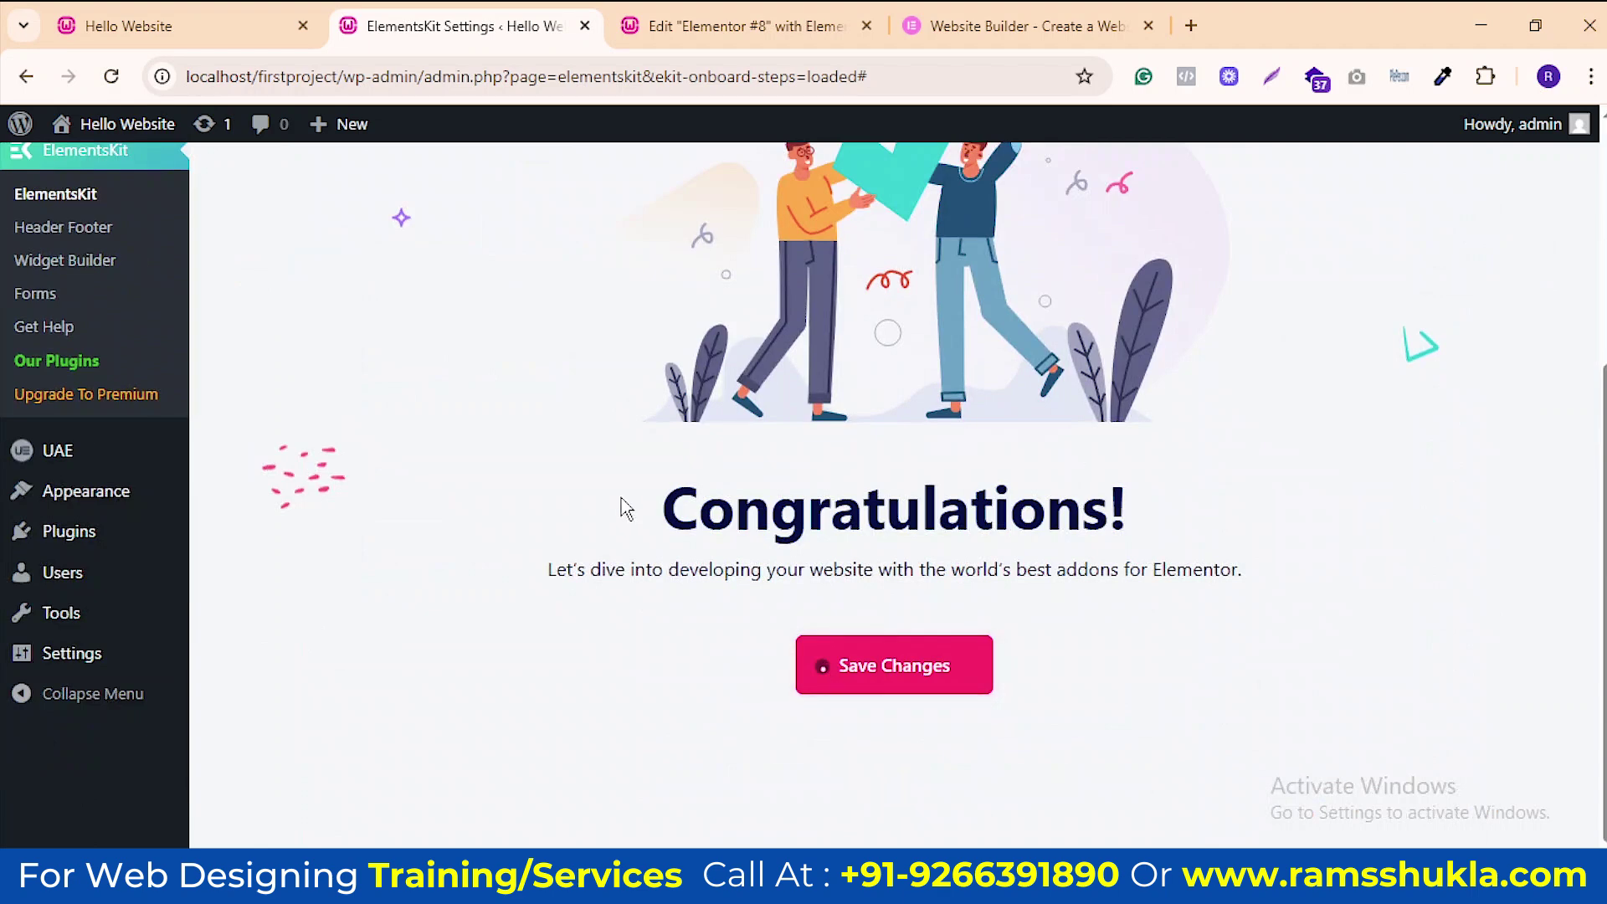
Reload the Elementor #8 editor and look through the widget list, comparing the Ultimate Addons and Ultimate Post Kit groups
{"action": "left_click", "coordinate": [733, 26]}
{"action": "left_click", "coordinate": [111, 76]}
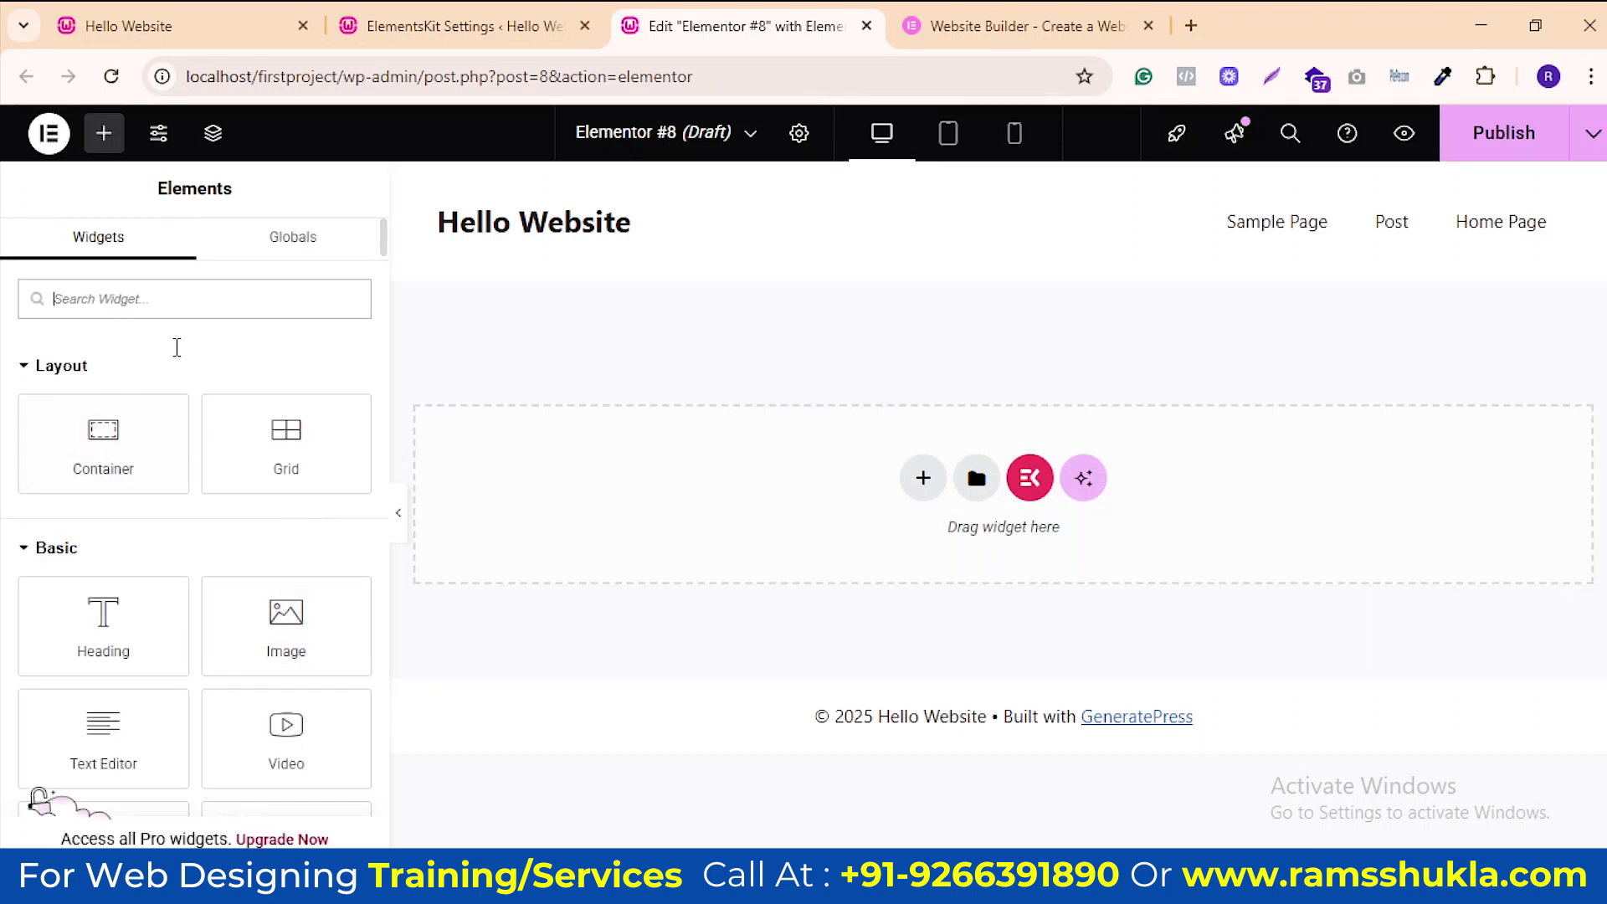
{"action": "scroll", "coordinate": [169, 477], "scroll_direction": "down", "scroll_amount": 12}
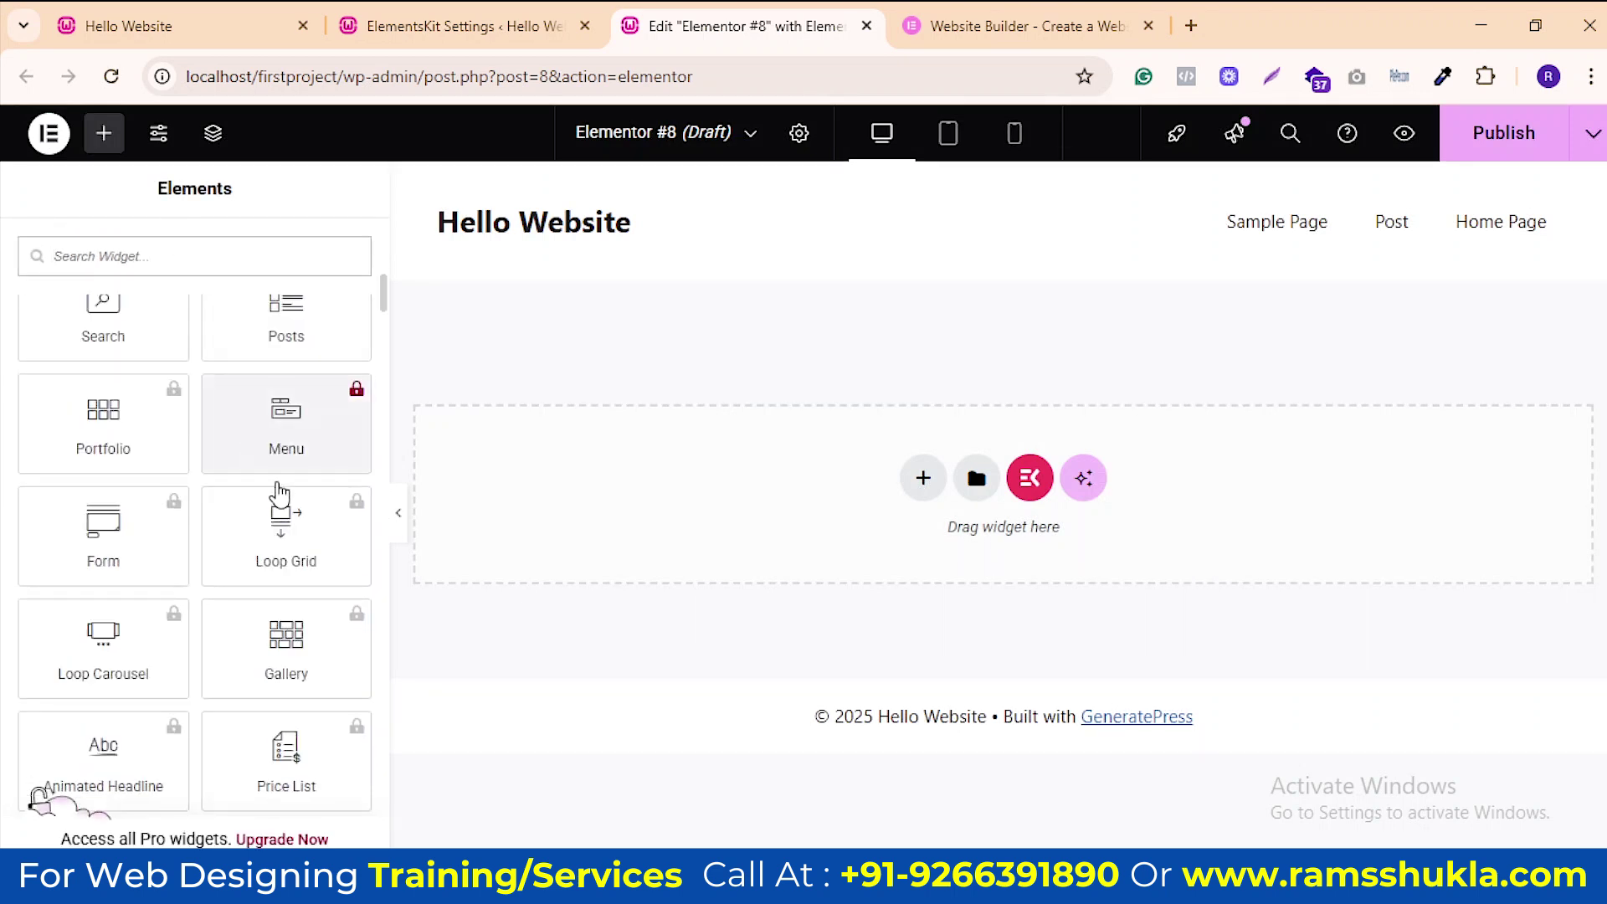
{"action": "scroll", "coordinate": [280, 502], "scroll_direction": "down", "scroll_amount": 20}
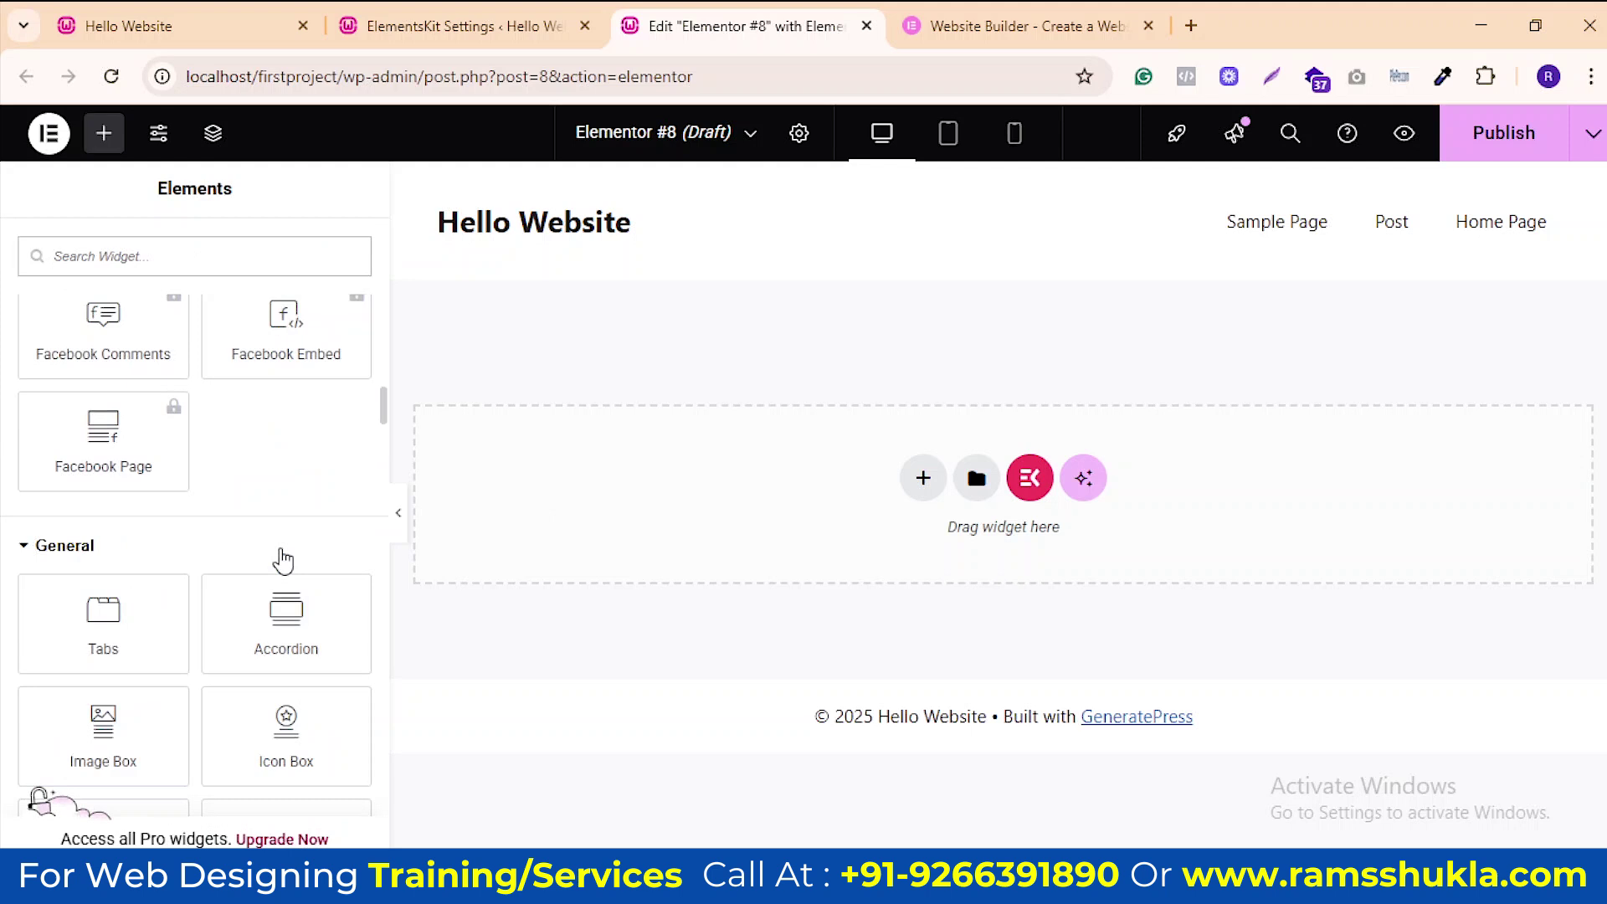
{"action": "scroll", "coordinate": [283, 559], "scroll_direction": "down", "scroll_amount": 20}
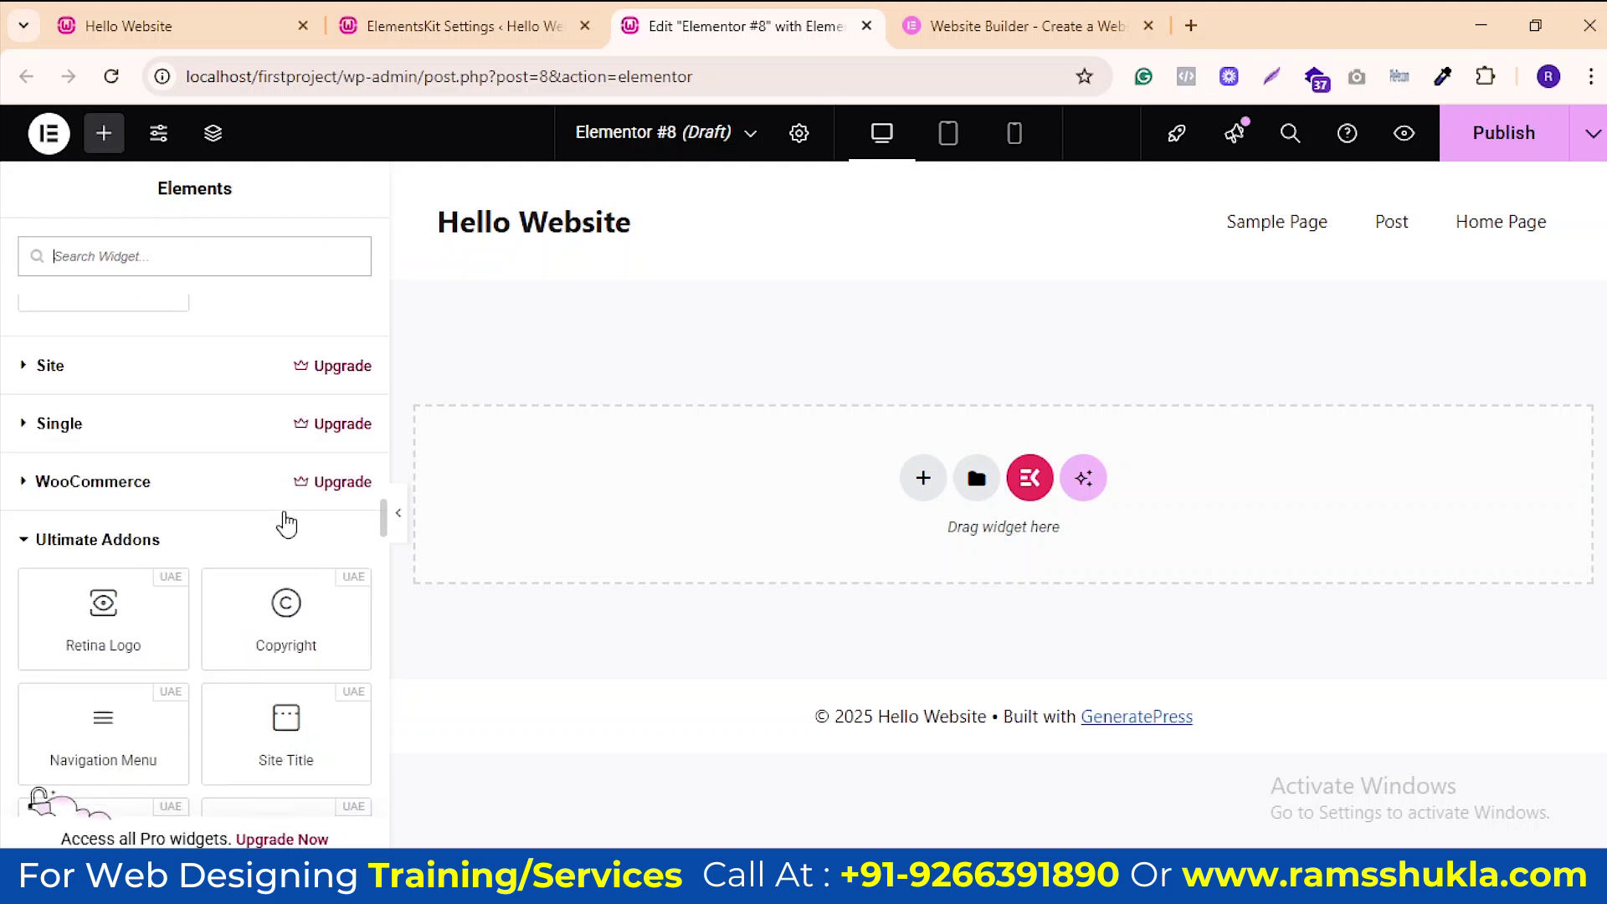
{"action": "scroll", "coordinate": [287, 523], "scroll_direction": "down", "scroll_amount": 2}
{"action": "scroll", "coordinate": [222, 480], "scroll_direction": "down", "scroll_amount": 9}
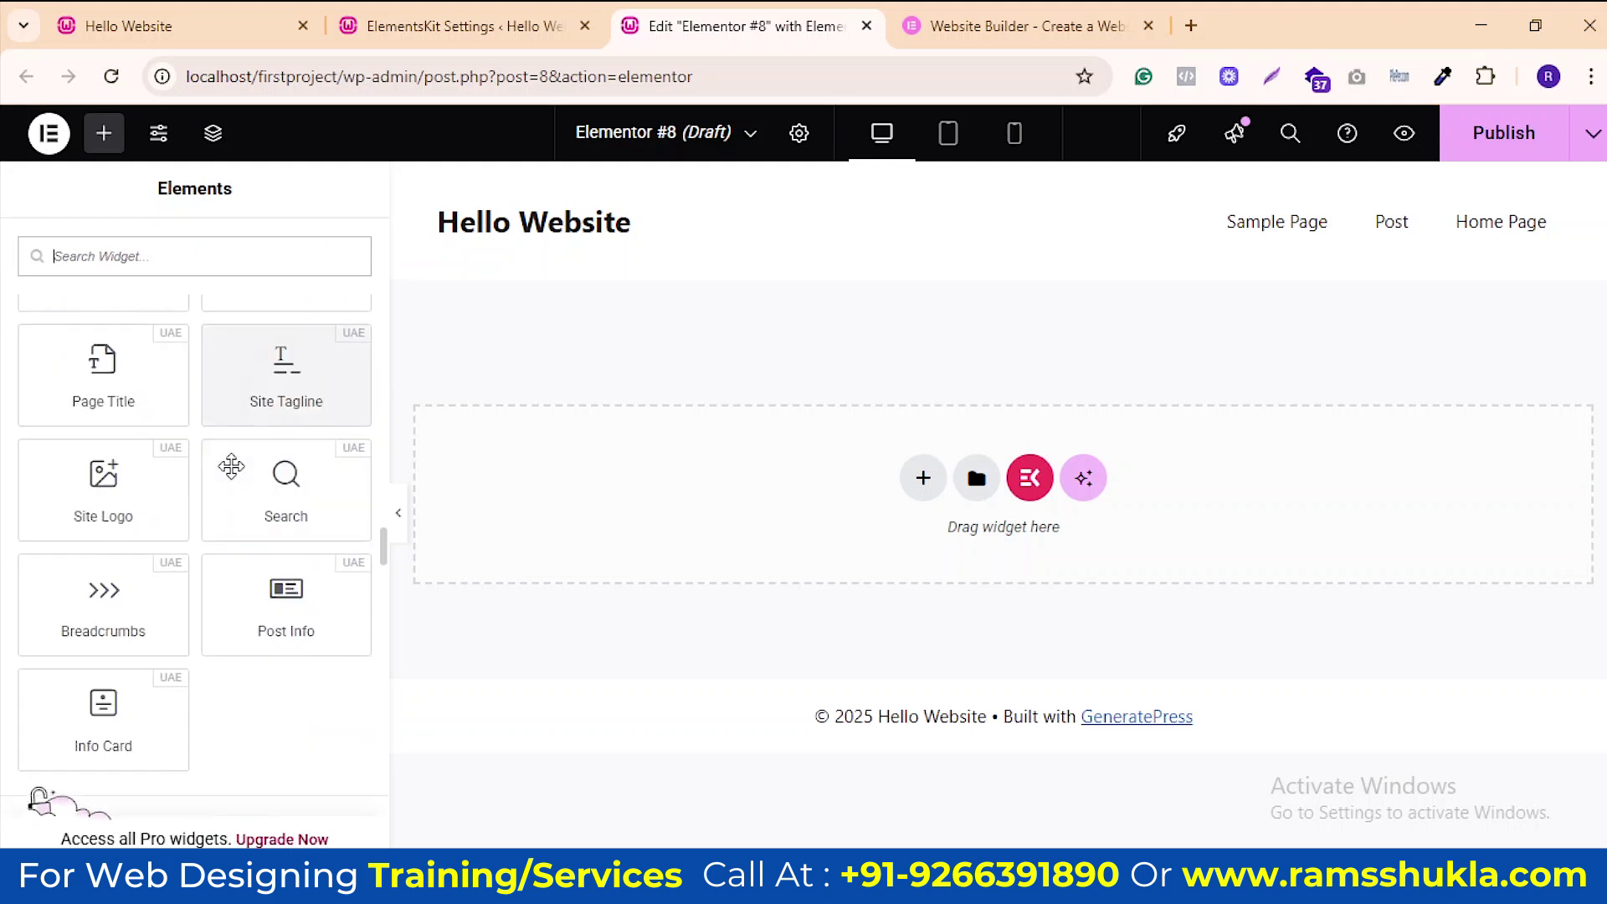
{"action": "scroll", "coordinate": [252, 485], "scroll_direction": "down", "scroll_amount": 2}
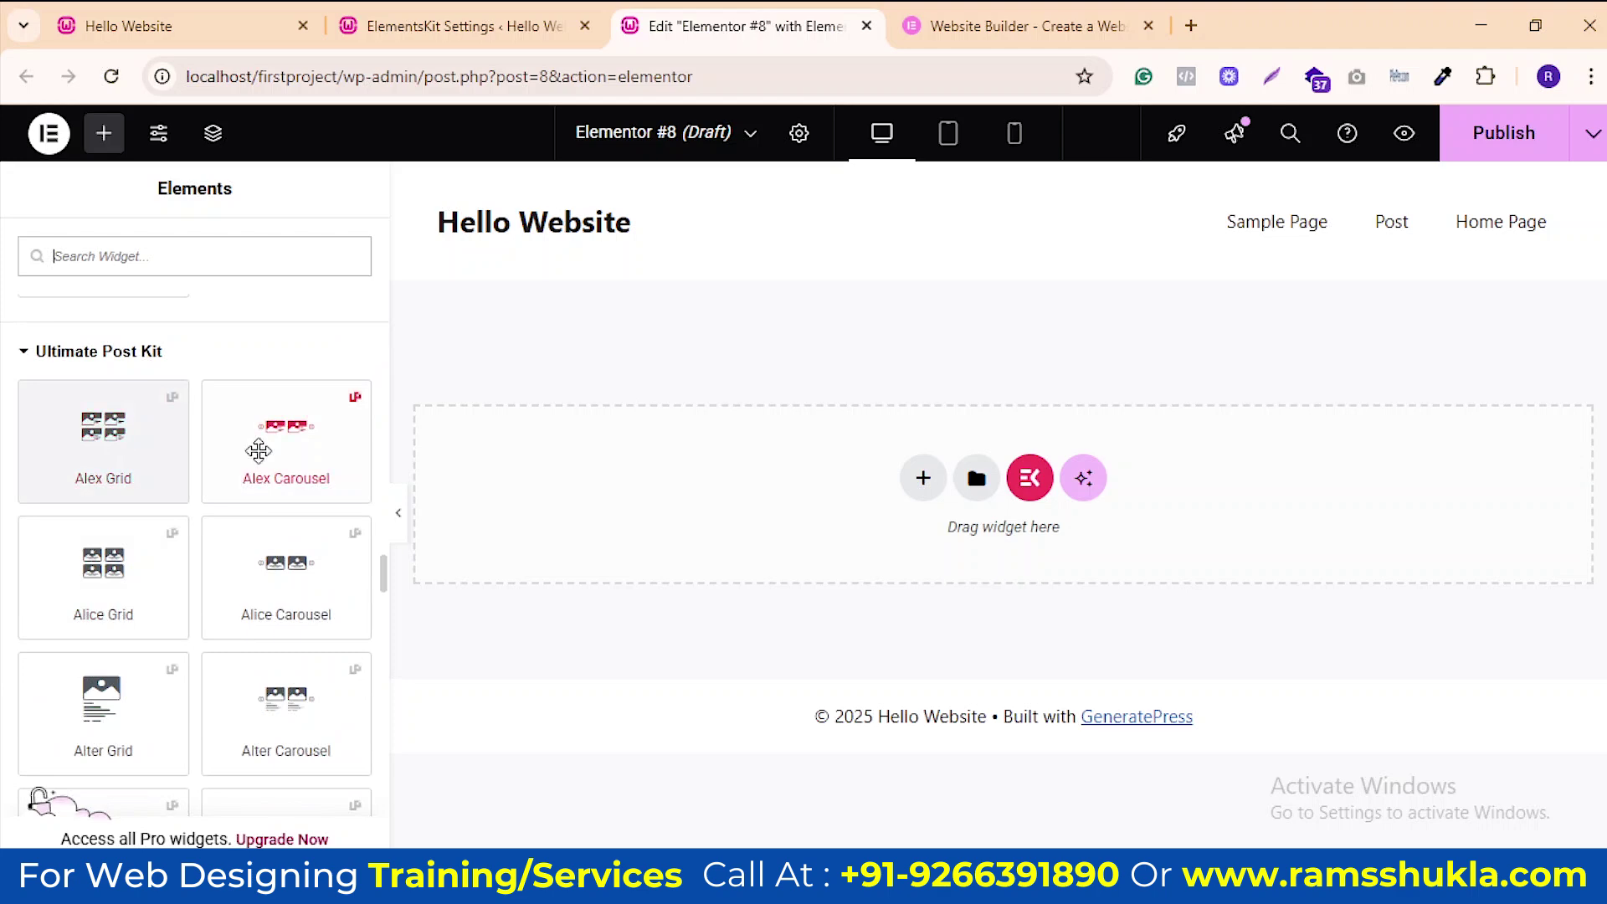
{"action": "scroll", "coordinate": [245, 460], "scroll_direction": "down", "scroll_amount": 8}
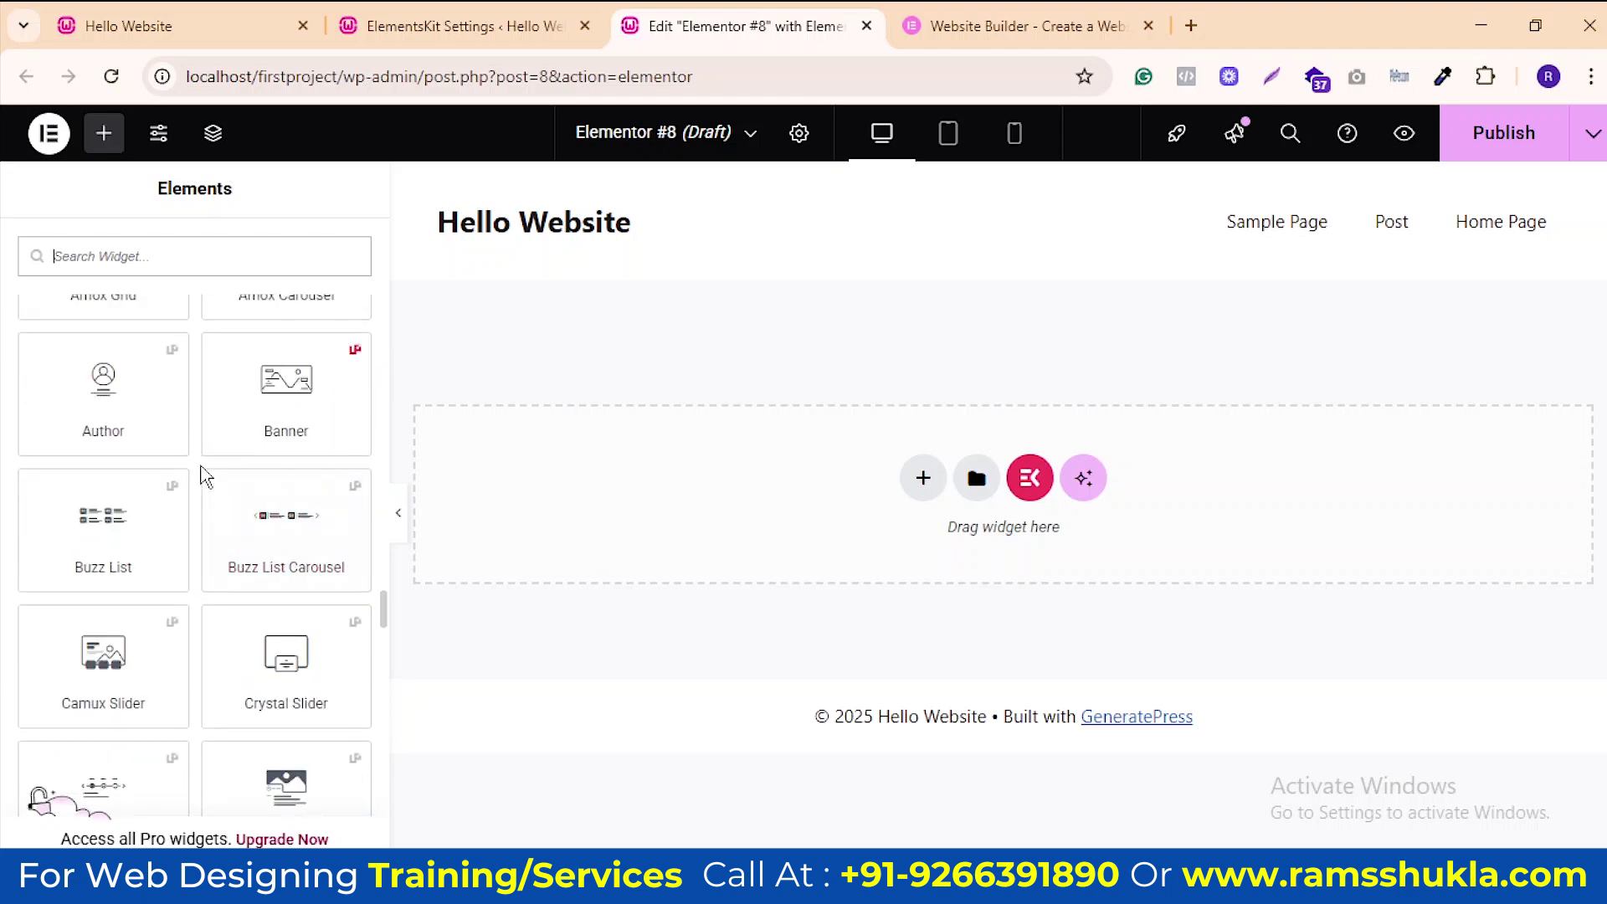
{"action": "scroll", "coordinate": [163, 515], "scroll_direction": "down", "scroll_amount": 3}
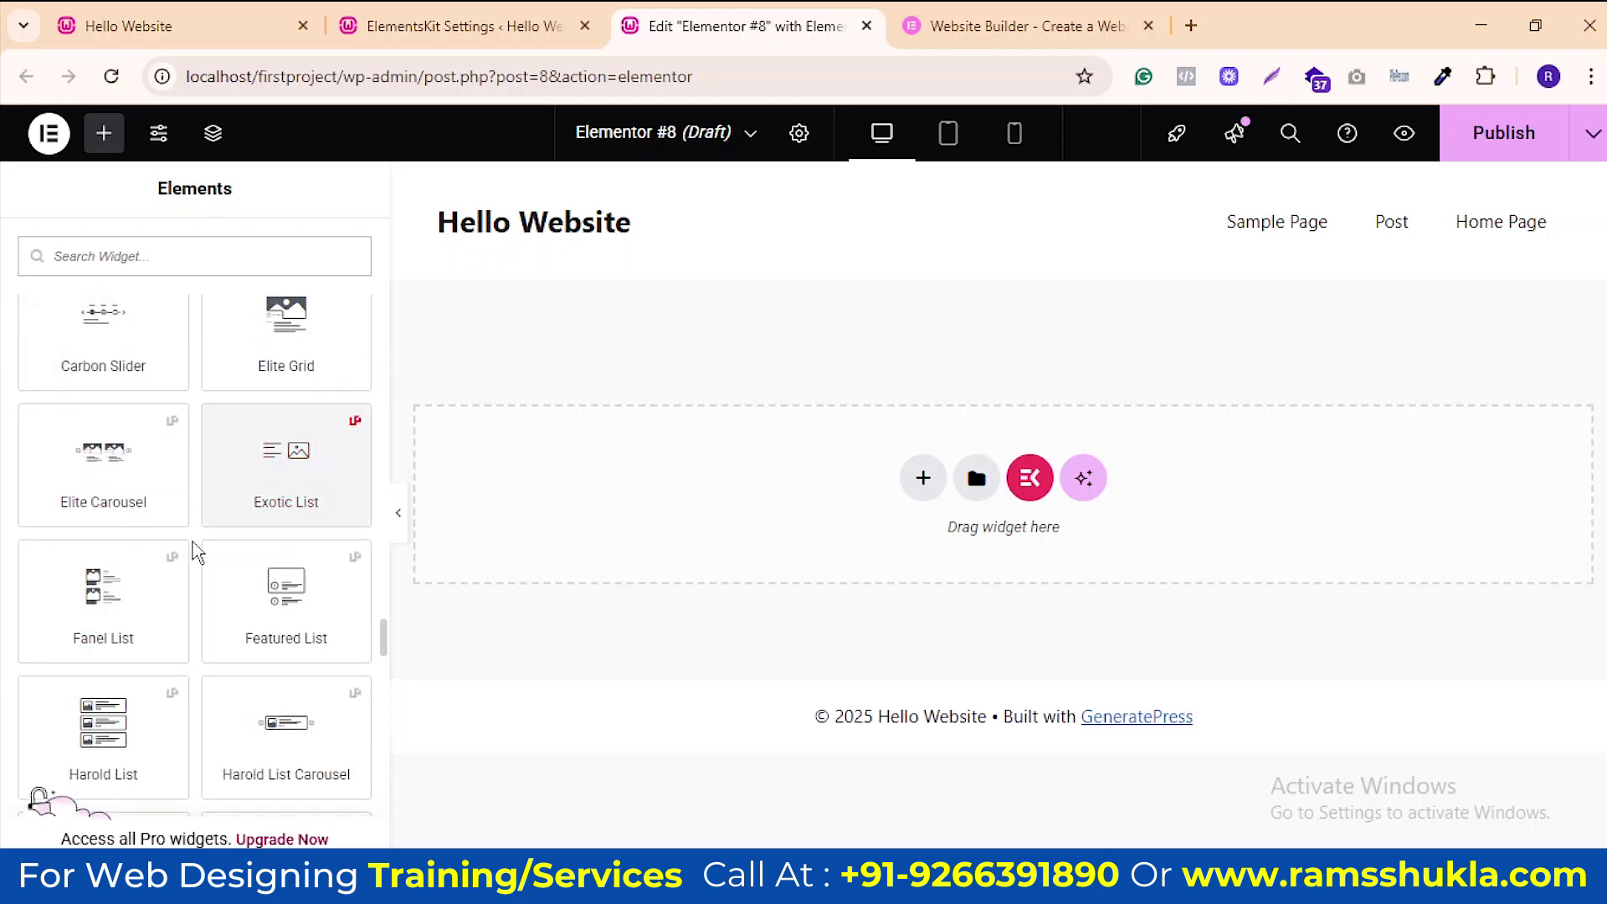
{"action": "scroll", "coordinate": [170, 474], "scroll_direction": "up", "scroll_amount": 10}
{"action": "scroll", "coordinate": [171, 474], "scroll_direction": "up", "scroll_amount": 5}
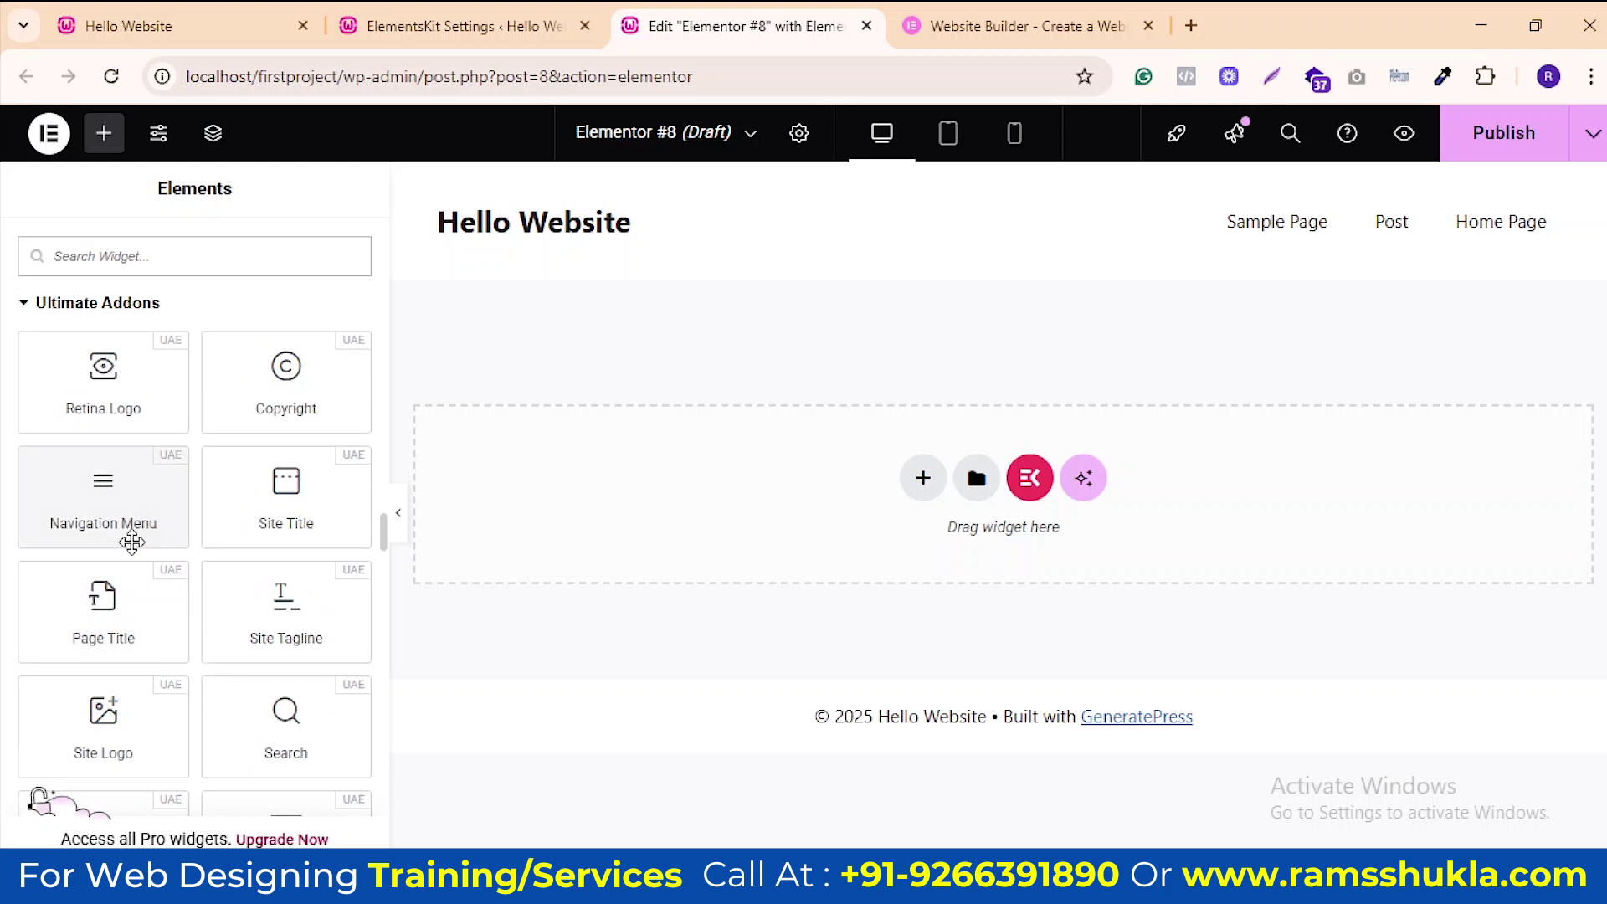
{"action": "scroll", "coordinate": [158, 453], "scroll_direction": "down", "scroll_amount": 9}
{"action": "scroll", "coordinate": [228, 507], "scroll_direction": "down", "scroll_amount": 4}
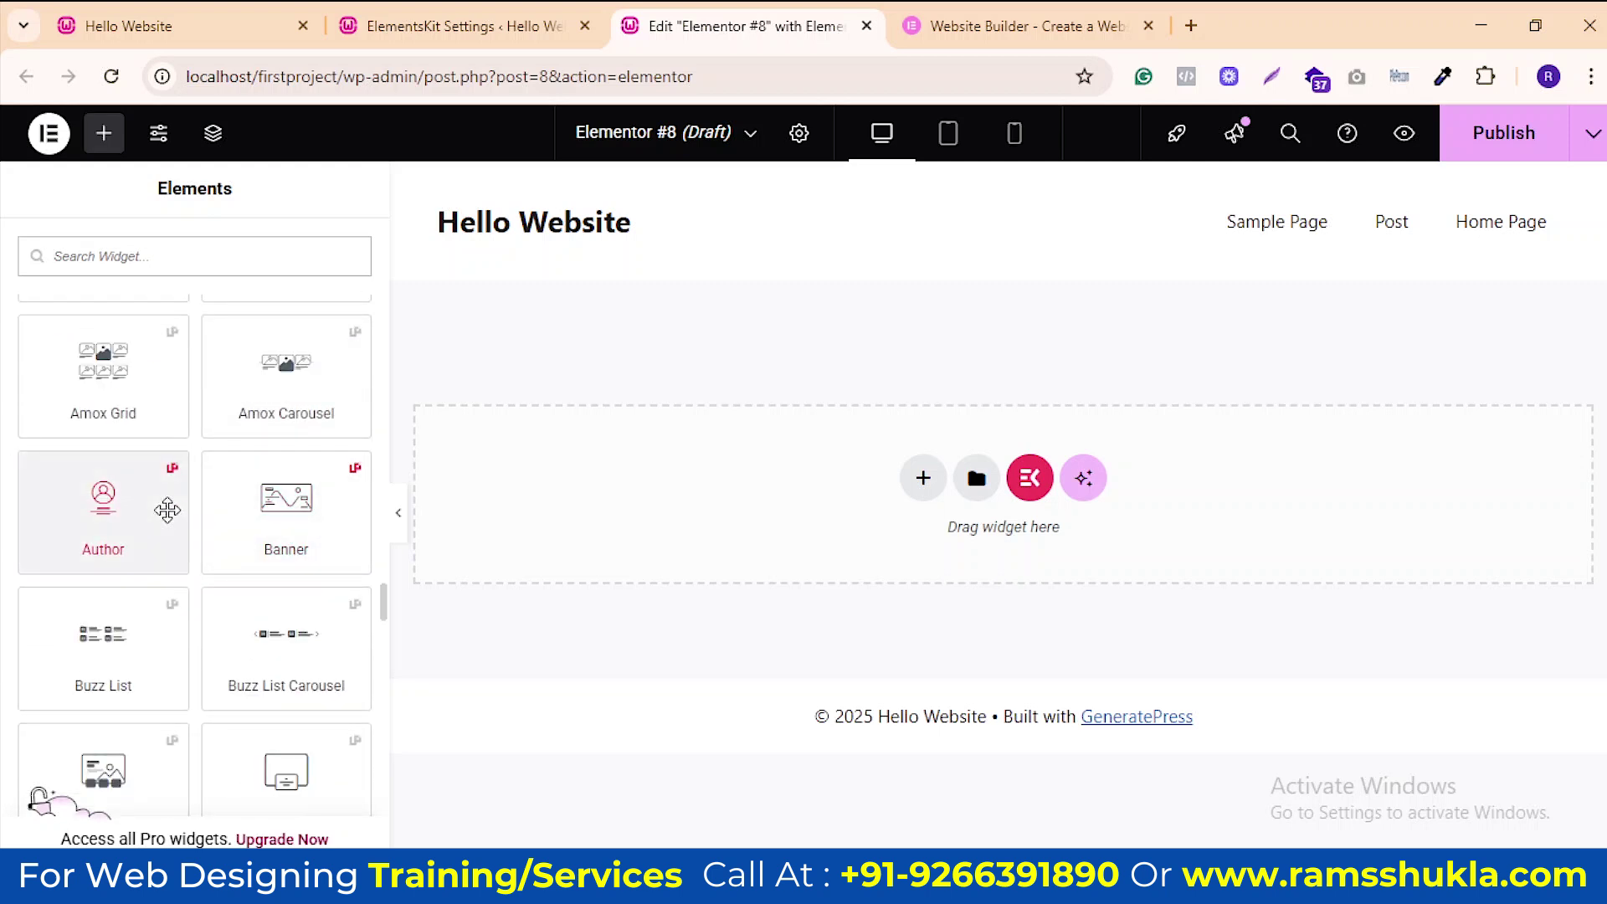
{"action": "scroll", "coordinate": [200, 574], "scroll_direction": "up", "scroll_amount": 6}
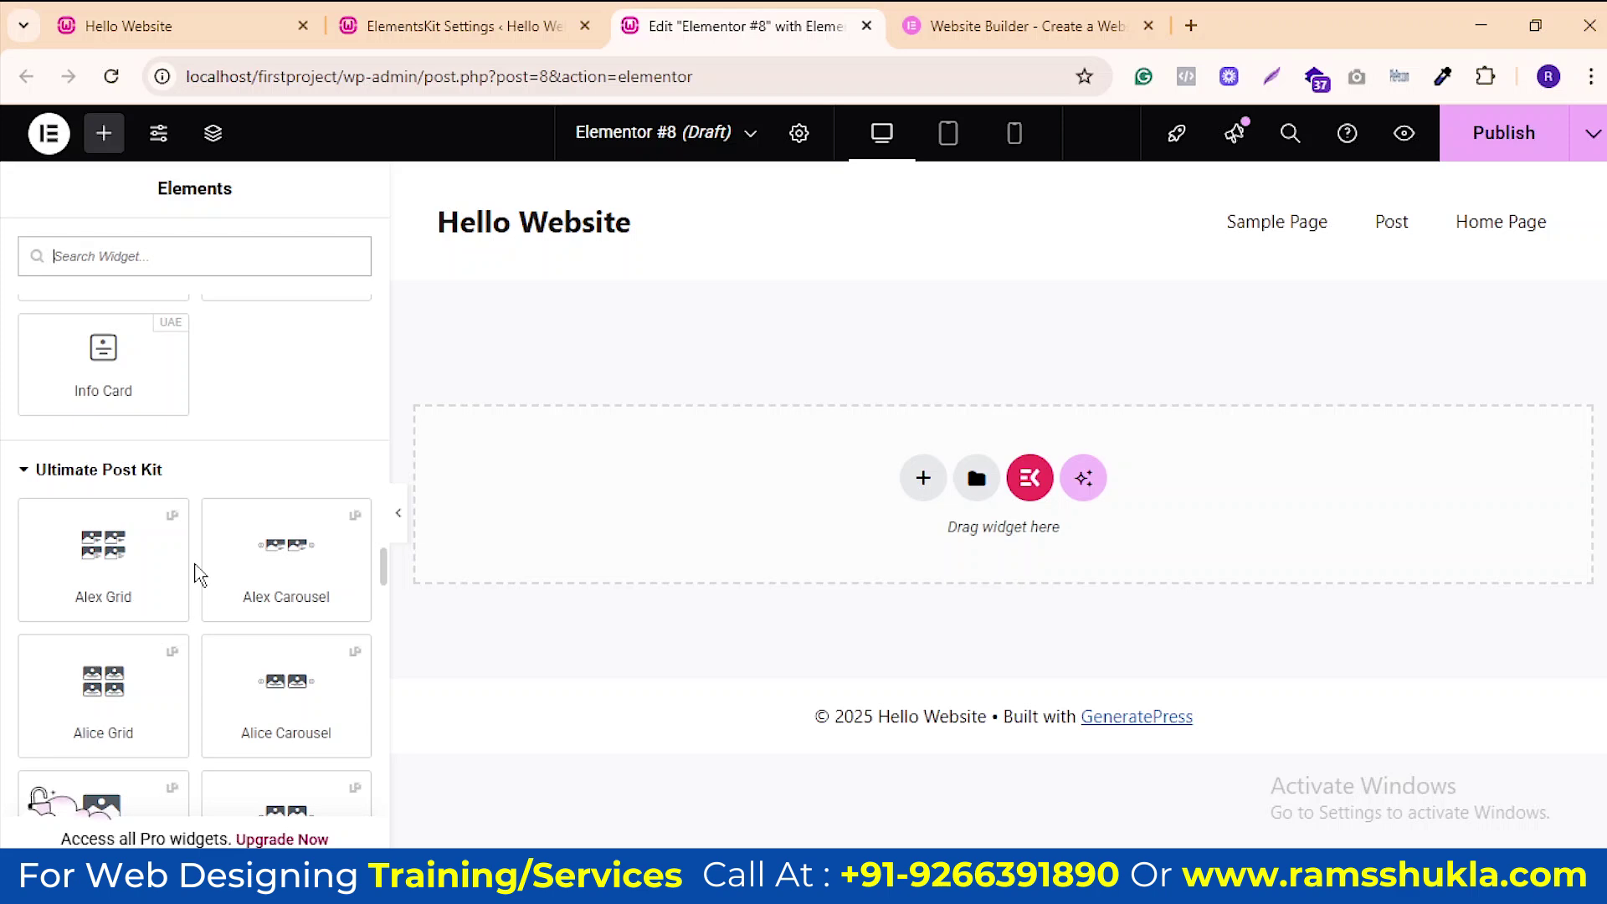
{"action": "scroll", "coordinate": [205, 584], "scroll_direction": "down", "scroll_amount": 5}
{"action": "scroll", "coordinate": [205, 584], "scroll_direction": "down", "scroll_amount": 10}
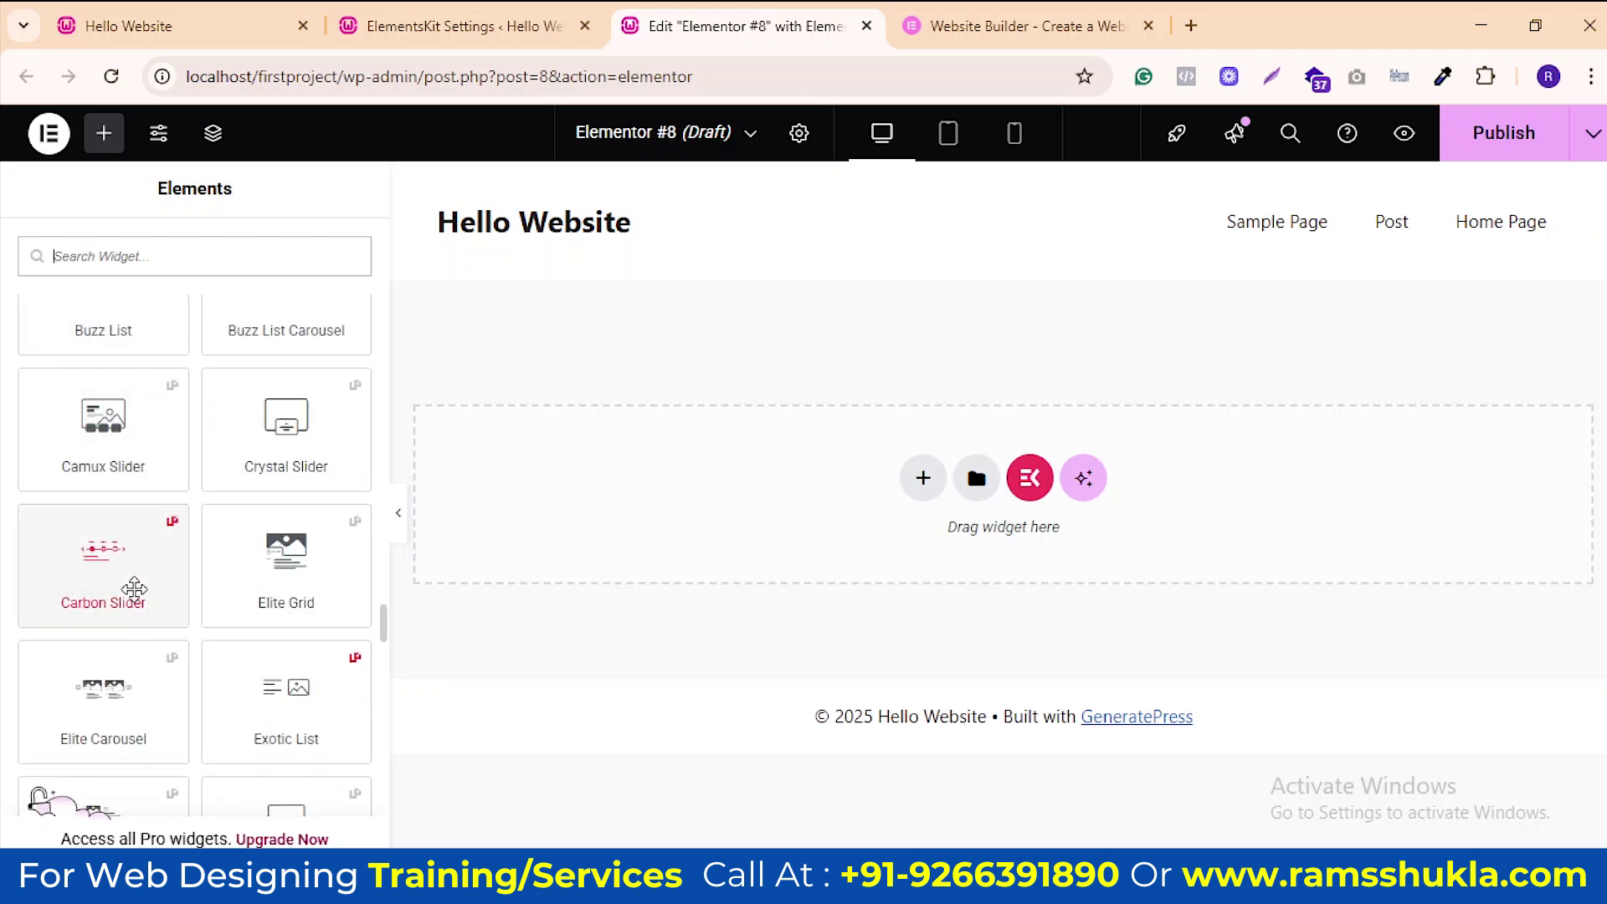
Review the widgets in the ElementsKit and ElementsKit Header Footer groups of the Elementor editor
{"action": "scroll", "coordinate": [189, 586], "scroll_direction": "down", "scroll_amount": 15}
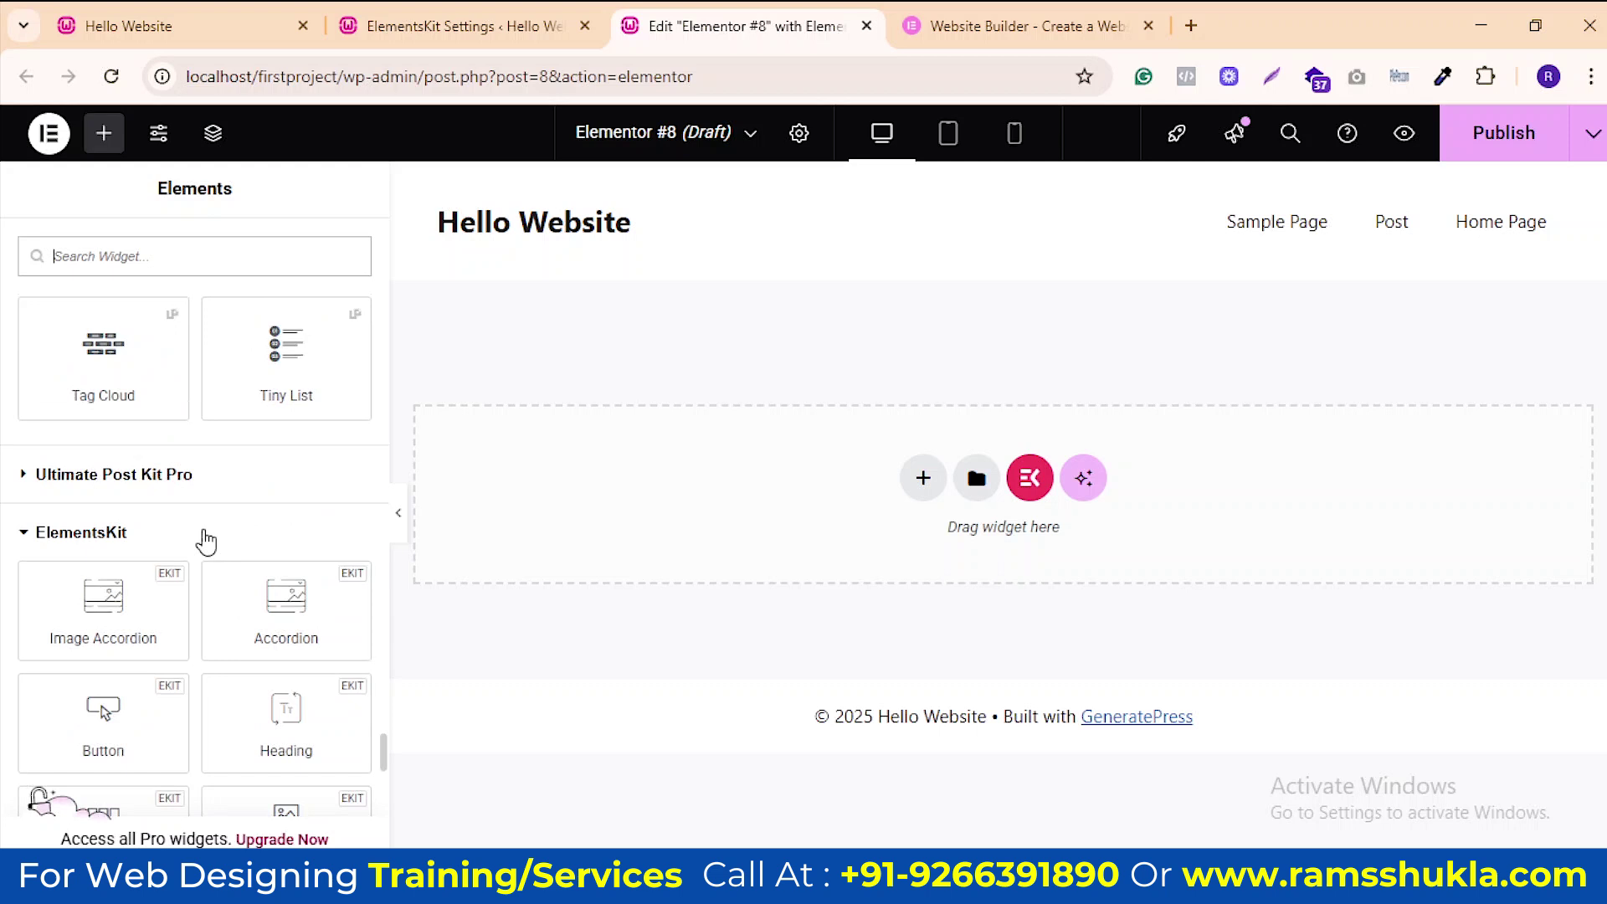
{"action": "scroll", "coordinate": [268, 532], "scroll_direction": "down", "scroll_amount": 1}
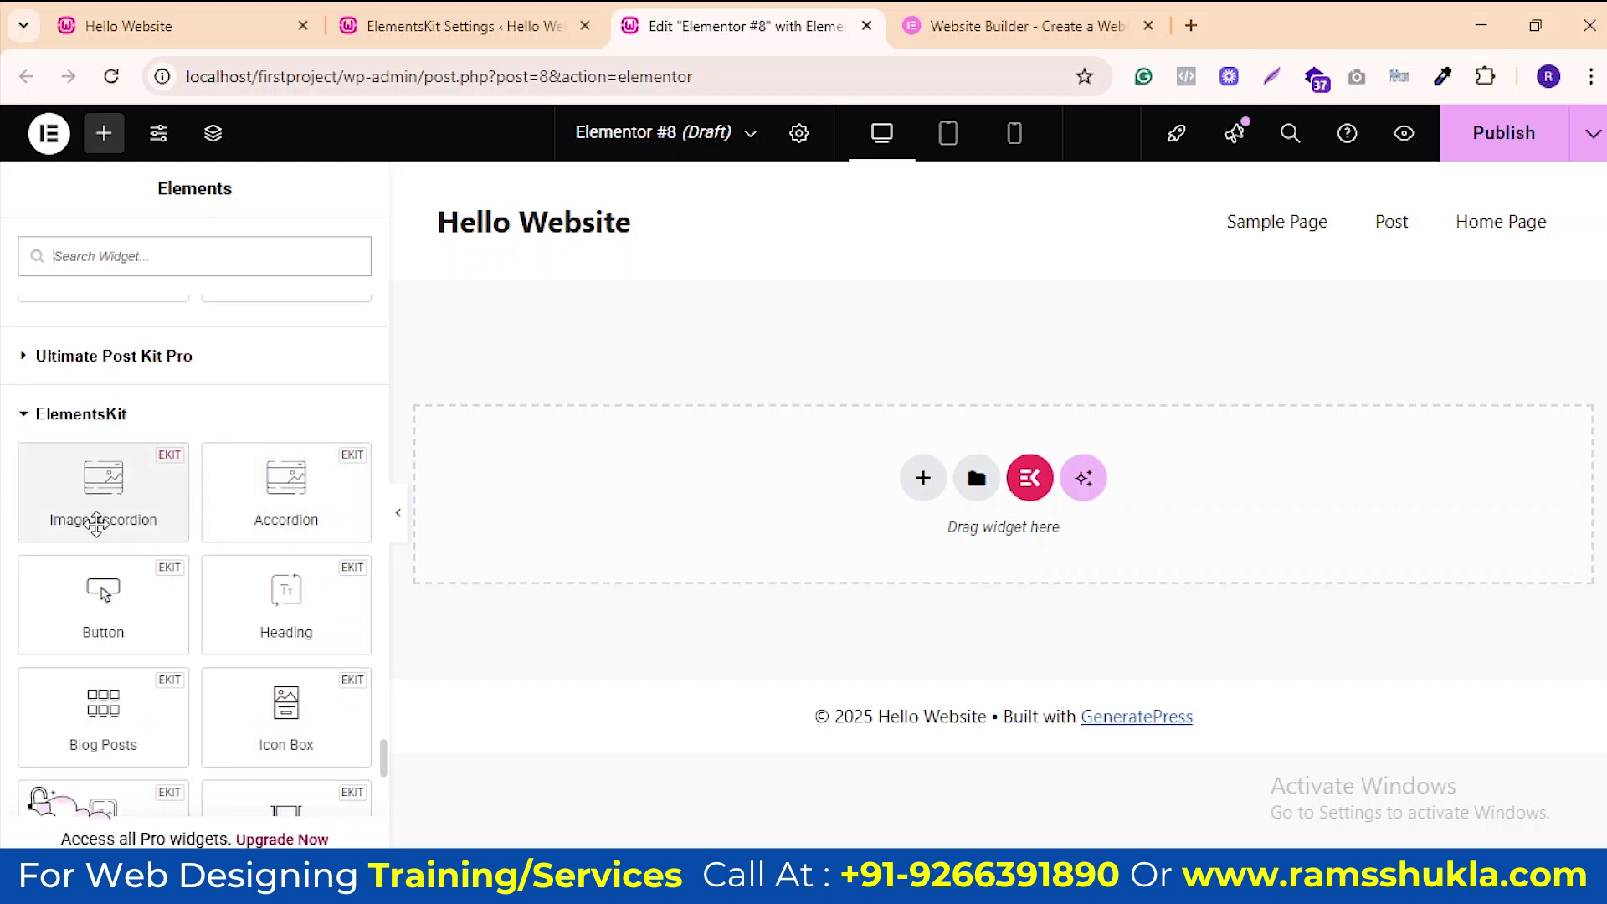
{"action": "scroll", "coordinate": [251, 511], "scroll_direction": "down", "scroll_amount": 1}
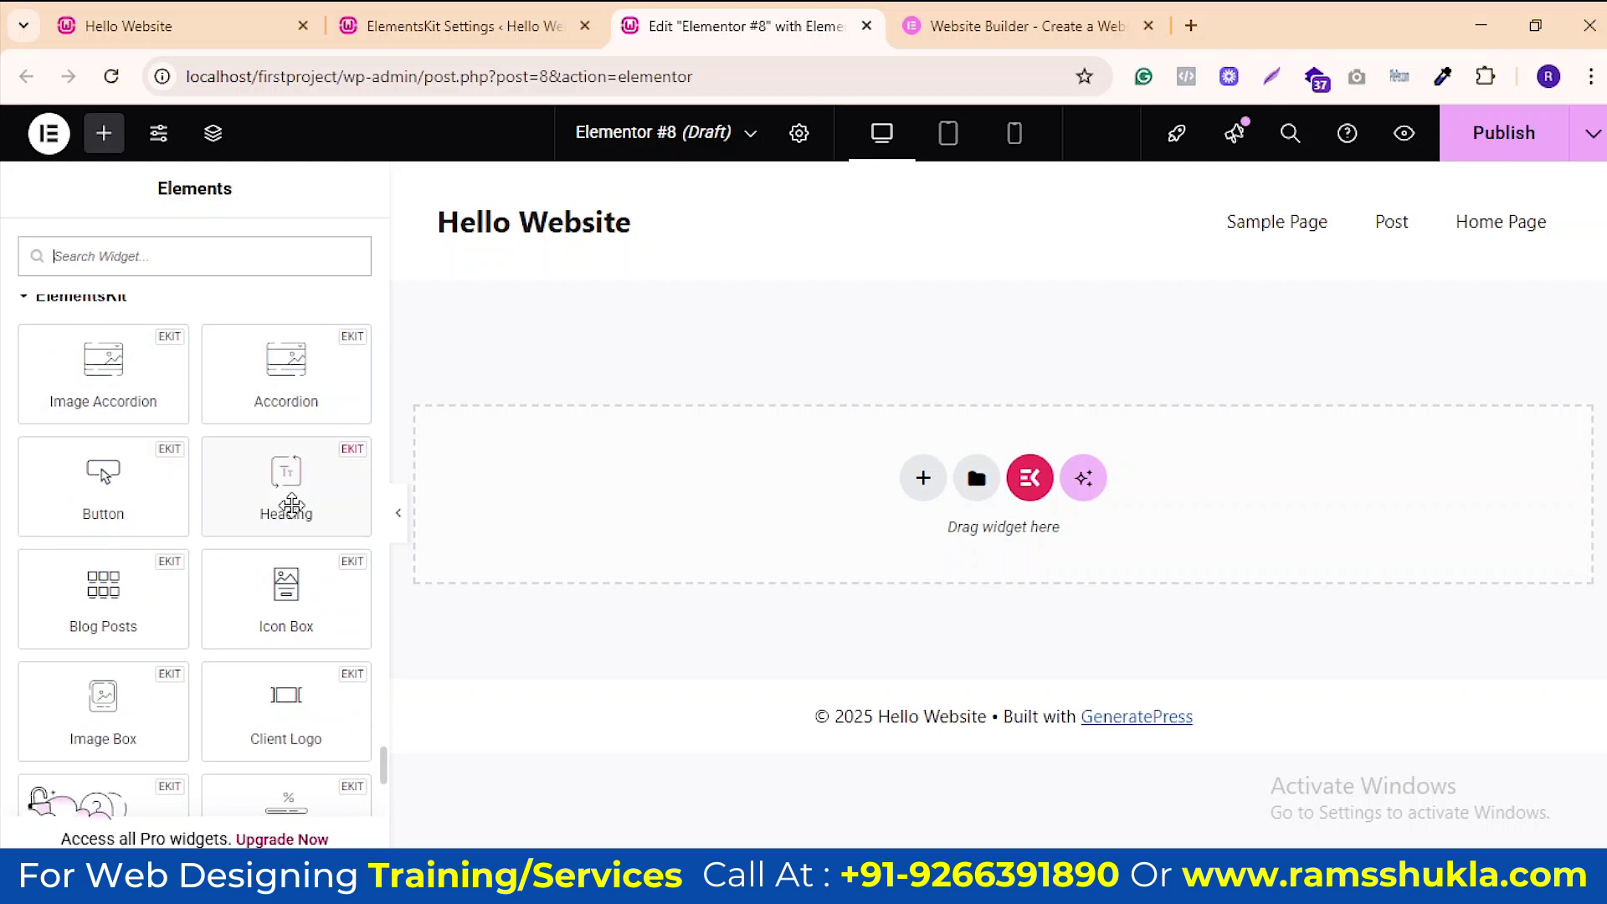
{"action": "scroll", "coordinate": [284, 616], "scroll_direction": "down", "scroll_amount": 1}
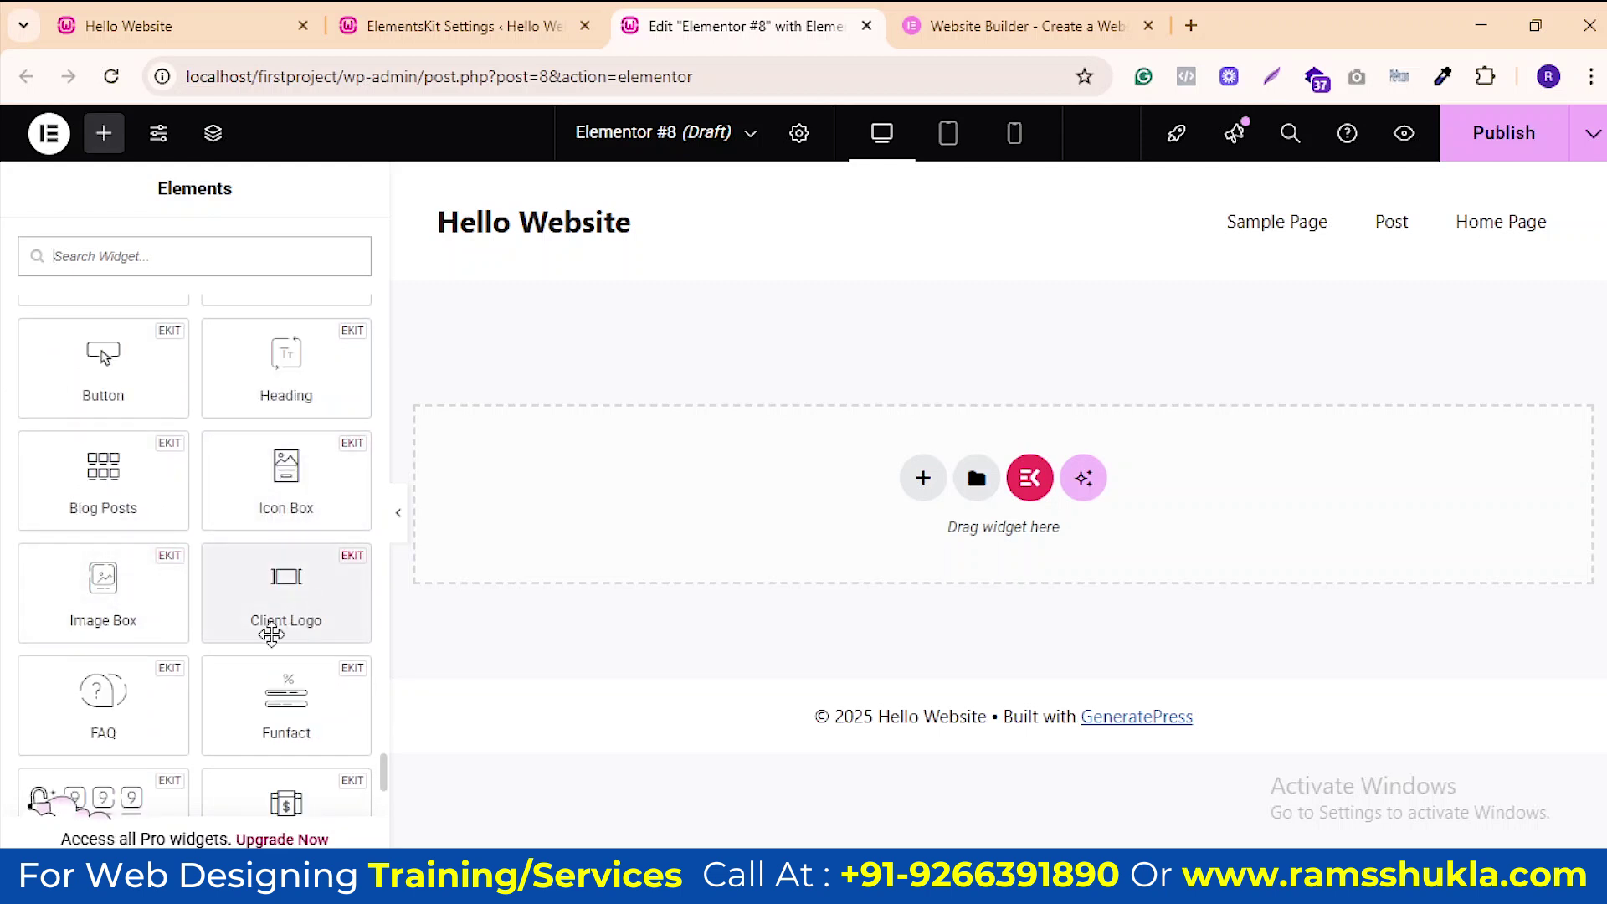
{"action": "scroll", "coordinate": [271, 635], "scroll_direction": "down", "scroll_amount": 2}
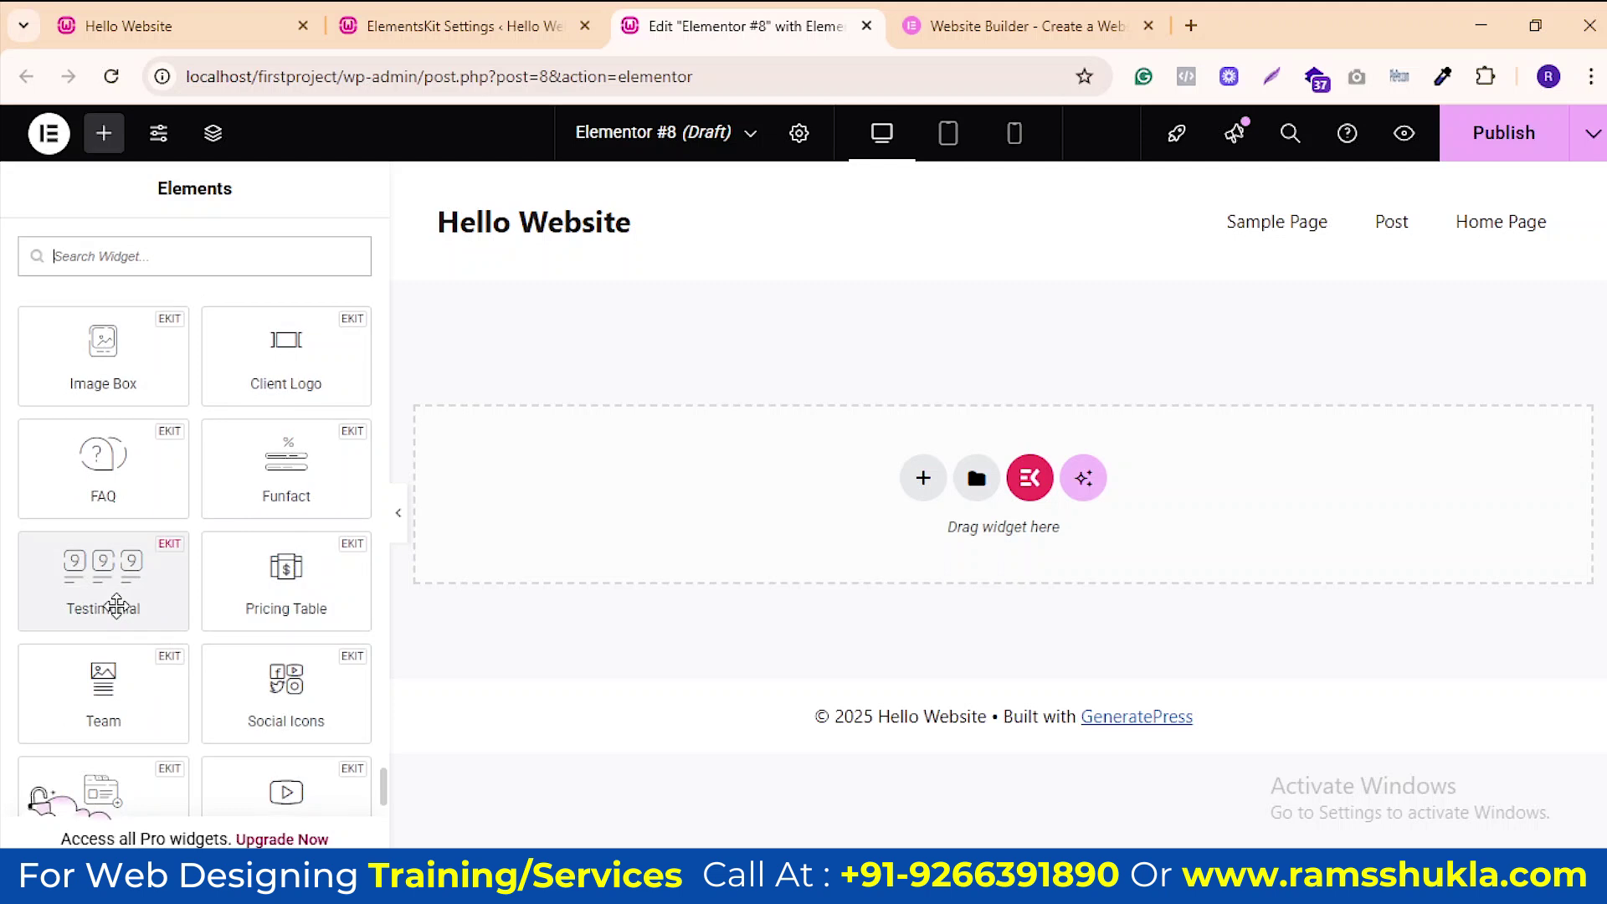
{"action": "scroll", "coordinate": [262, 615], "scroll_direction": "down", "scroll_amount": 1}
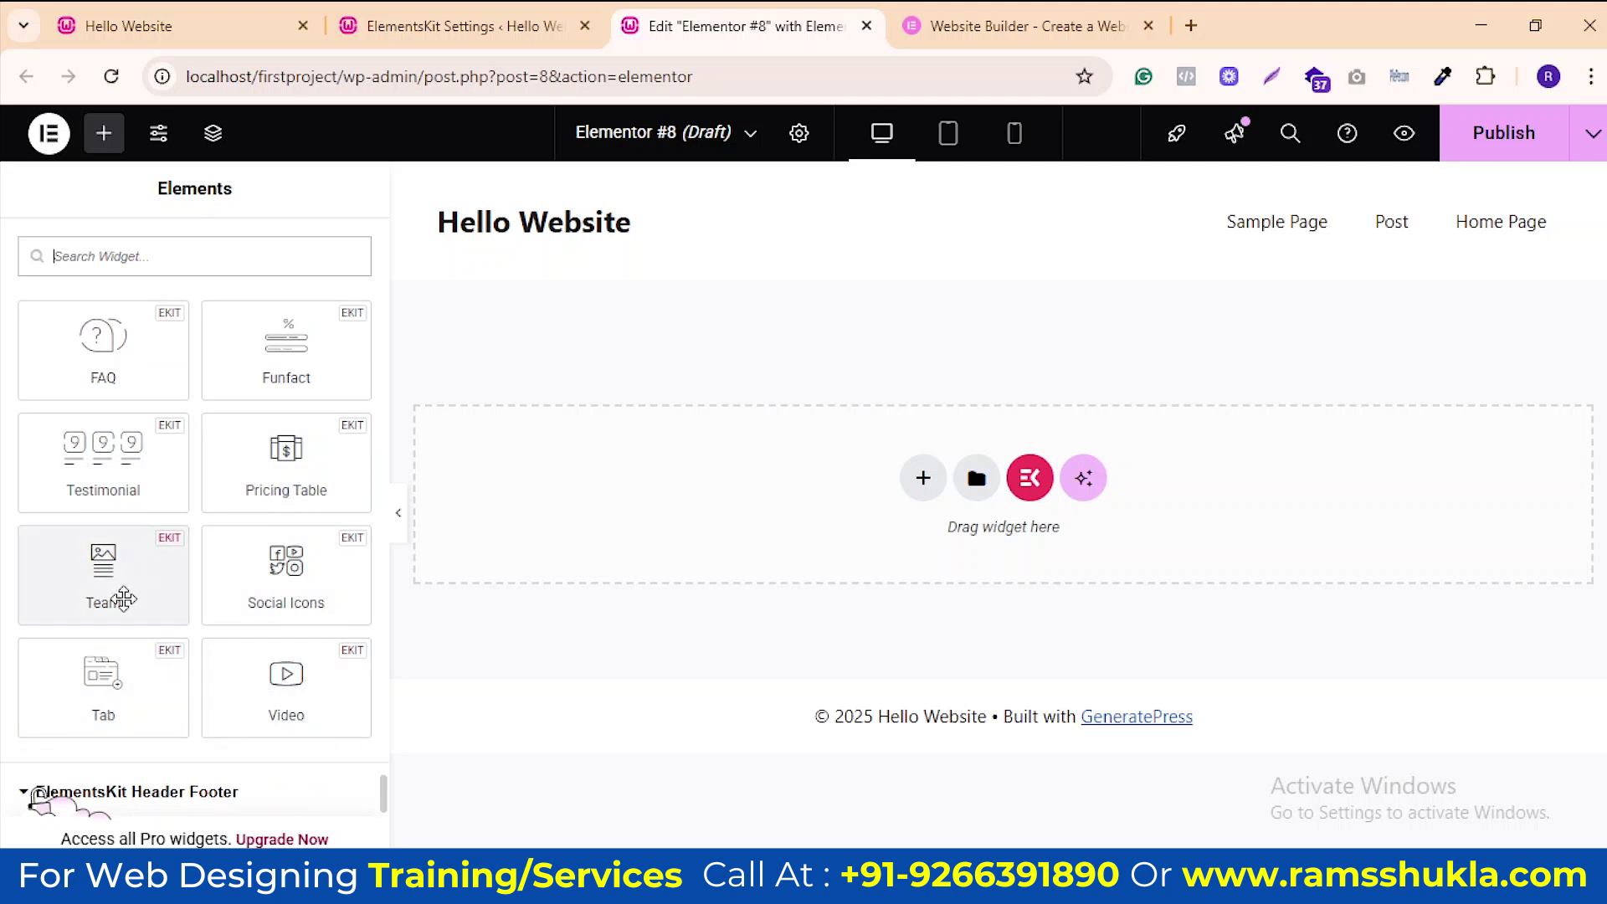
{"action": "scroll", "coordinate": [124, 599], "scroll_direction": "down", "scroll_amount": 3}
{"action": "scroll", "coordinate": [281, 503], "scroll_direction": "down", "scroll_amount": 2}
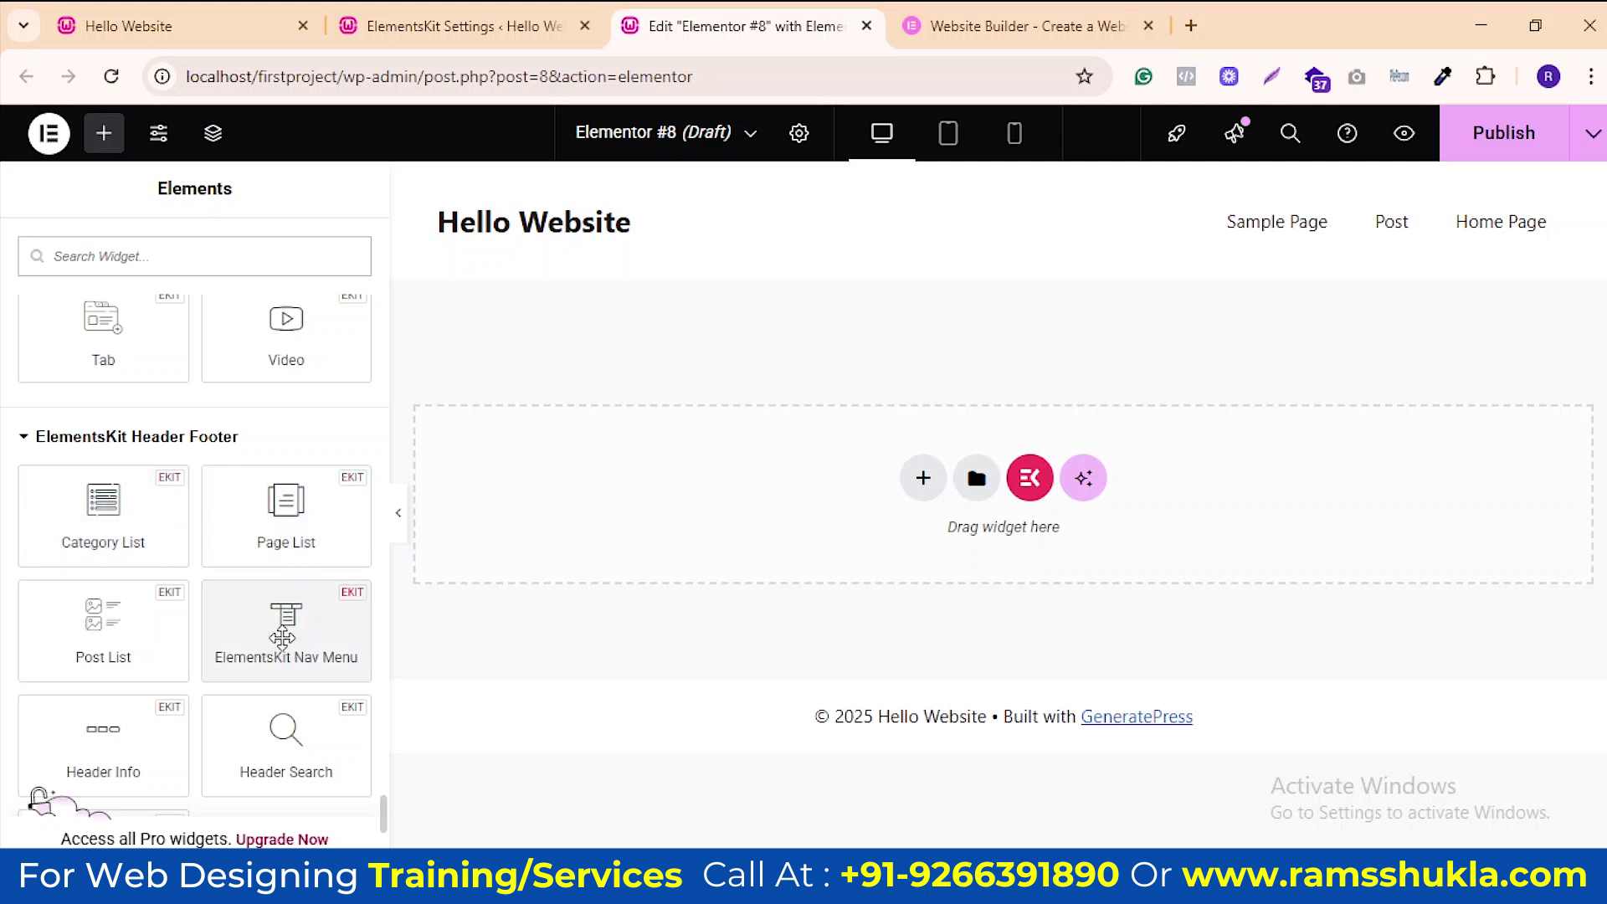
{"action": "scroll", "coordinate": [281, 638], "scroll_direction": "down", "scroll_amount": 2}
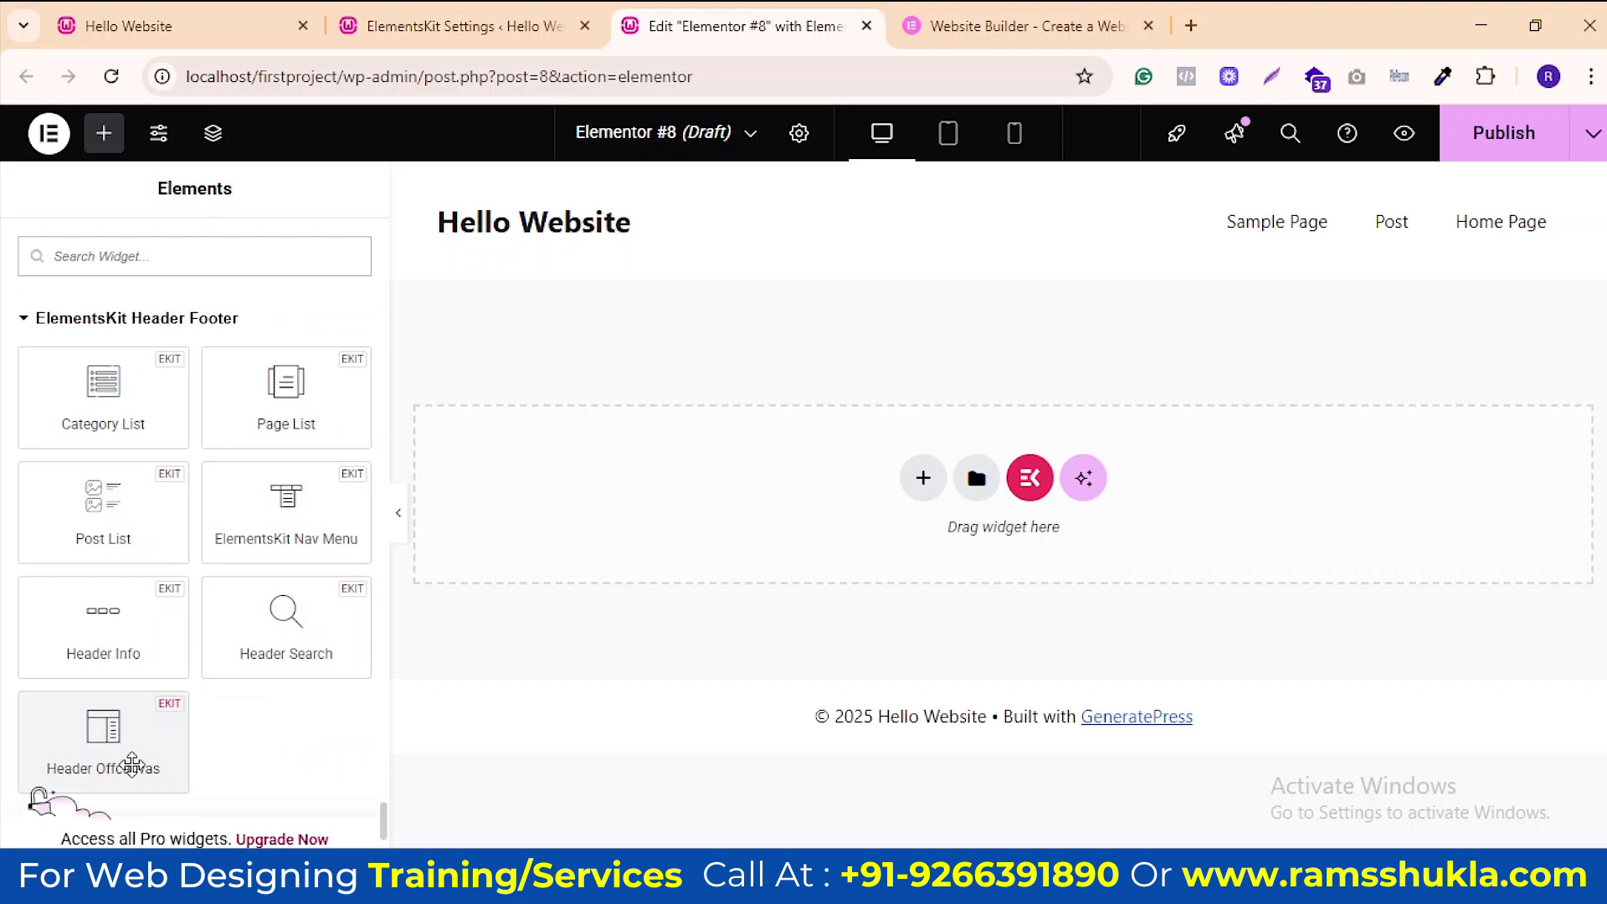
{"action": "scroll", "coordinate": [127, 756], "scroll_direction": "down", "scroll_amount": 3}
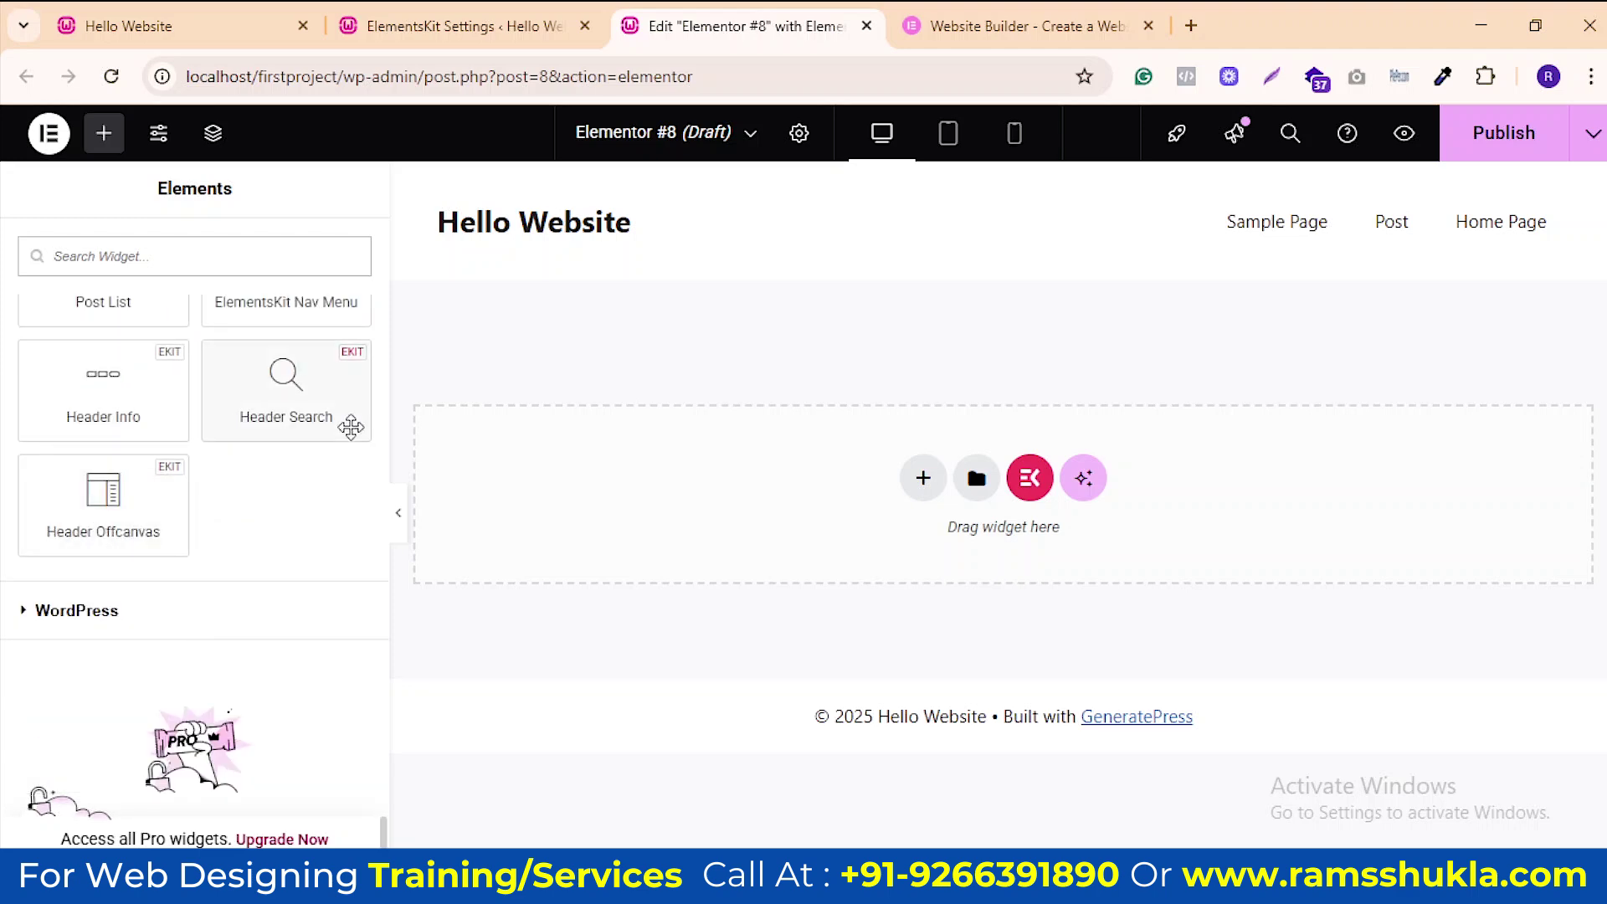
{"action": "scroll", "coordinate": [184, 611], "scroll_direction": "up", "scroll_amount": 3}
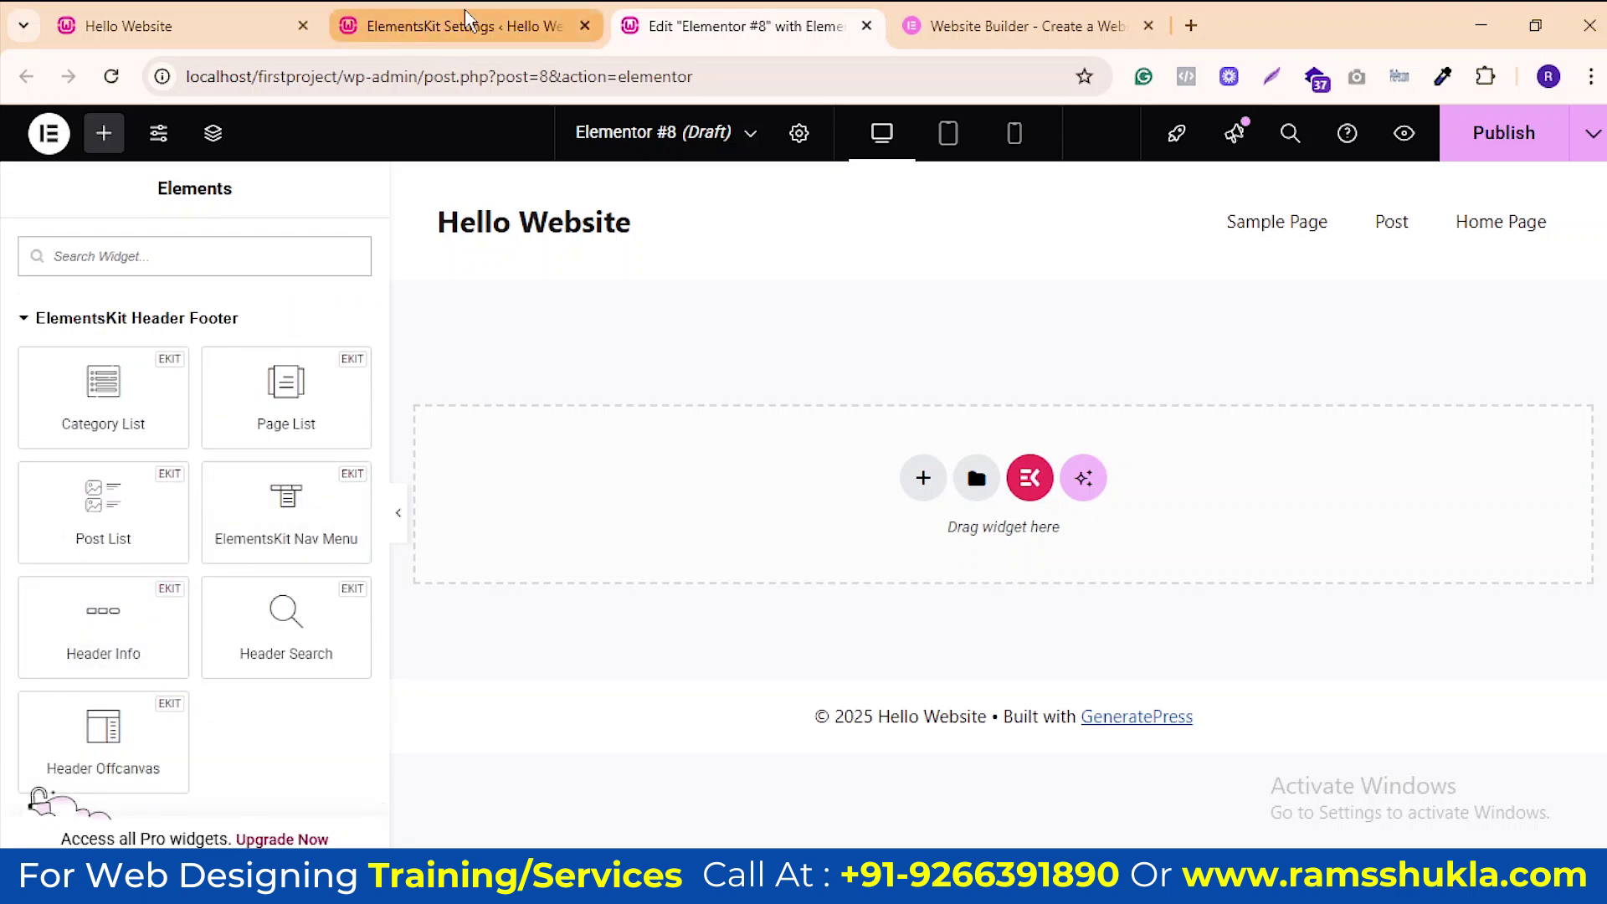
Return to the WordPress admin area, filter the installed plugins to the inactive ones and activate Essential Addons for Elementor
{"action": "left_click", "coordinate": [467, 32]}
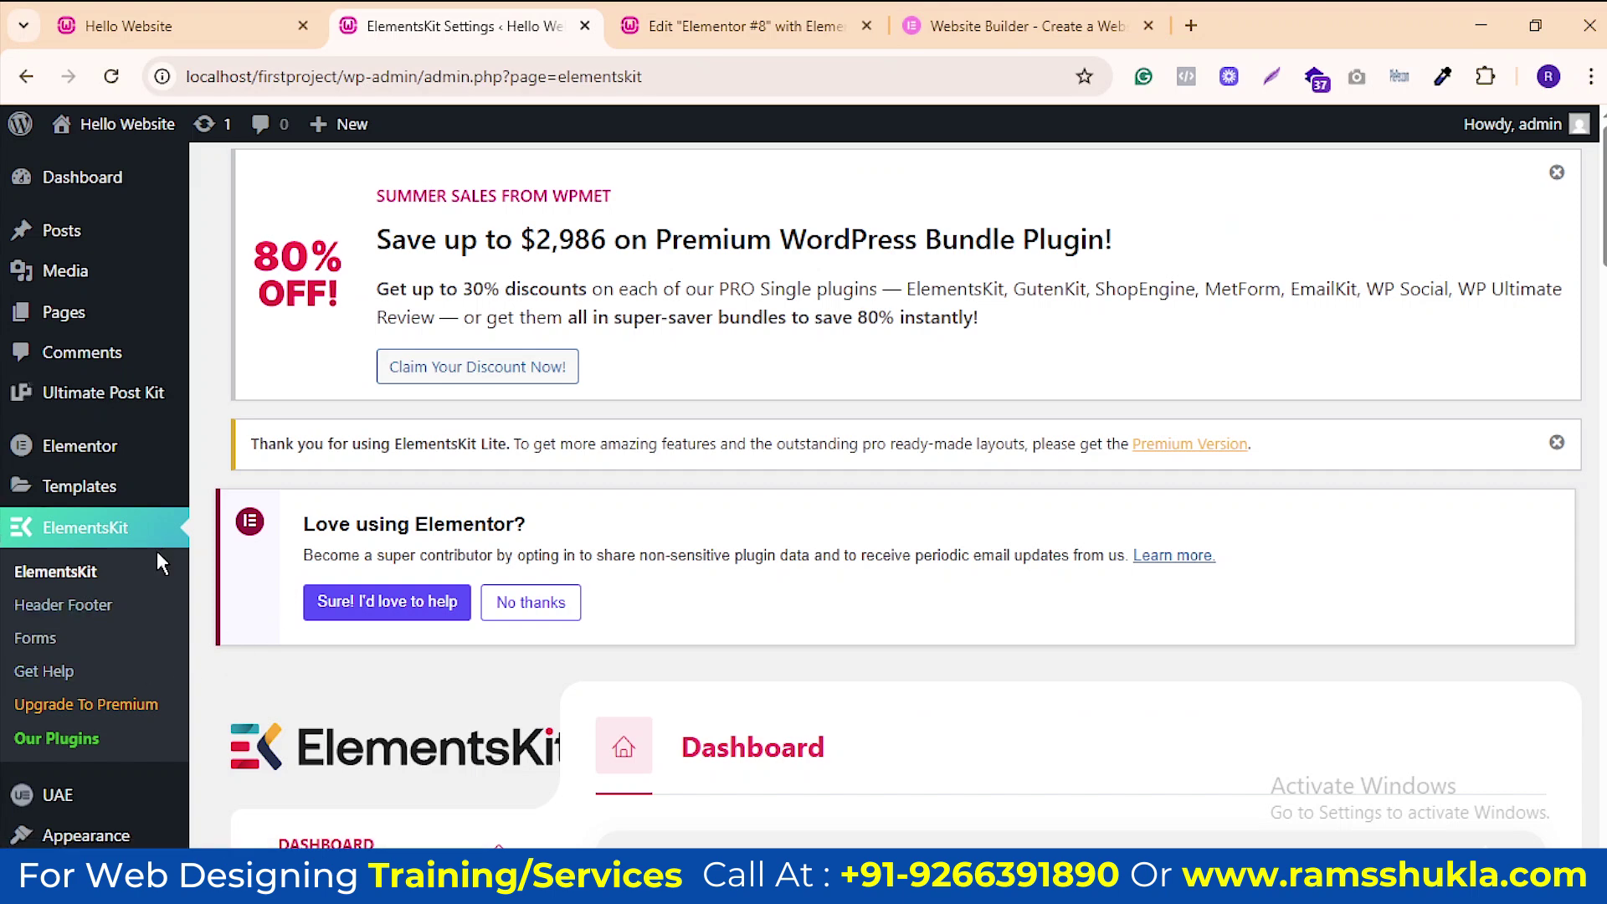
{"action": "scroll", "coordinate": [125, 636], "scroll_direction": "down", "scroll_amount": 3}
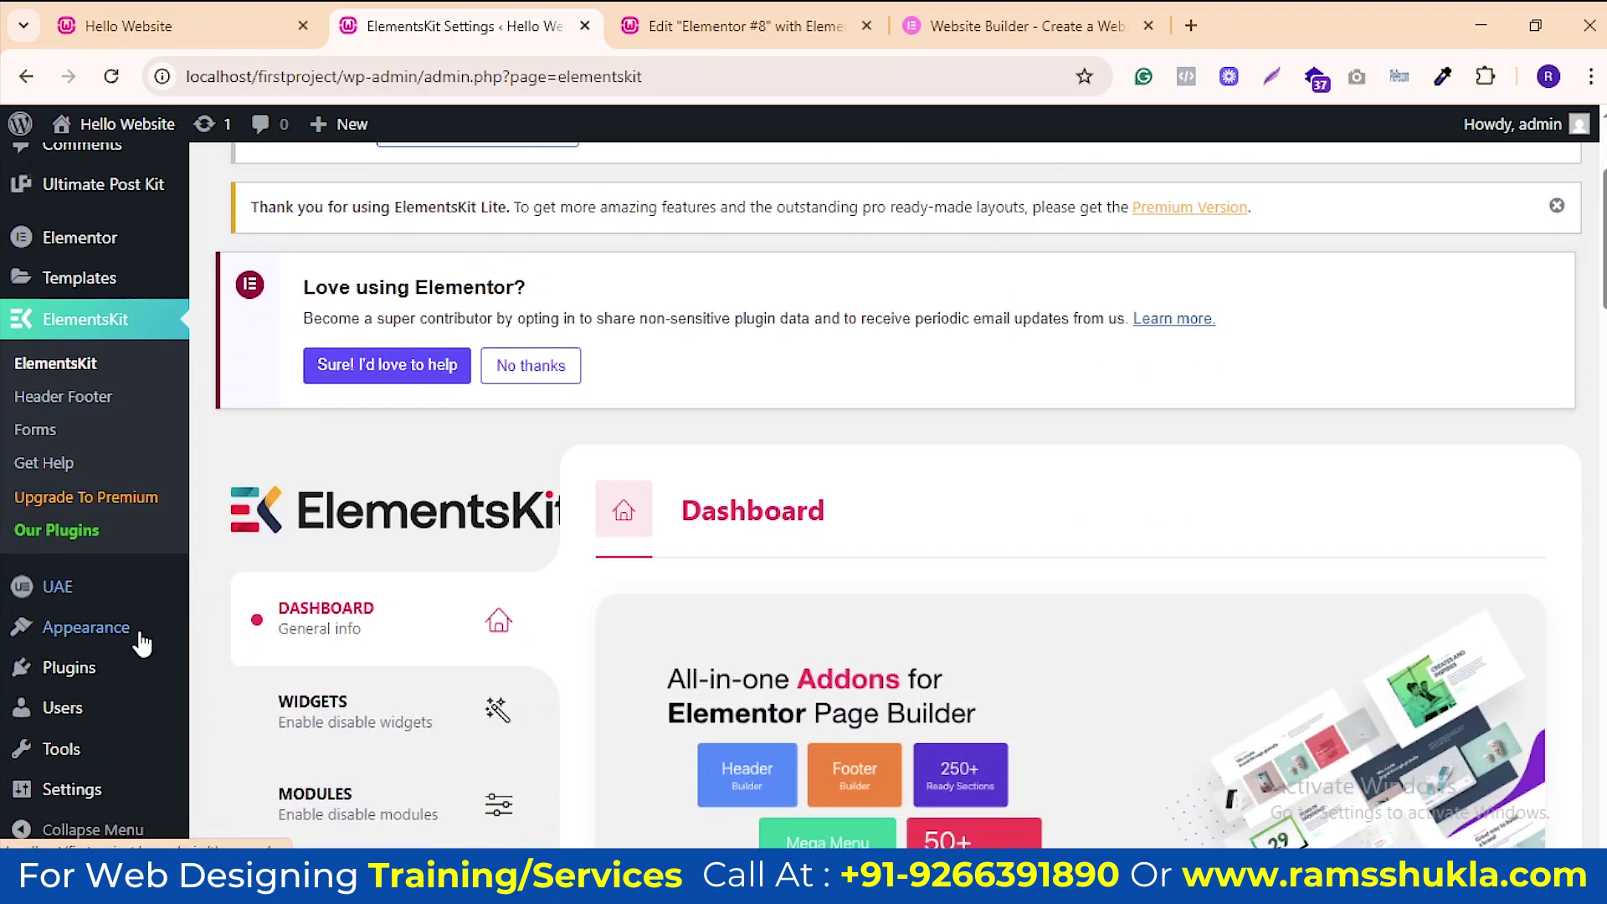
{"action": "mouse_move", "coordinate": [71, 697]}
{"action": "mouse_move", "coordinate": [101, 674]}
{"action": "left_click", "coordinate": [233, 669]}
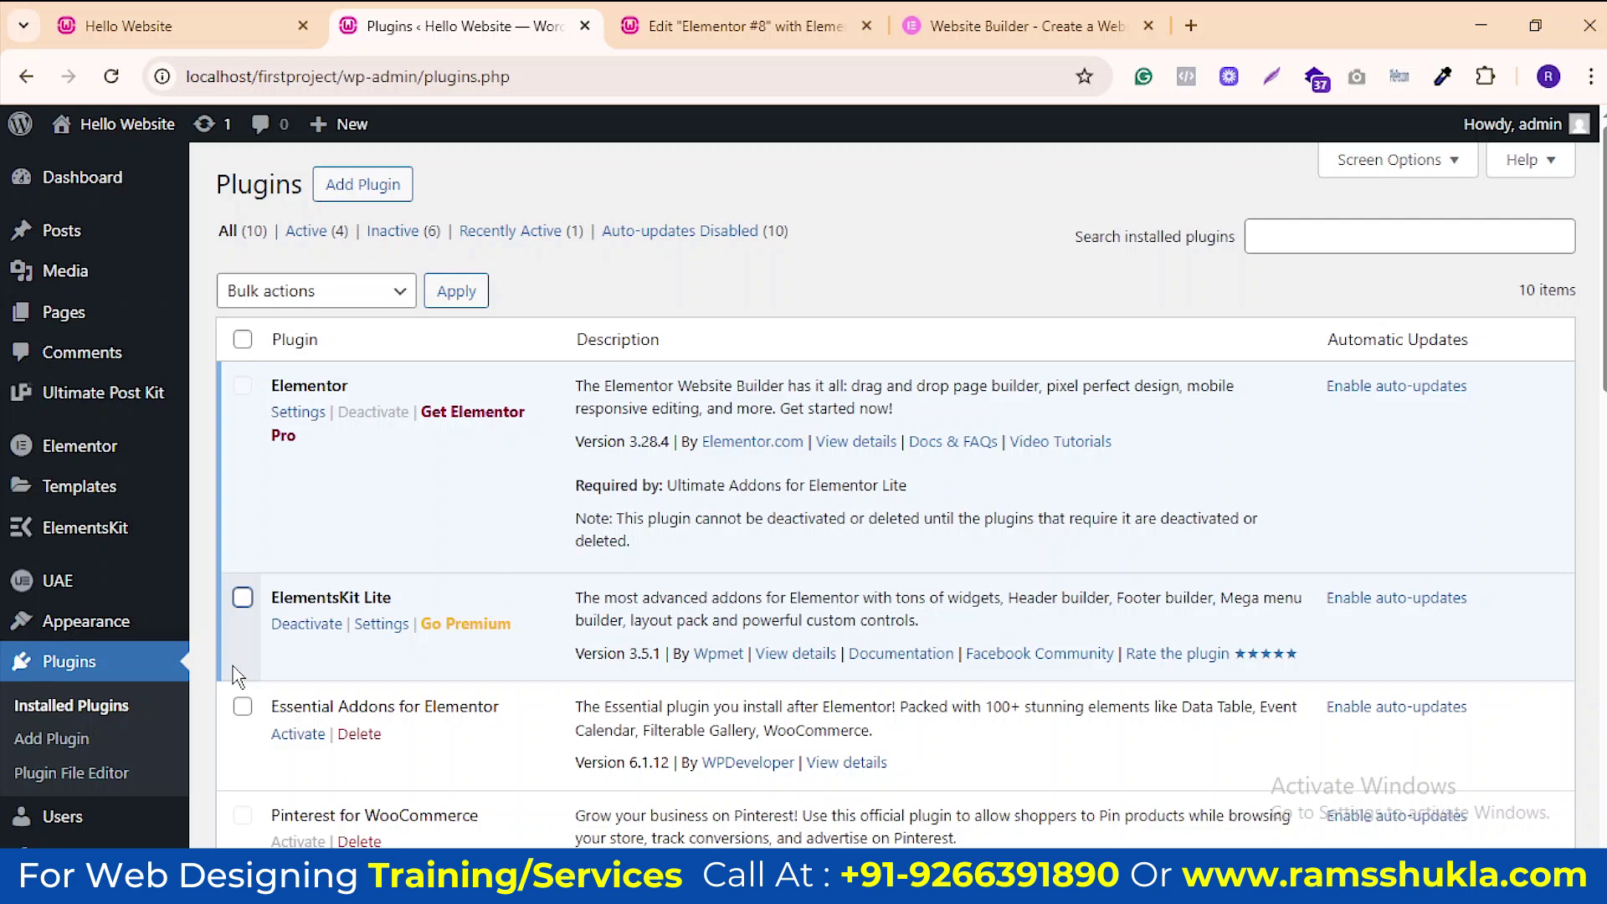
{"action": "left_click", "coordinate": [392, 237]}
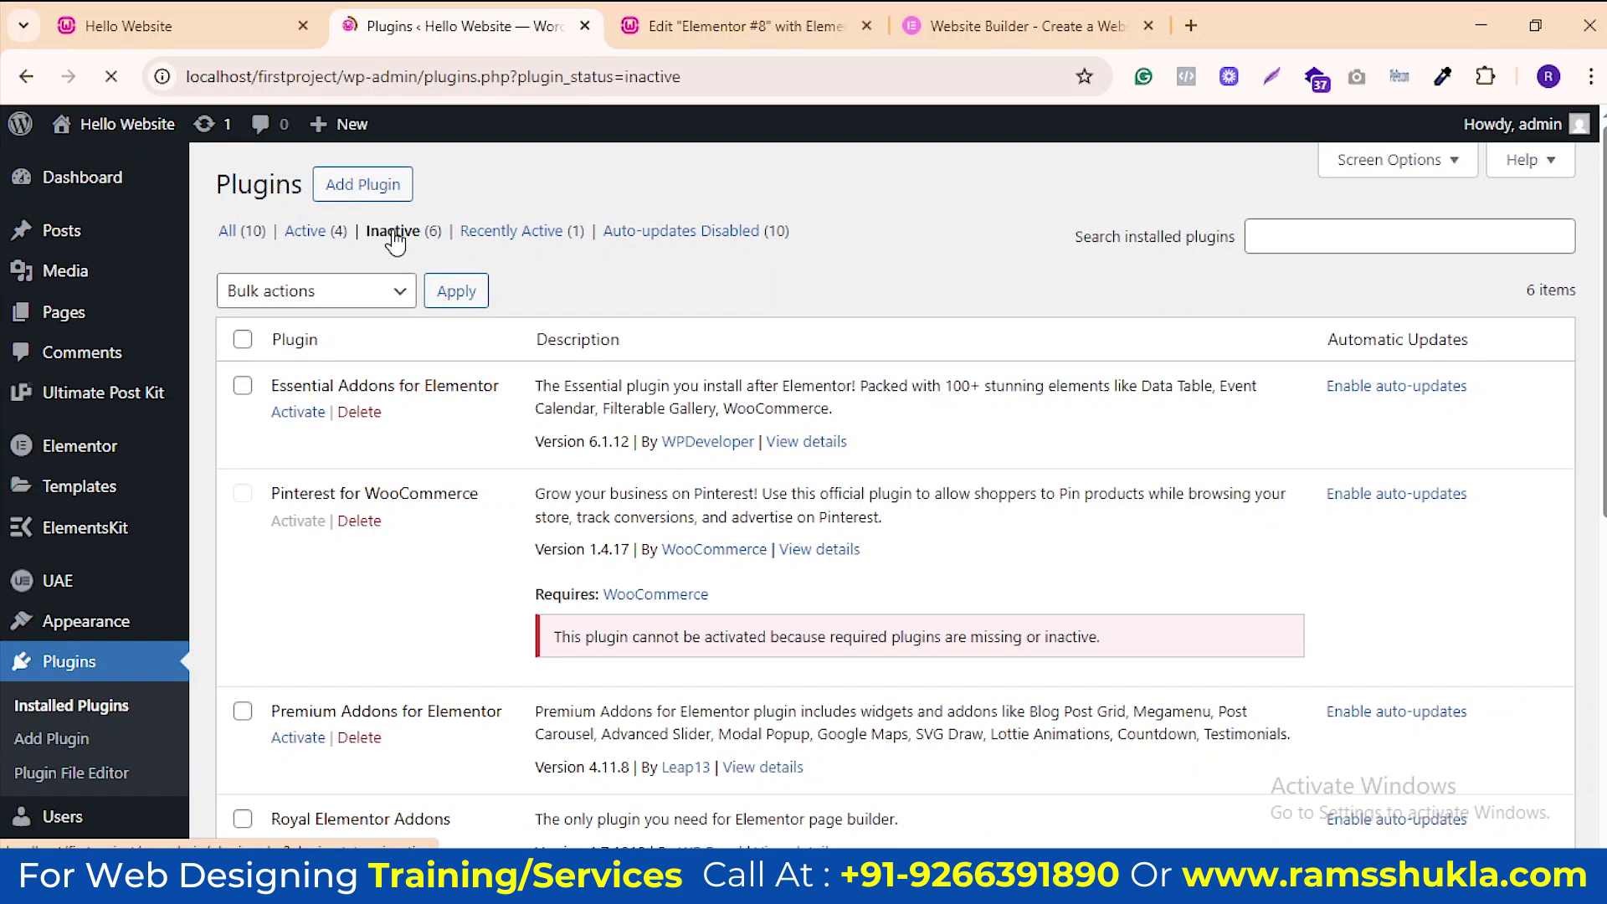
{"action": "left_click", "coordinate": [297, 413]}
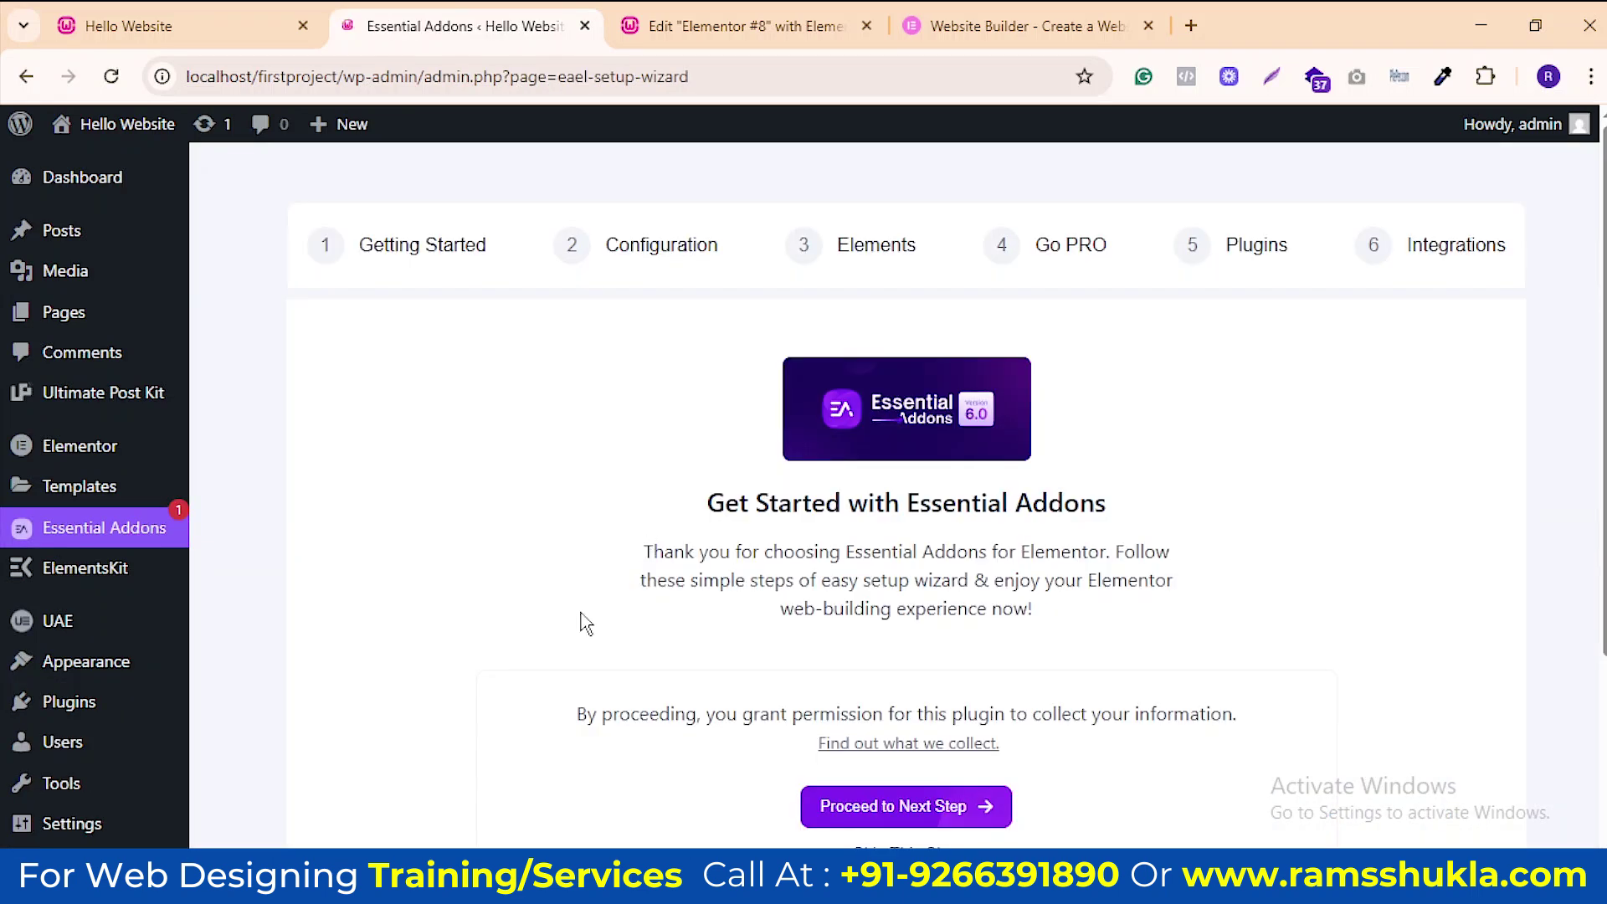
Go past the Getting Started stage of the Essential Addons setup, keep the Basic mode and look over the available elements
{"action": "scroll", "coordinate": [879, 691], "scroll_direction": "down", "scroll_amount": 3}
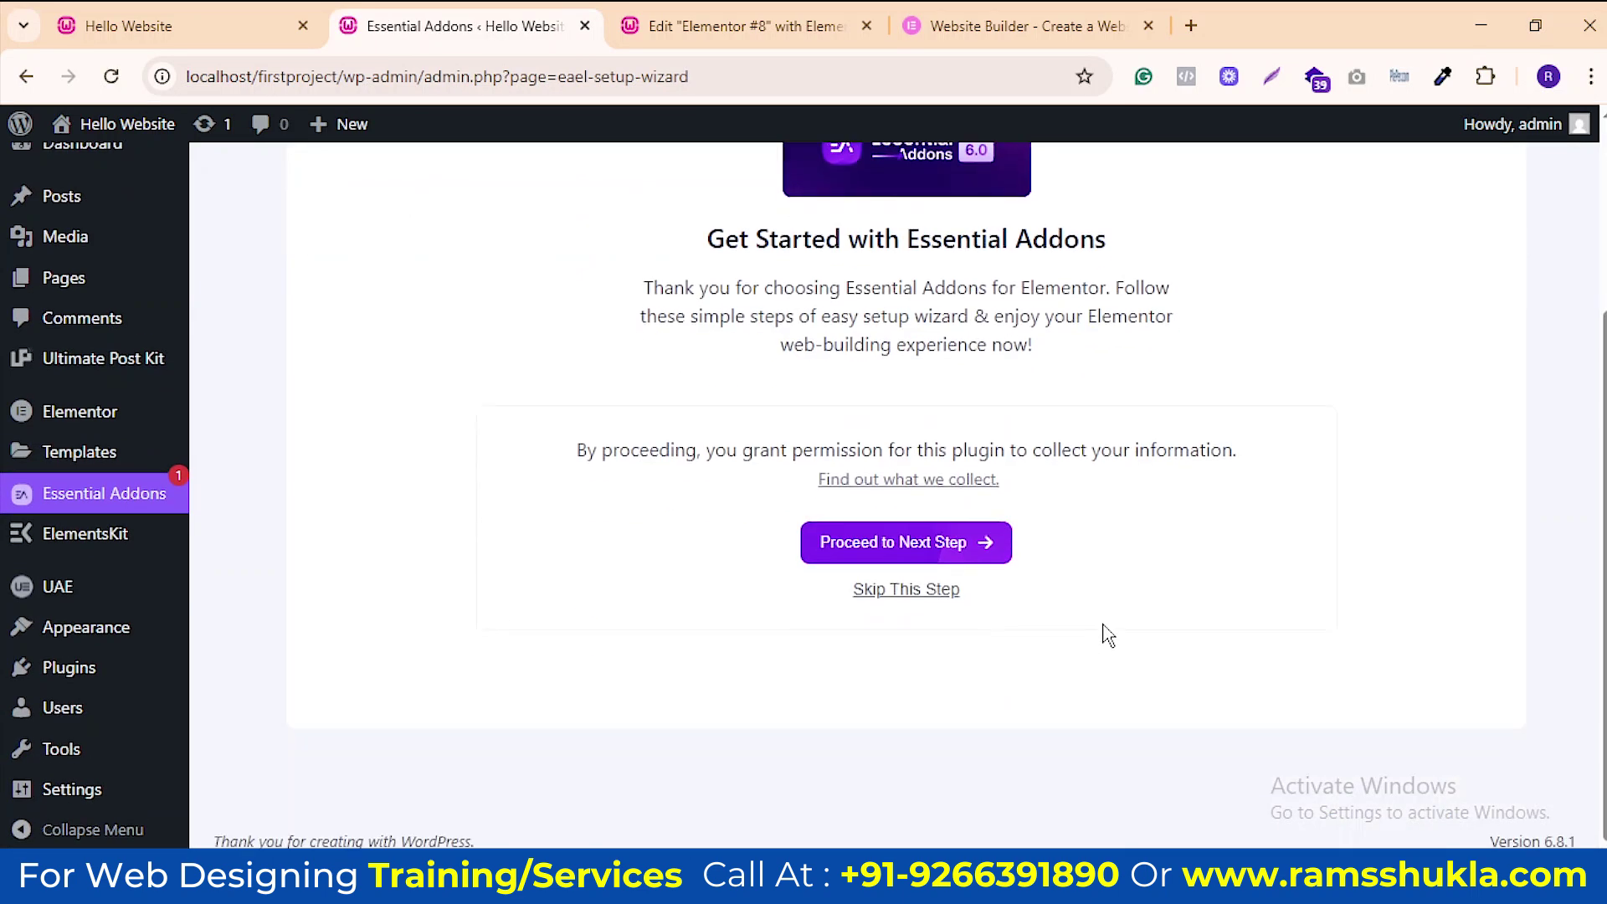
{"action": "left_click", "coordinate": [923, 567]}
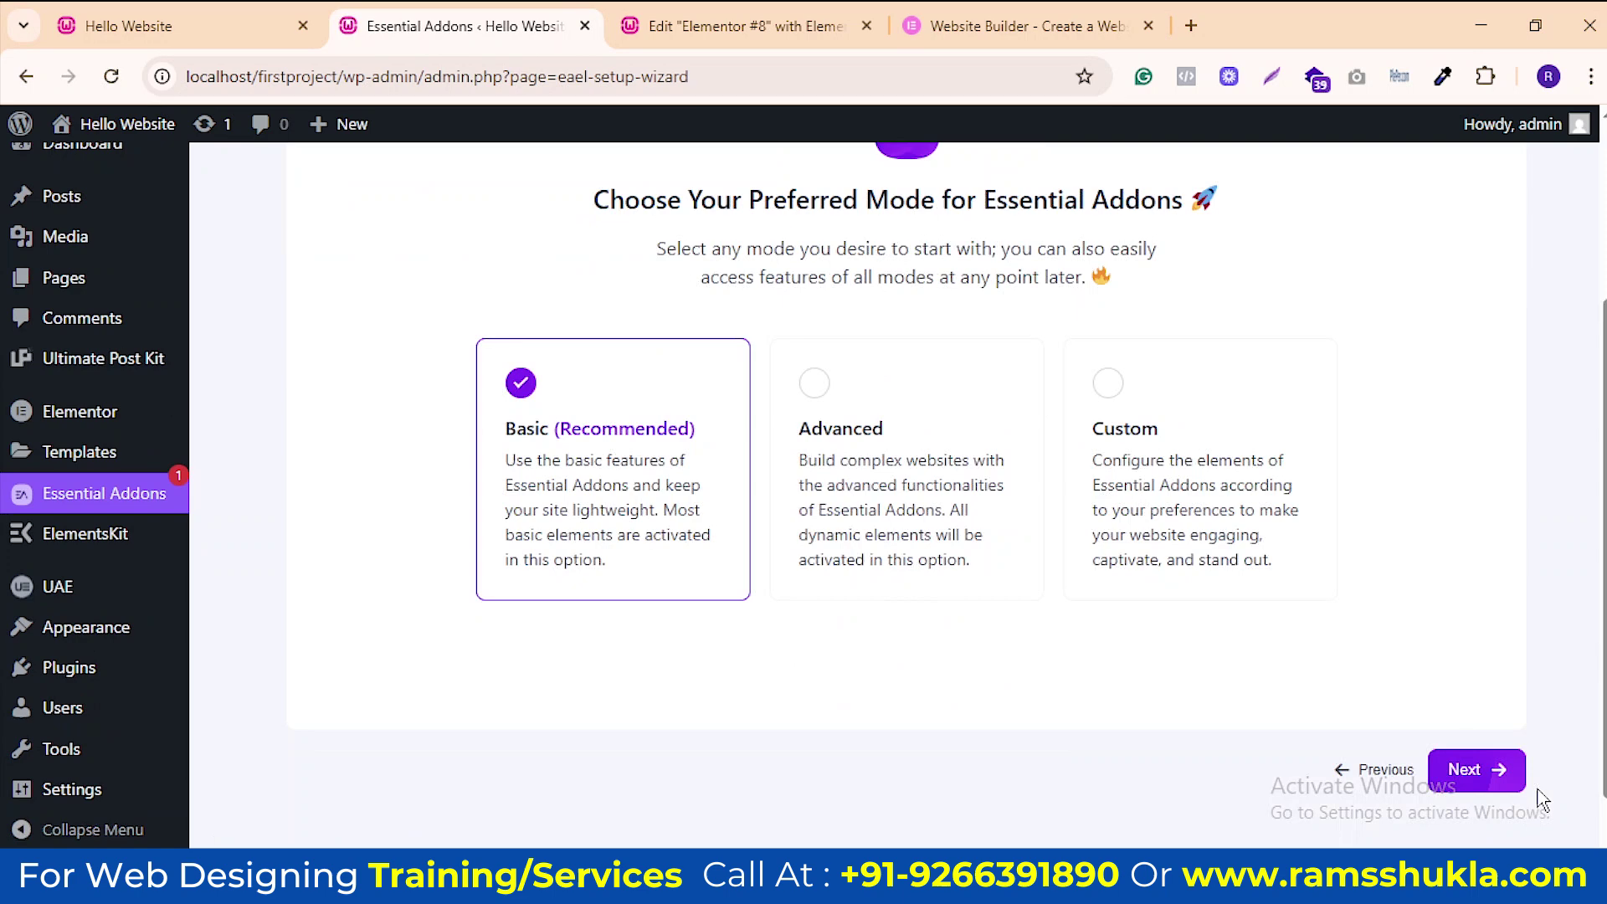
{"action": "left_click", "coordinate": [1470, 770]}
{"action": "scroll", "coordinate": [837, 377], "scroll_direction": "down", "scroll_amount": 8}
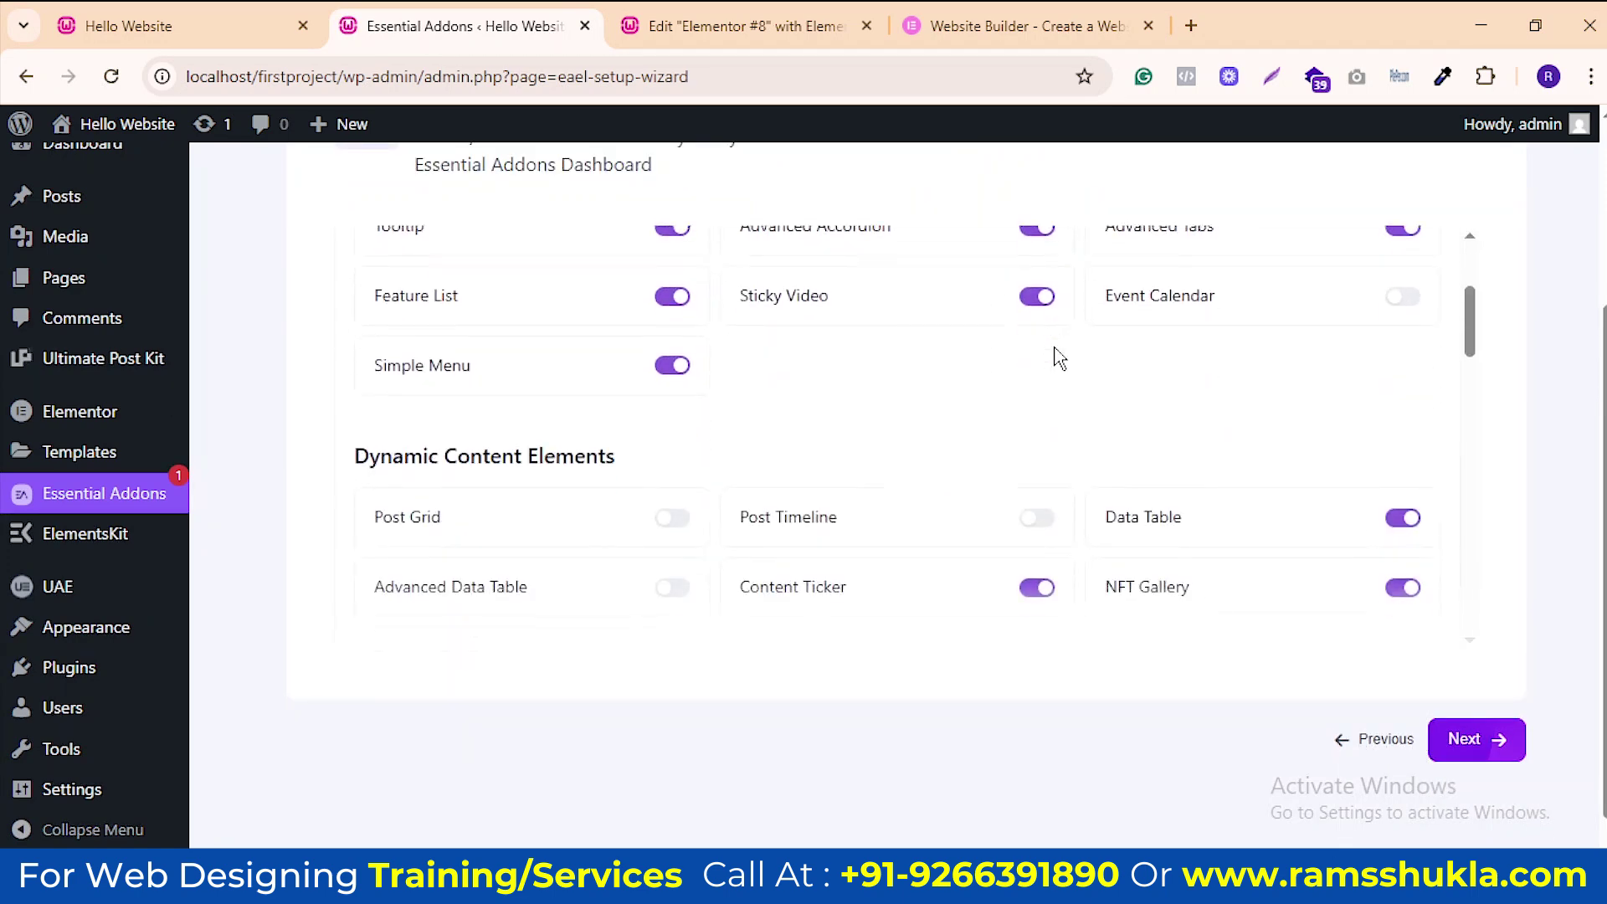
{"action": "scroll", "coordinate": [837, 423], "scroll_direction": "down", "scroll_amount": 3}
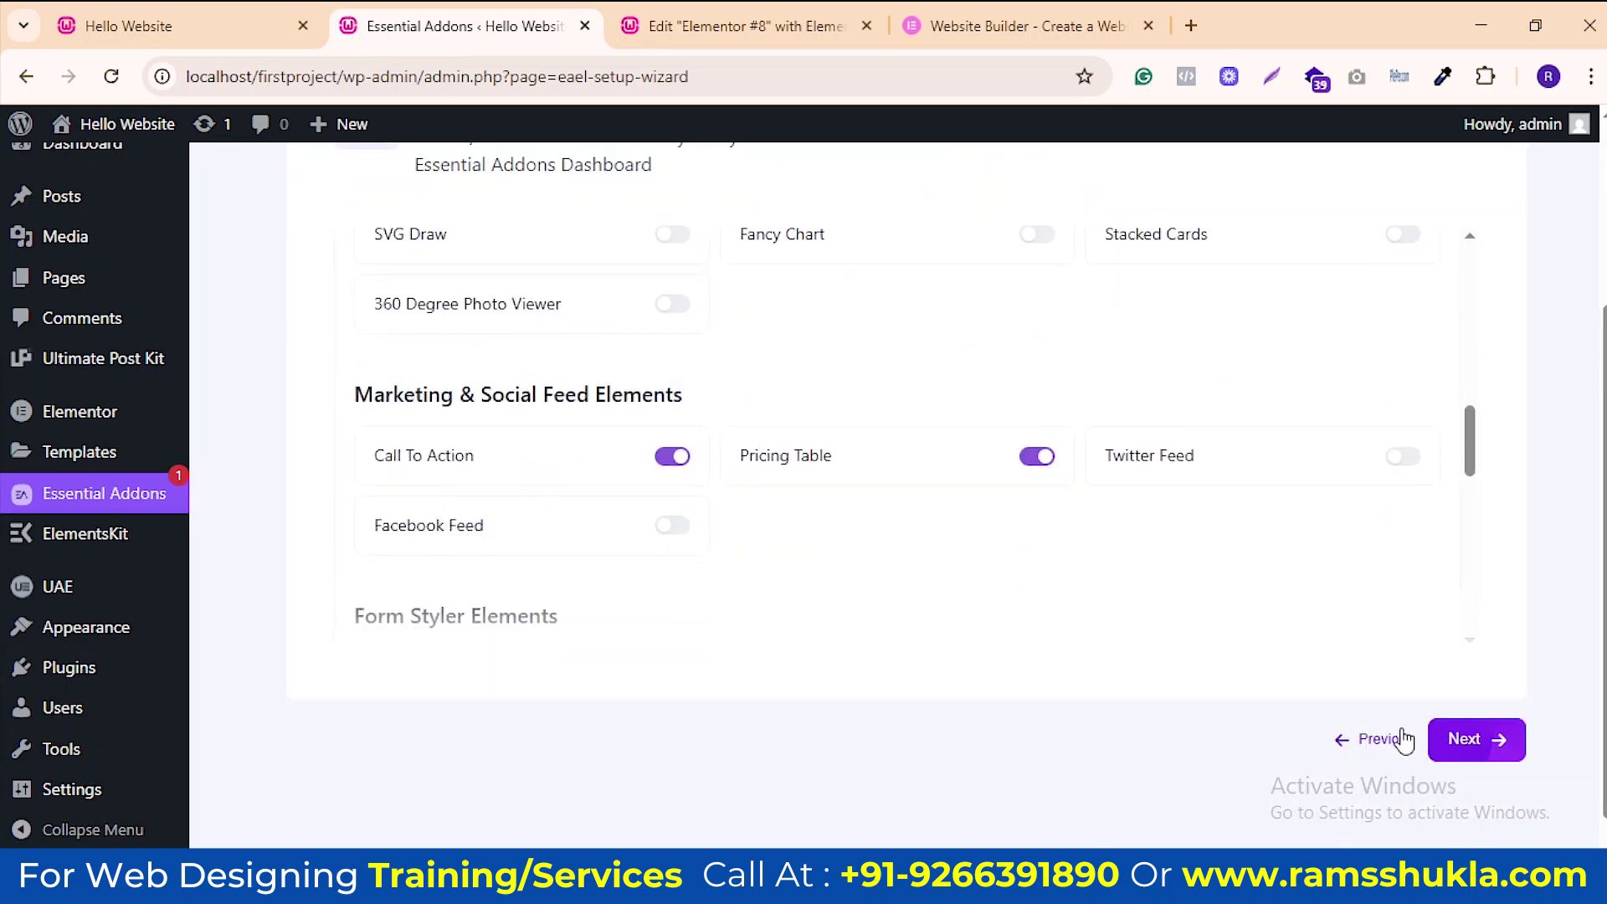
Continue past the Elements and Go PRO stages and enable the ready templates and Gutenberg blocks
{"action": "left_click", "coordinate": [1464, 739]}
{"action": "left_click", "coordinate": [1490, 720]}
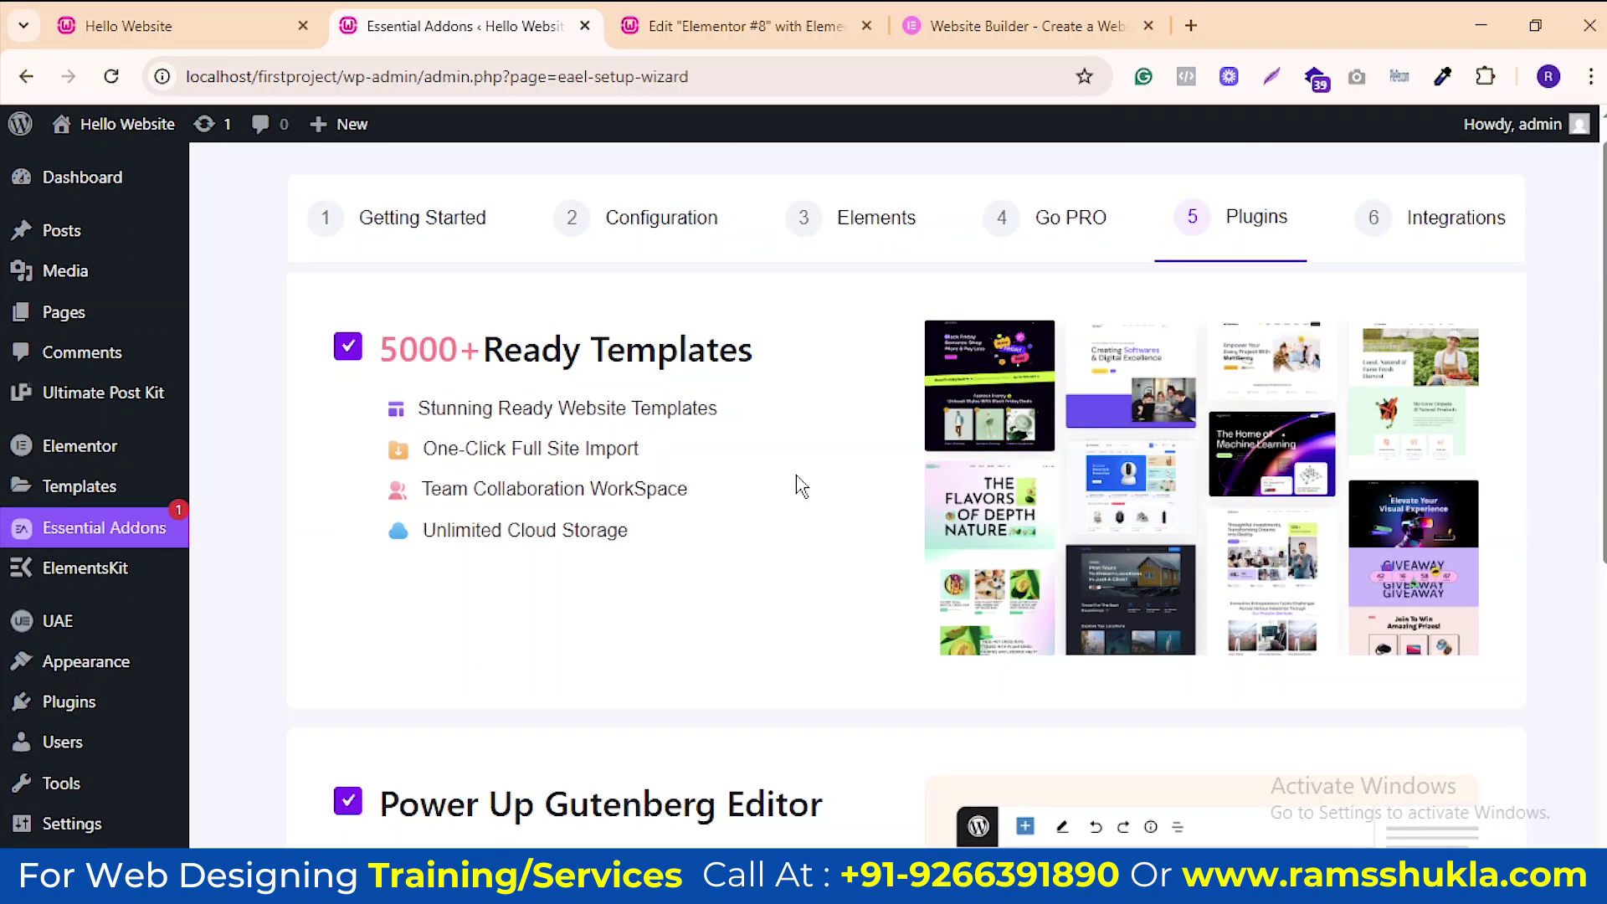
{"action": "scroll", "coordinate": [1561, 639], "scroll_direction": "down", "scroll_amount": 5}
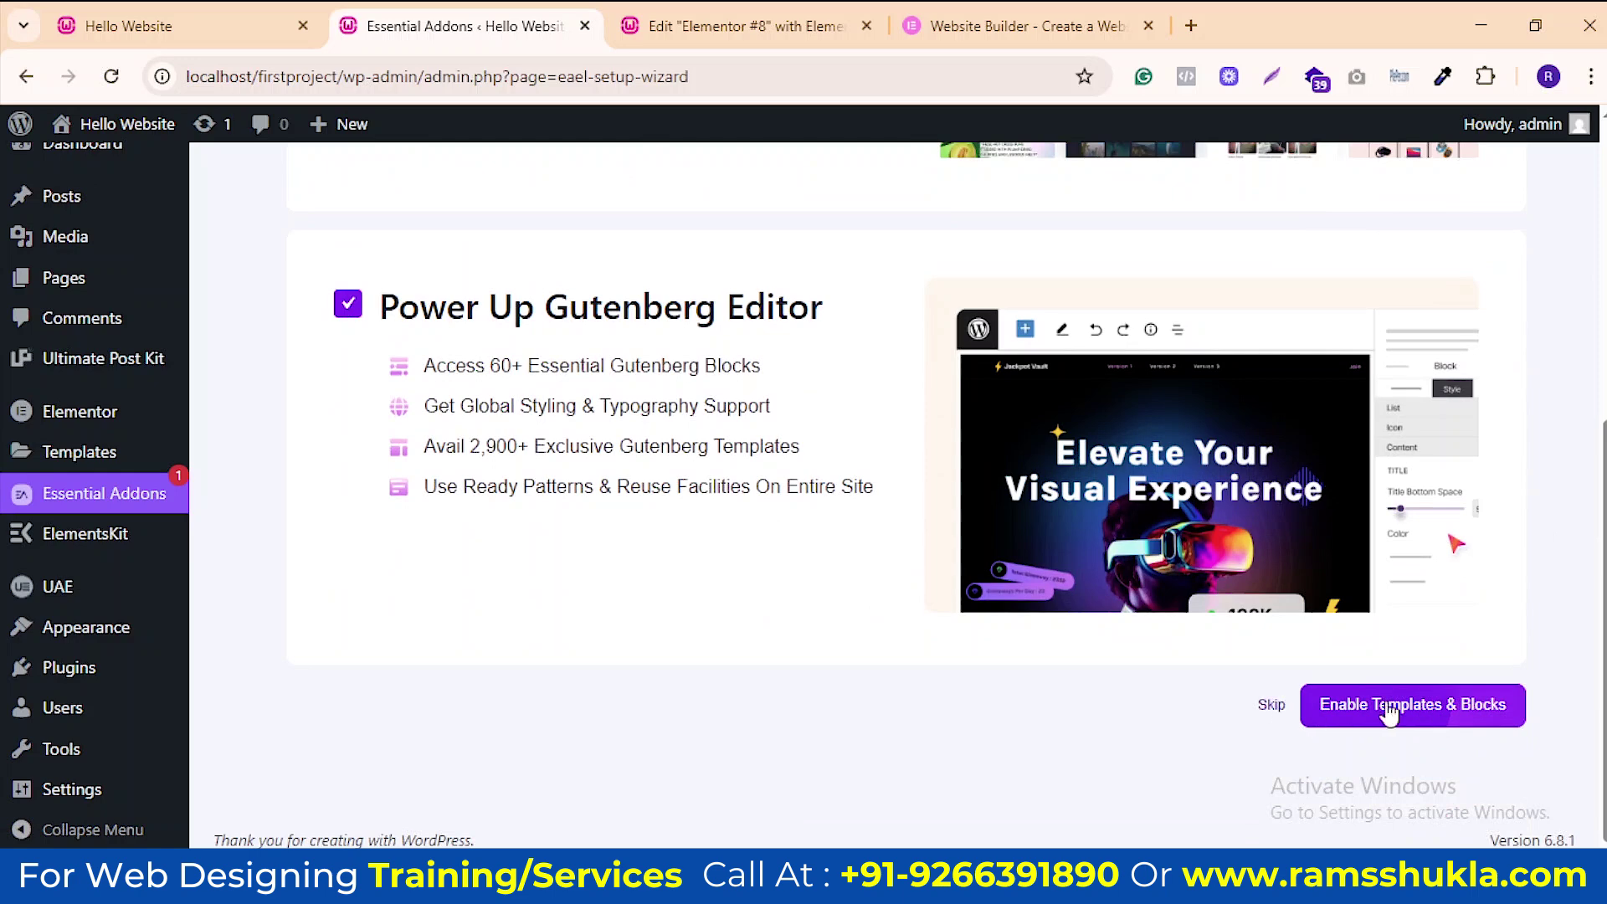
{"action": "left_click", "coordinate": [1437, 713]}
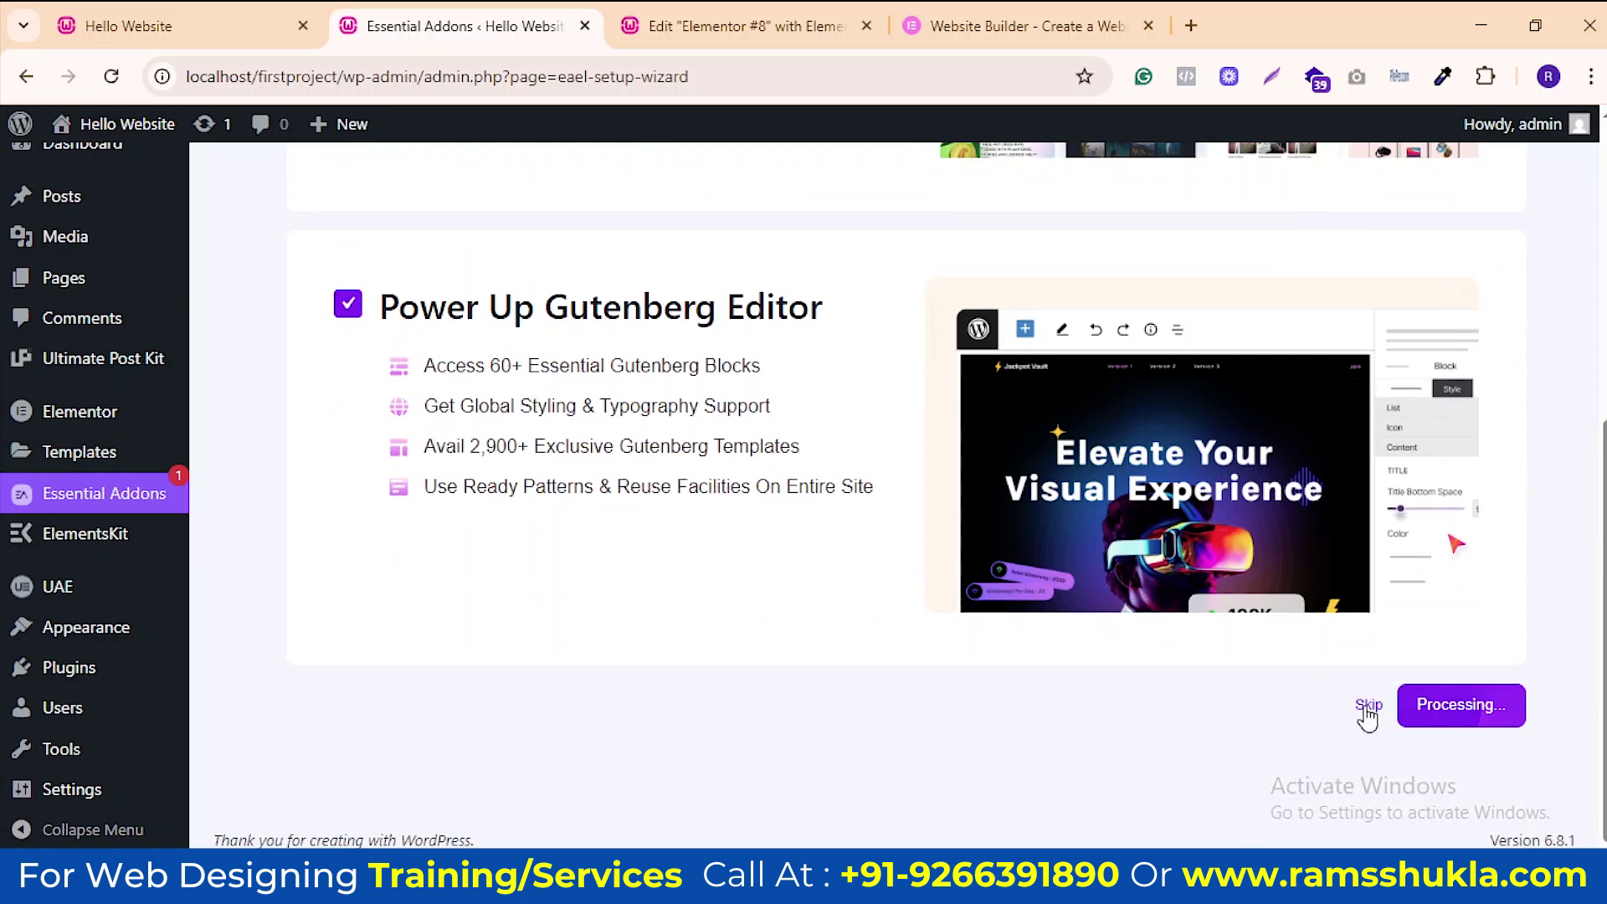
Reload the Elementor #8 page in the editor to load the Essential Addons widgets, checking the setup wizard meanwhile
{"action": "key", "text": "ctrl+Tab"}
{"action": "left_click", "coordinate": [111, 76]}
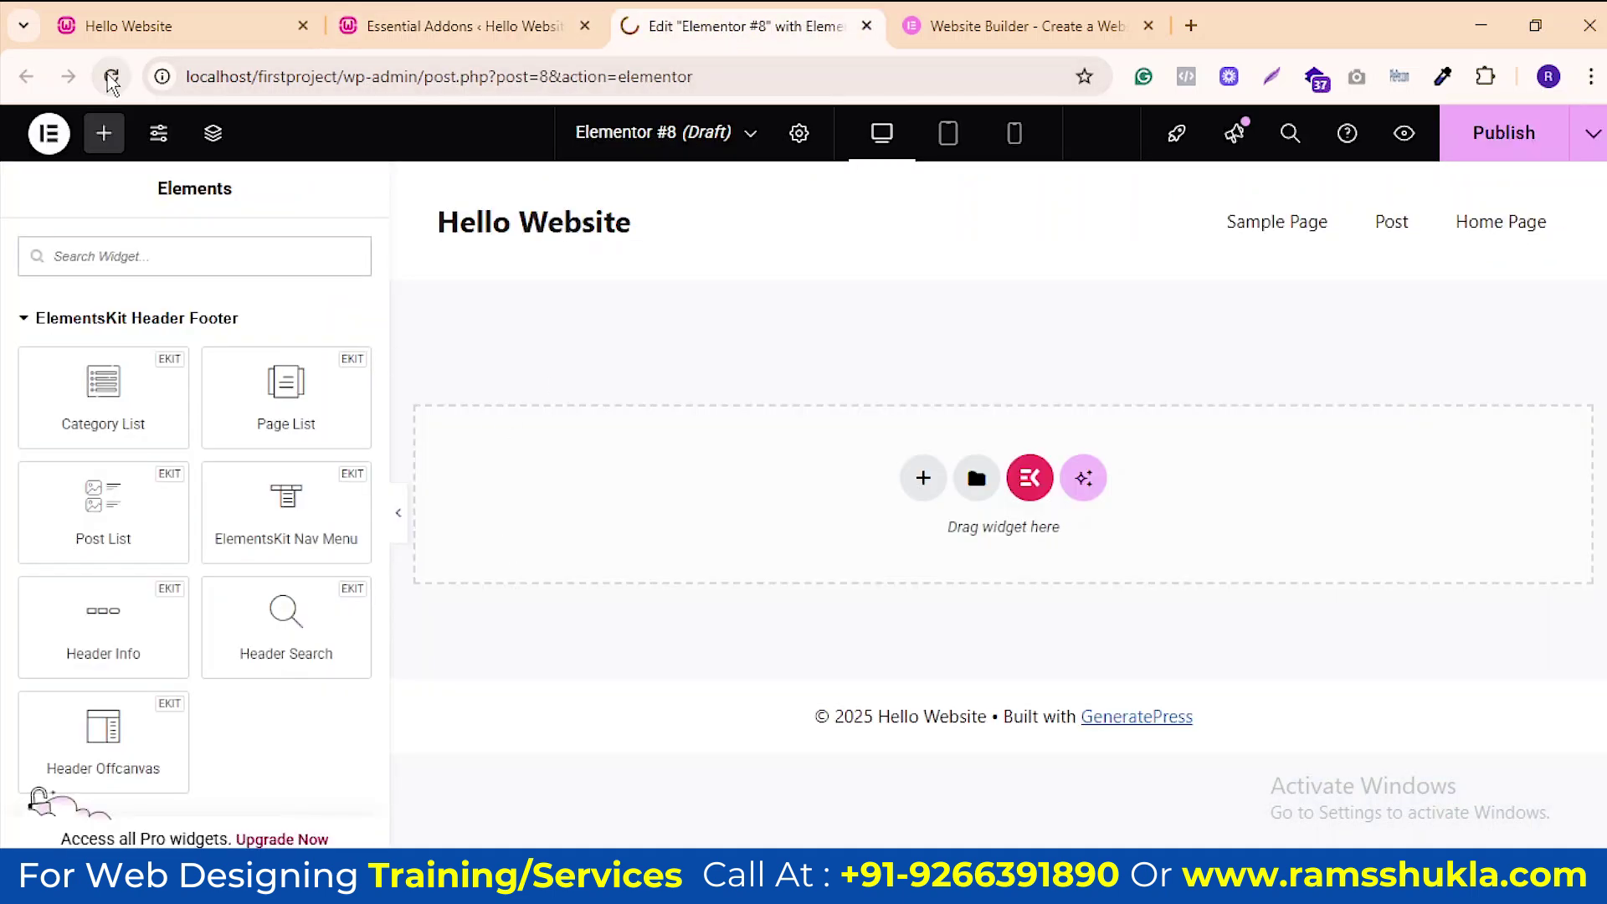
{"action": "left_click", "coordinate": [502, 25]}
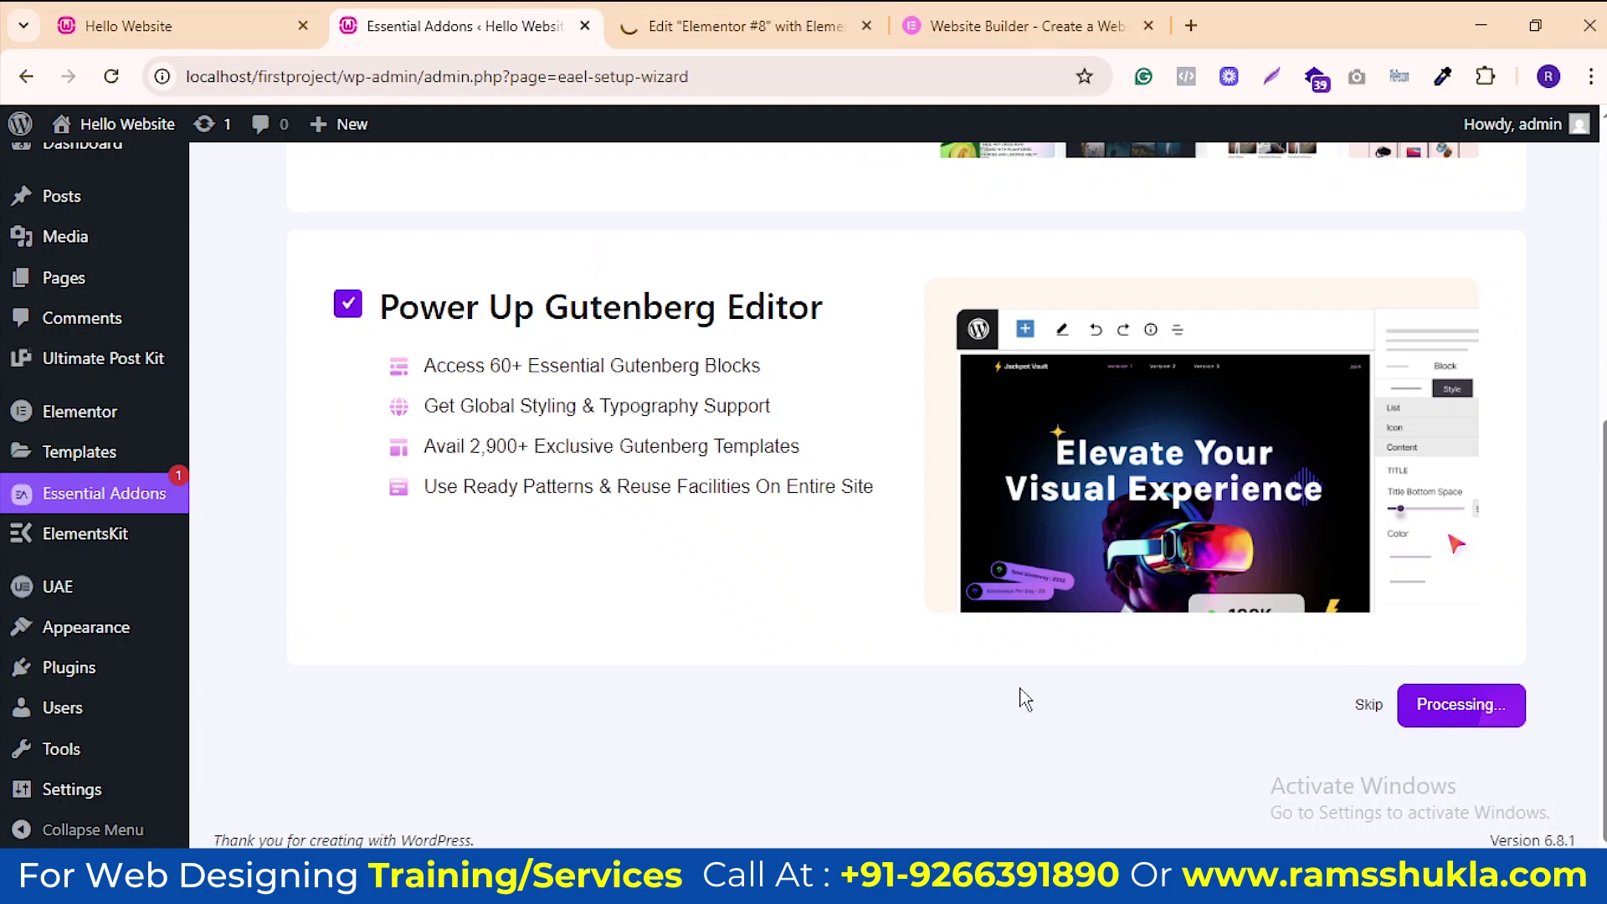
{"action": "key", "text": "ctrl+Tab"}
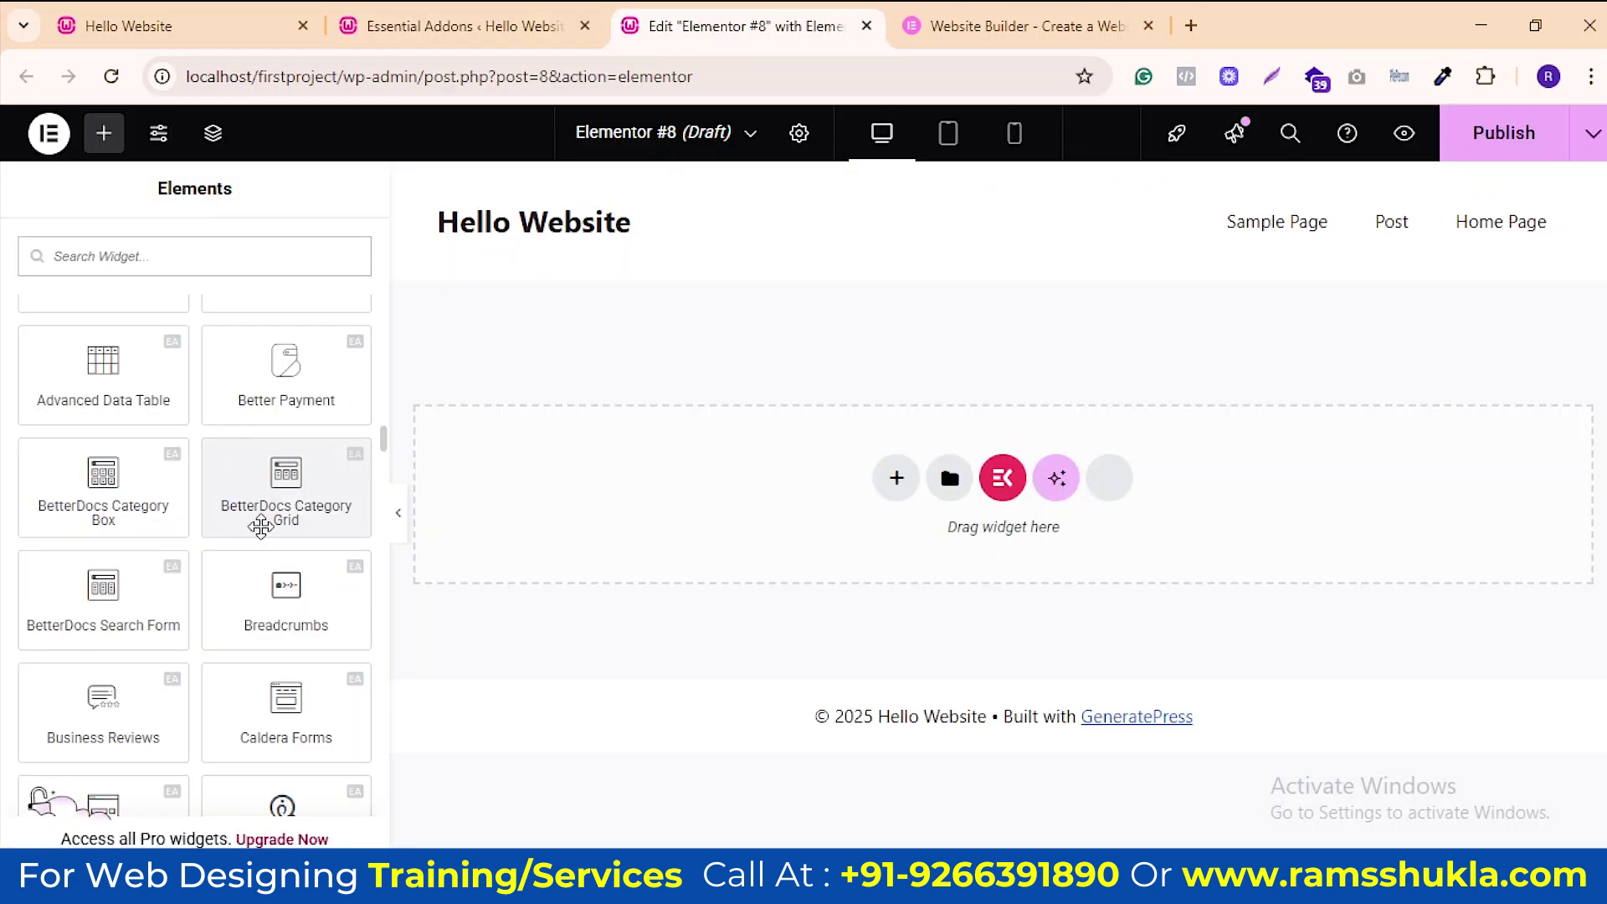
Review the free widgets in the Essential Addons group of the Elementor editor, from Advanced Accordion to the Woo product widgets
{"action": "scroll", "coordinate": [179, 534], "scroll_direction": "up", "scroll_amount": 2}
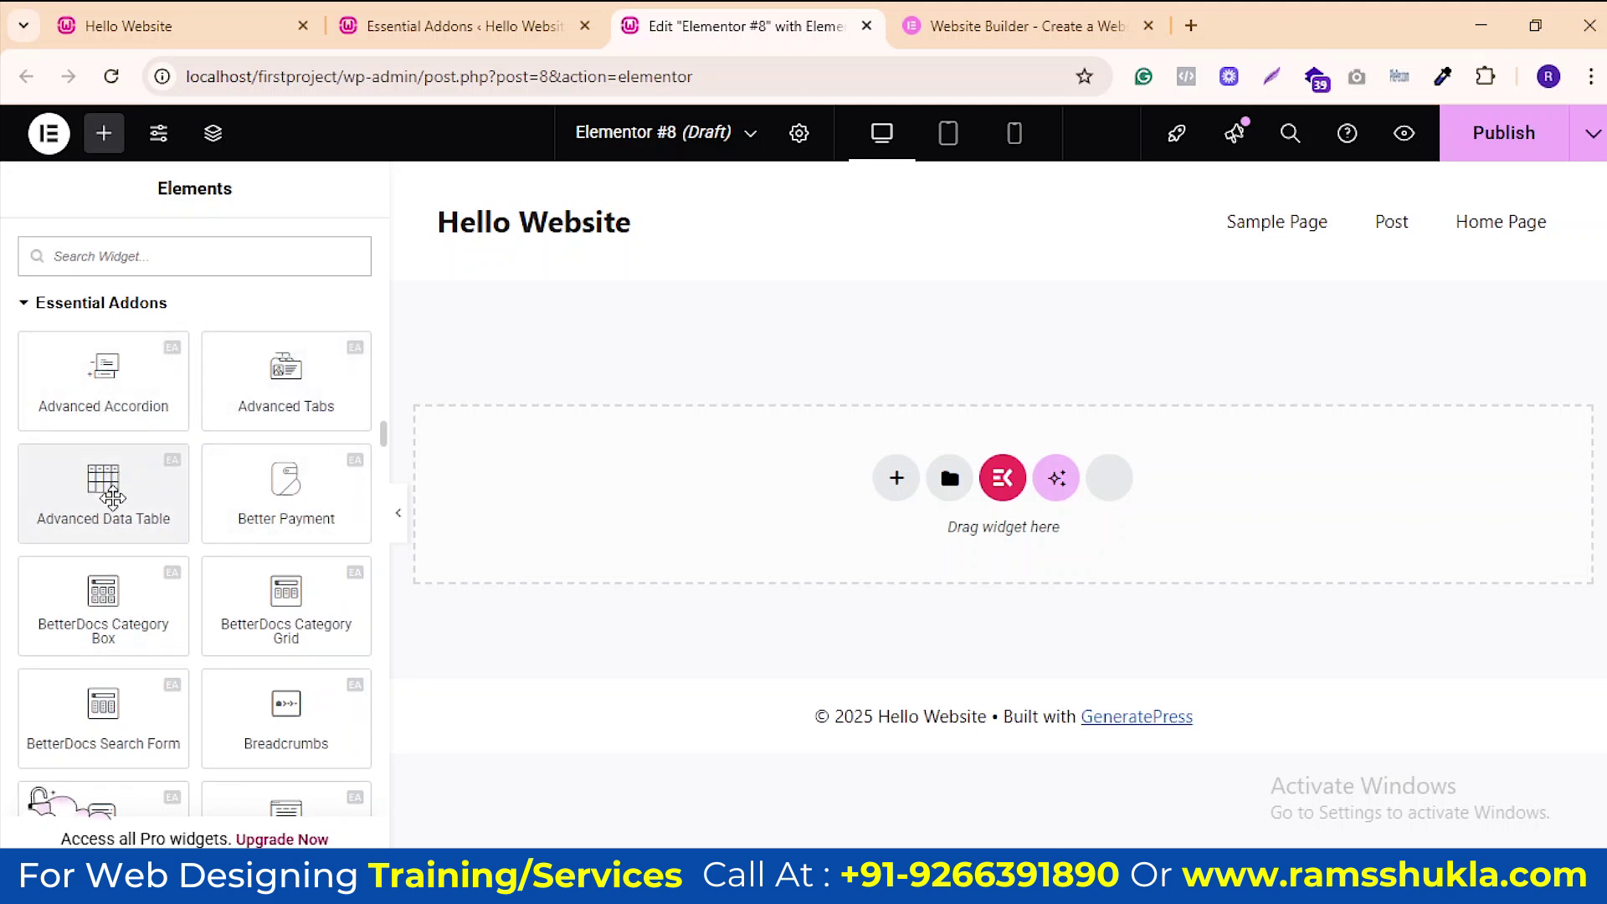
{"action": "scroll", "coordinate": [168, 620], "scroll_direction": "down", "scroll_amount": 5}
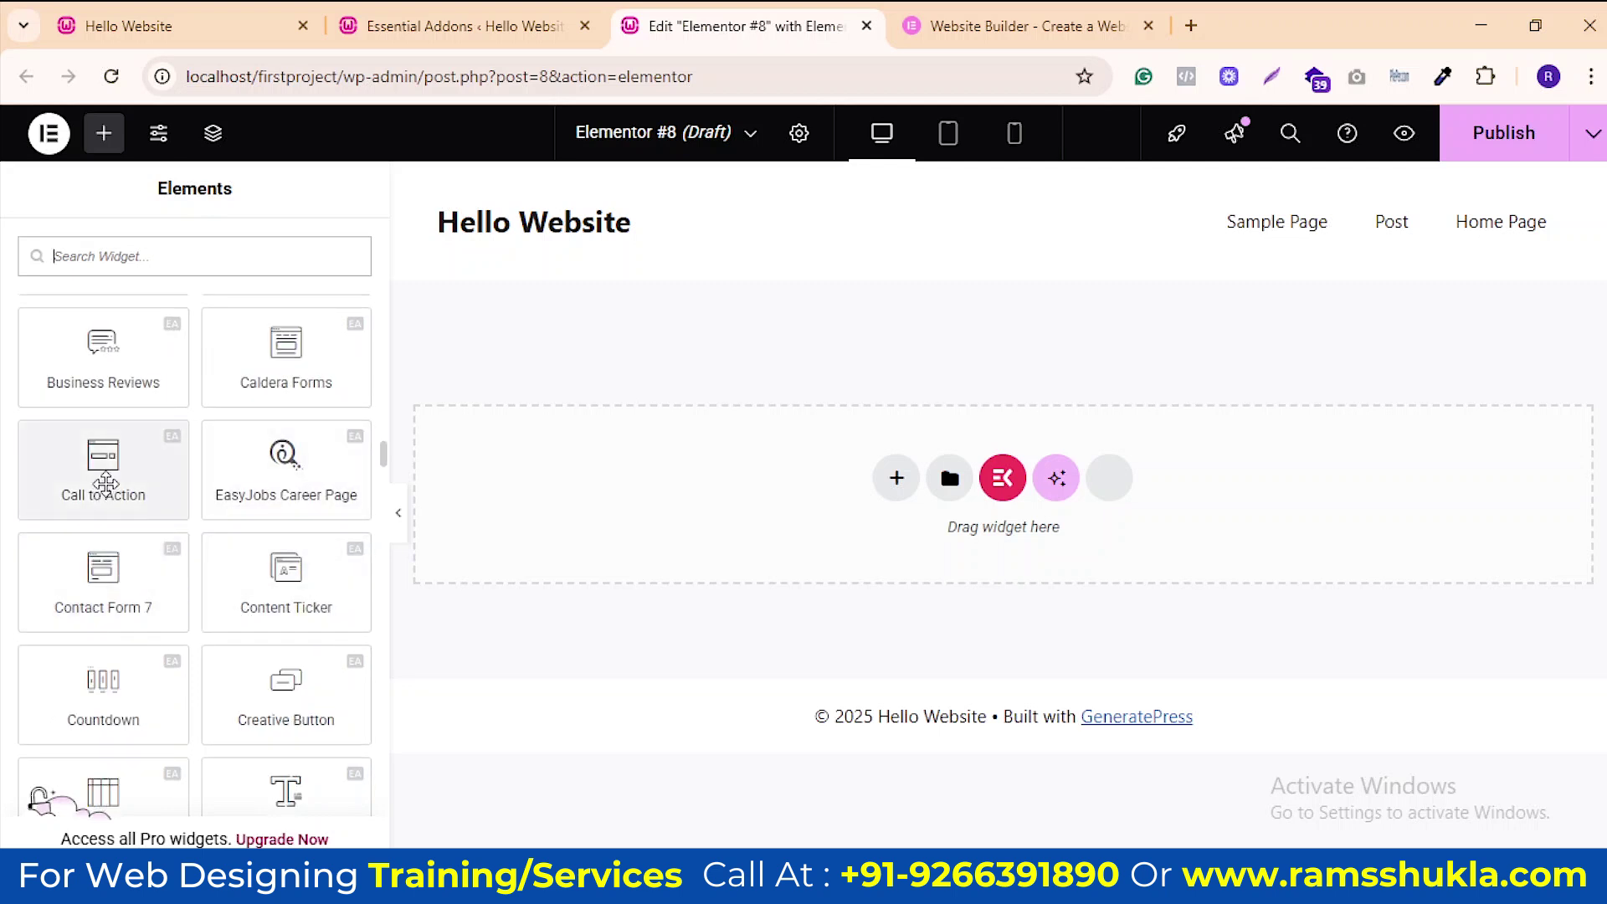
{"action": "scroll", "coordinate": [285, 590], "scroll_direction": "down", "scroll_amount": 1}
{"action": "scroll", "coordinate": [316, 614], "scroll_direction": "down", "scroll_amount": 3}
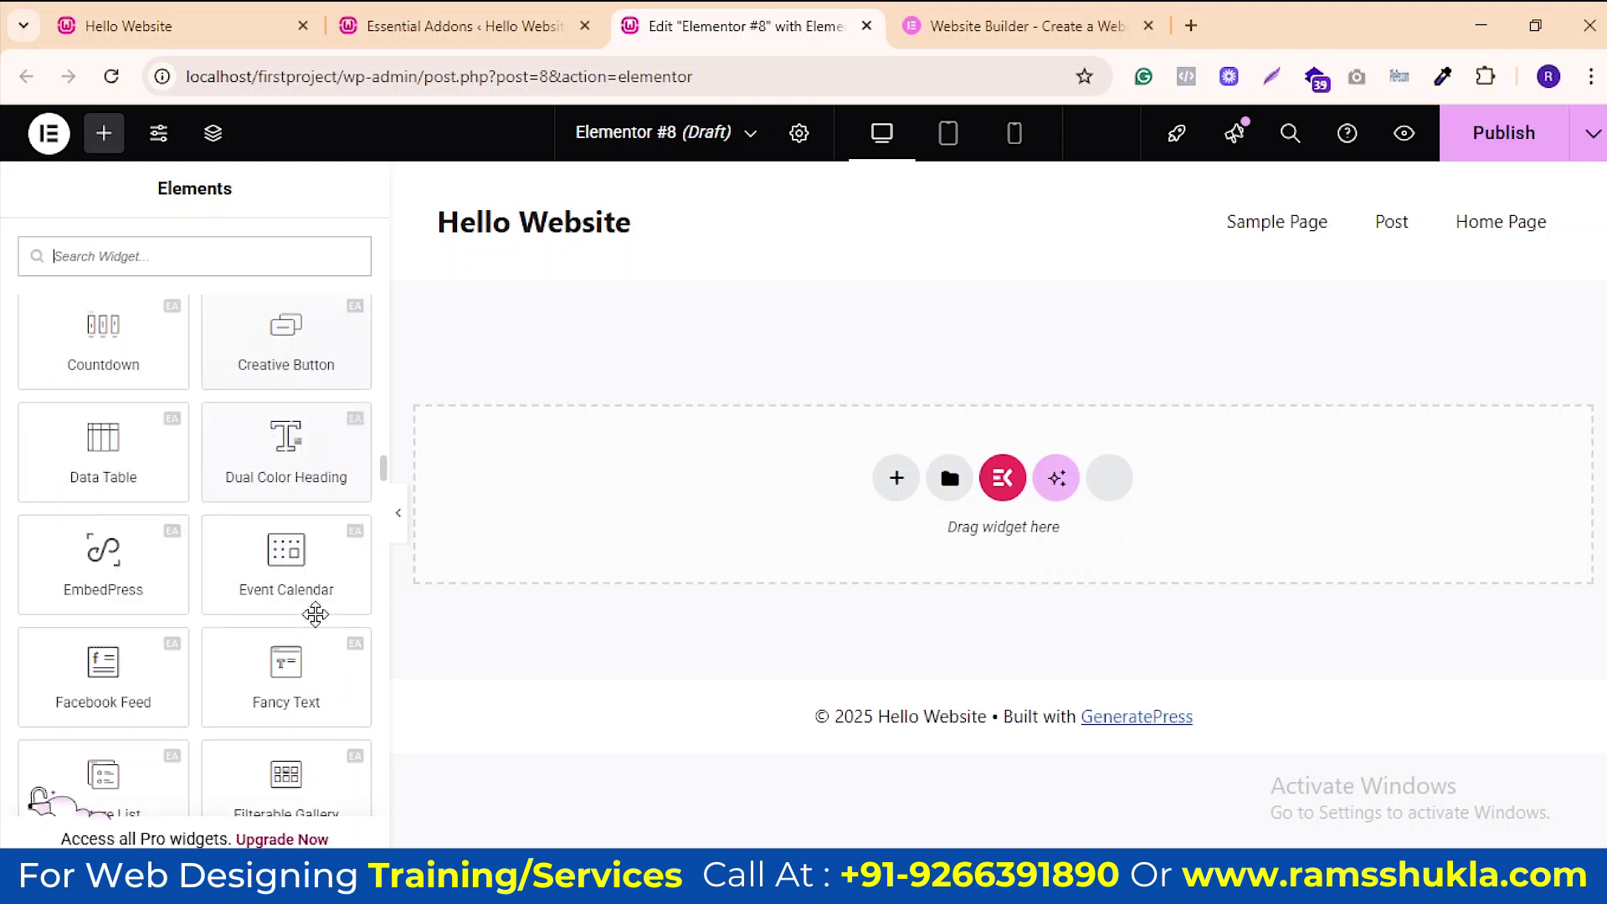
{"action": "scroll", "coordinate": [126, 609], "scroll_direction": "down", "scroll_amount": 6}
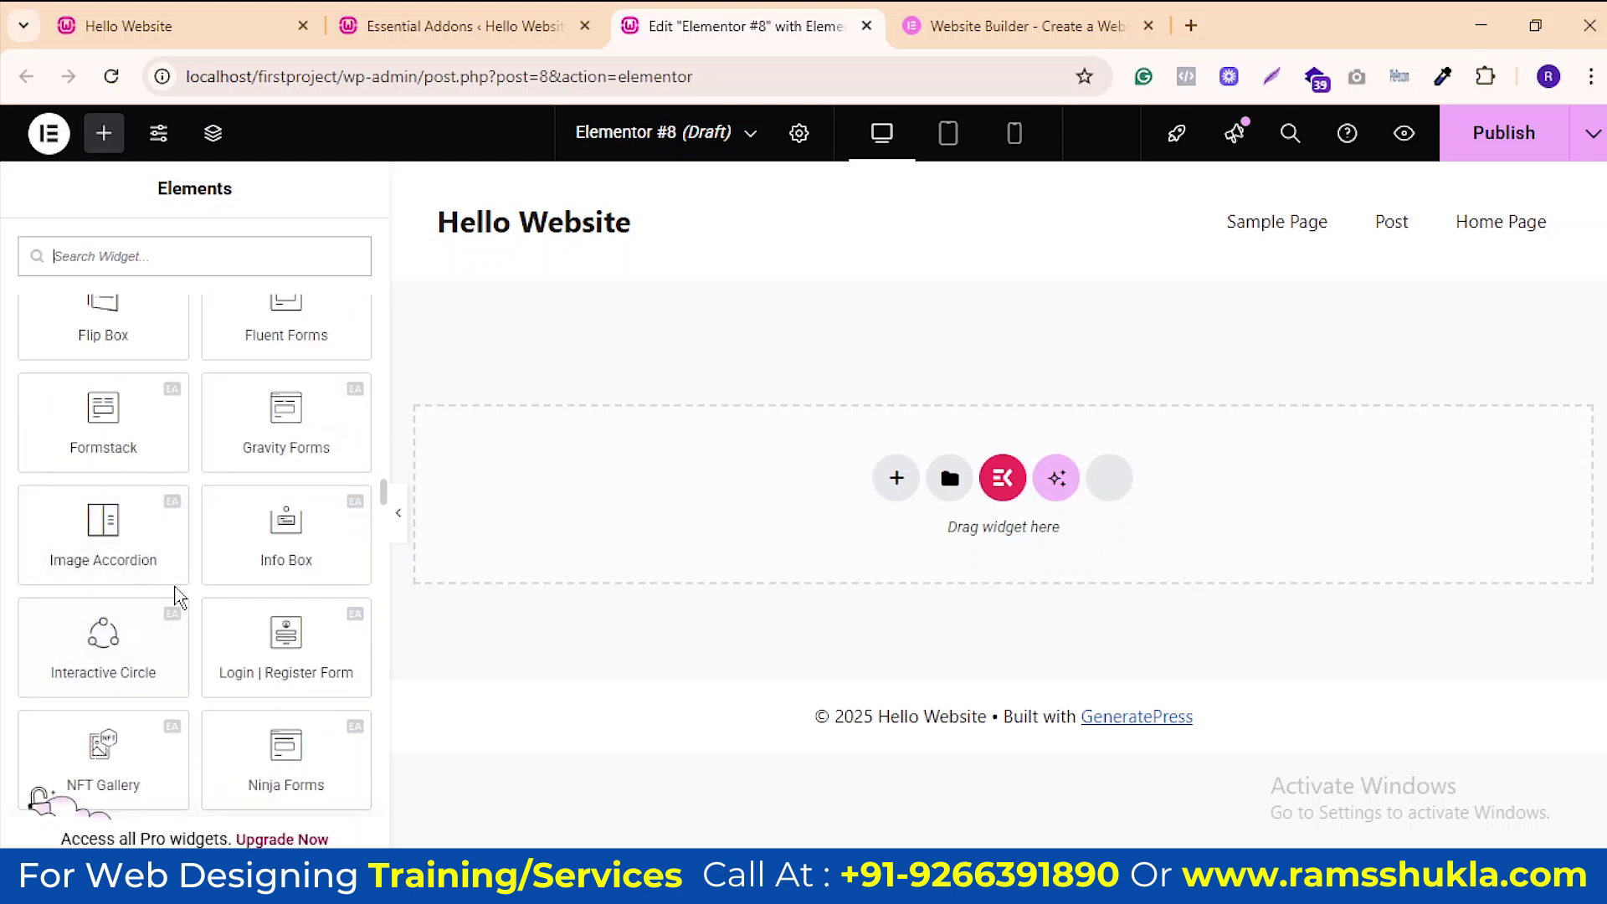
{"action": "scroll", "coordinate": [177, 604], "scroll_direction": "down", "scroll_amount": 3}
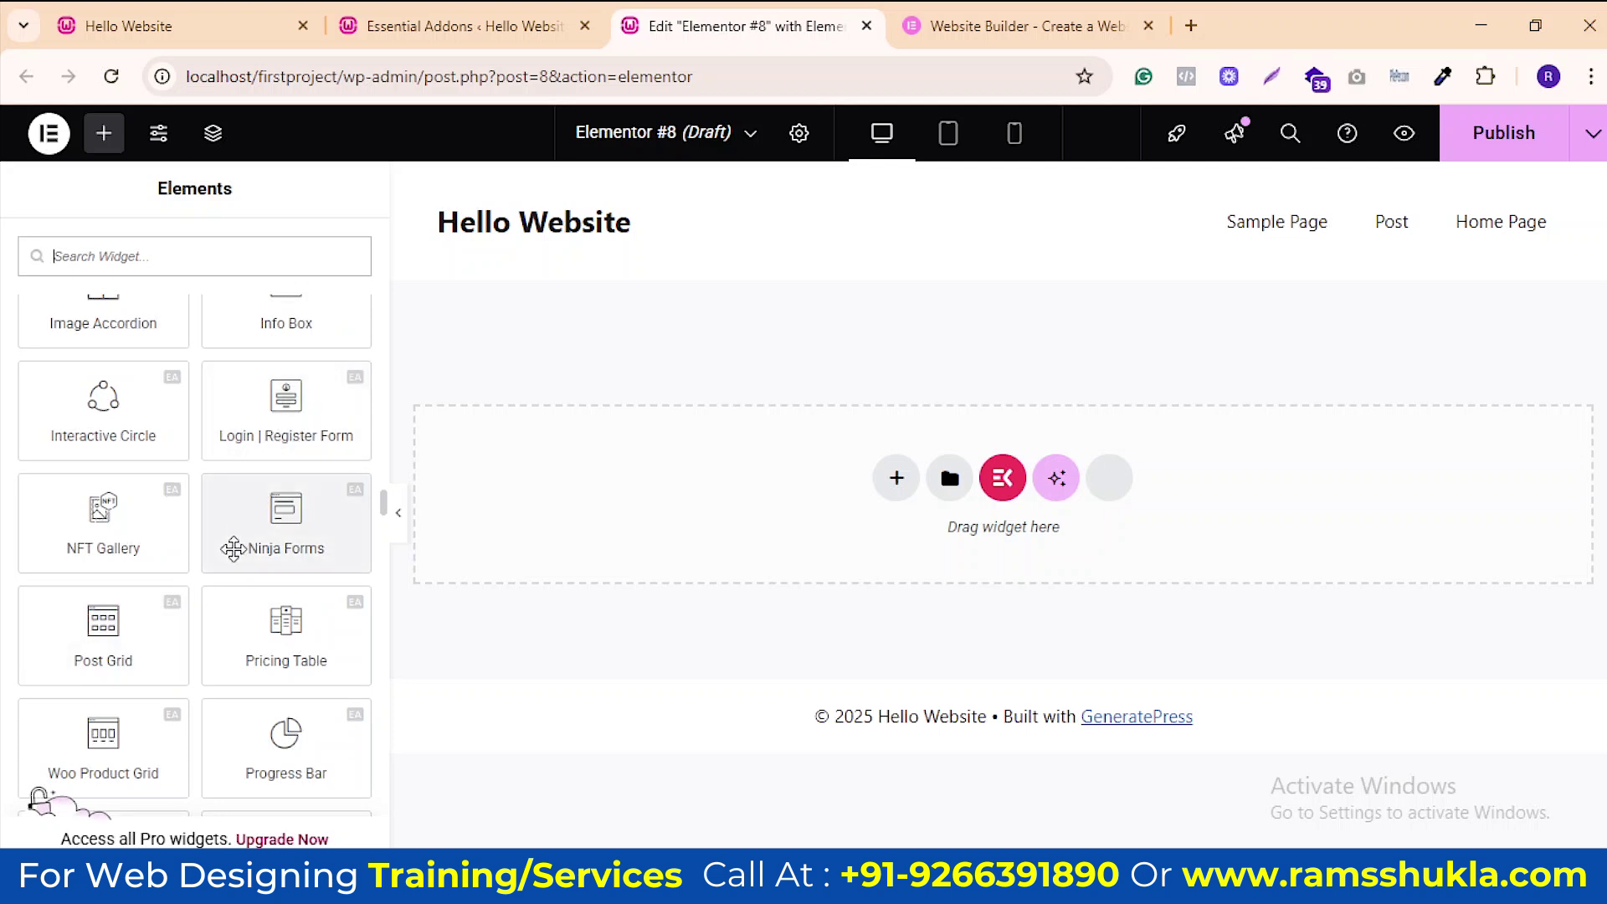
{"action": "scroll", "coordinate": [360, 578], "scroll_direction": "down", "scroll_amount": 2}
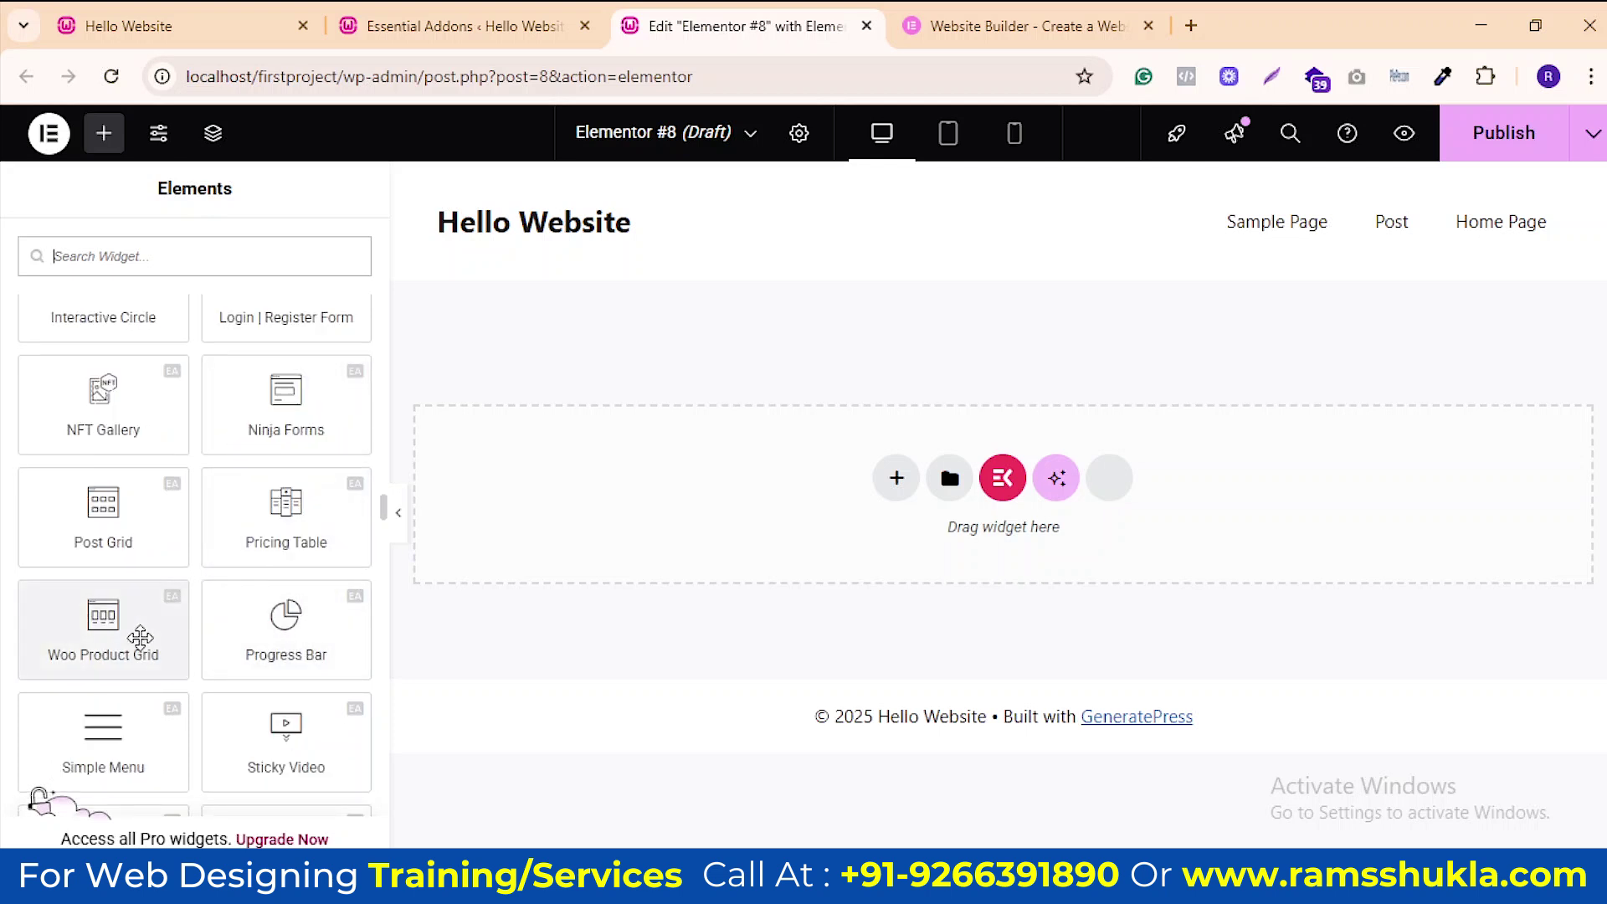
{"action": "scroll", "coordinate": [138, 640], "scroll_direction": "down", "scroll_amount": 2}
{"action": "scroll", "coordinate": [84, 611], "scroll_direction": "down", "scroll_amount": 3}
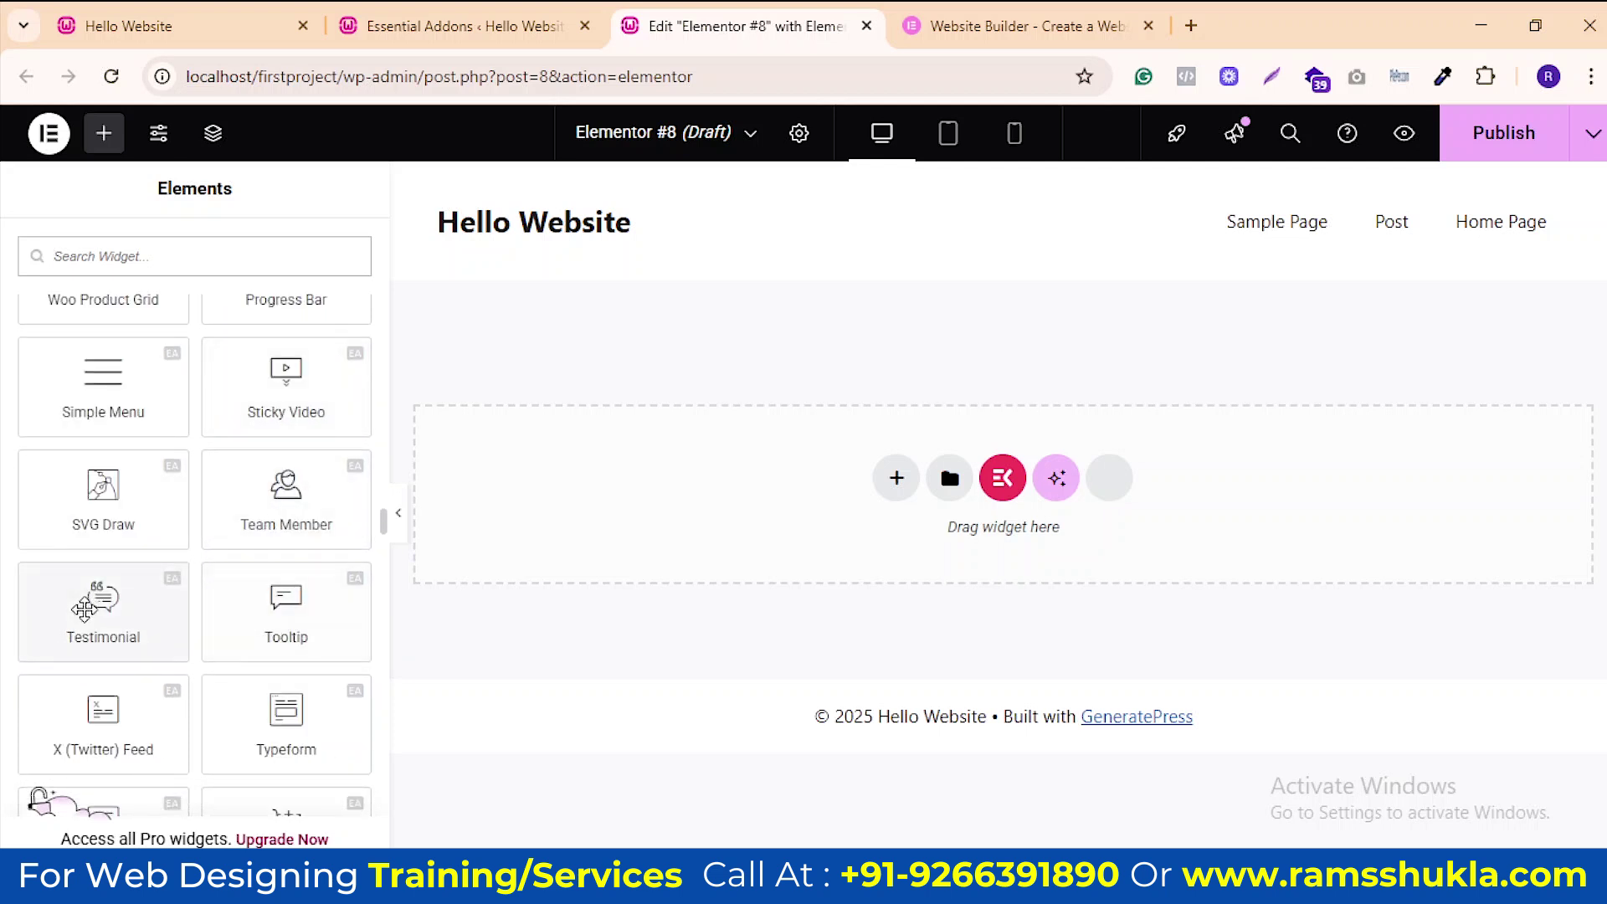
{"action": "scroll", "coordinate": [201, 577], "scroll_direction": "down", "scroll_amount": 5}
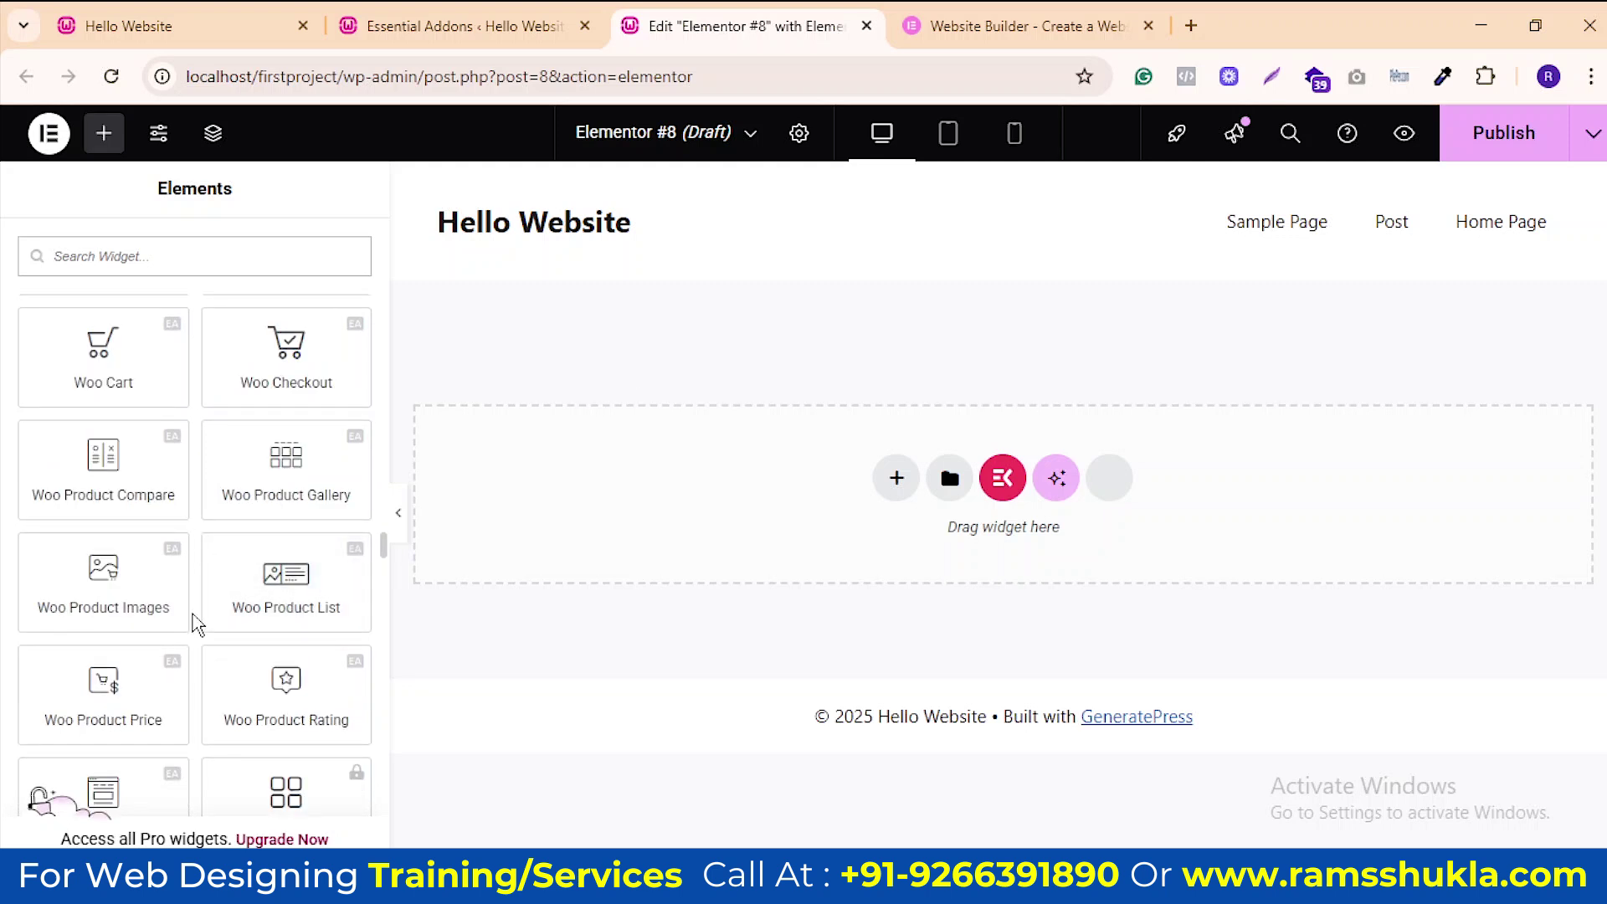
Look over the locked Essential Addons widgets and the remaining widget groups down to the WordPress group
{"action": "scroll", "coordinate": [194, 621], "scroll_direction": "down", "scroll_amount": 2}
{"action": "scroll", "coordinate": [173, 582], "scroll_direction": "down", "scroll_amount": 4}
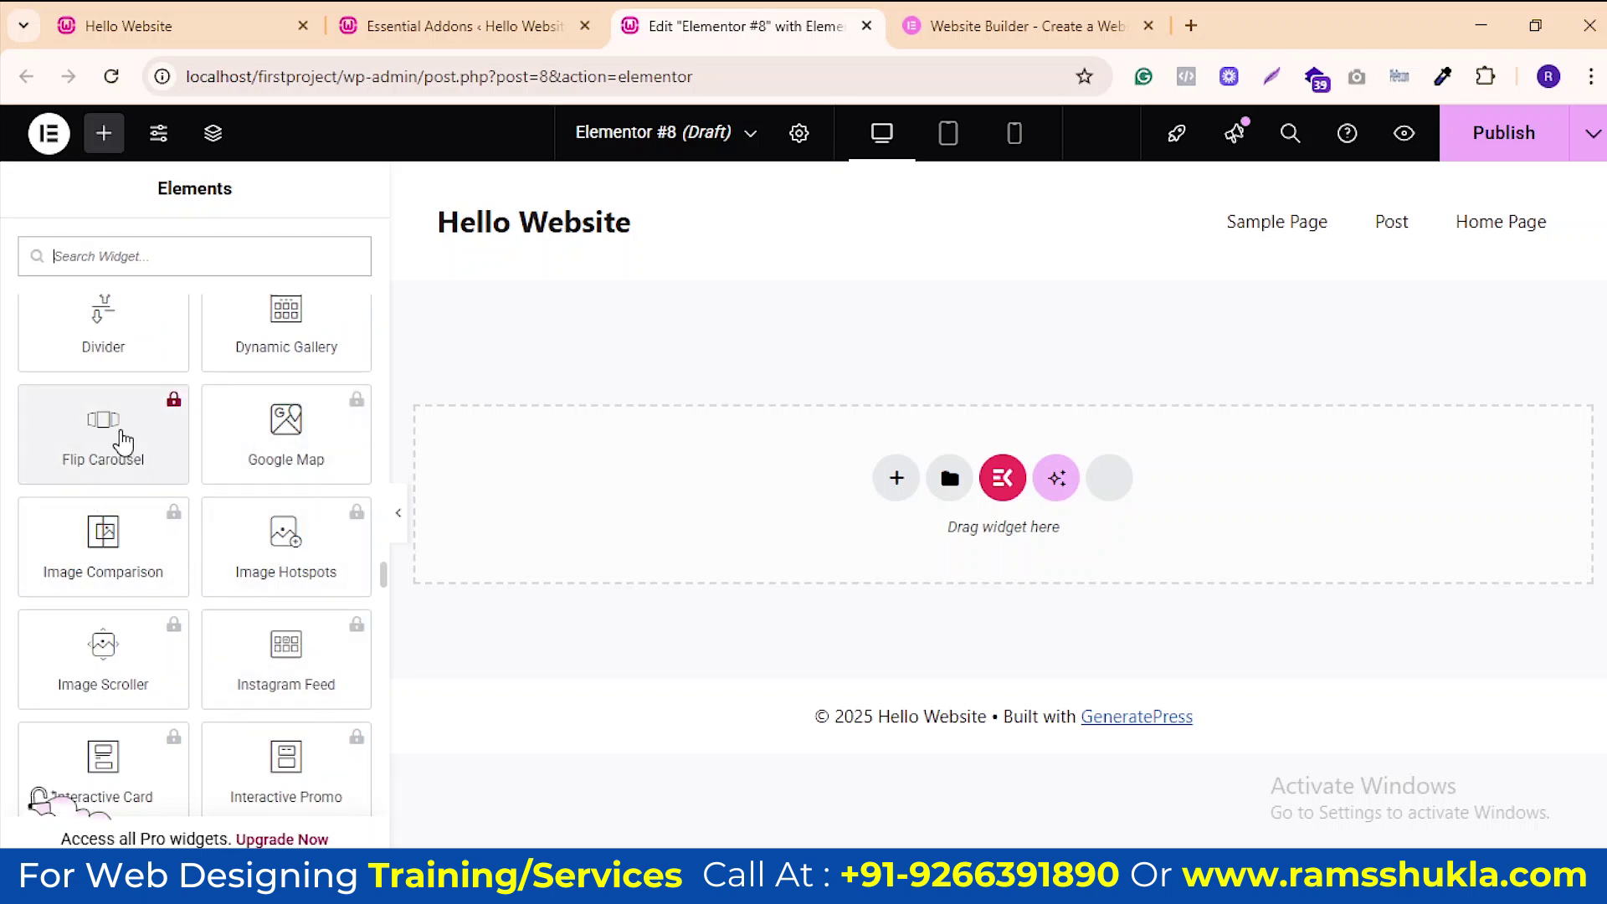
{"action": "scroll", "coordinate": [155, 563], "scroll_direction": "down", "scroll_amount": 10}
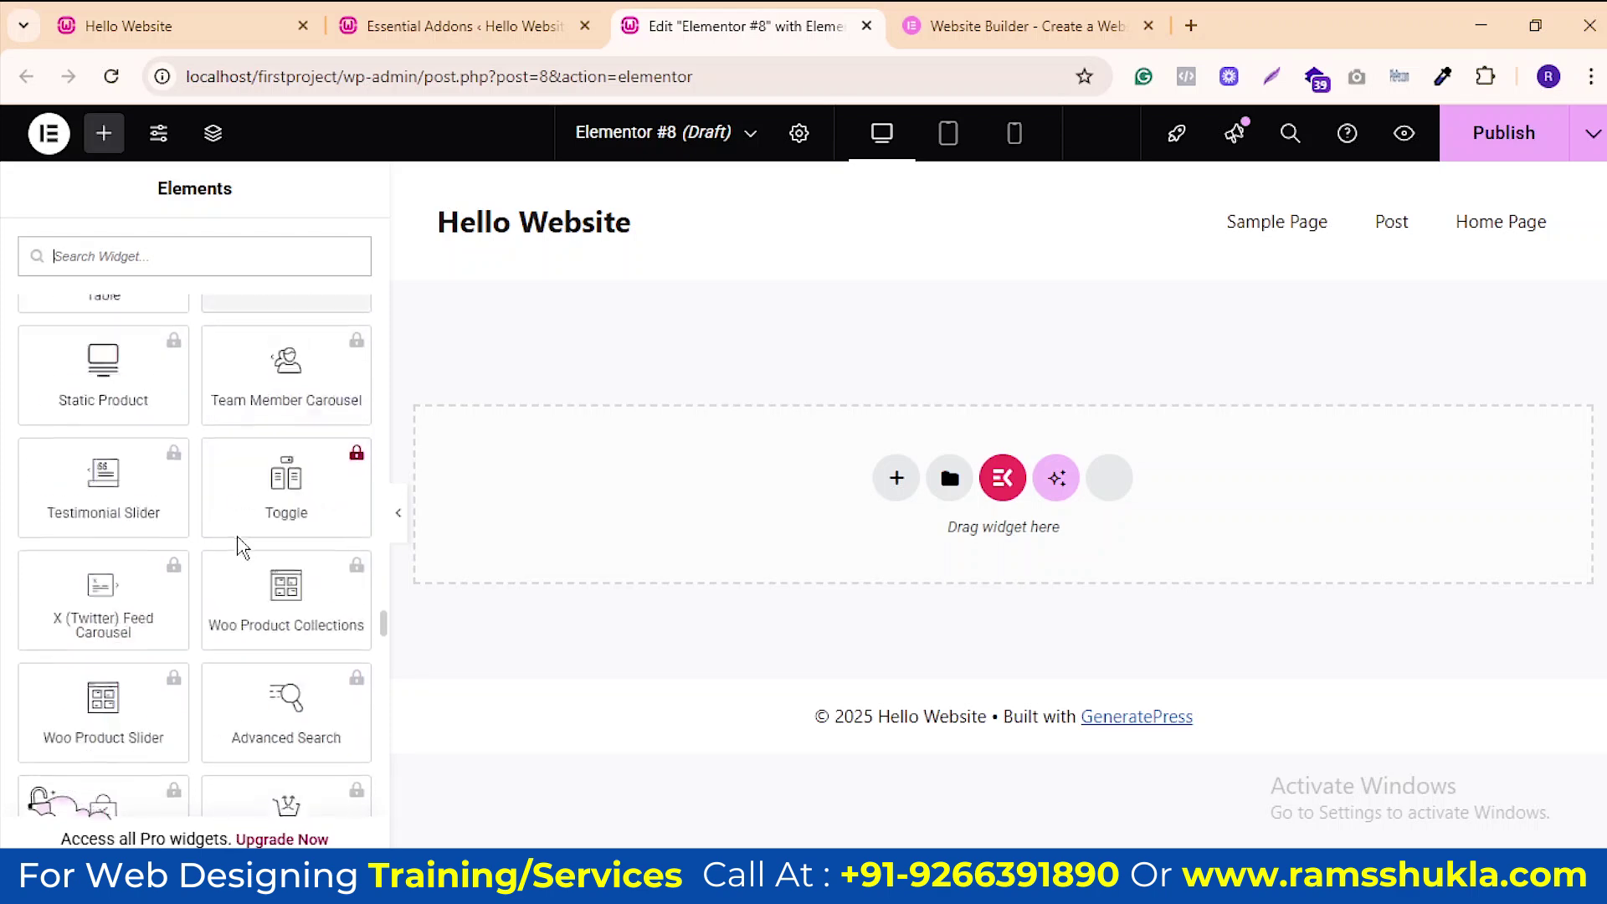
{"action": "scroll", "coordinate": [234, 536], "scroll_direction": "down", "scroll_amount": 8}
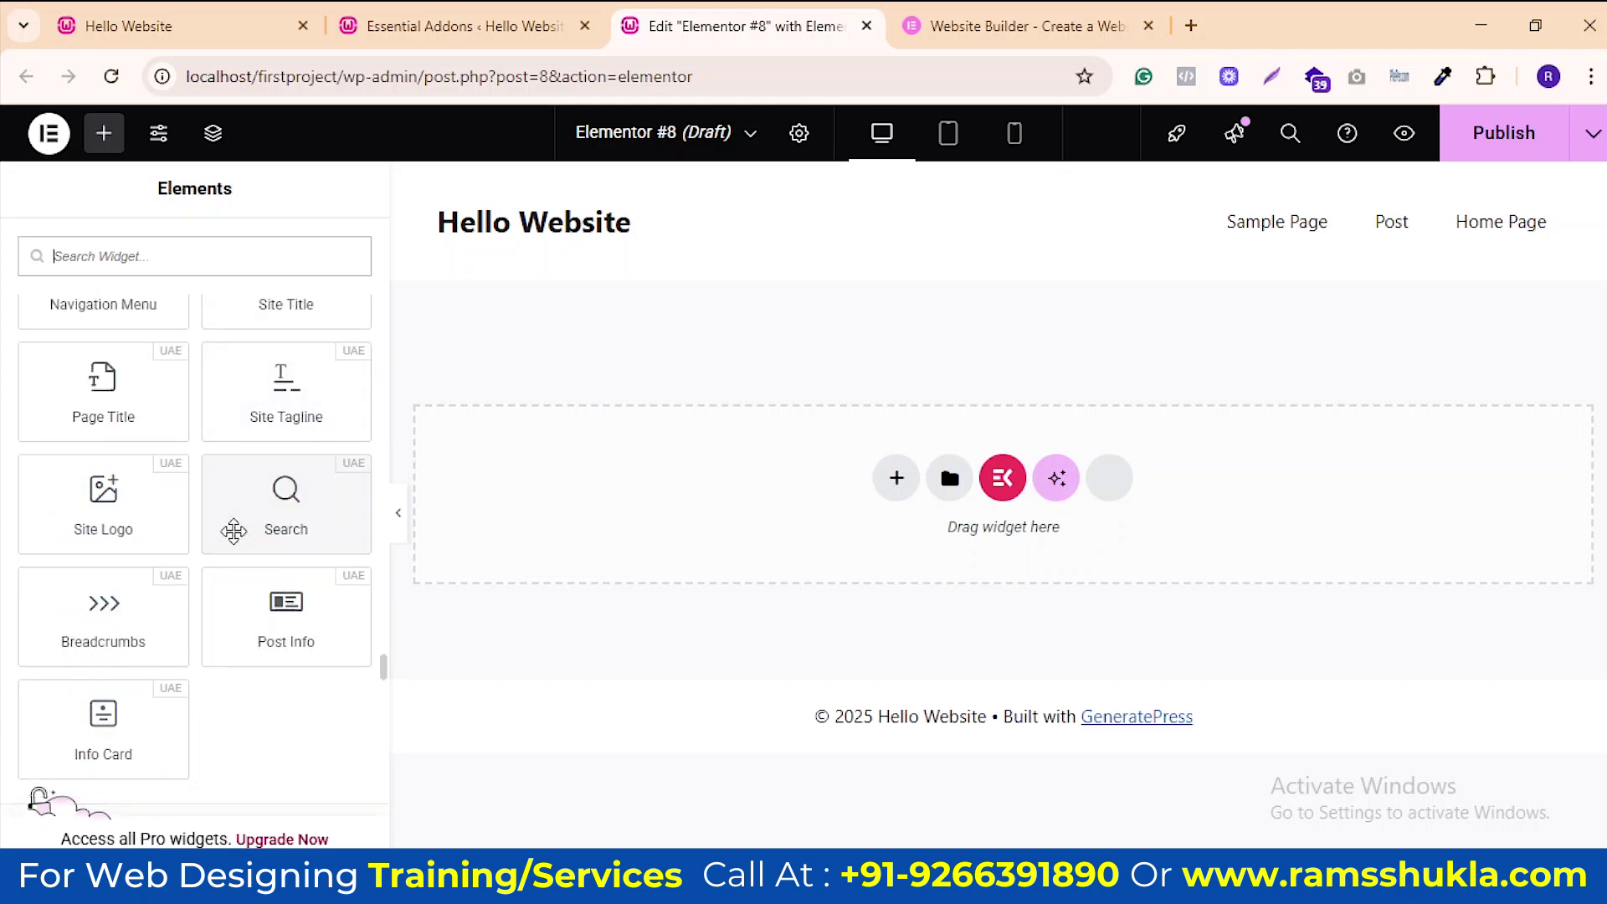
{"action": "scroll", "coordinate": [230, 545], "scroll_direction": "down", "scroll_amount": 10}
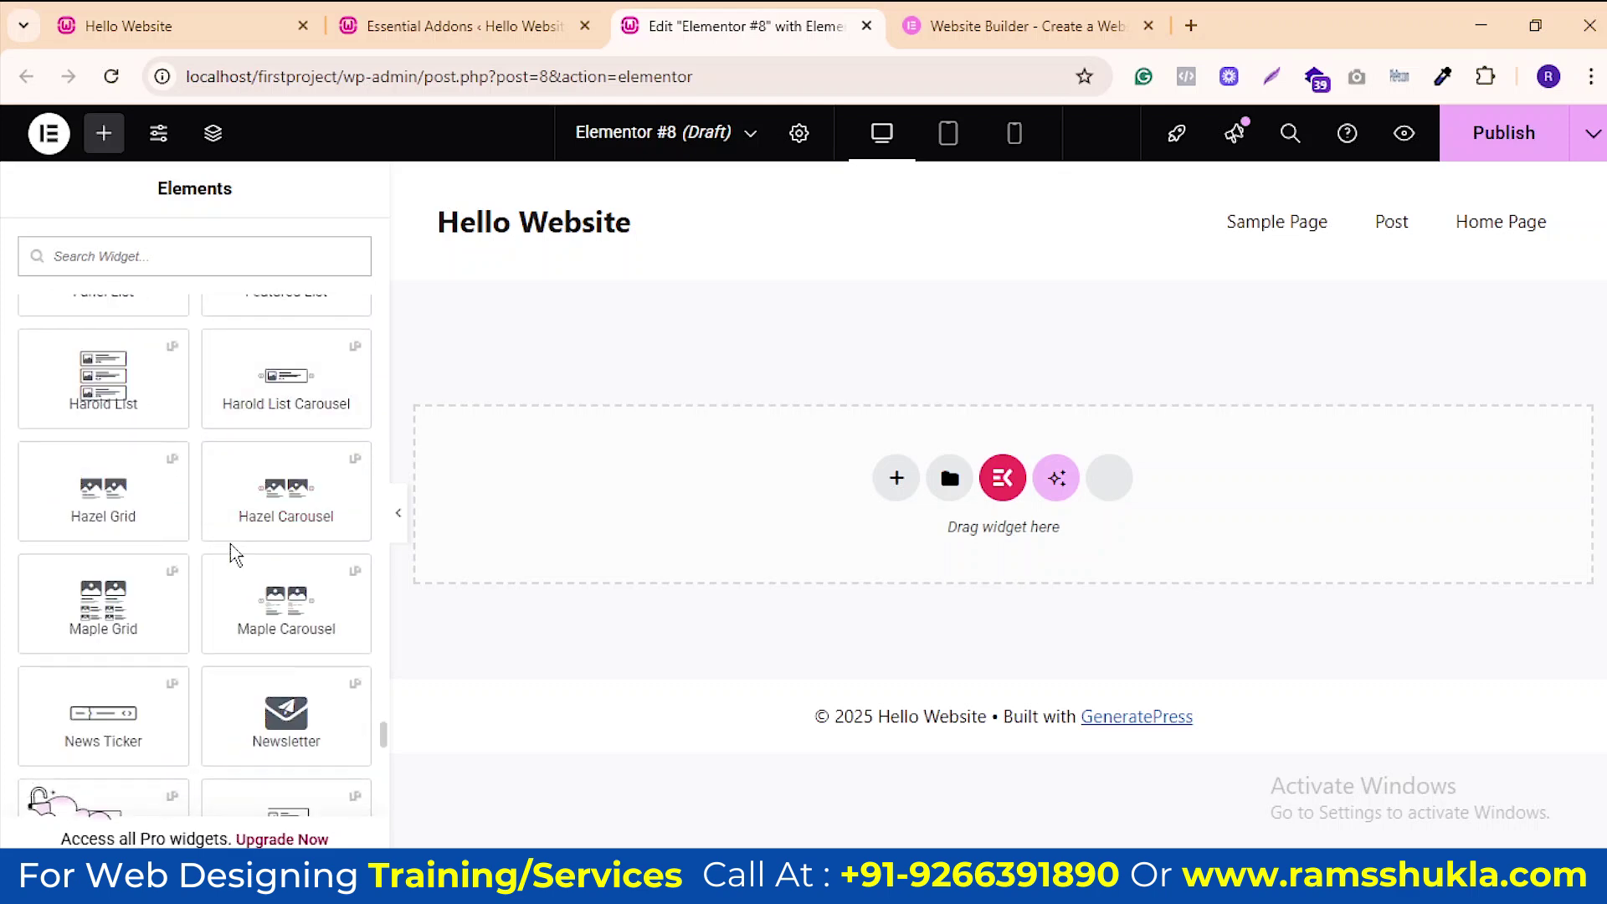
{"action": "scroll", "coordinate": [230, 545], "scroll_direction": "down", "scroll_amount": 12}
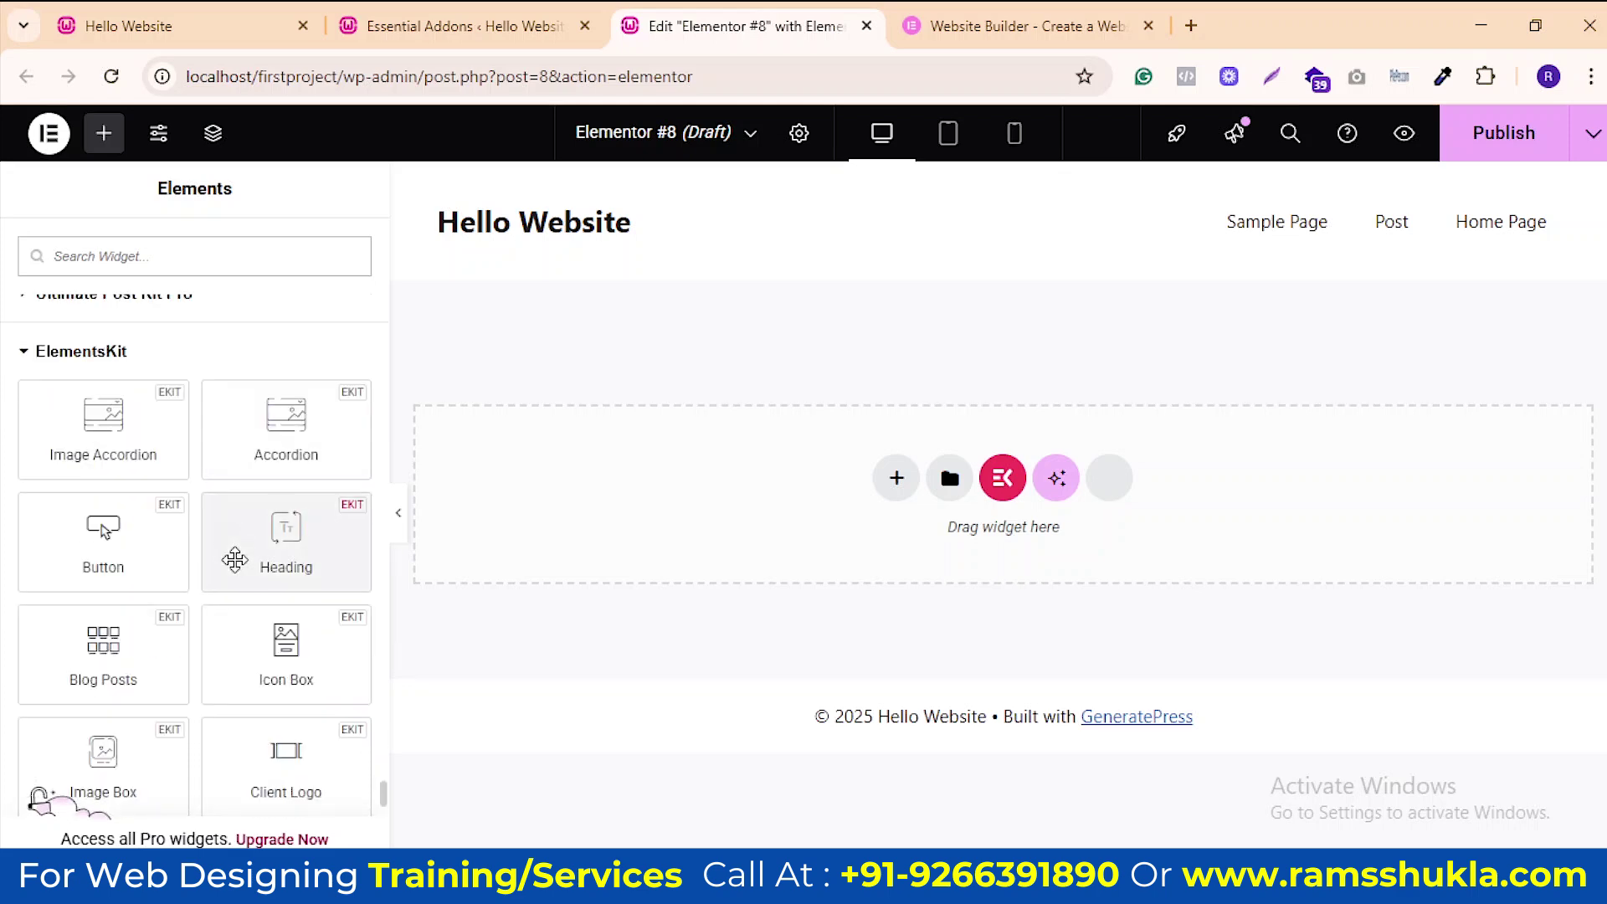
{"action": "scroll", "coordinate": [246, 567], "scroll_direction": "down", "scroll_amount": 5}
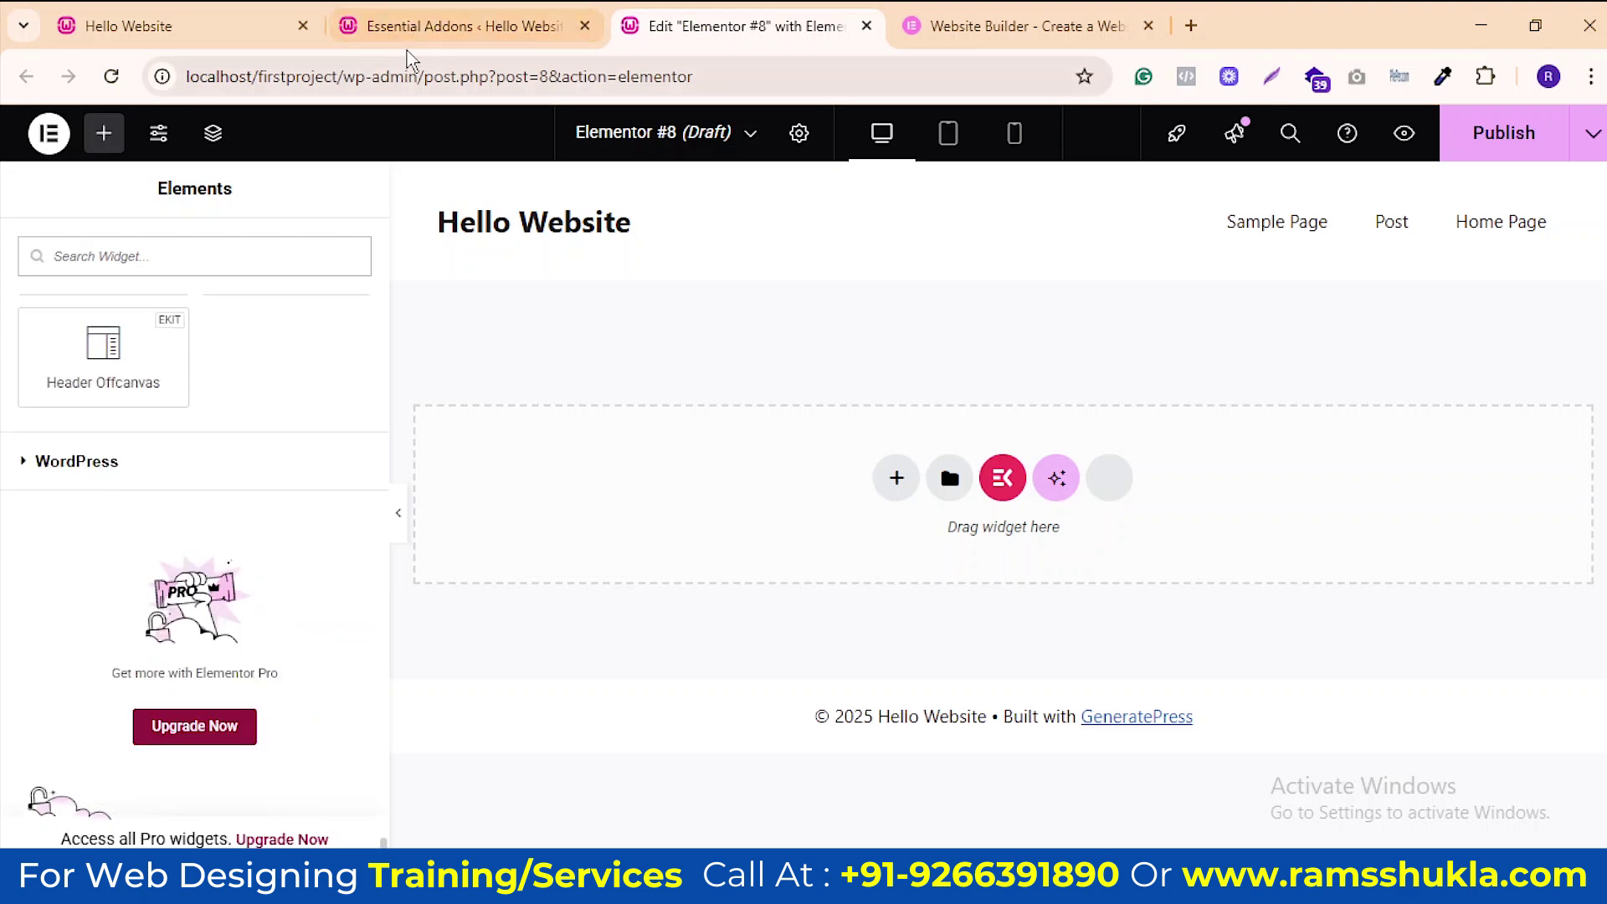
Return to the Essential Addons setup, finish the Integrations stage without activating any extra plugins and close the congratulations message
{"action": "left_click", "coordinate": [402, 26]}
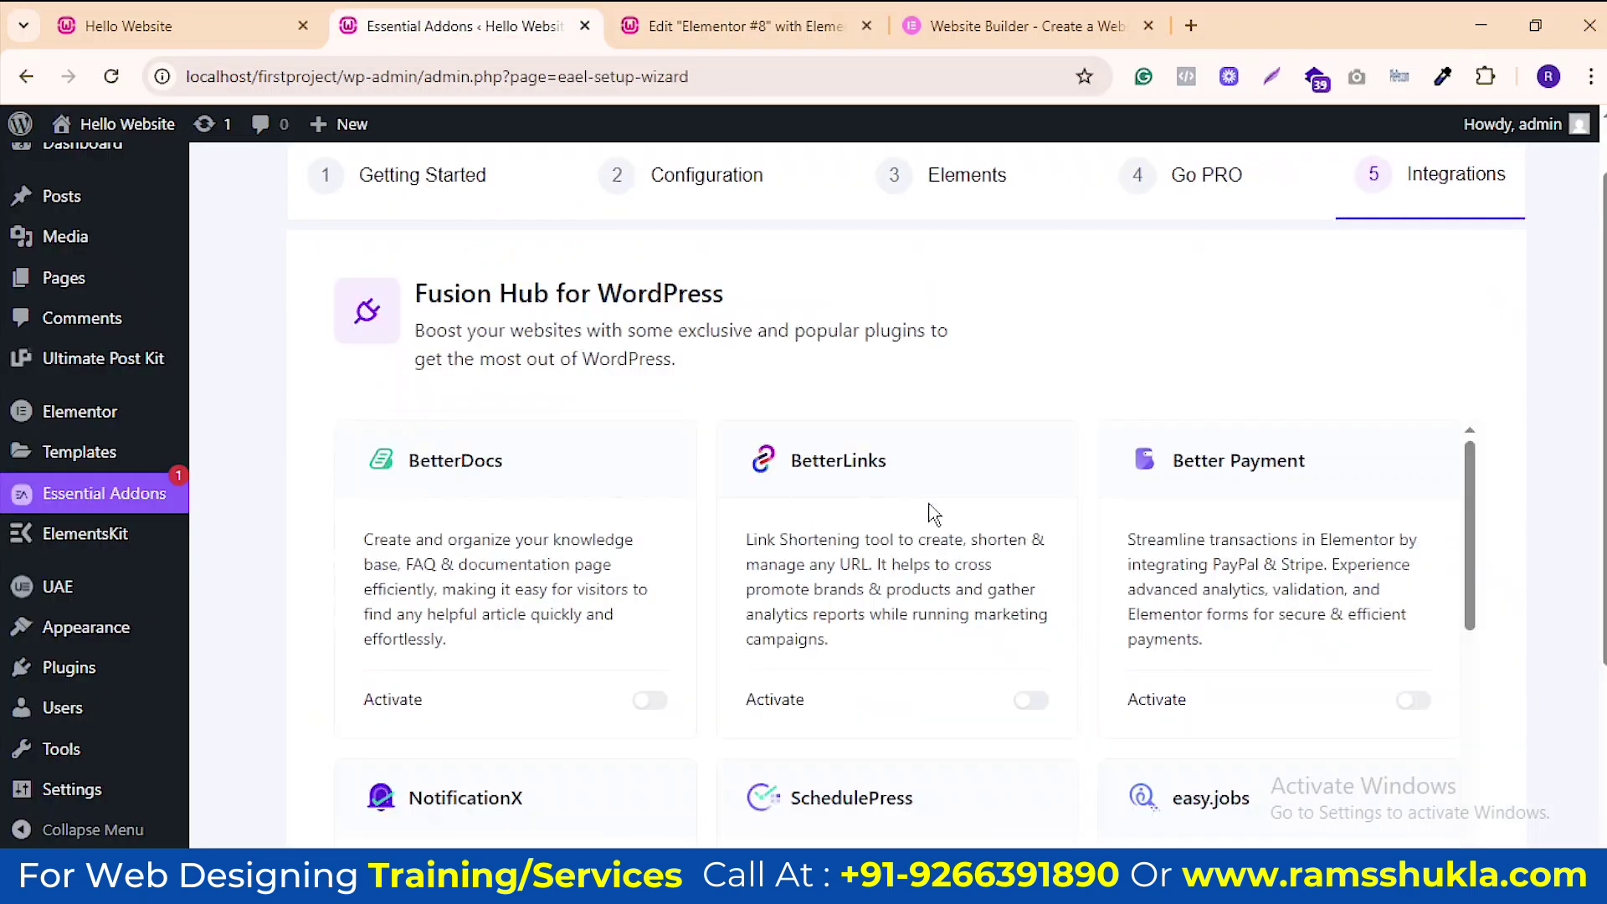
{"action": "scroll", "coordinate": [927, 527], "scroll_direction": "down", "scroll_amount": 8}
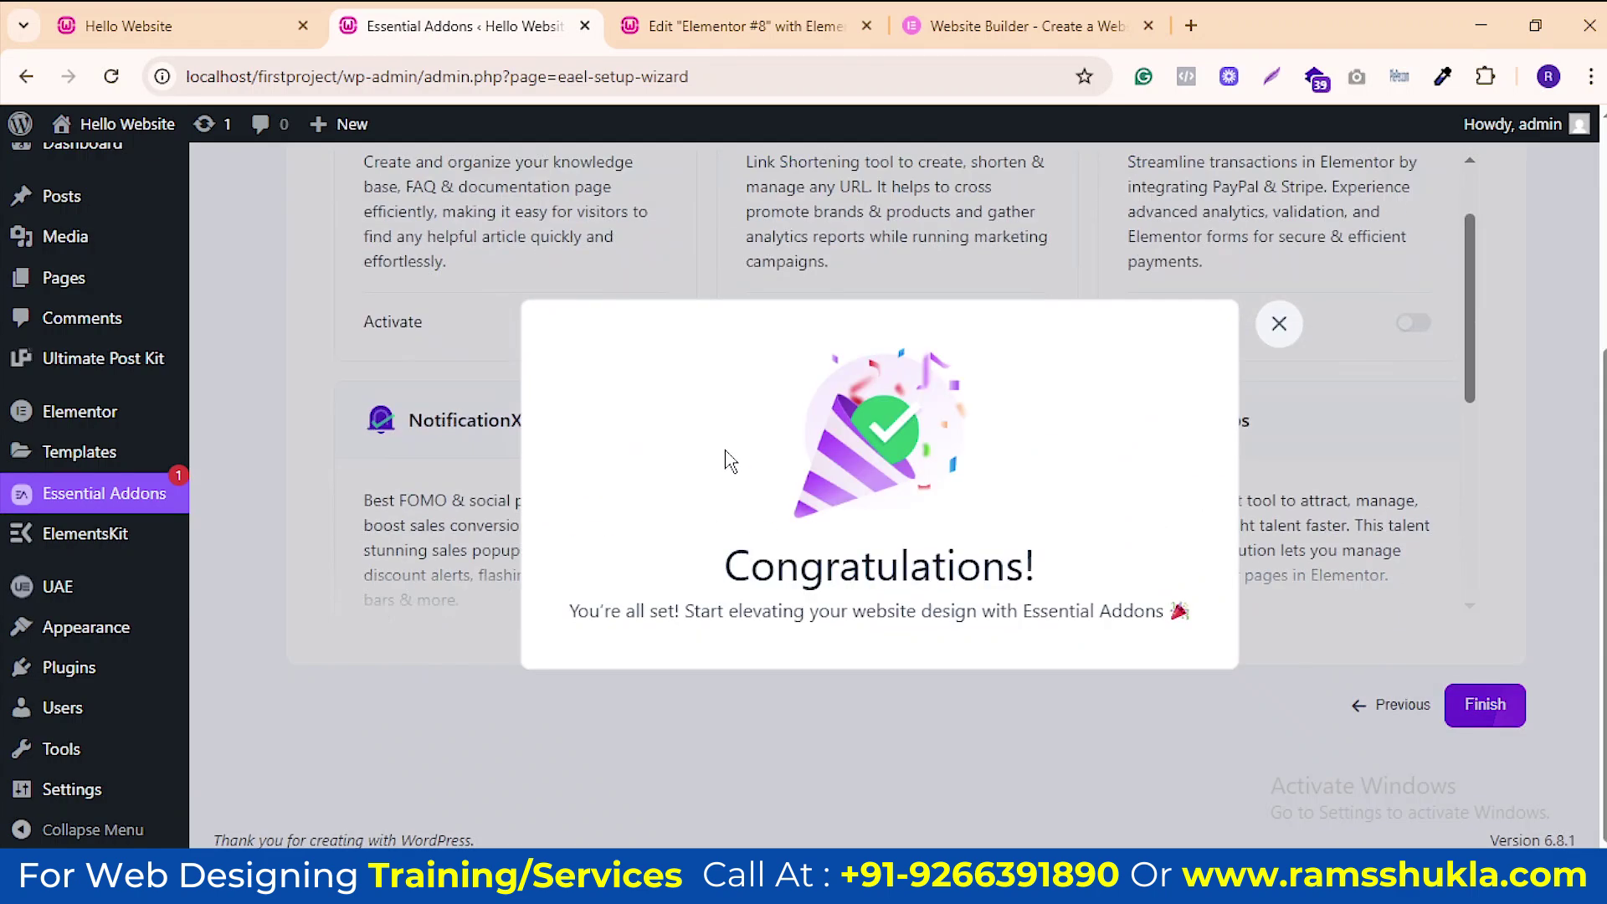
{"action": "left_click", "coordinate": [1277, 325]}
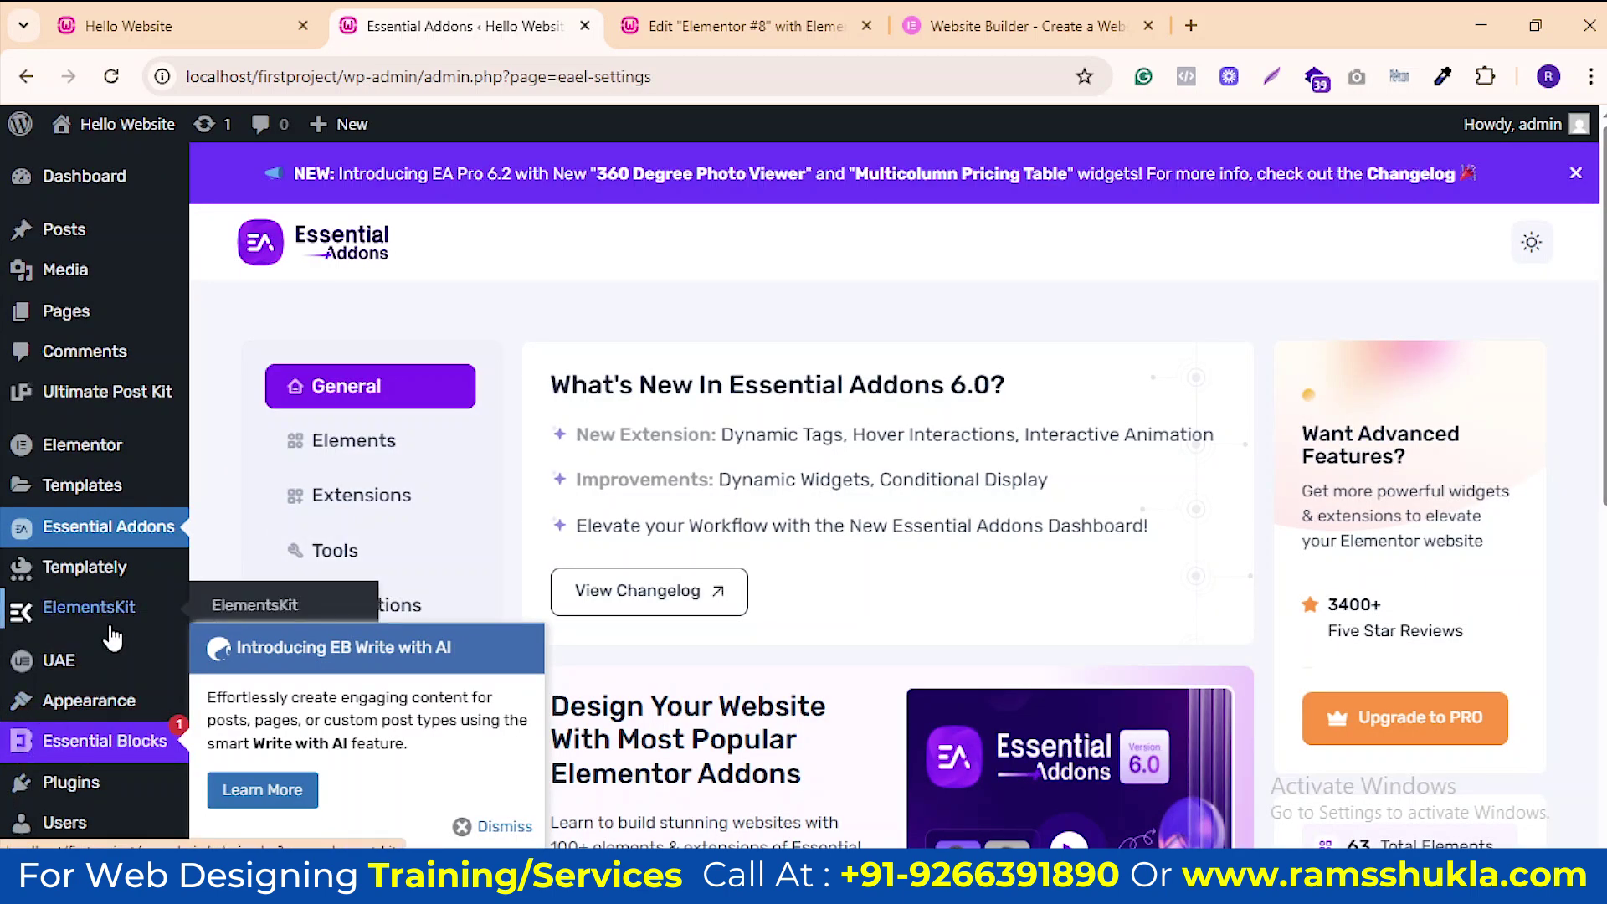
Look over the WordPress admin menu, list the inactive plugins and activate Premium Addons for Elementor
{"action": "scroll", "coordinate": [172, 710], "scroll_direction": "down", "scroll_amount": 1}
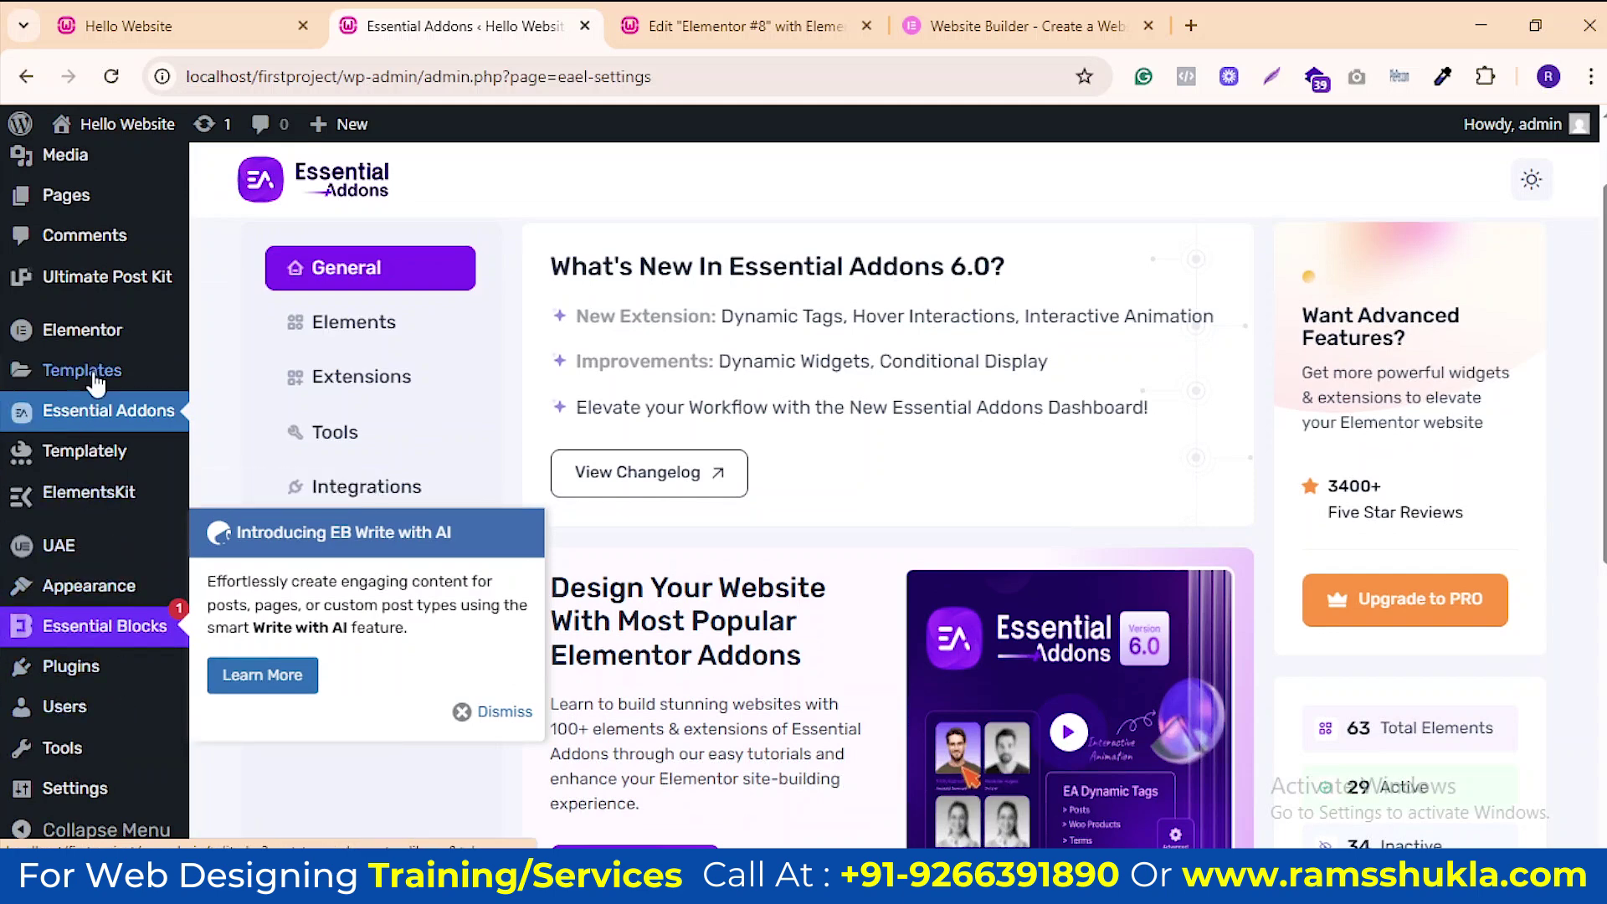
{"action": "scroll", "coordinate": [108, 503], "scroll_direction": "up", "scroll_amount": 1}
{"action": "mouse_move", "coordinate": [121, 493]}
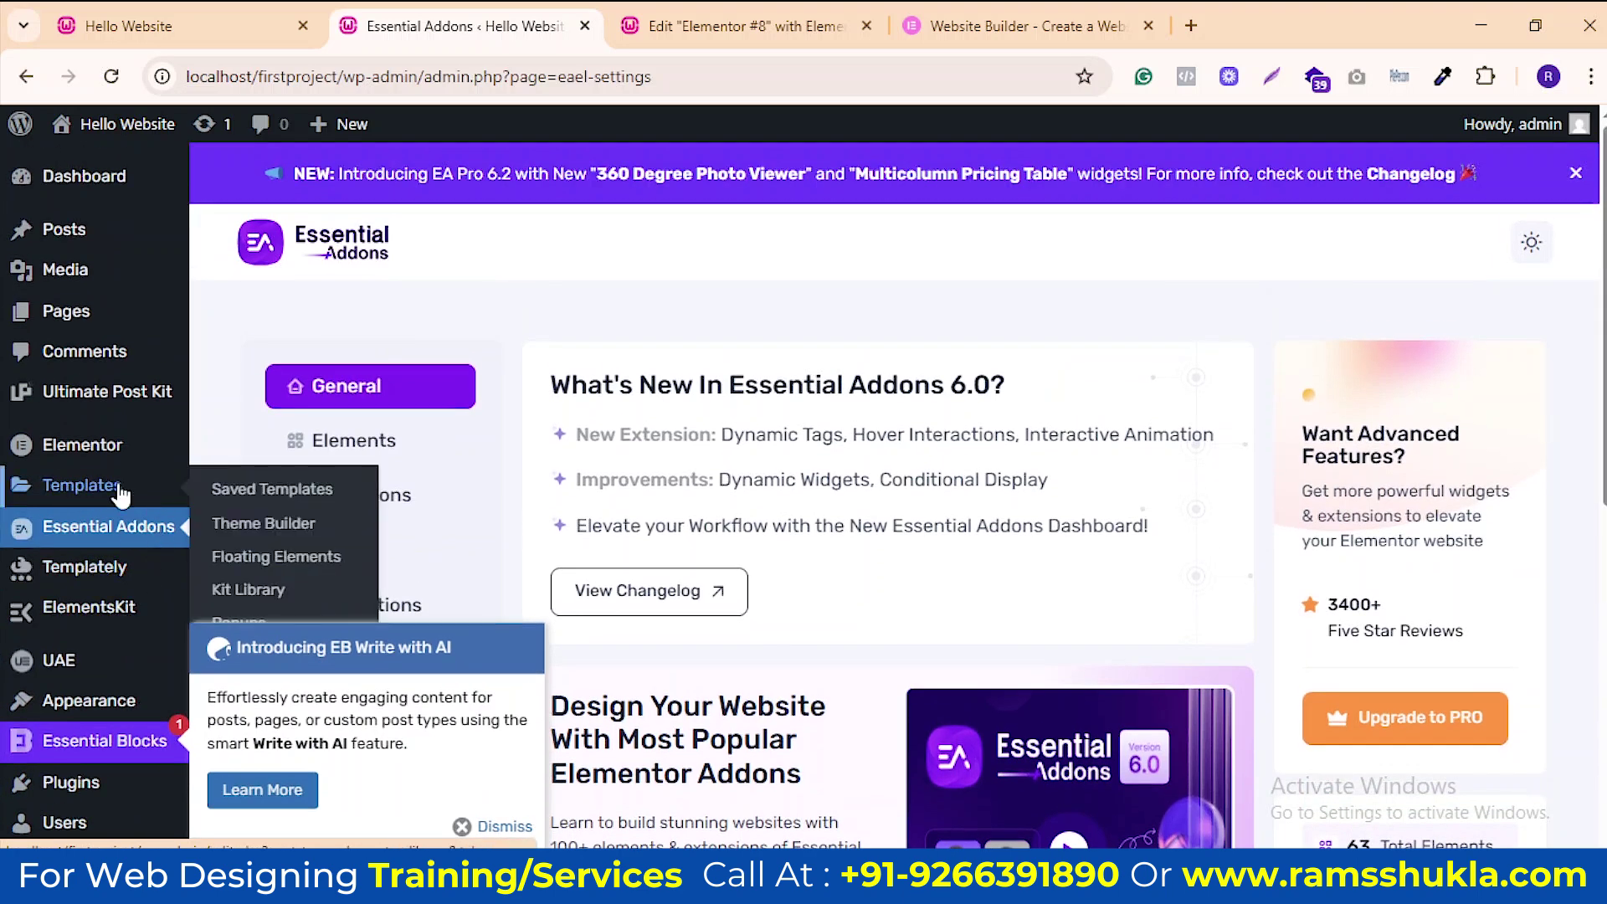
{"action": "scroll", "coordinate": [67, 578], "scroll_direction": "down", "scroll_amount": 1}
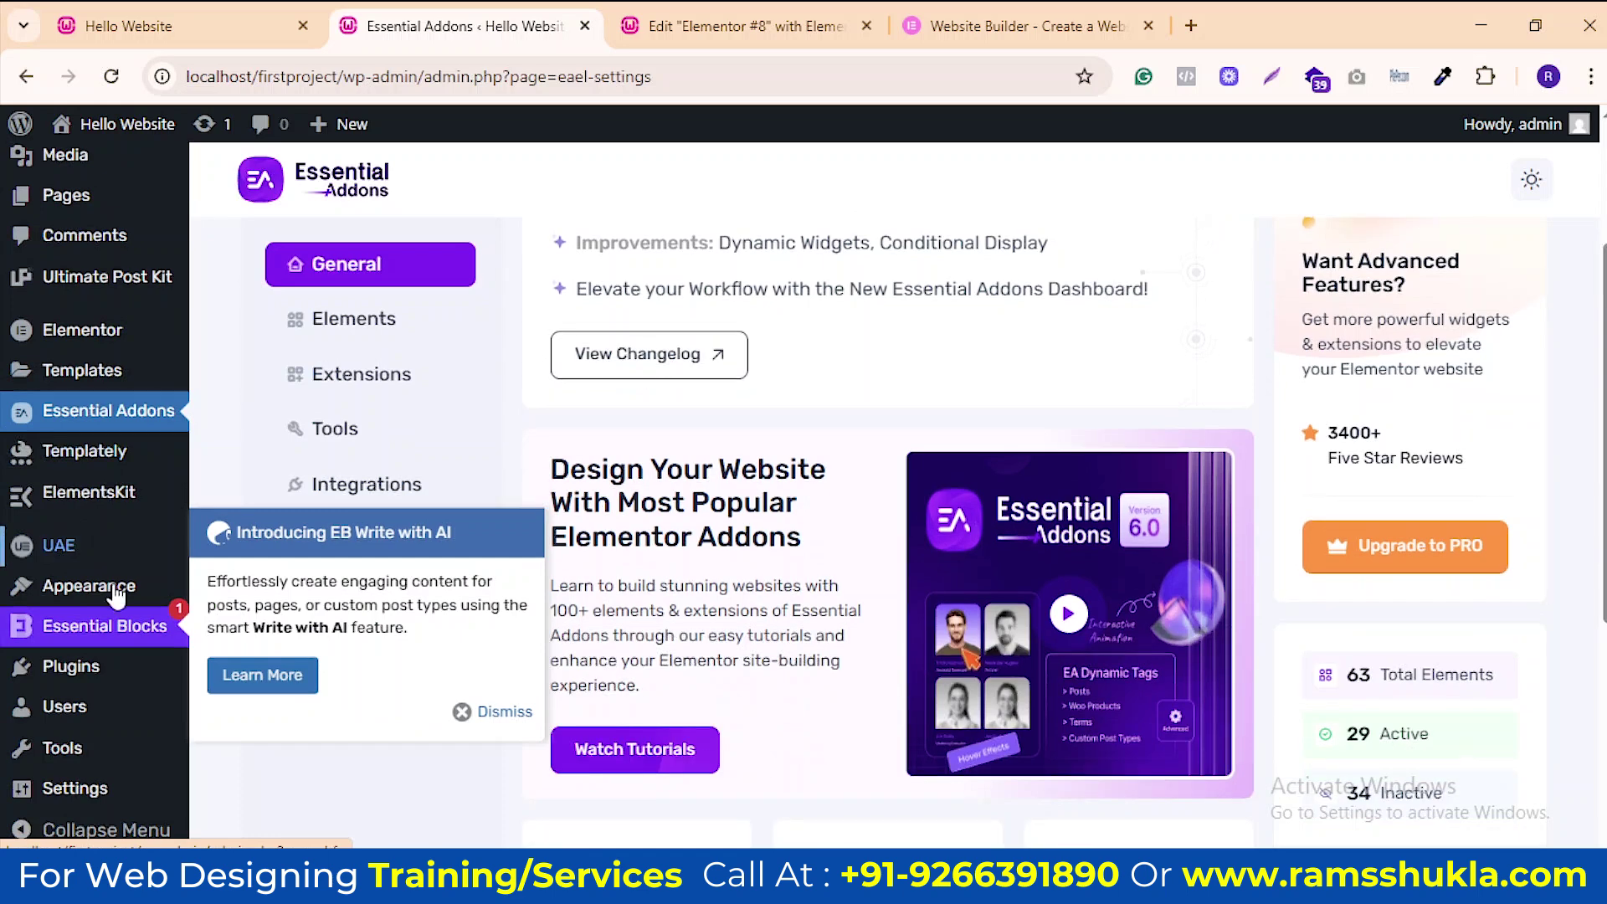
{"action": "mouse_move", "coordinate": [78, 678]}
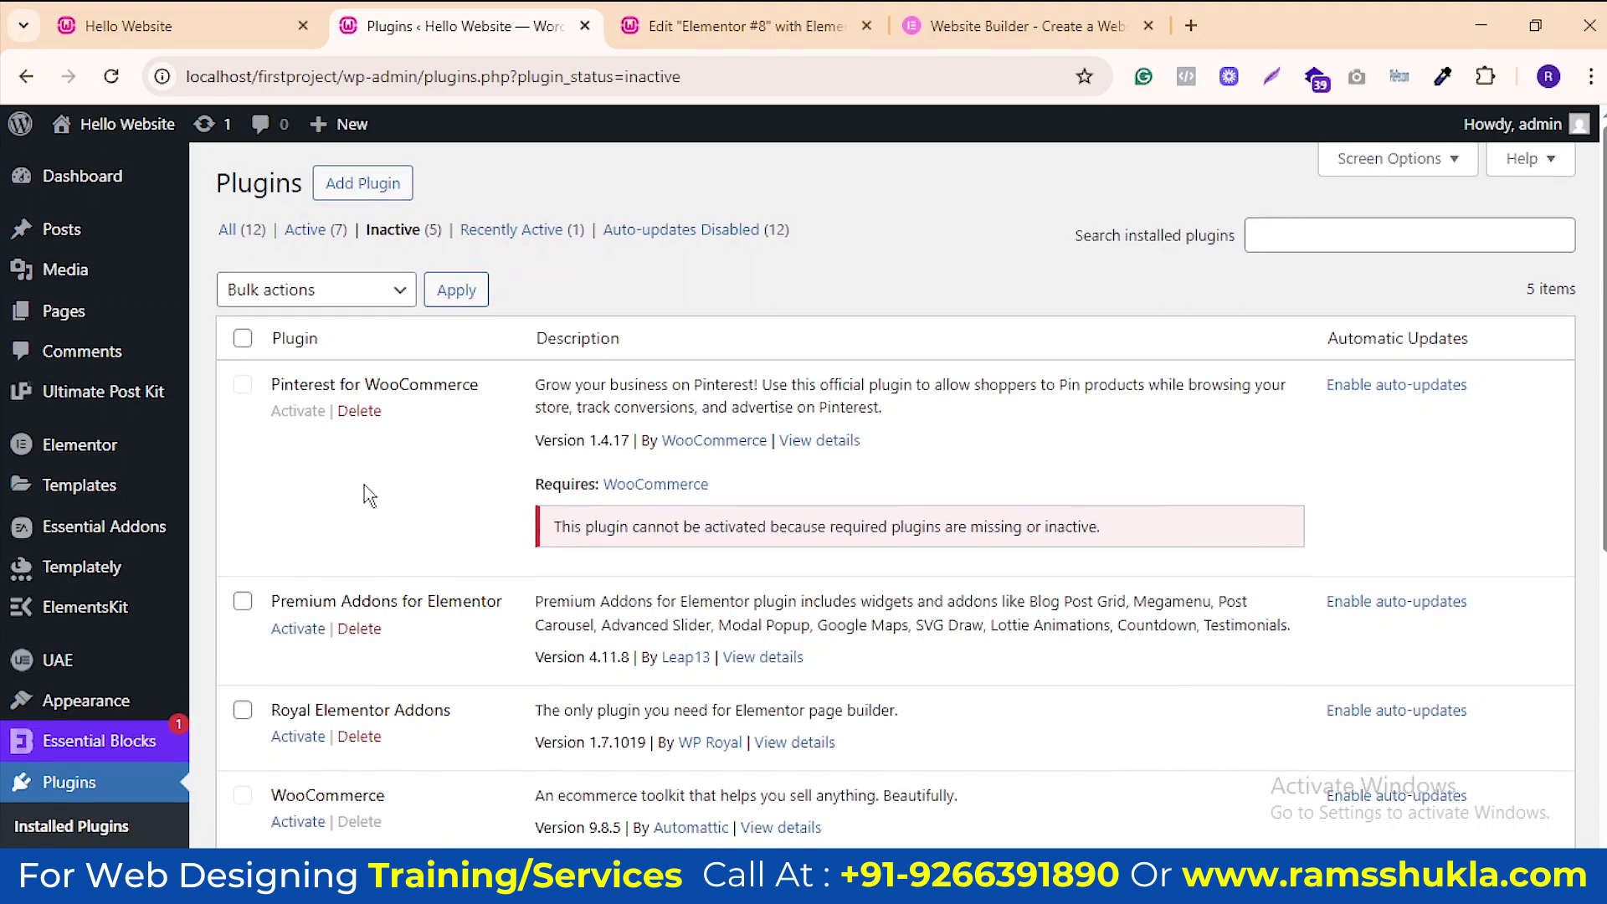
{"action": "scroll", "coordinate": [368, 496], "scroll_direction": "down", "scroll_amount": 3}
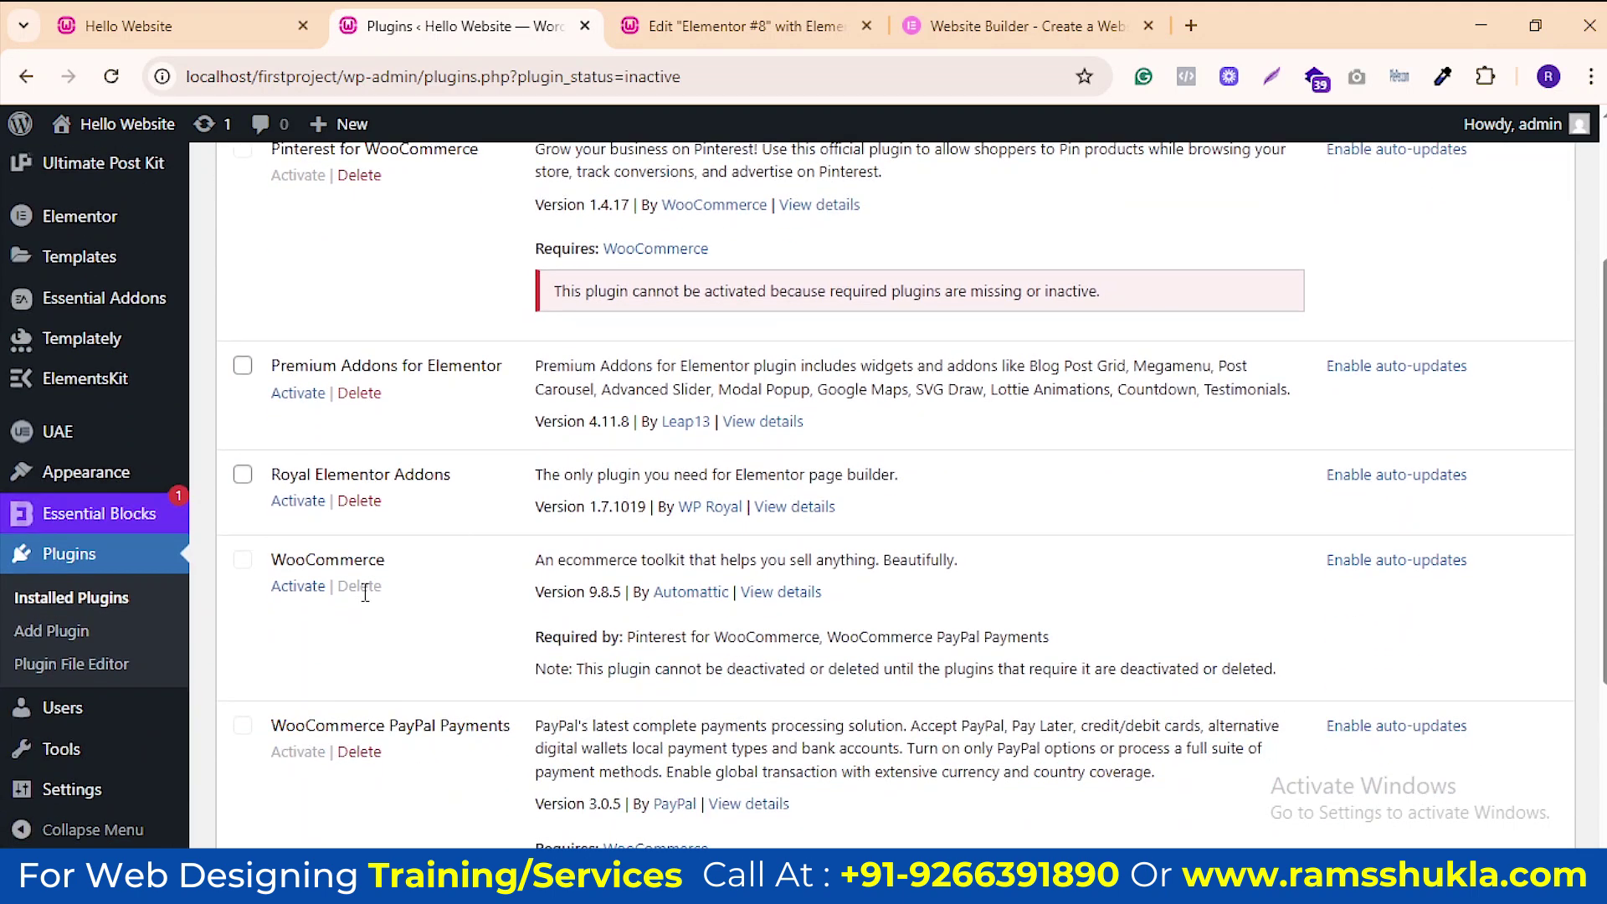
{"action": "left_click", "coordinate": [298, 392]}
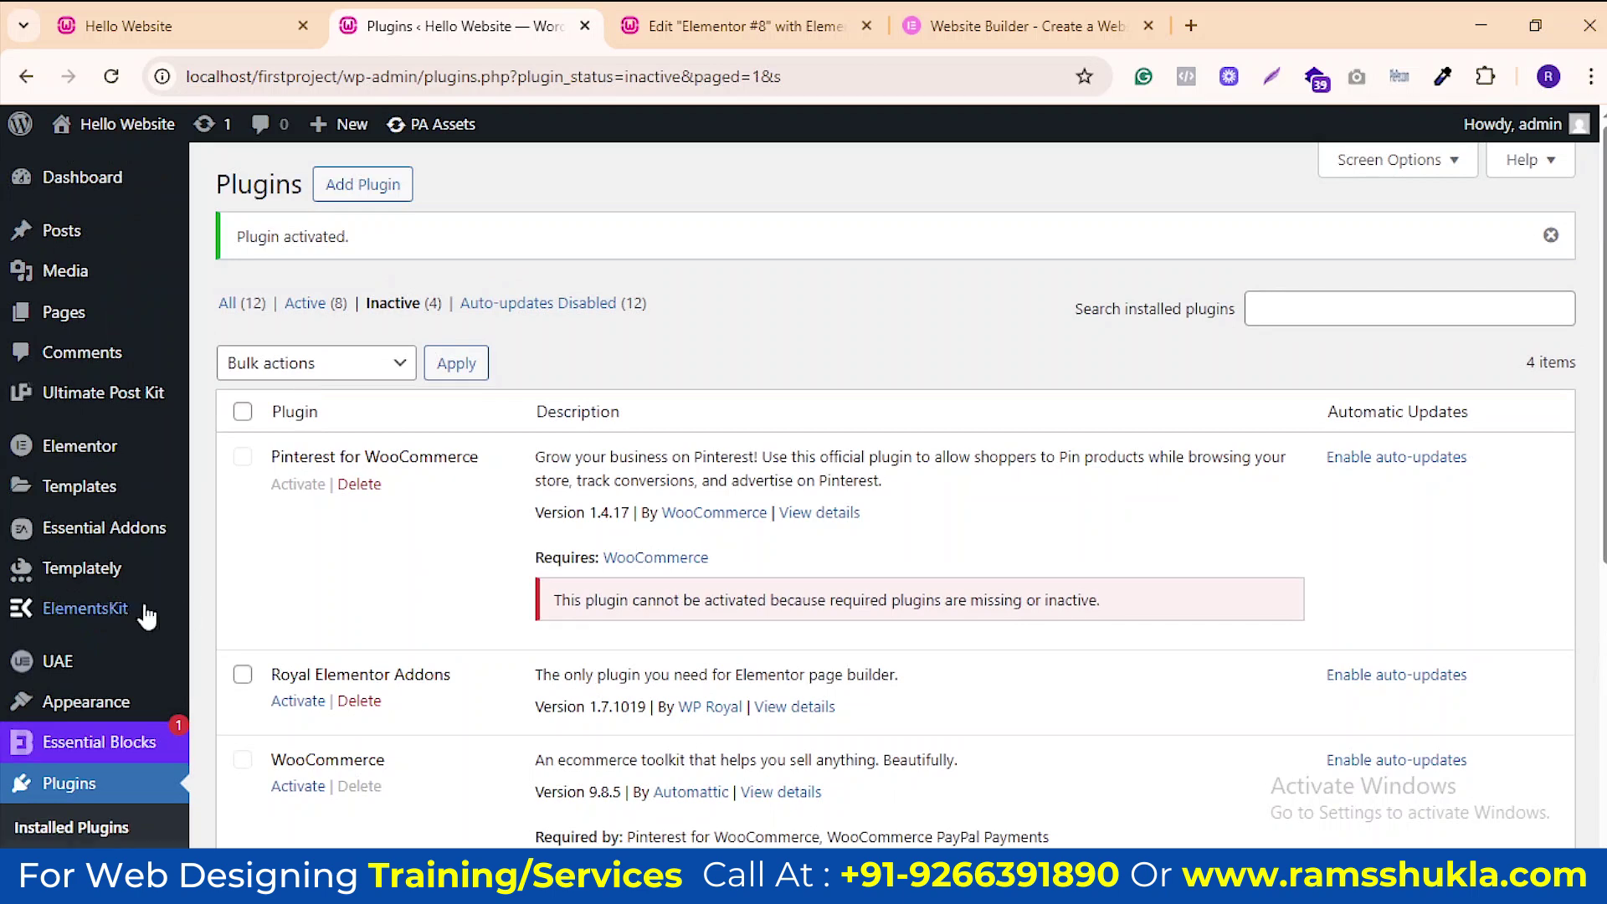
Open the Premium Addons for Elementor settings and look over the General page
{"action": "scroll", "coordinate": [125, 611], "scroll_direction": "down", "scroll_amount": 6}
{"action": "mouse_move", "coordinate": [120, 792]}
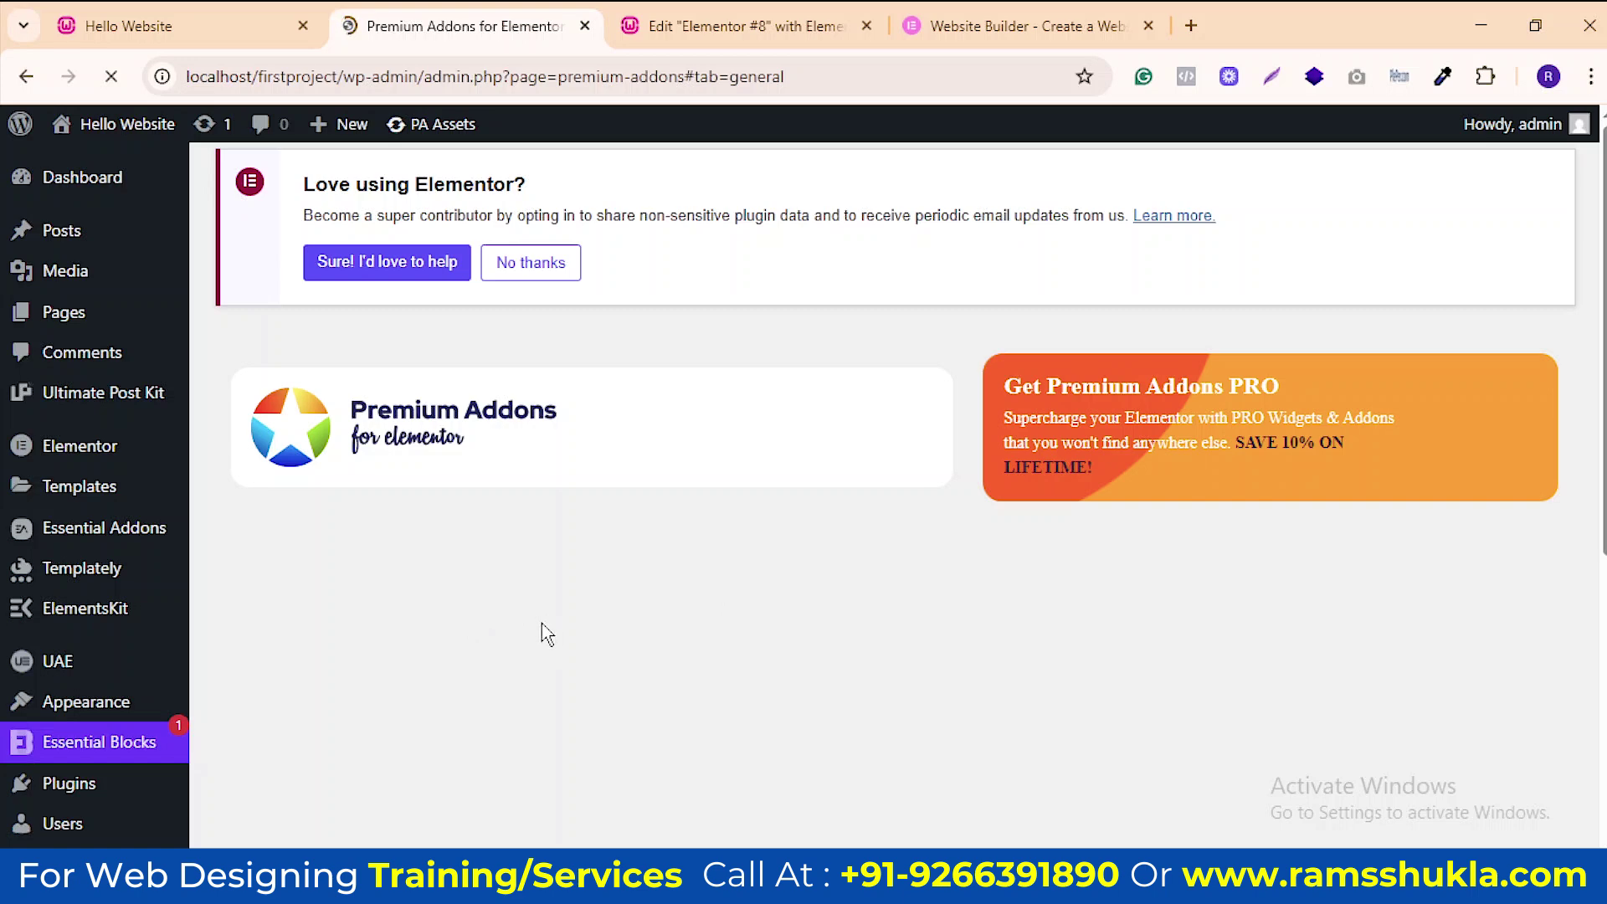
{"action": "scroll", "coordinate": [611, 598], "scroll_direction": "down", "scroll_amount": 1}
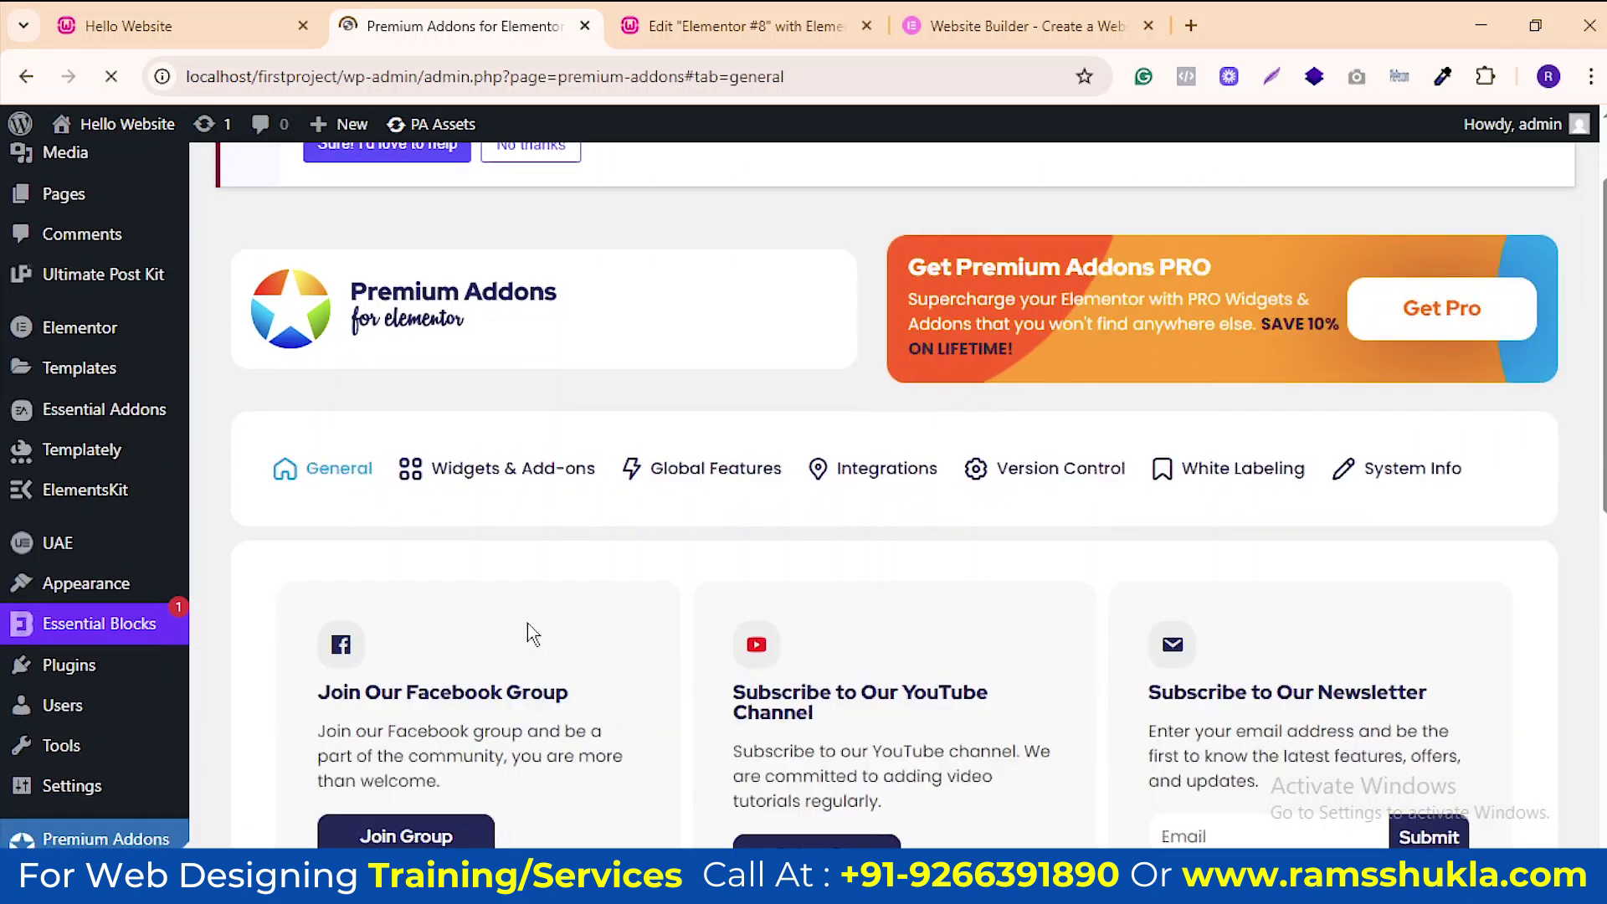
{"action": "scroll", "coordinate": [628, 538], "scroll_direction": "down", "scroll_amount": 6}
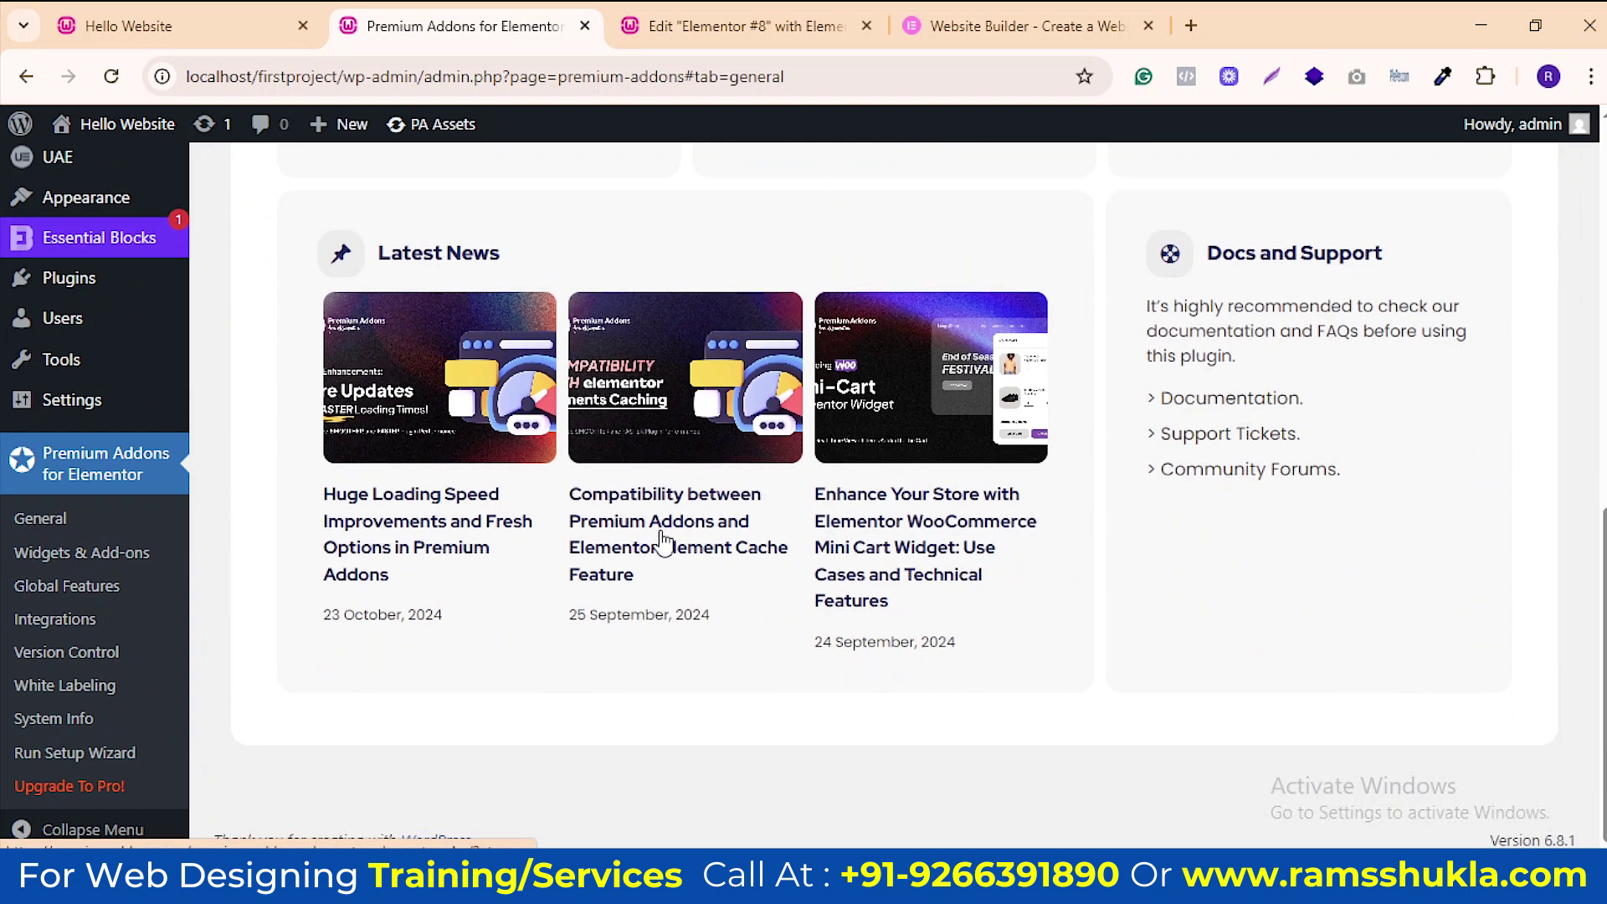
{"action": "scroll", "coordinate": [670, 536], "scroll_direction": "up", "scroll_amount": 5}
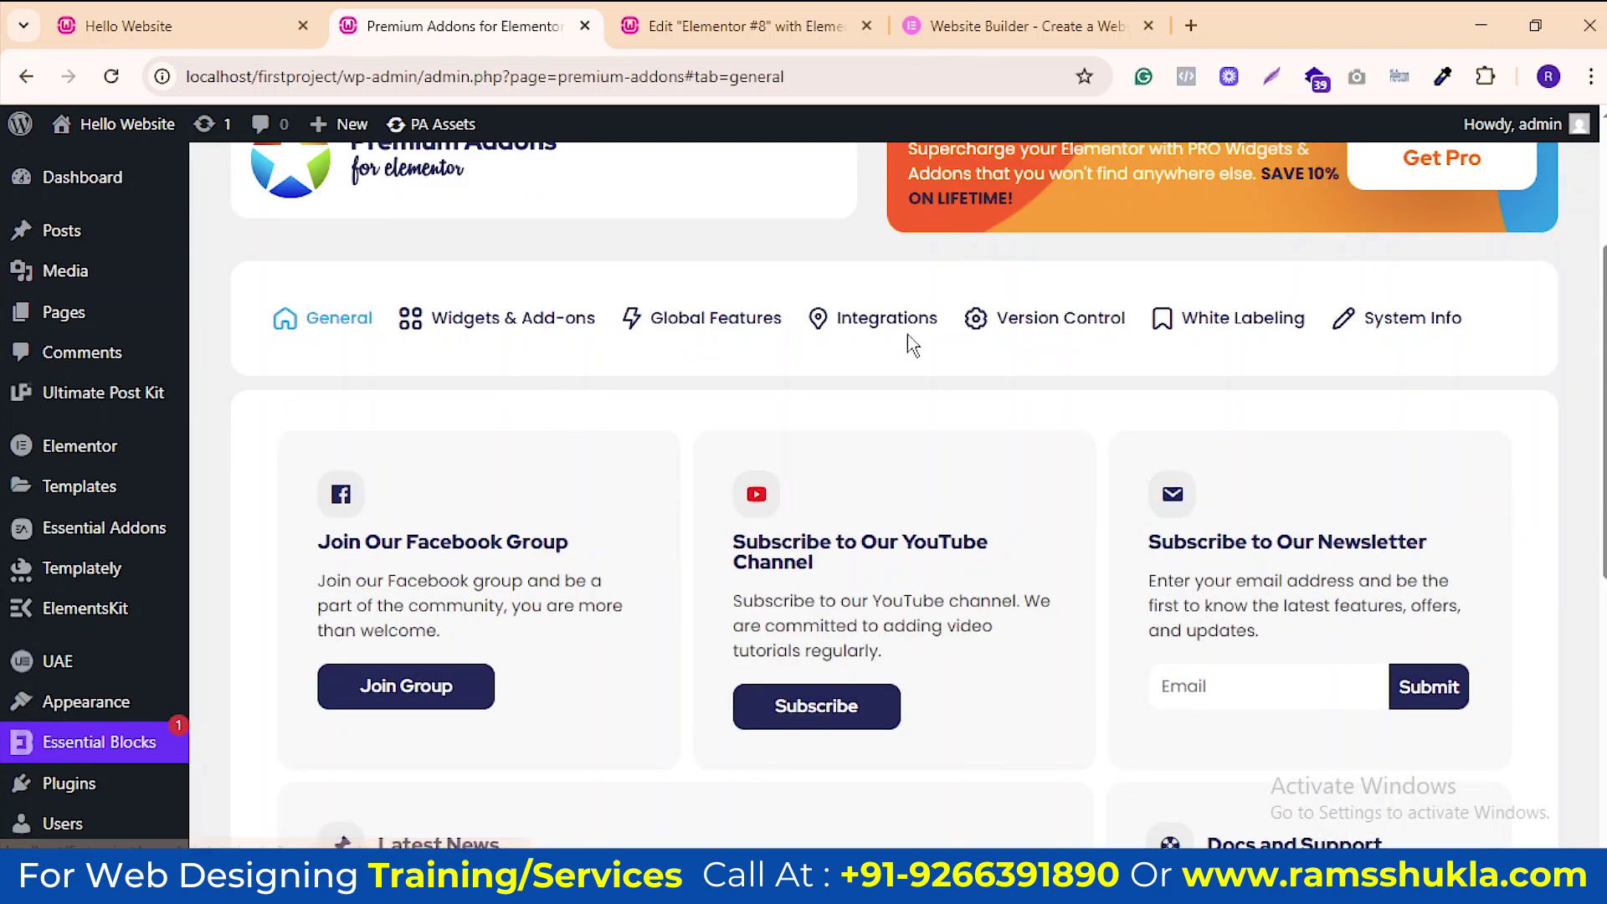
Reload the Elementor #8 page in the editor to load Premium Addons, and go back to the plugin's settings
{"action": "left_click", "coordinate": [737, 26]}
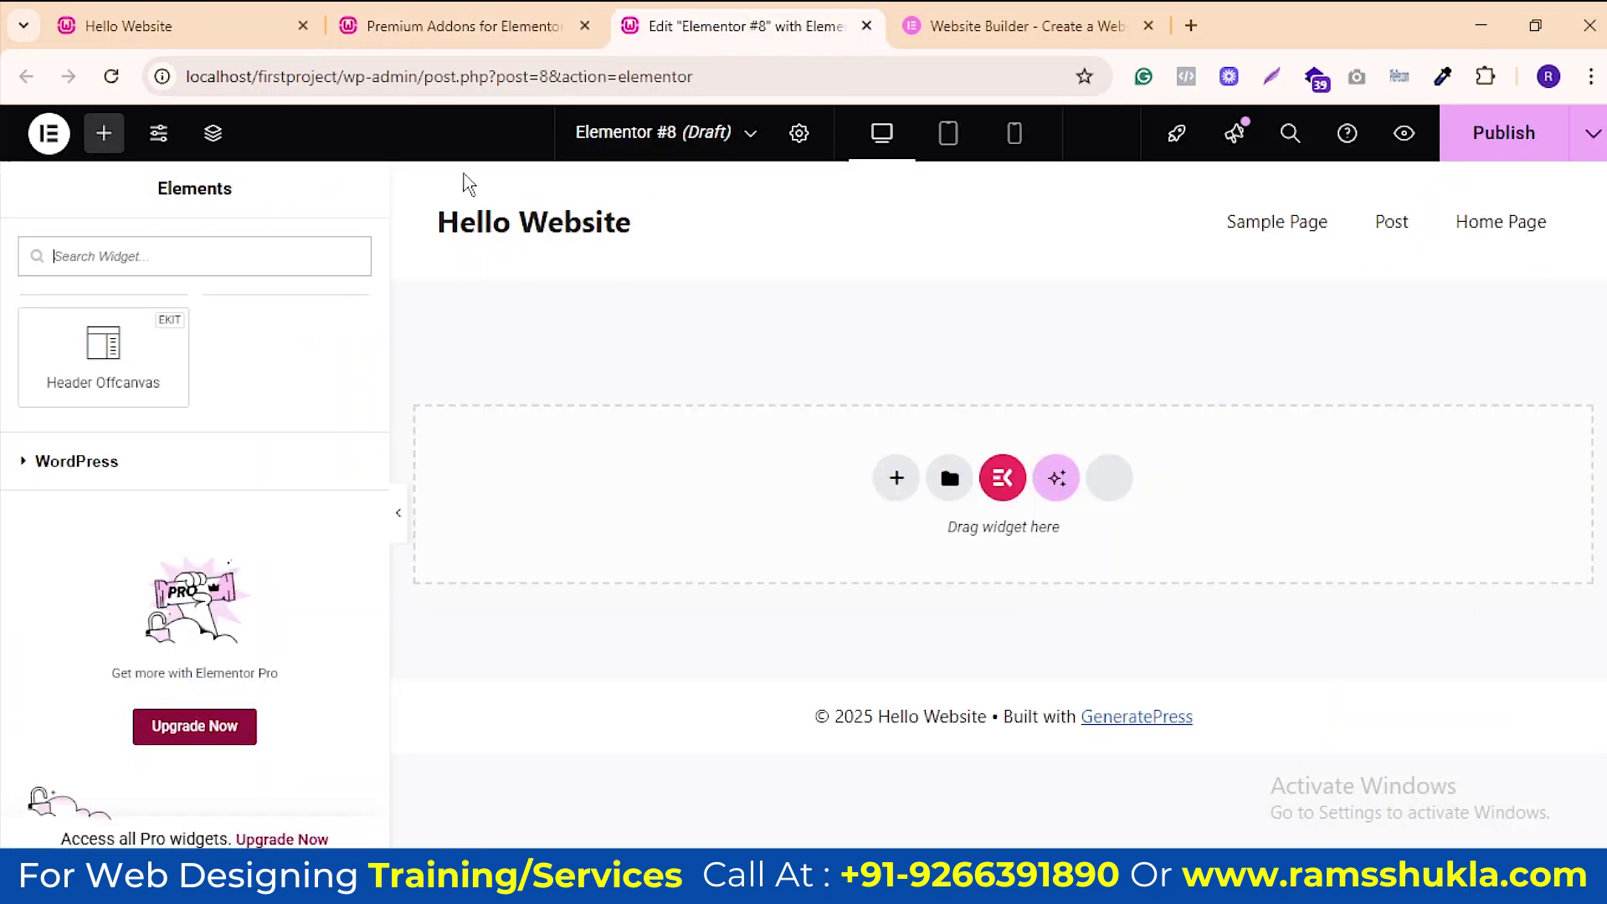
{"action": "left_click", "coordinate": [112, 76]}
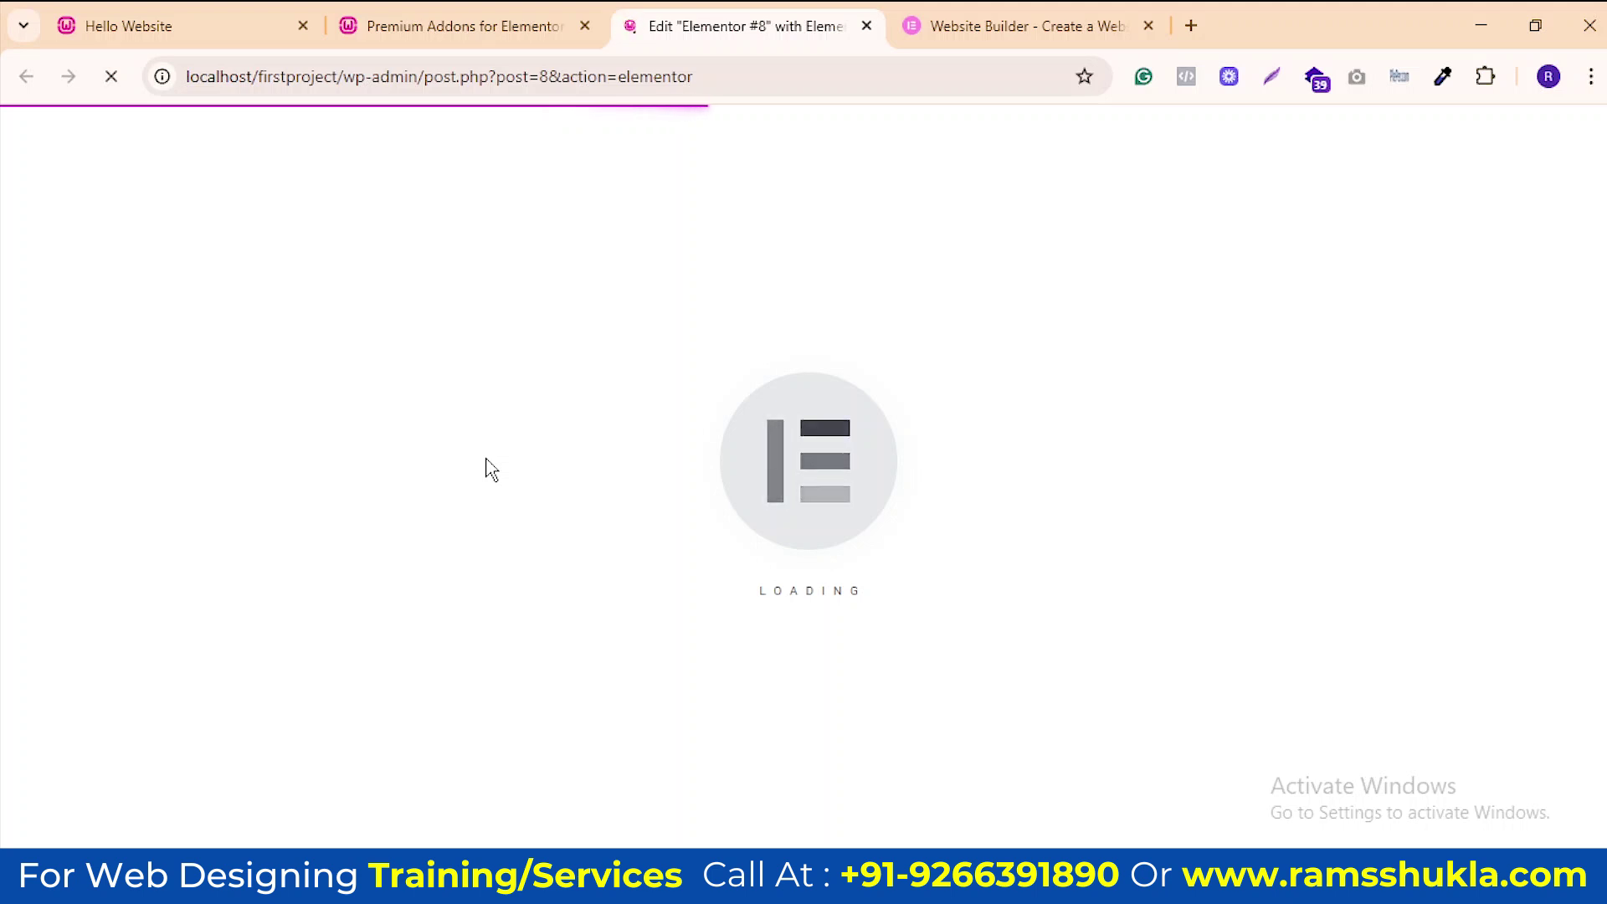
{"action": "left_click", "coordinate": [494, 26]}
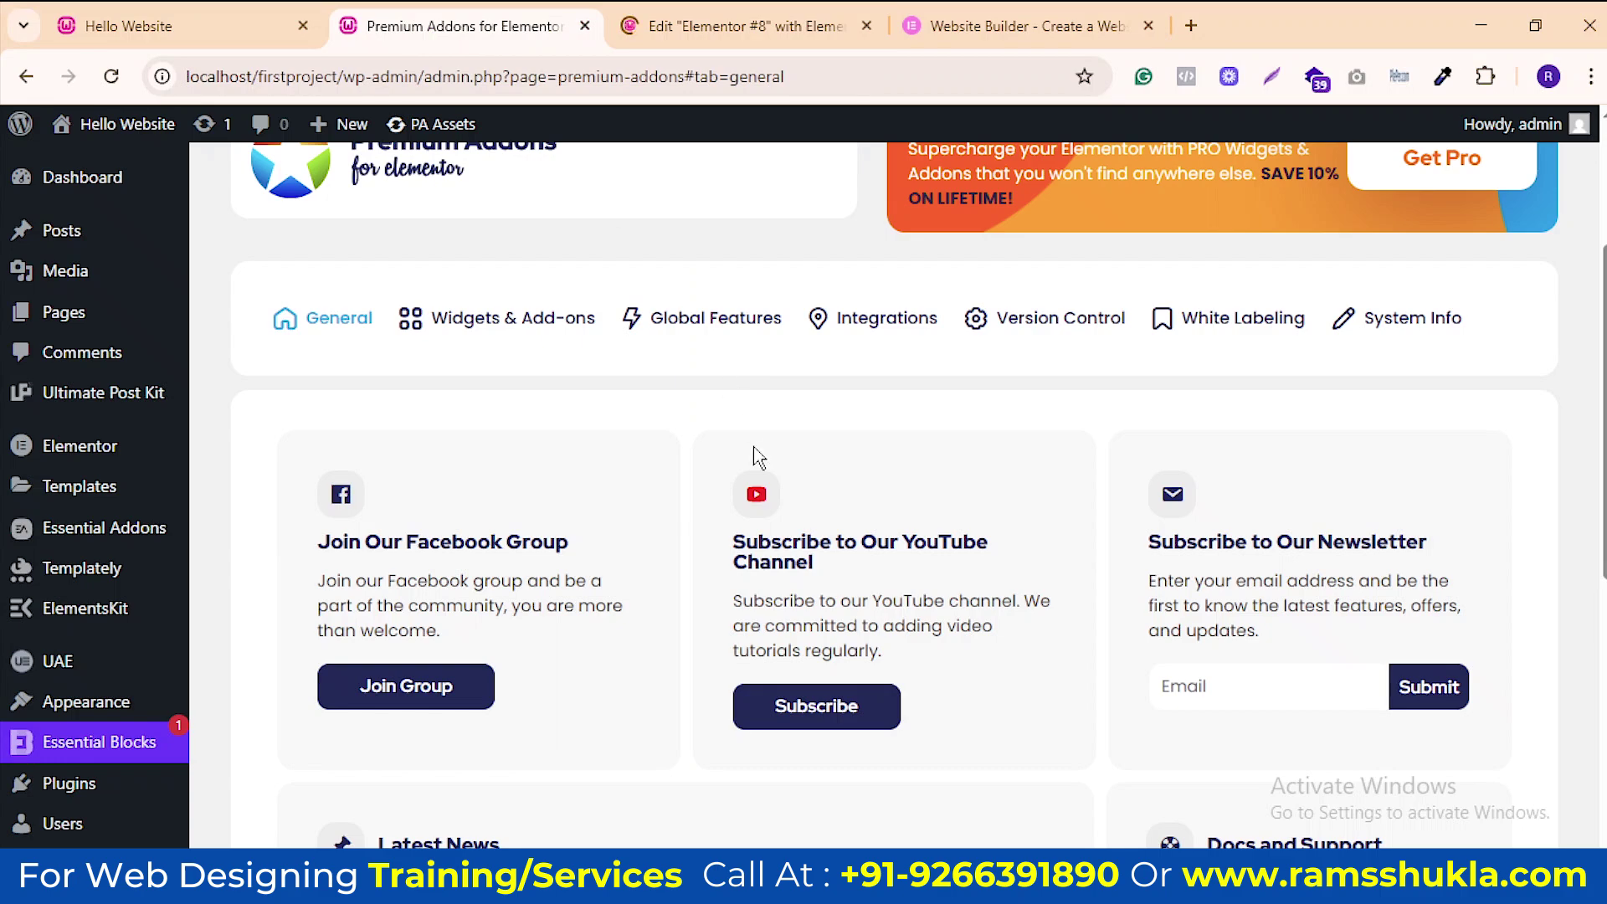
Open the Widgets & Add-ons settings of Premium Addons and look over the list of all elements
{"action": "scroll", "coordinate": [829, 471], "scroll_direction": "down", "scroll_amount": 7}
{"action": "scroll", "coordinate": [829, 471], "scroll_direction": "up", "scroll_amount": 7}
{"action": "left_click", "coordinate": [574, 353]}
{"action": "scroll", "coordinate": [714, 591], "scroll_direction": "down", "scroll_amount": 7}
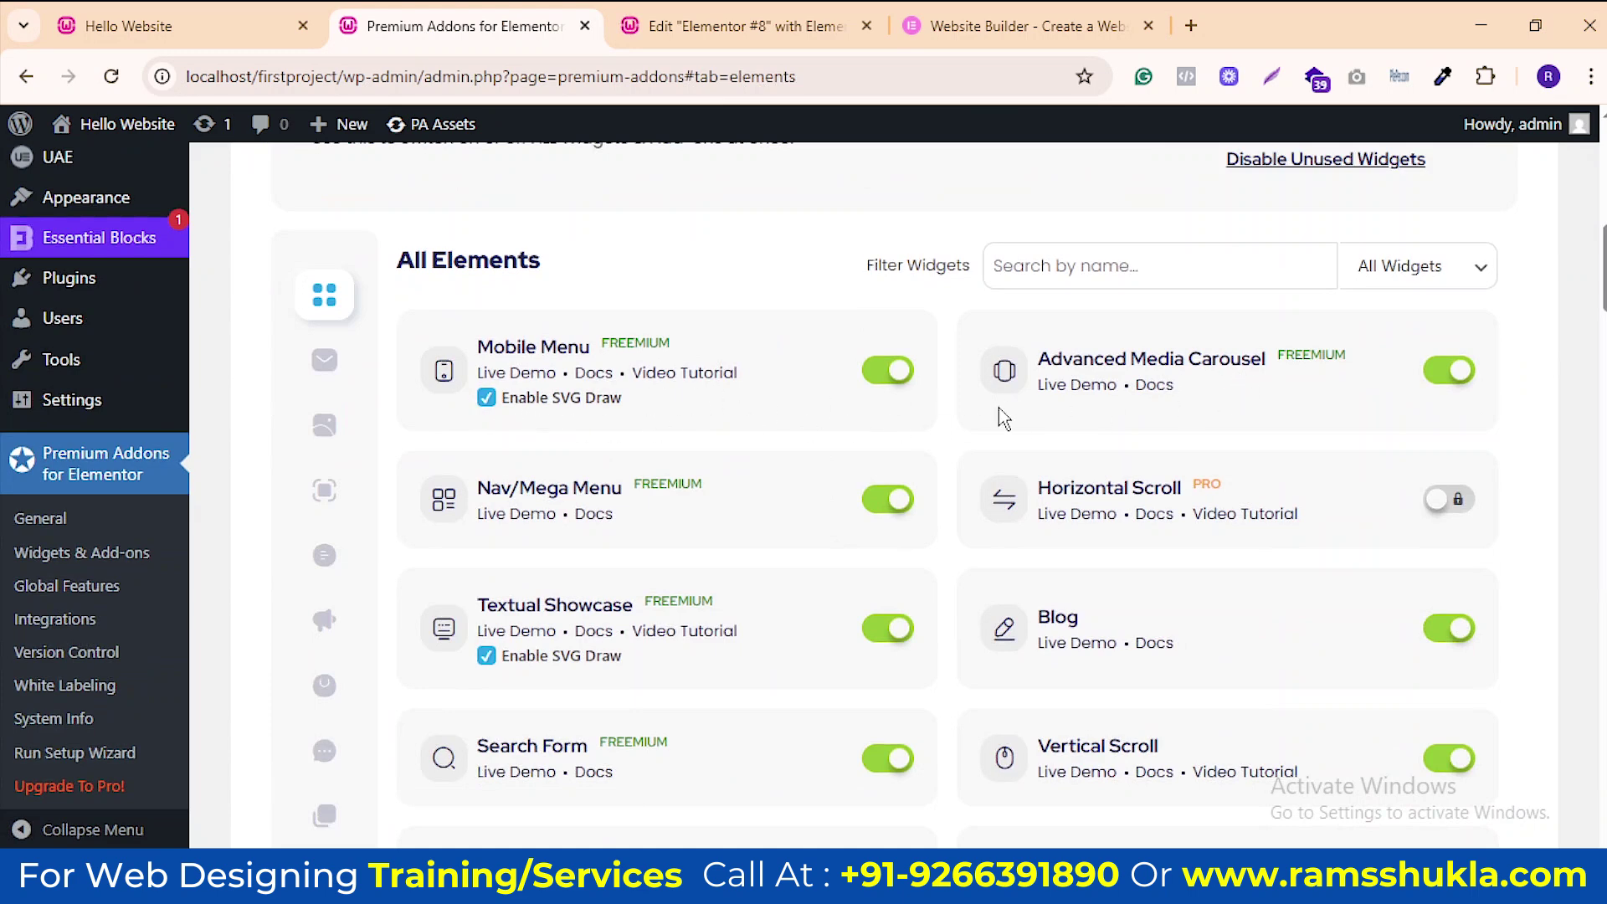
{"action": "scroll", "coordinate": [1297, 458], "scroll_direction": "down", "scroll_amount": 1}
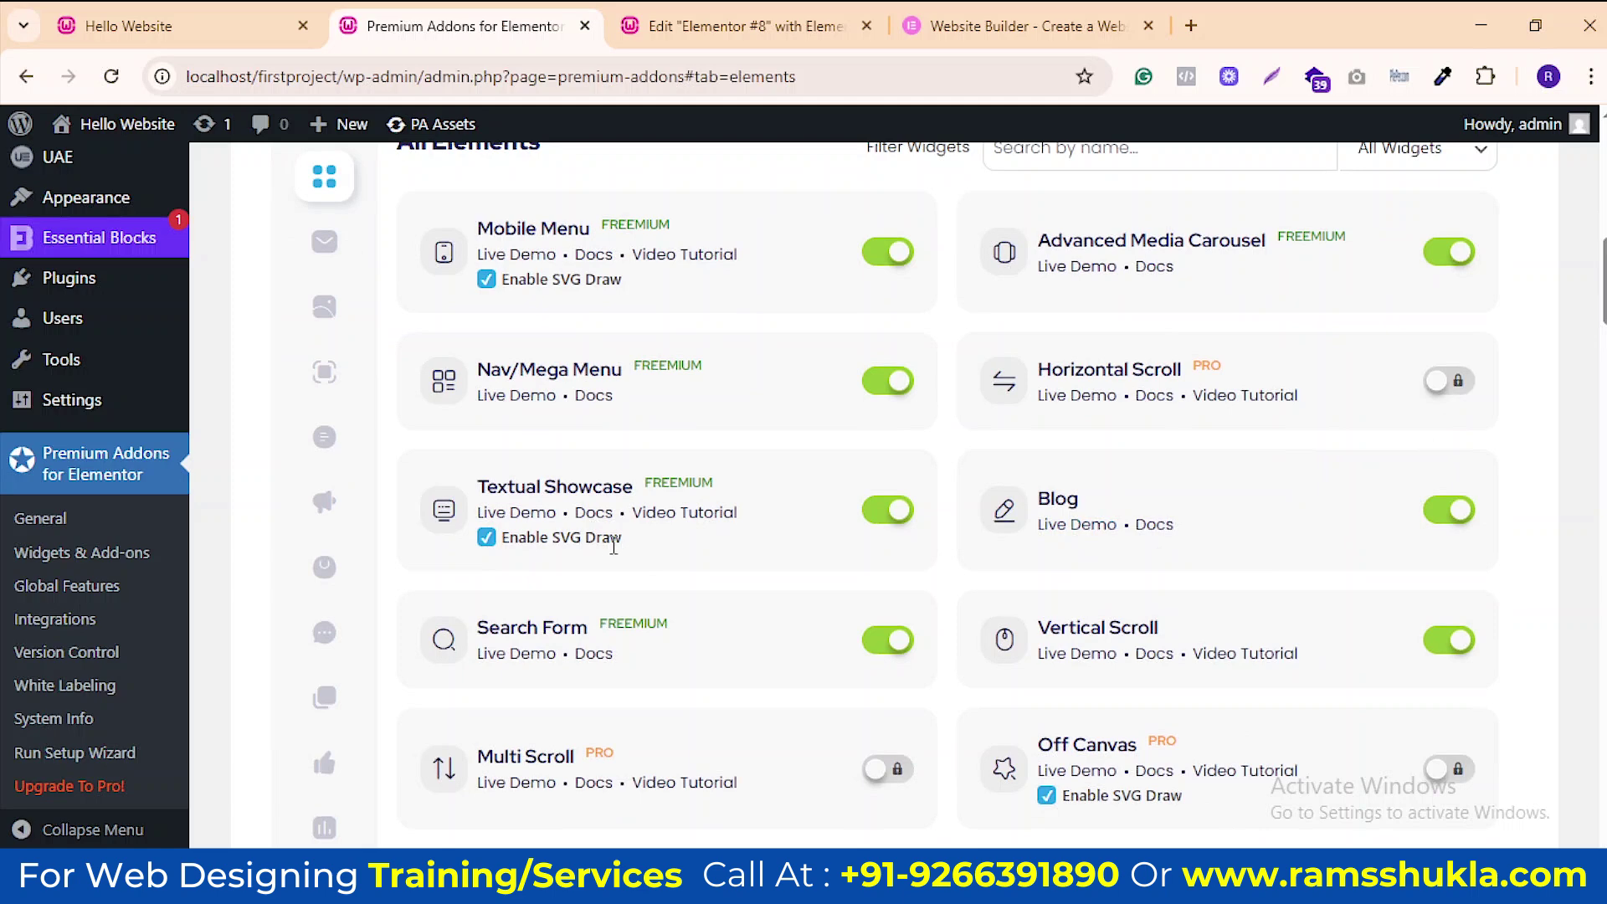
Look through the Premium Addons elements and open the live demos of Carousel and Animated Text in new tabs
{"action": "scroll", "coordinate": [681, 506], "scroll_direction": "down", "scroll_amount": 3}
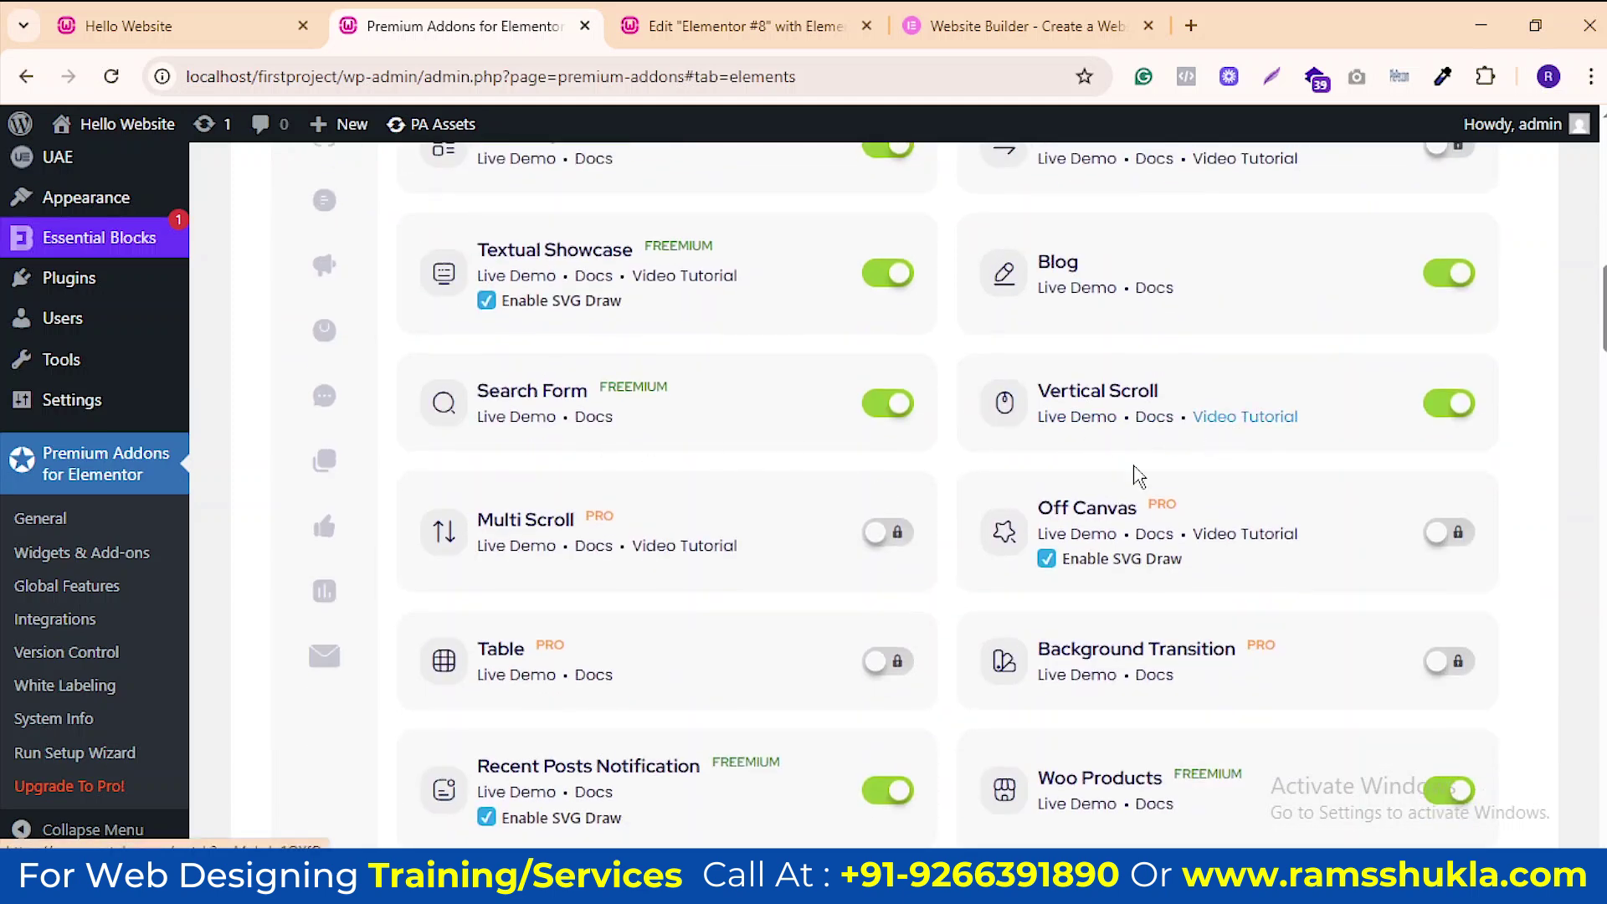
{"action": "scroll", "coordinate": [561, 586], "scroll_direction": "down", "scroll_amount": 3}
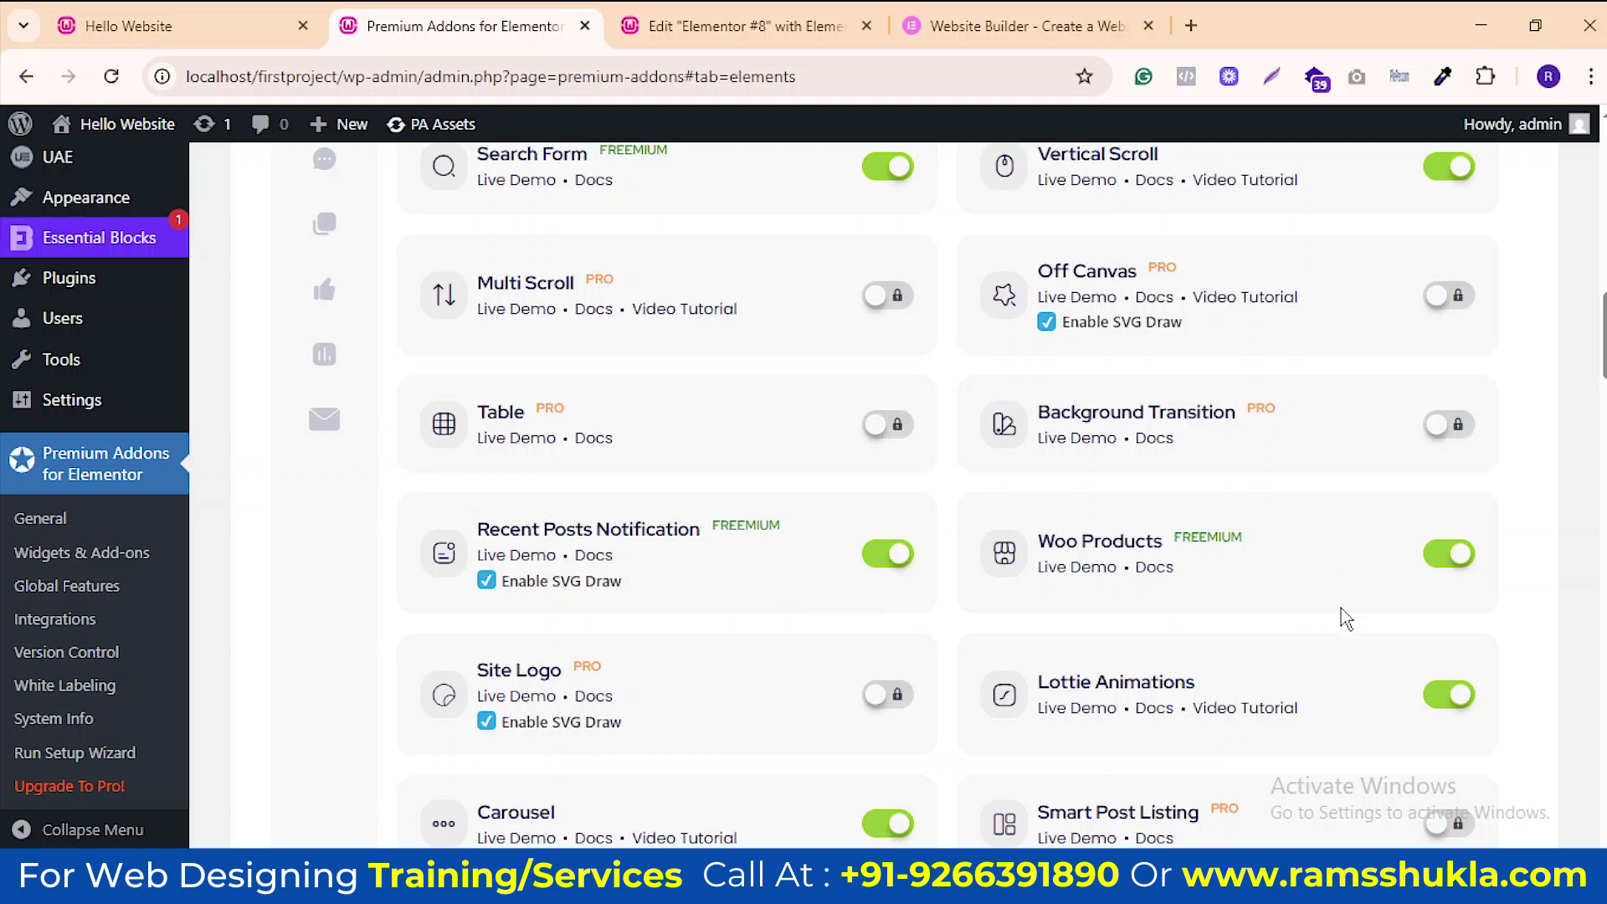
{"action": "scroll", "coordinate": [1256, 544], "scroll_direction": "down", "scroll_amount": 3}
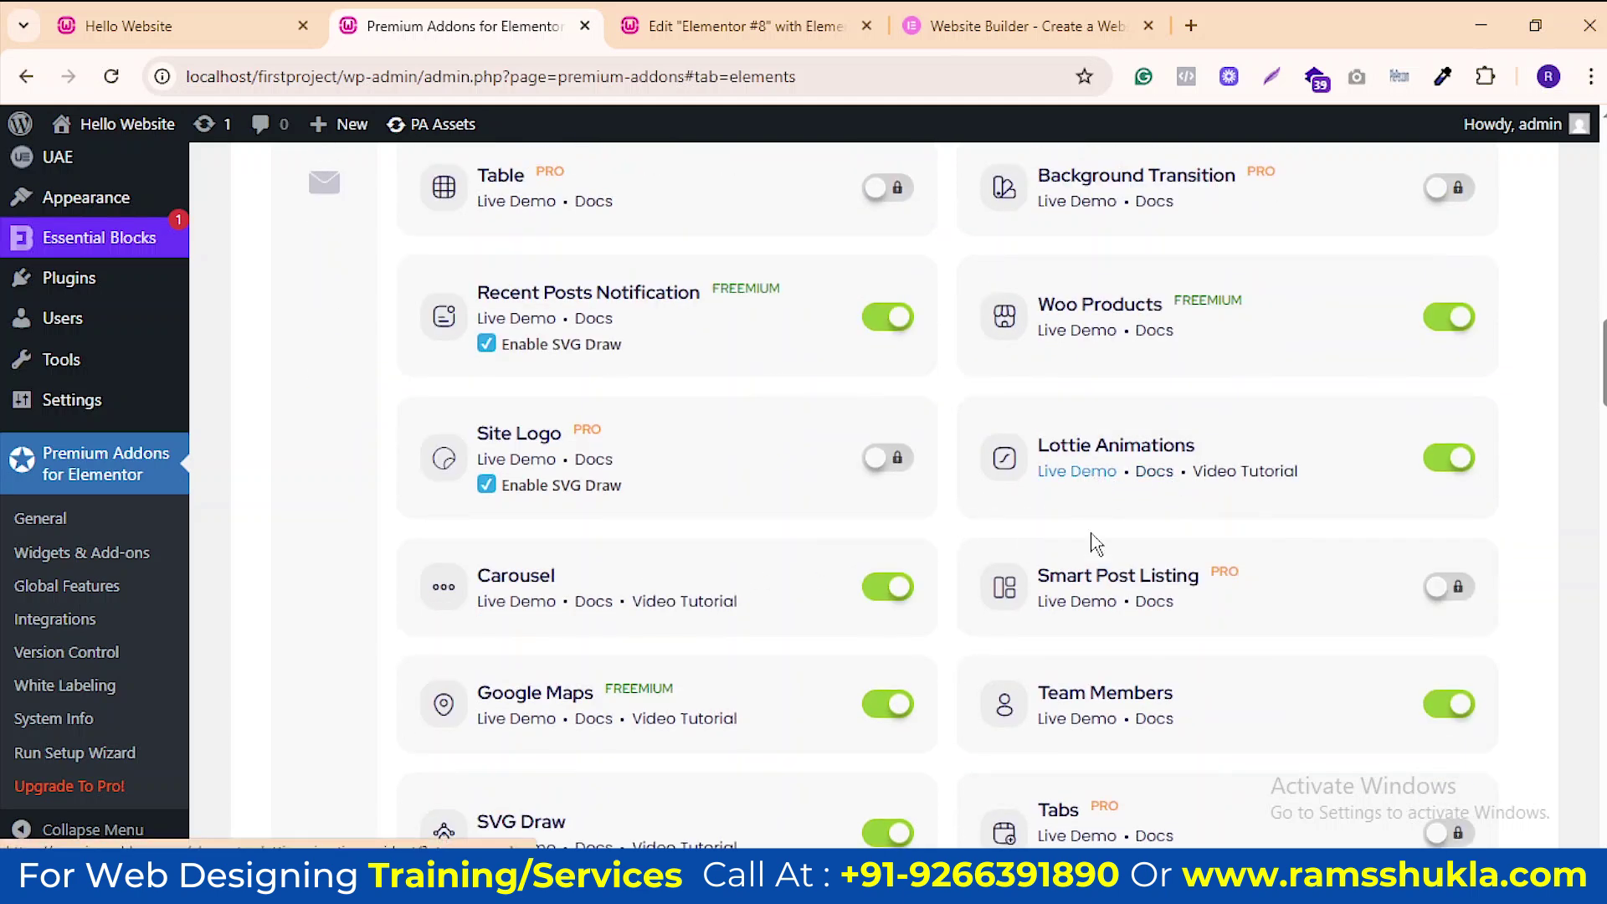
{"action": "scroll", "coordinate": [549, 621], "scroll_direction": "down", "scroll_amount": 1}
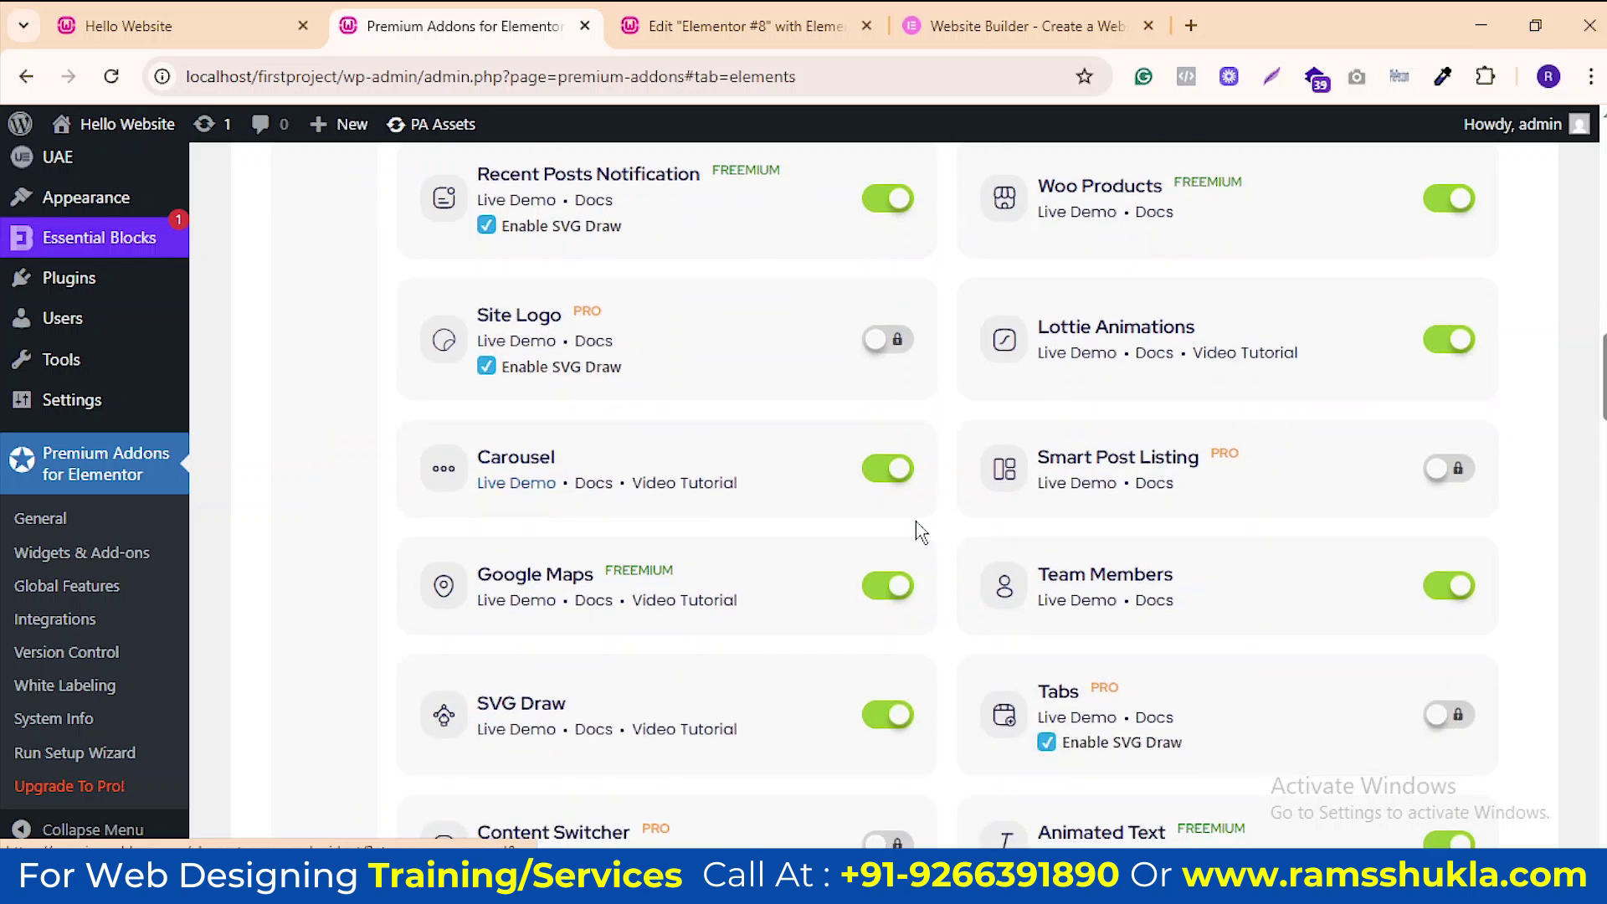
{"action": "right_click", "coordinate": [503, 490]}
{"action": "left_click", "coordinate": [557, 512]}
{"action": "scroll", "coordinate": [971, 688], "scroll_direction": "down", "scroll_amount": 4}
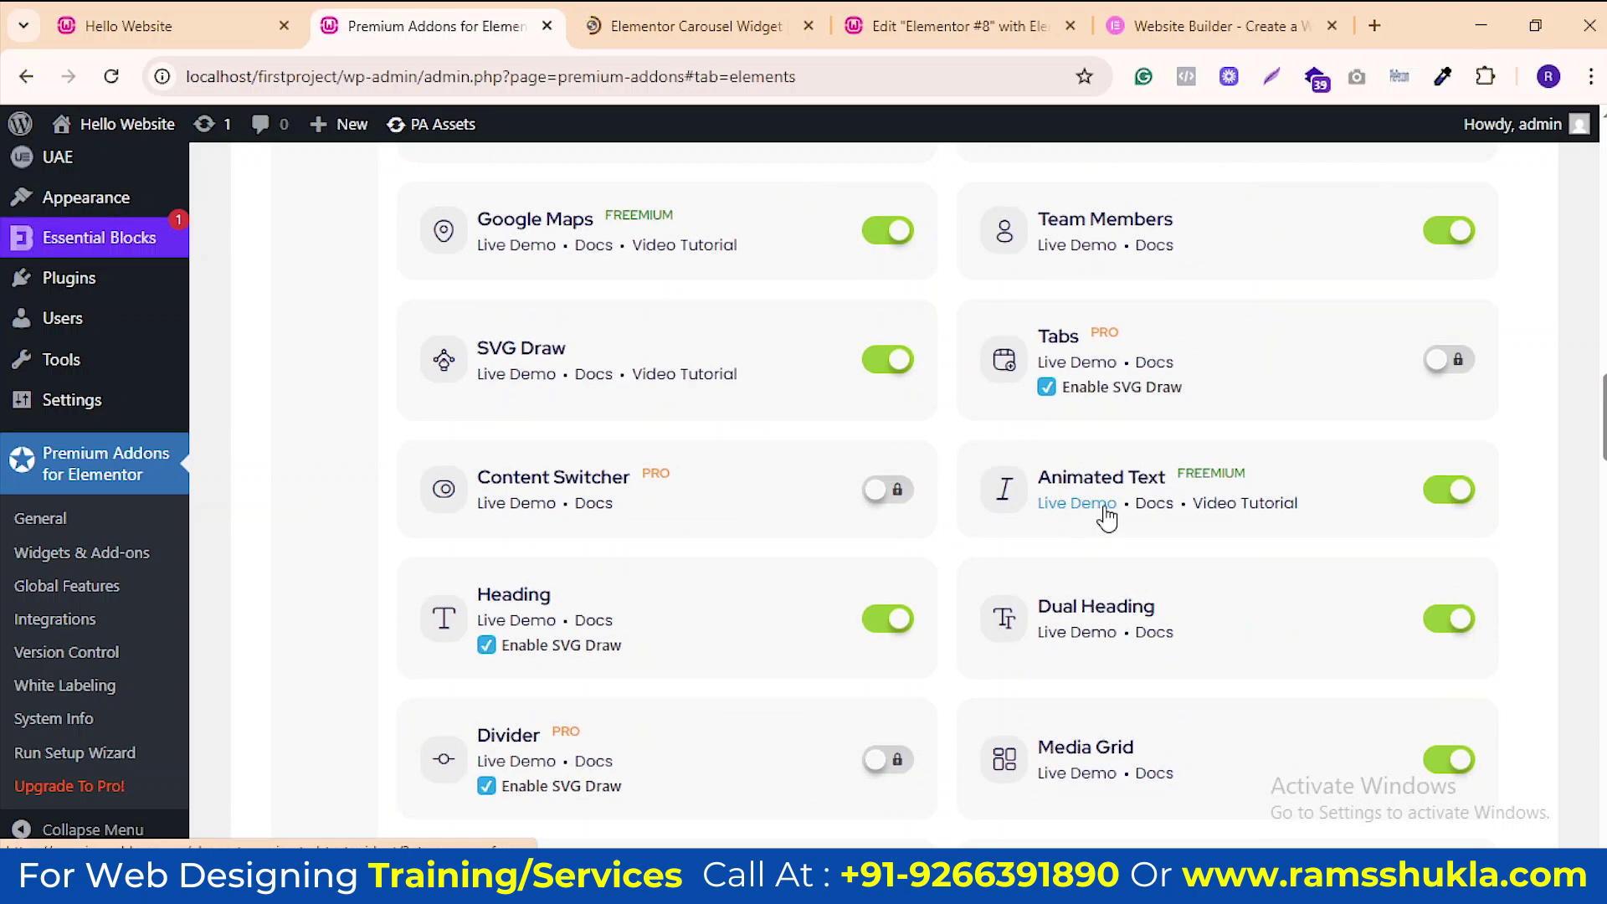
{"action": "right_click", "coordinate": [1064, 504]}
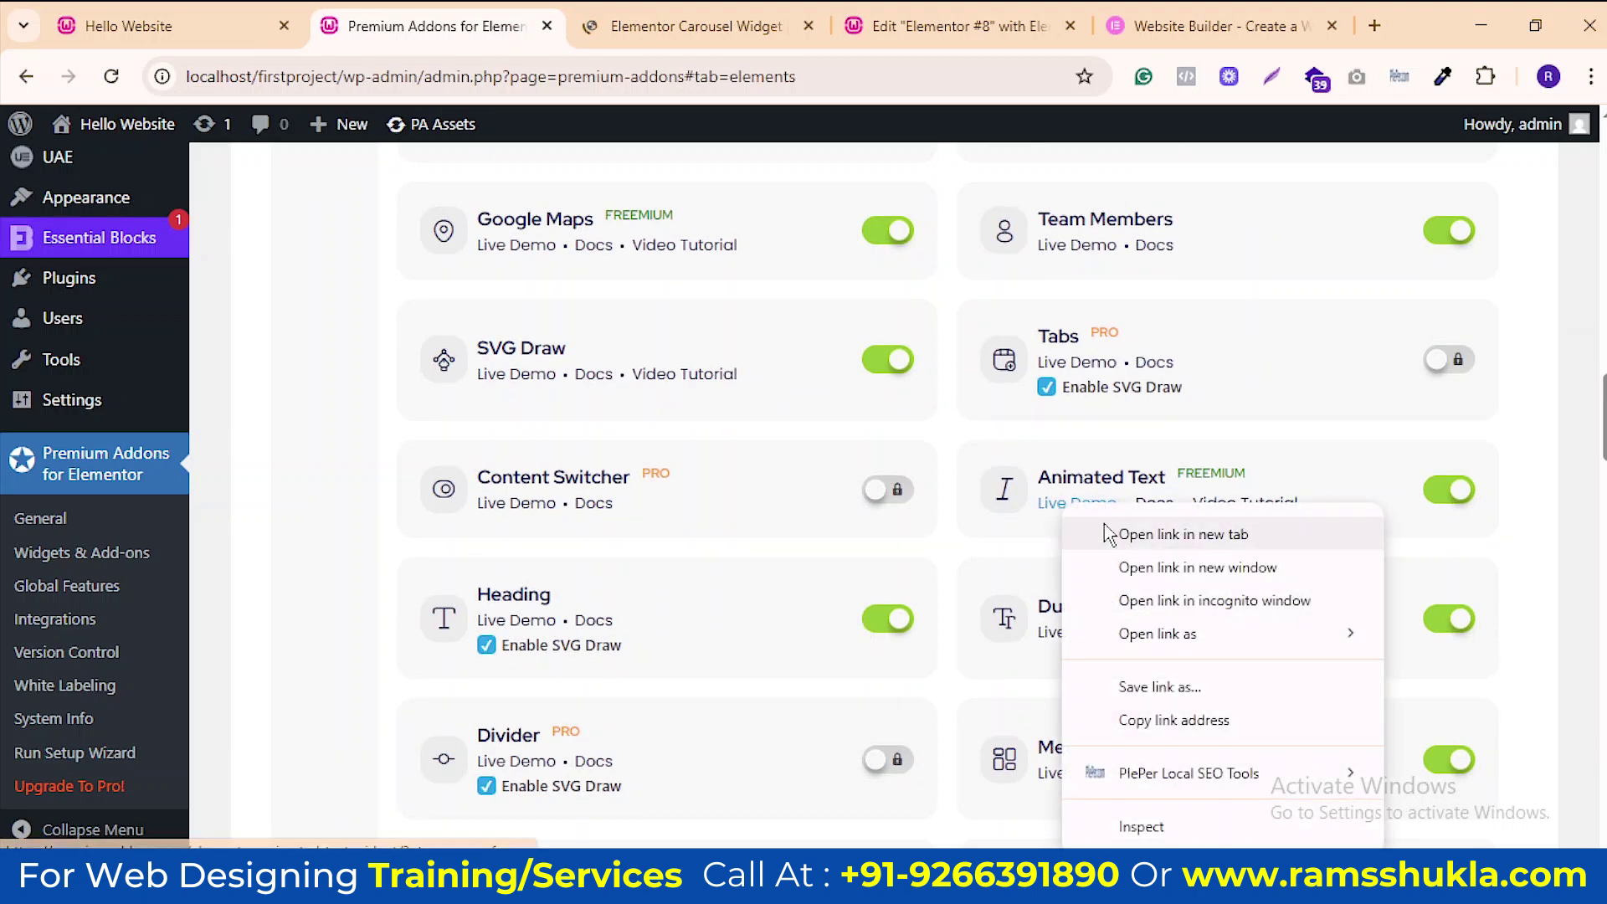
{"action": "left_click", "coordinate": [1110, 534]}
Return to the Elementor #8 editor and add the Premium Addons Banner widget to the empty page
{"action": "left_click", "coordinate": [971, 34]}
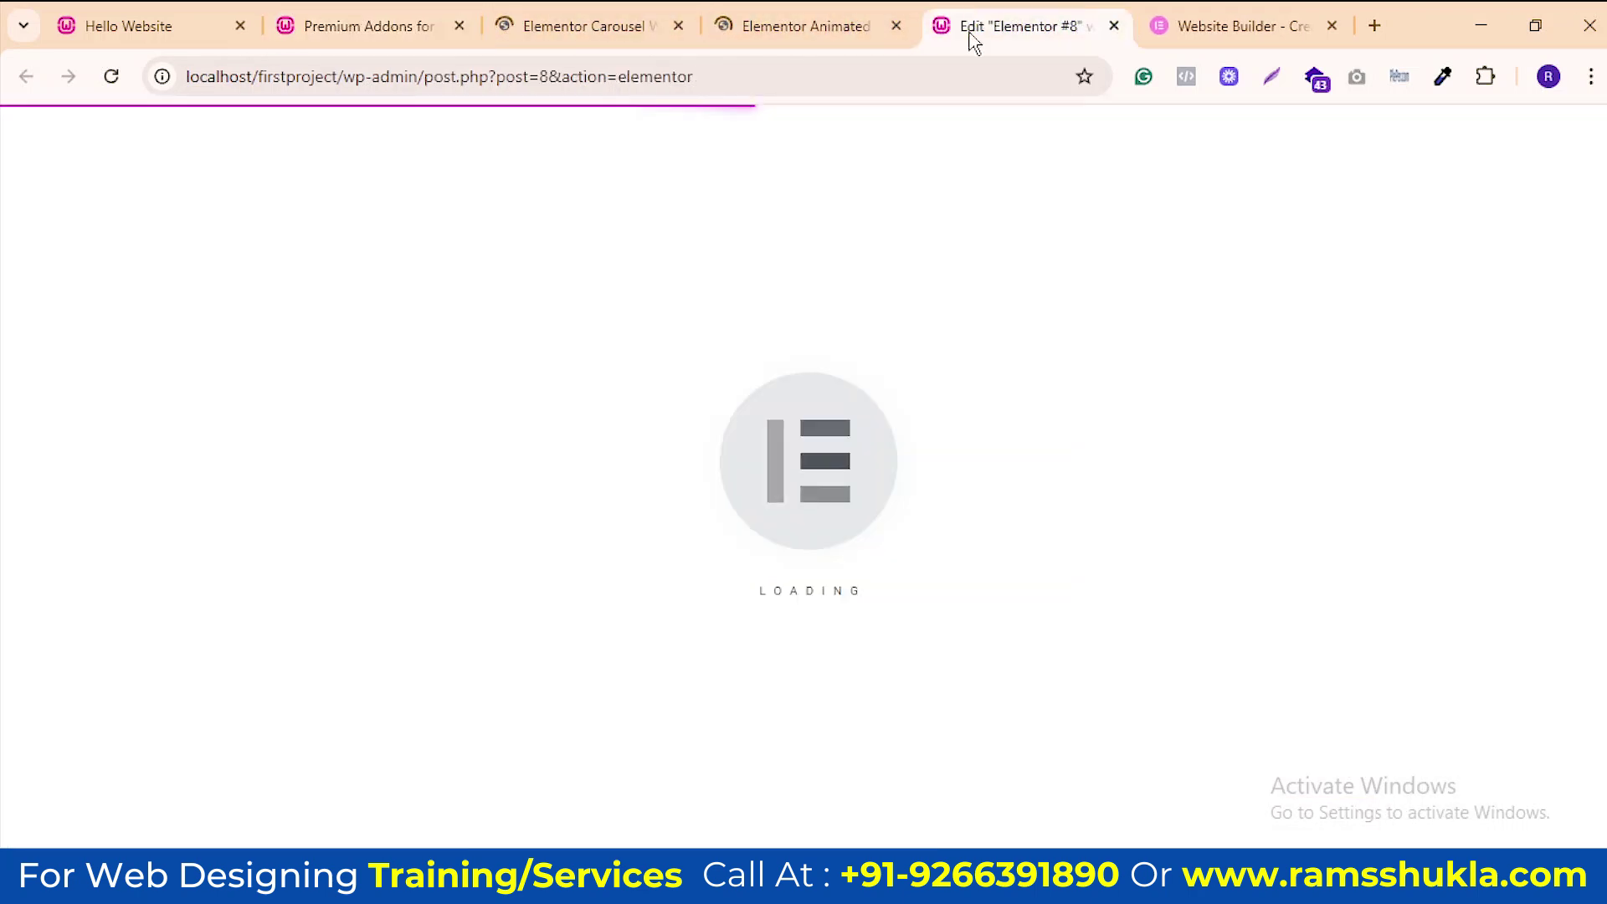
{"action": "scroll", "coordinate": [280, 416], "scroll_direction": "down", "scroll_amount": 15}
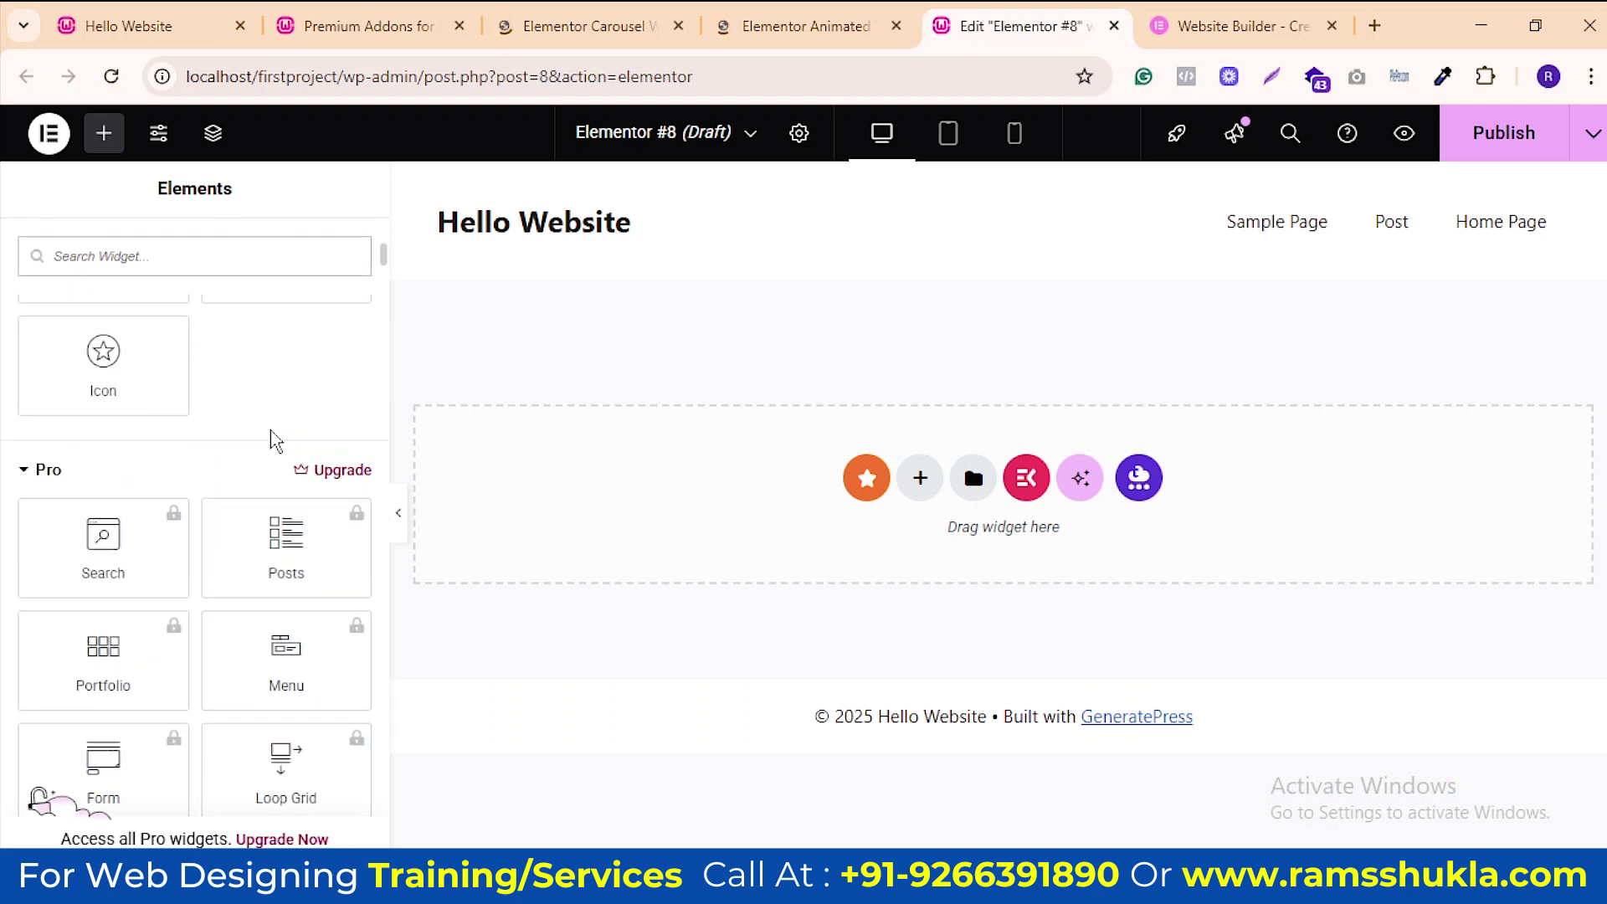
{"action": "scroll", "coordinate": [271, 441], "scroll_direction": "down", "scroll_amount": 15}
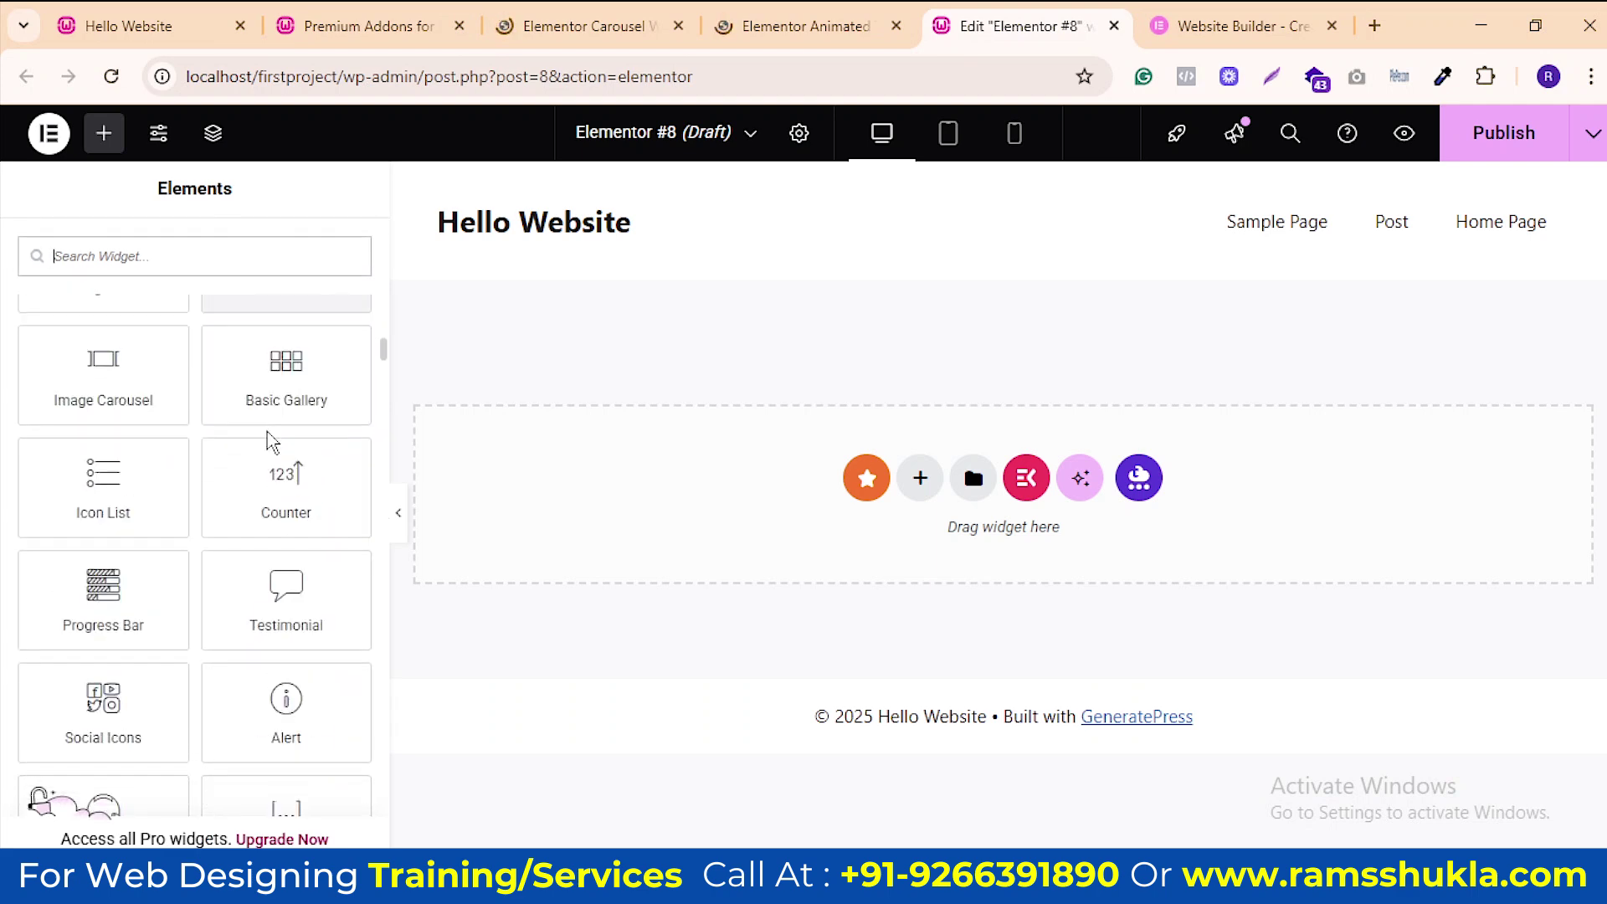
{"action": "scroll", "coordinate": [270, 444], "scroll_direction": "down", "scroll_amount": 4}
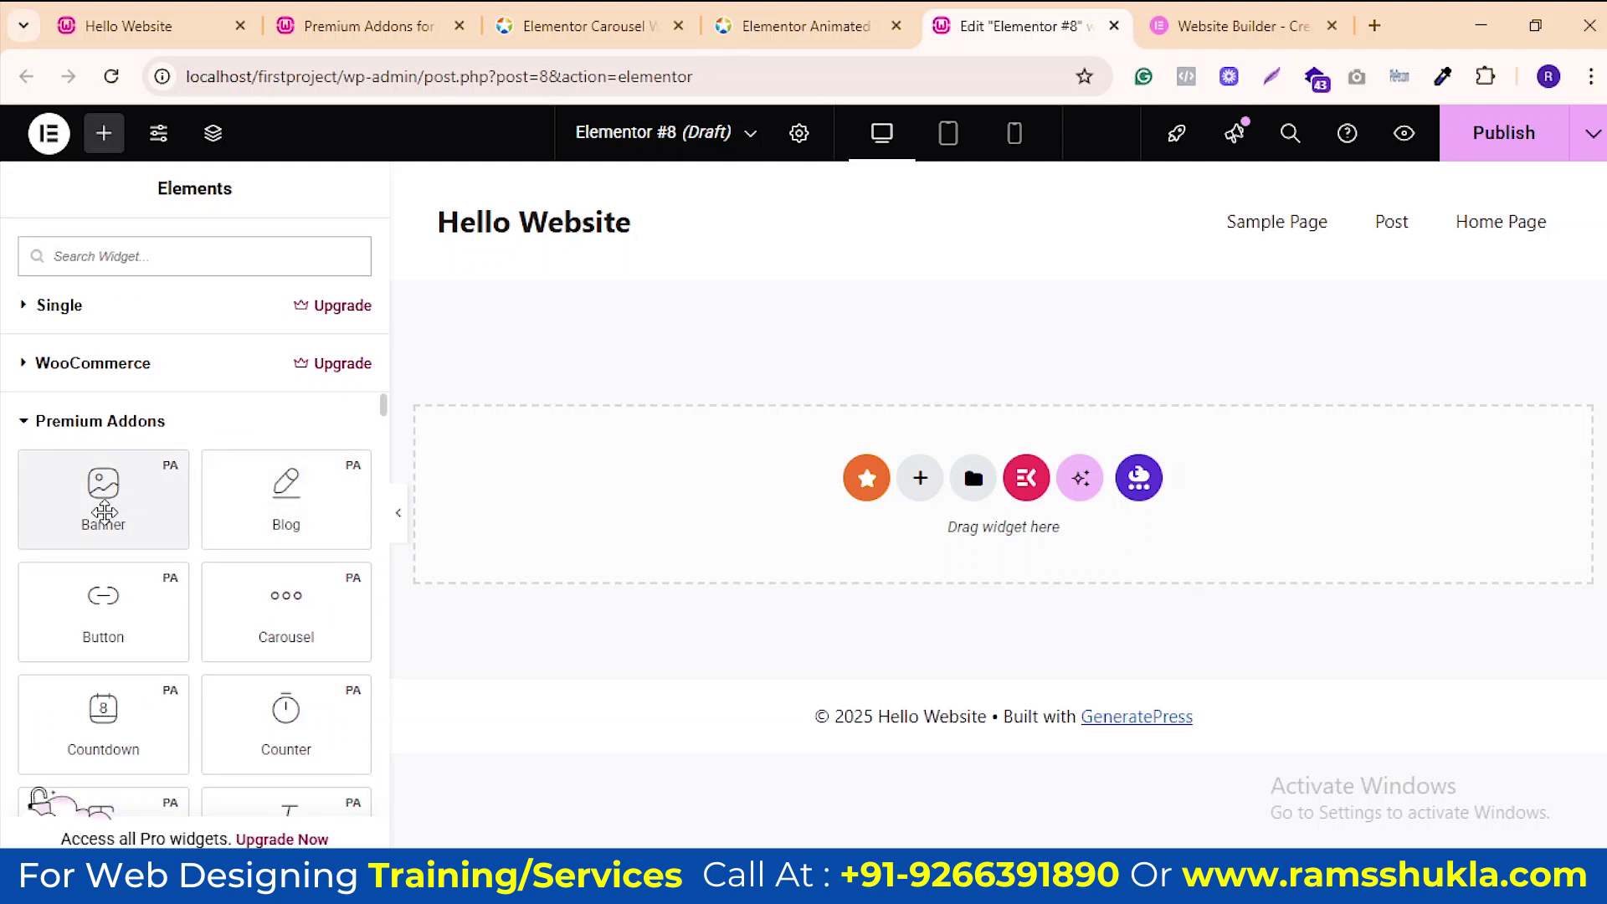
{"action": "left_click_drag", "start_coordinate": [104, 513], "coordinate": [383, 585]}
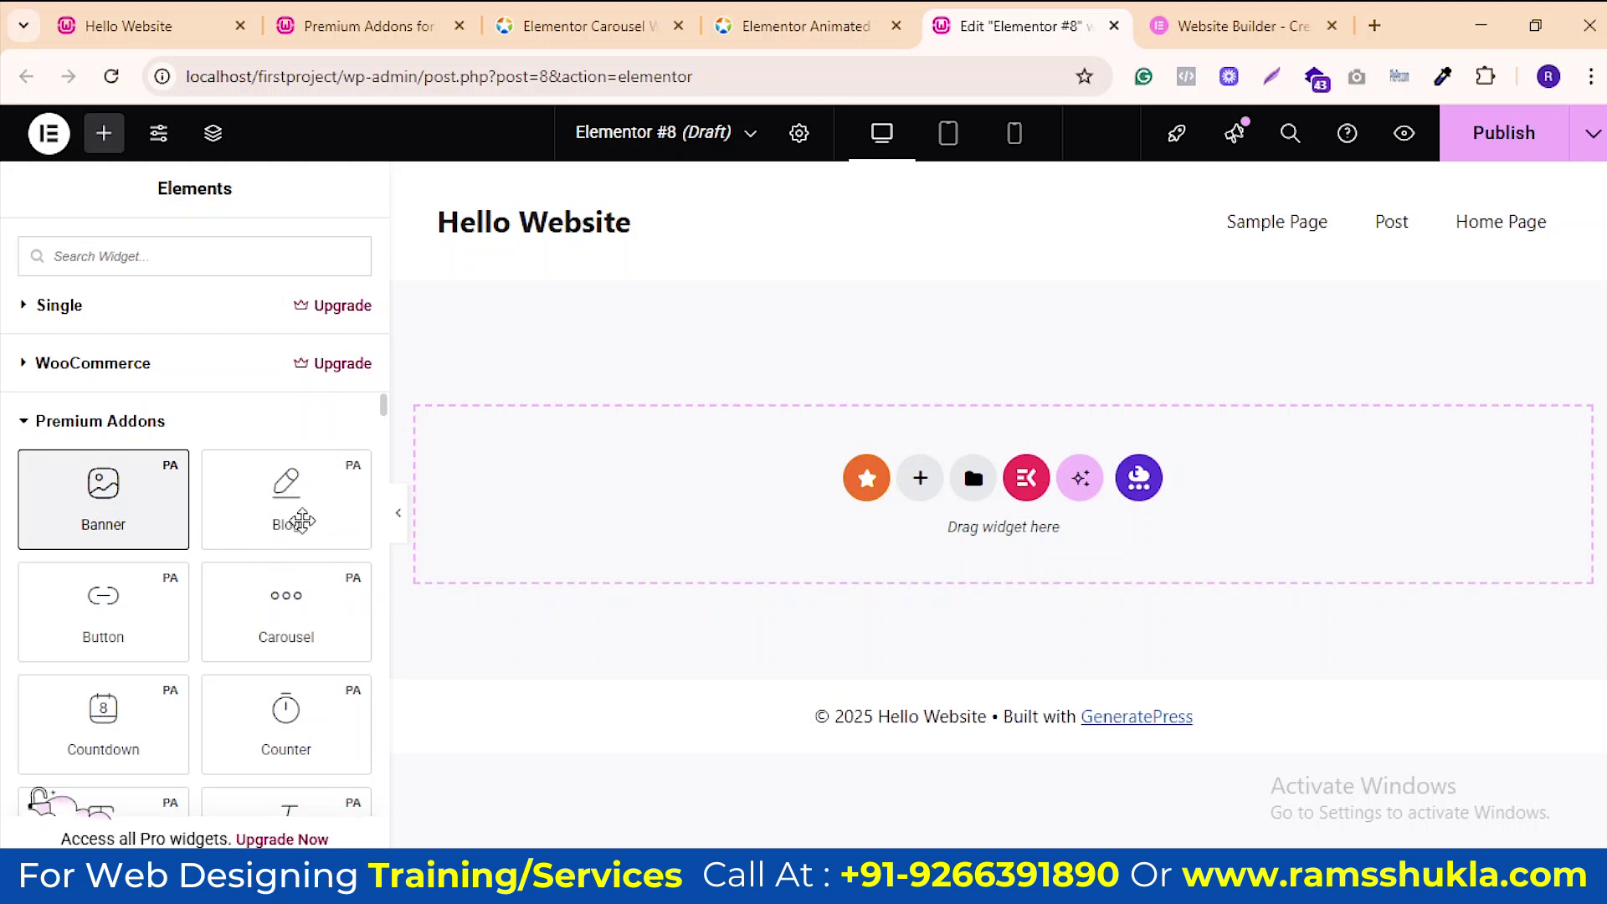
{"action": "left_click_drag", "start_coordinate": [301, 499], "coordinate": [301, 505]}
{"action": "scroll", "coordinate": [1088, 452], "scroll_direction": "down", "scroll_amount": 5}
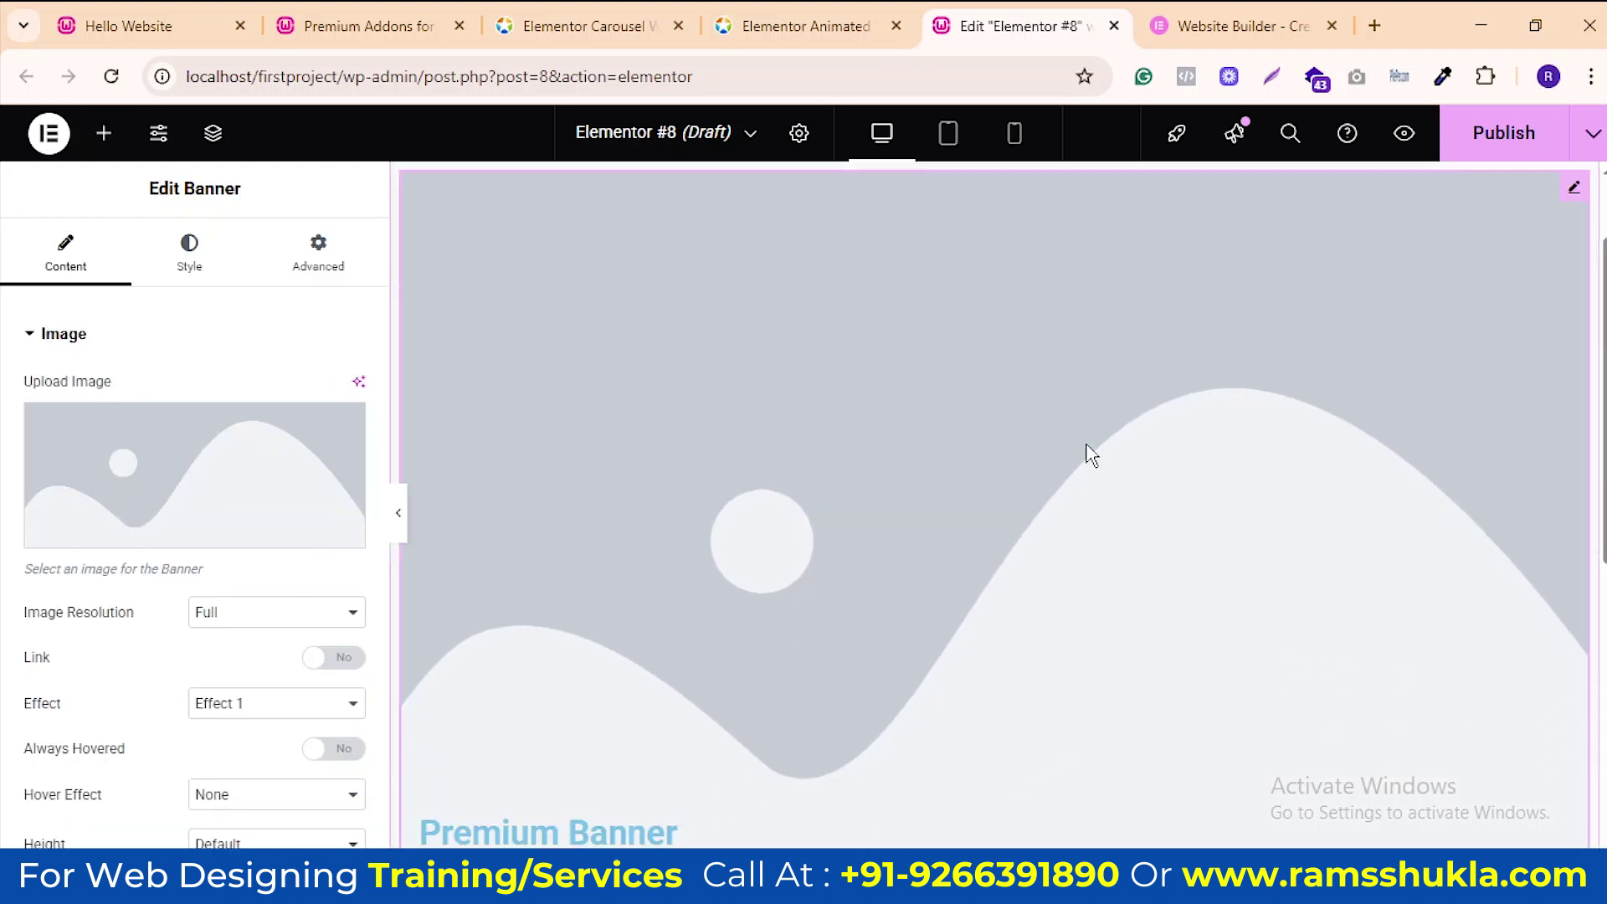
{"action": "scroll", "coordinate": [1382, 399], "scroll_direction": "up", "scroll_amount": 2}
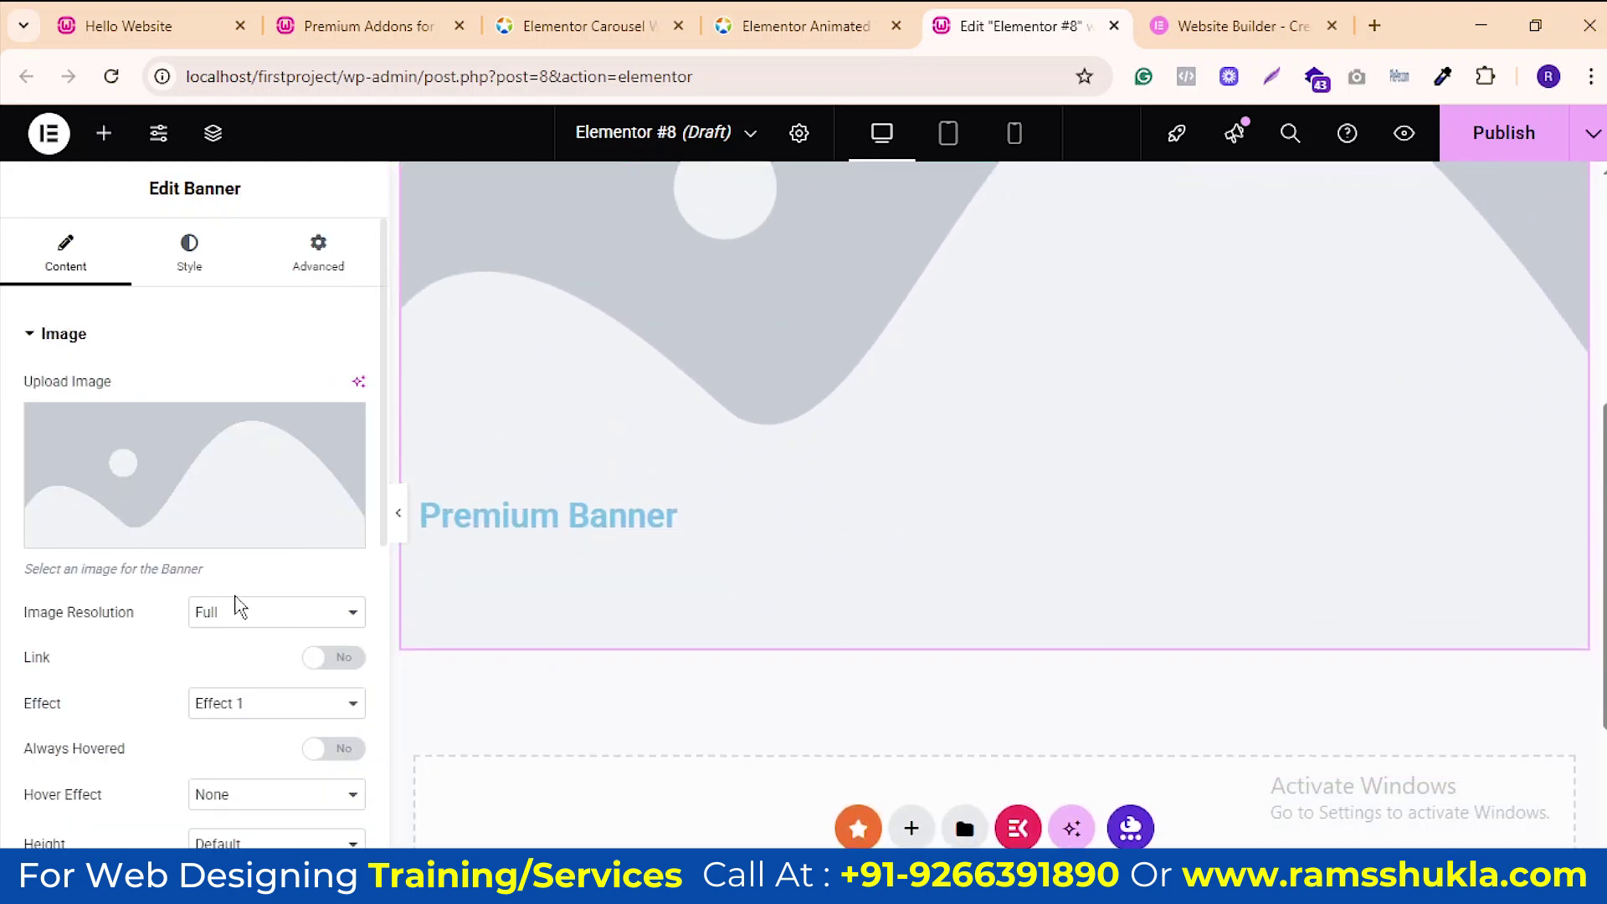
Try Effect 2 and Effect 3 on the banner, and delete the container holding it
{"action": "scroll", "coordinate": [228, 537], "scroll_direction": "down", "scroll_amount": 3}
{"action": "left_click", "coordinate": [278, 466]}
{"action": "left_click", "coordinate": [216, 524]}
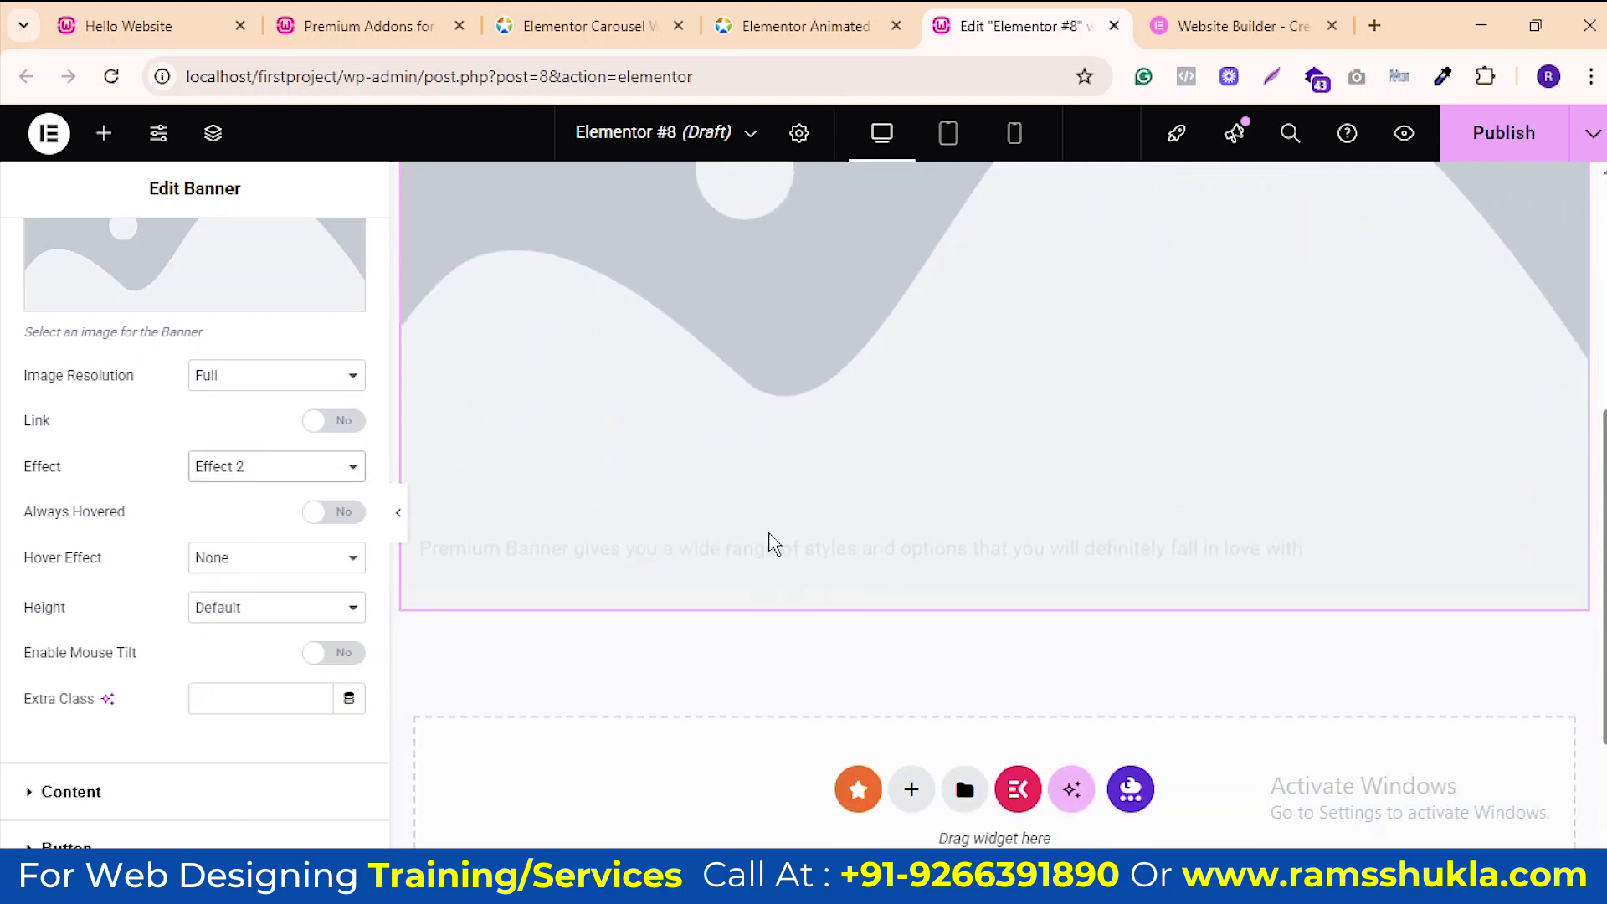
{"action": "left_click", "coordinate": [243, 469]}
{"action": "left_click", "coordinate": [233, 556]}
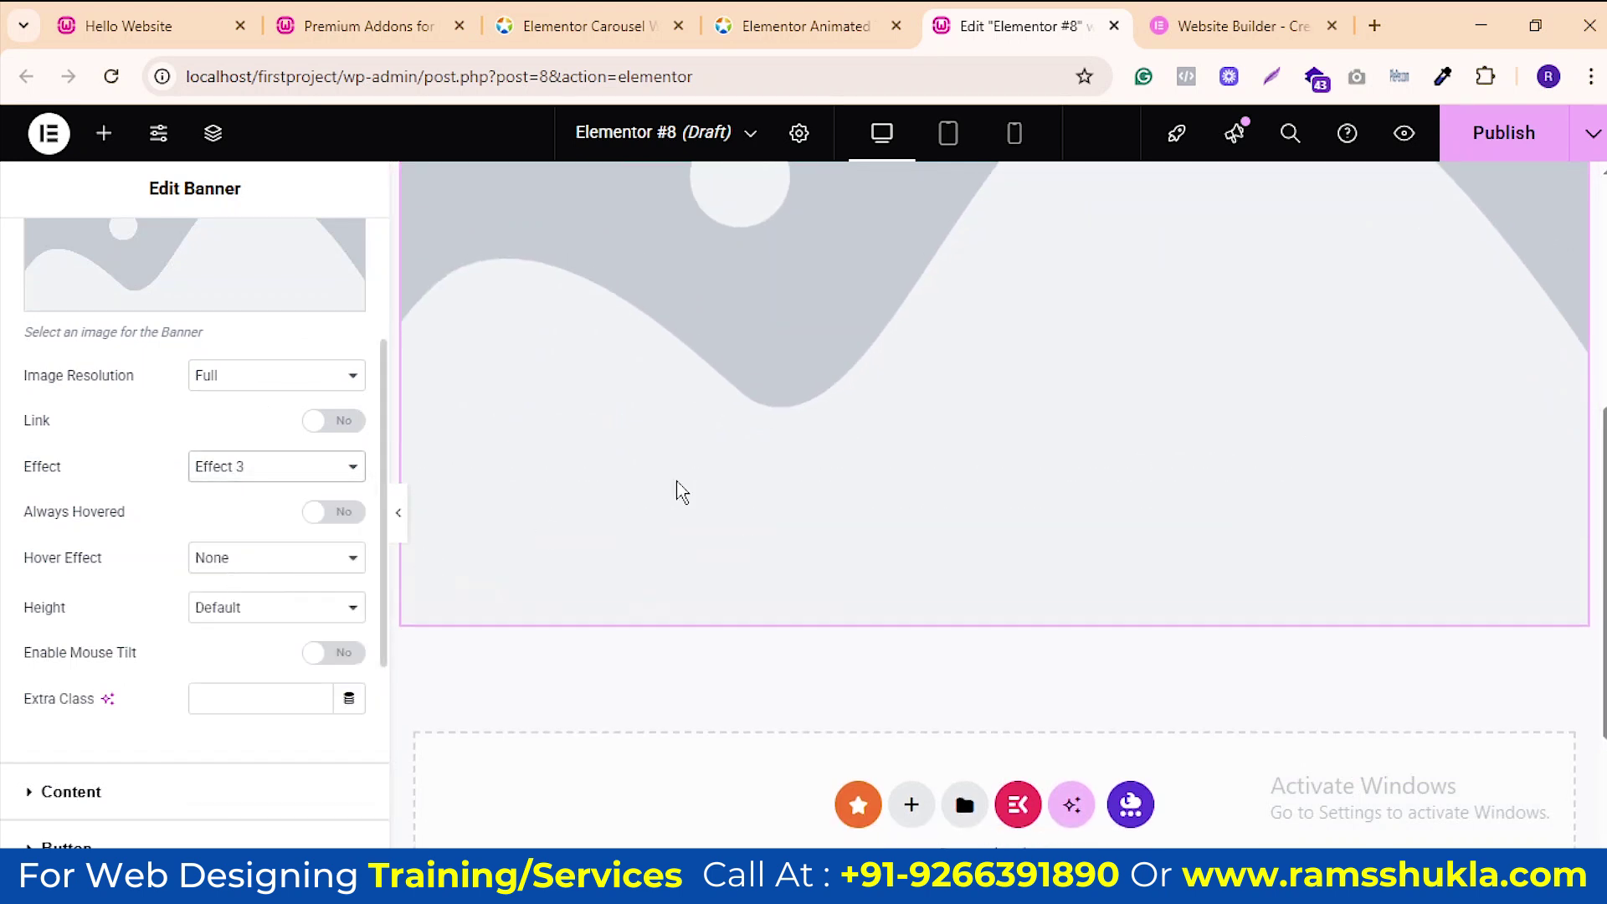
{"action": "scroll", "coordinate": [1256, 502], "scroll_direction": "up", "scroll_amount": 5}
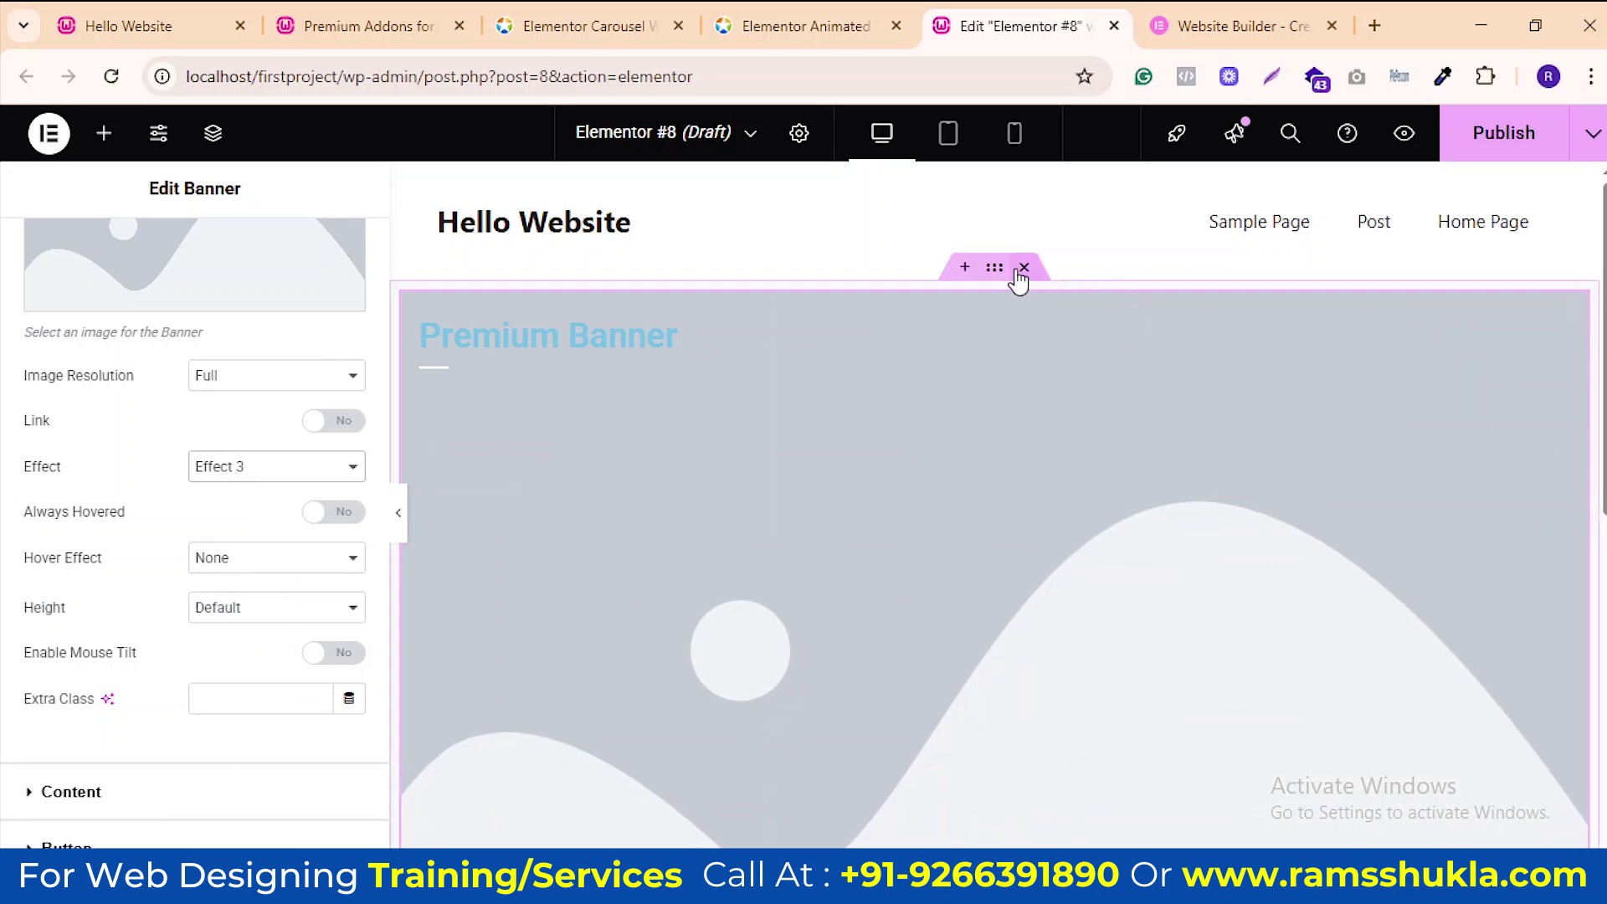
{"action": "key", "text": "Delete"}
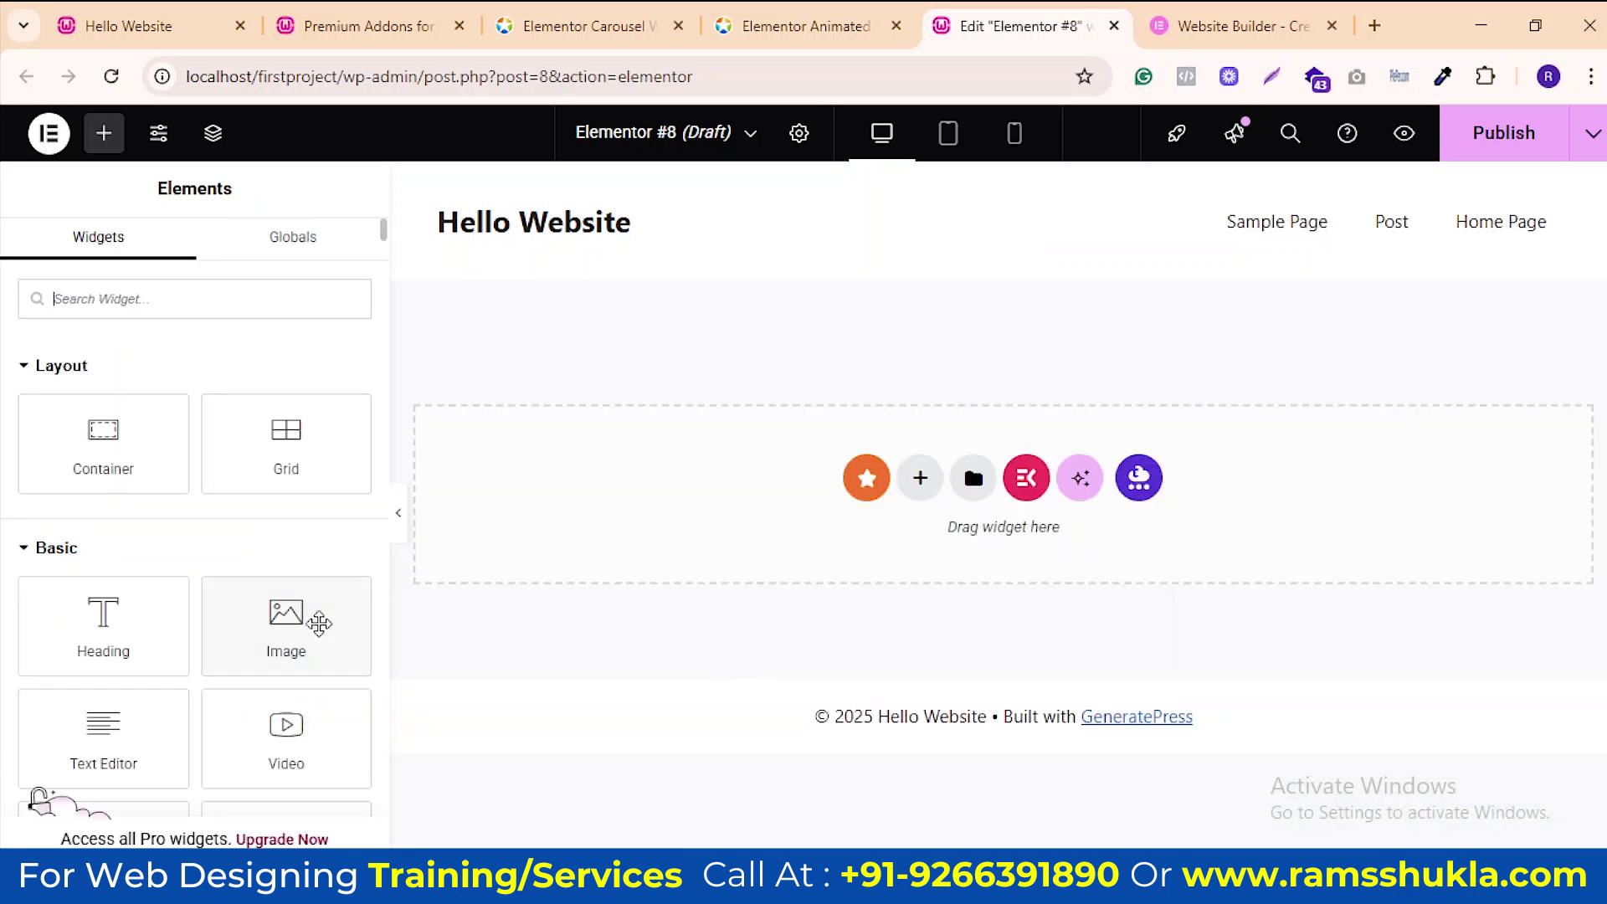
Look through the Premium Addons widgets in the editor, including the locked Pro ones
{"action": "scroll", "coordinate": [243, 636], "scroll_direction": "down", "scroll_amount": 6}
{"action": "scroll", "coordinate": [178, 678], "scroll_direction": "down", "scroll_amount": 15}
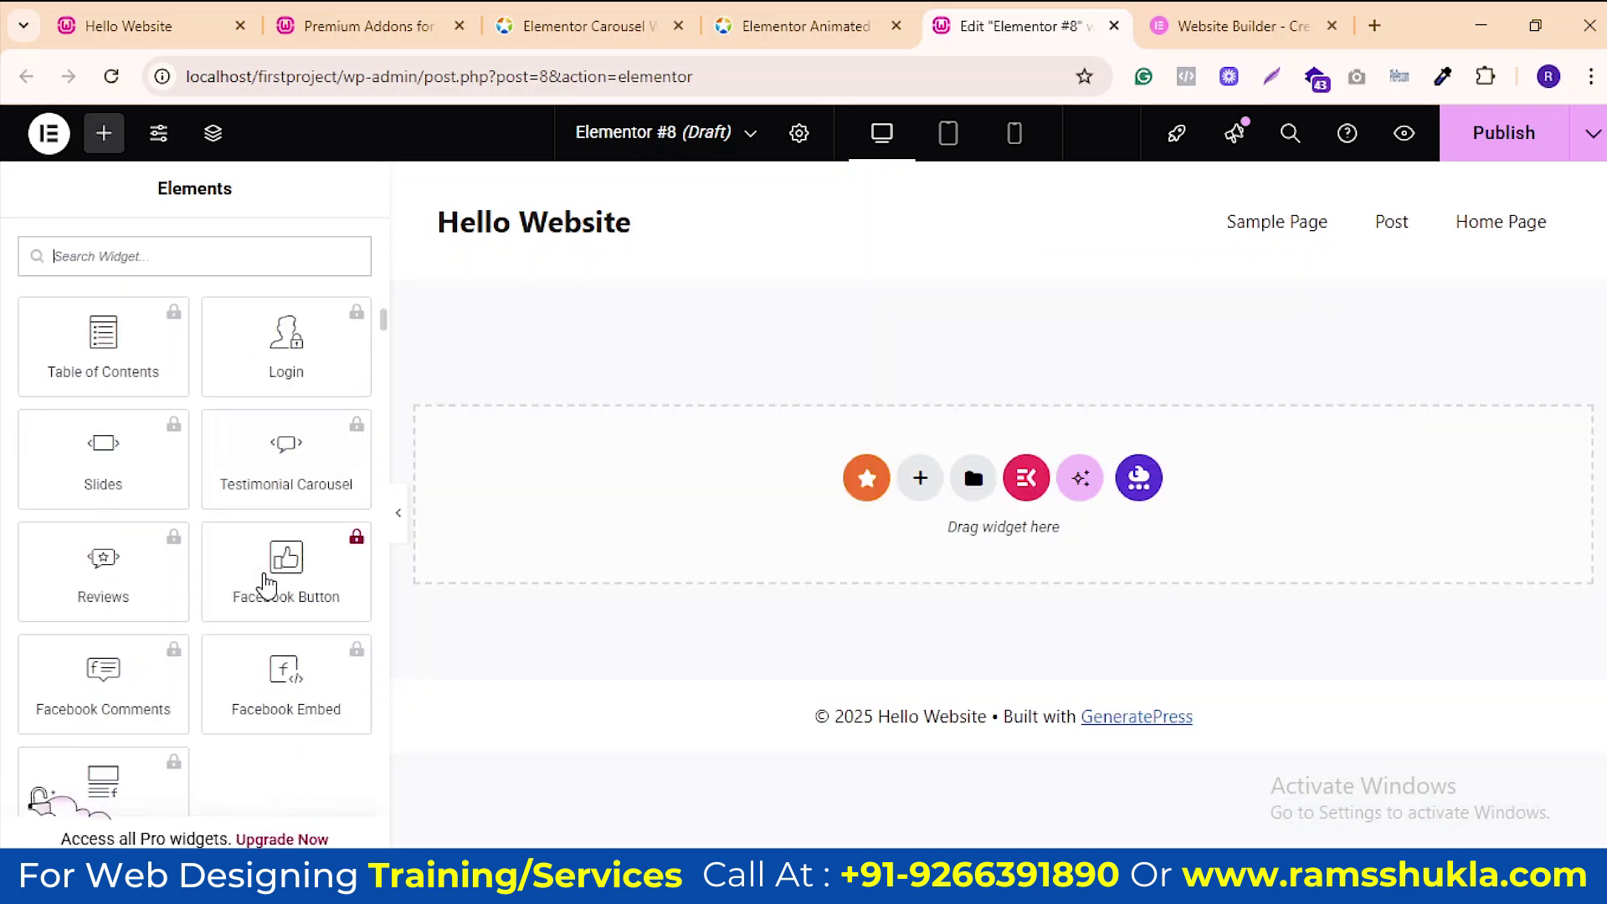
{"action": "scroll", "coordinate": [259, 578], "scroll_direction": "down", "scroll_amount": 5}
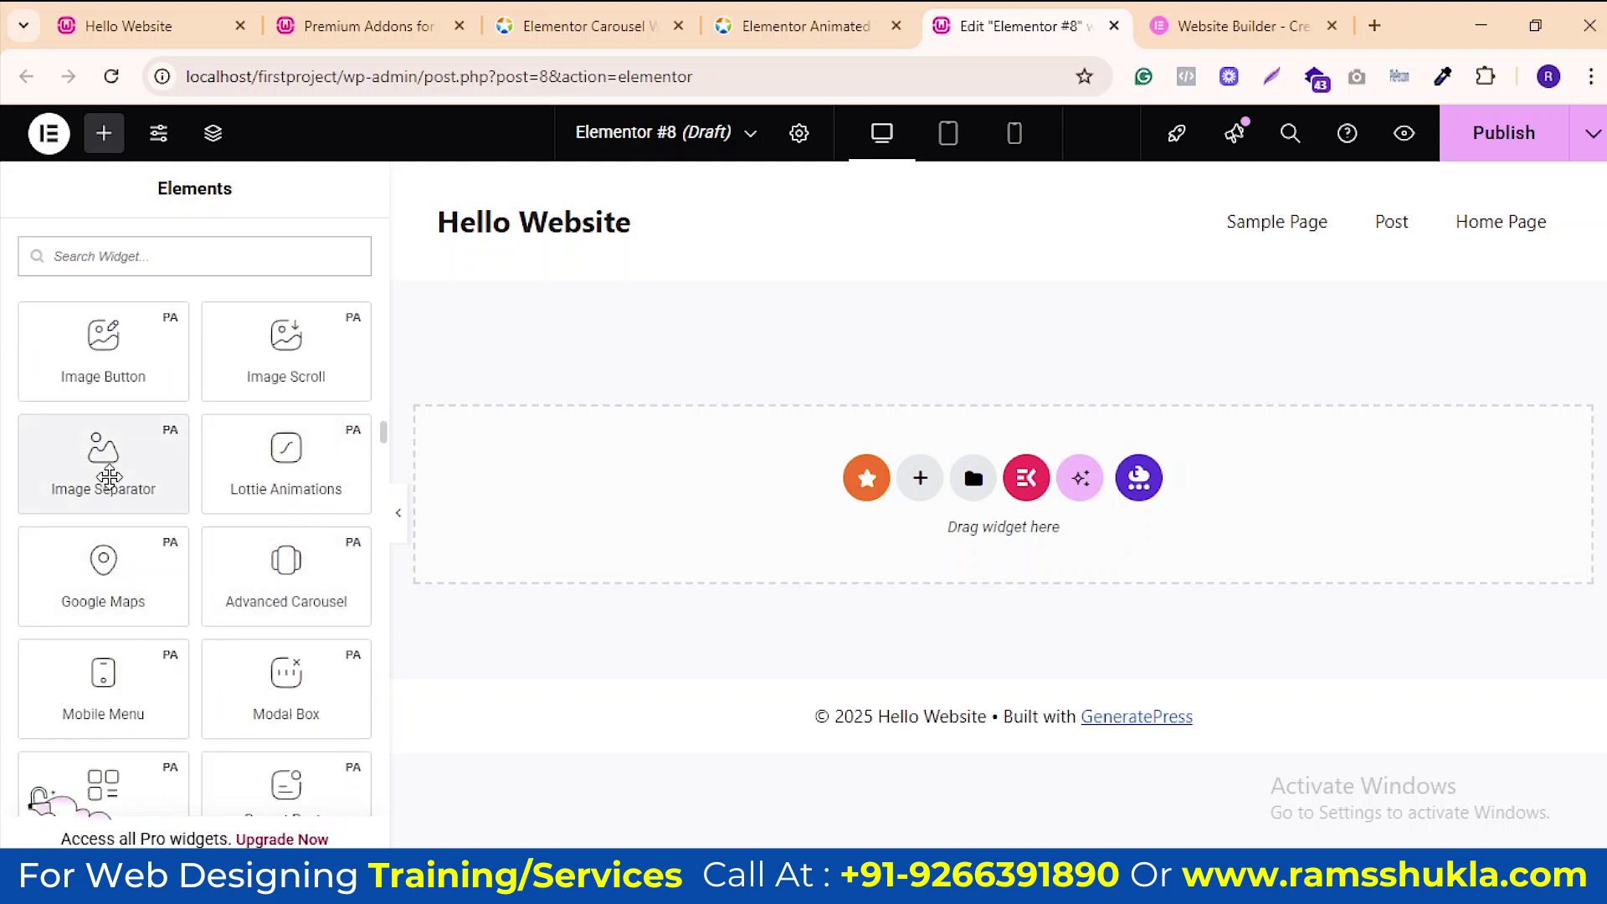
{"action": "scroll", "coordinate": [258, 596], "scroll_direction": "down", "scroll_amount": 3}
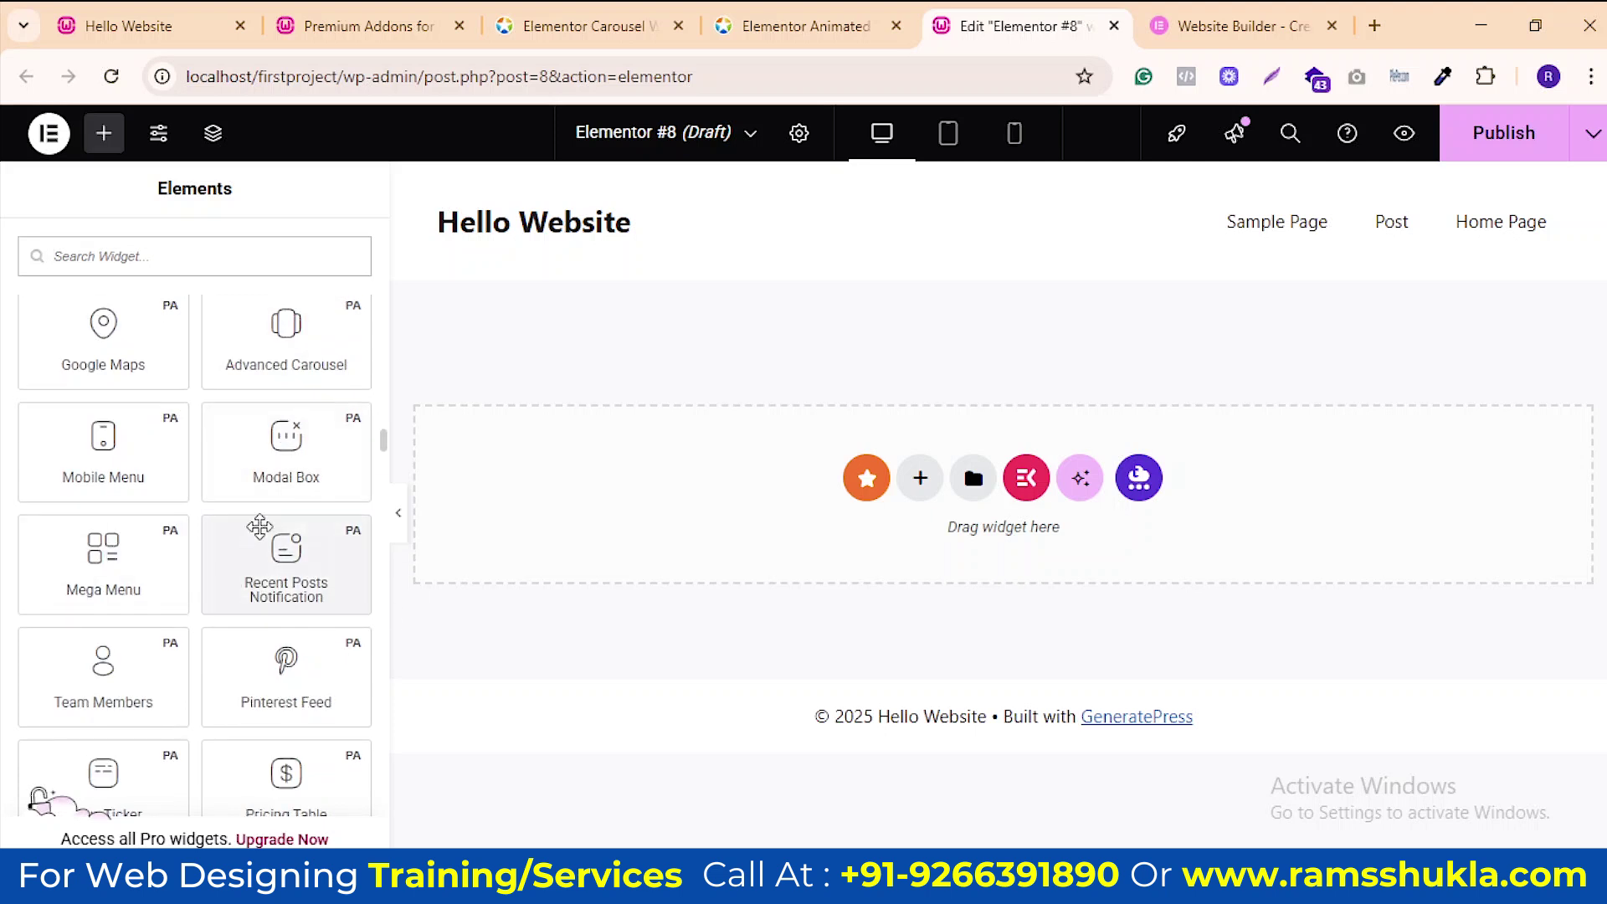
{"action": "scroll", "coordinate": [157, 657], "scroll_direction": "down", "scroll_amount": 3}
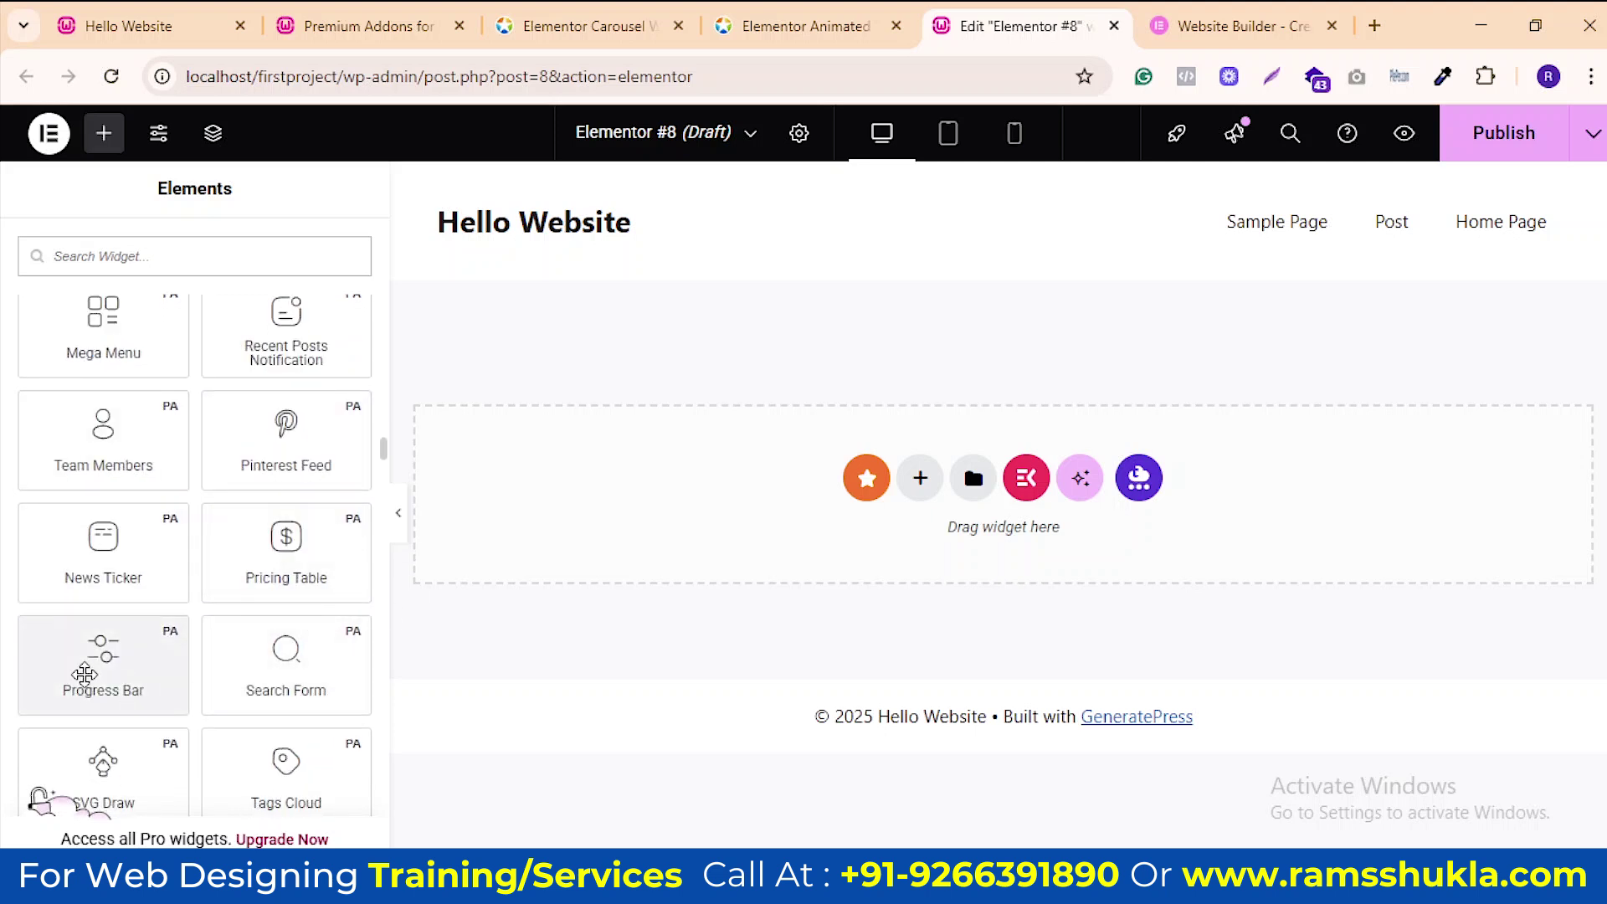
{"action": "scroll", "coordinate": [344, 664], "scroll_direction": "down", "scroll_amount": 3}
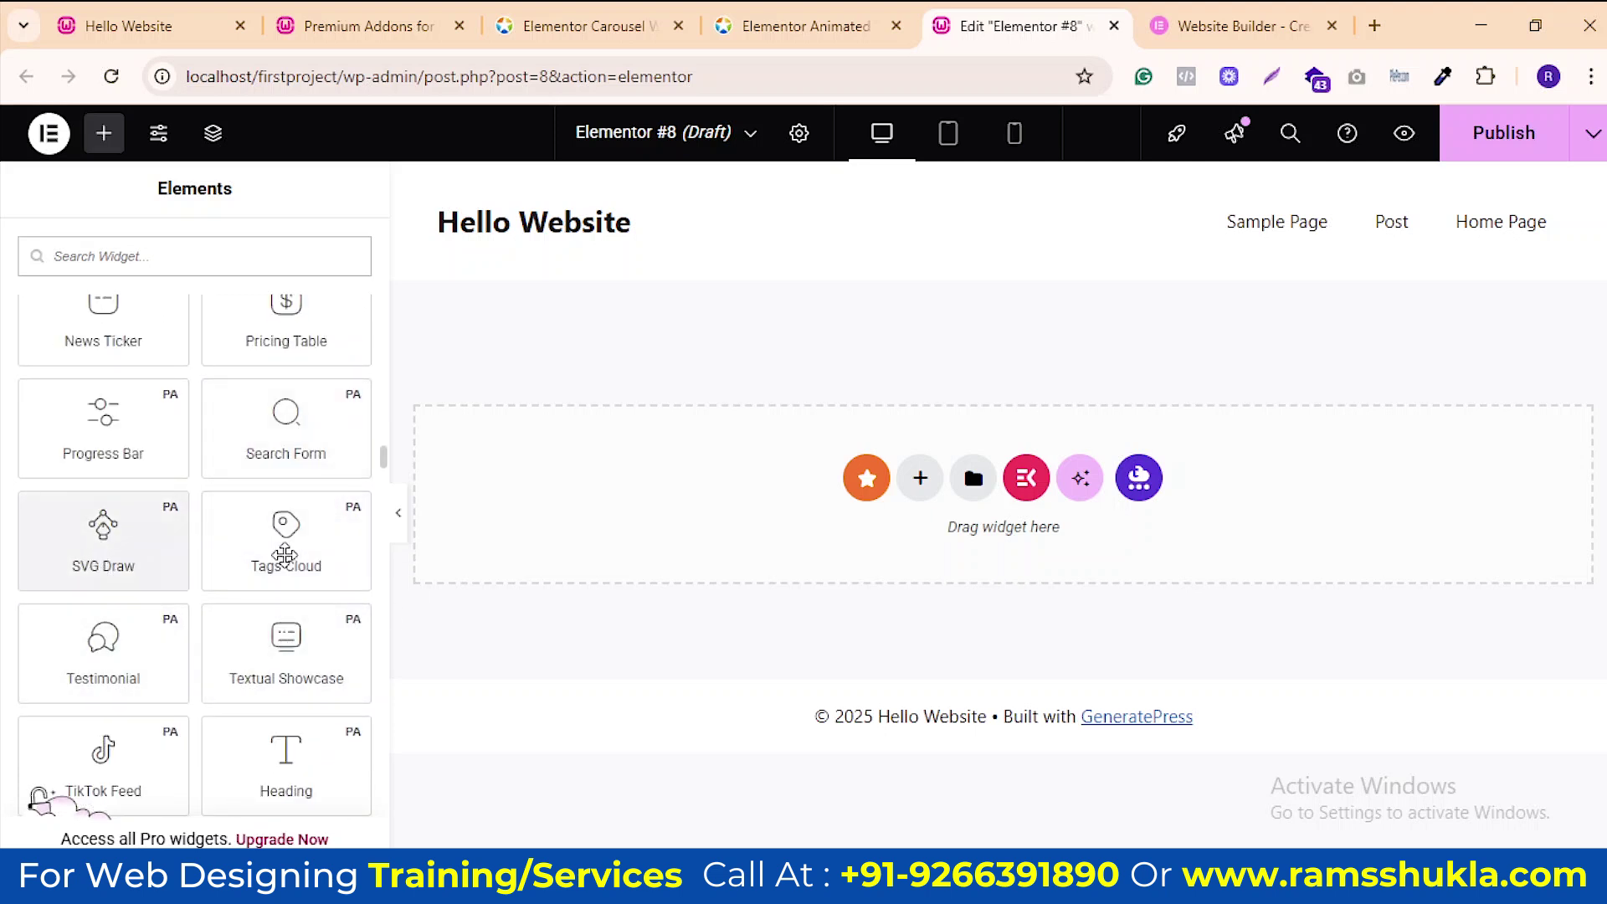
{"action": "scroll", "coordinate": [320, 529], "scroll_direction": "down", "scroll_amount": 2}
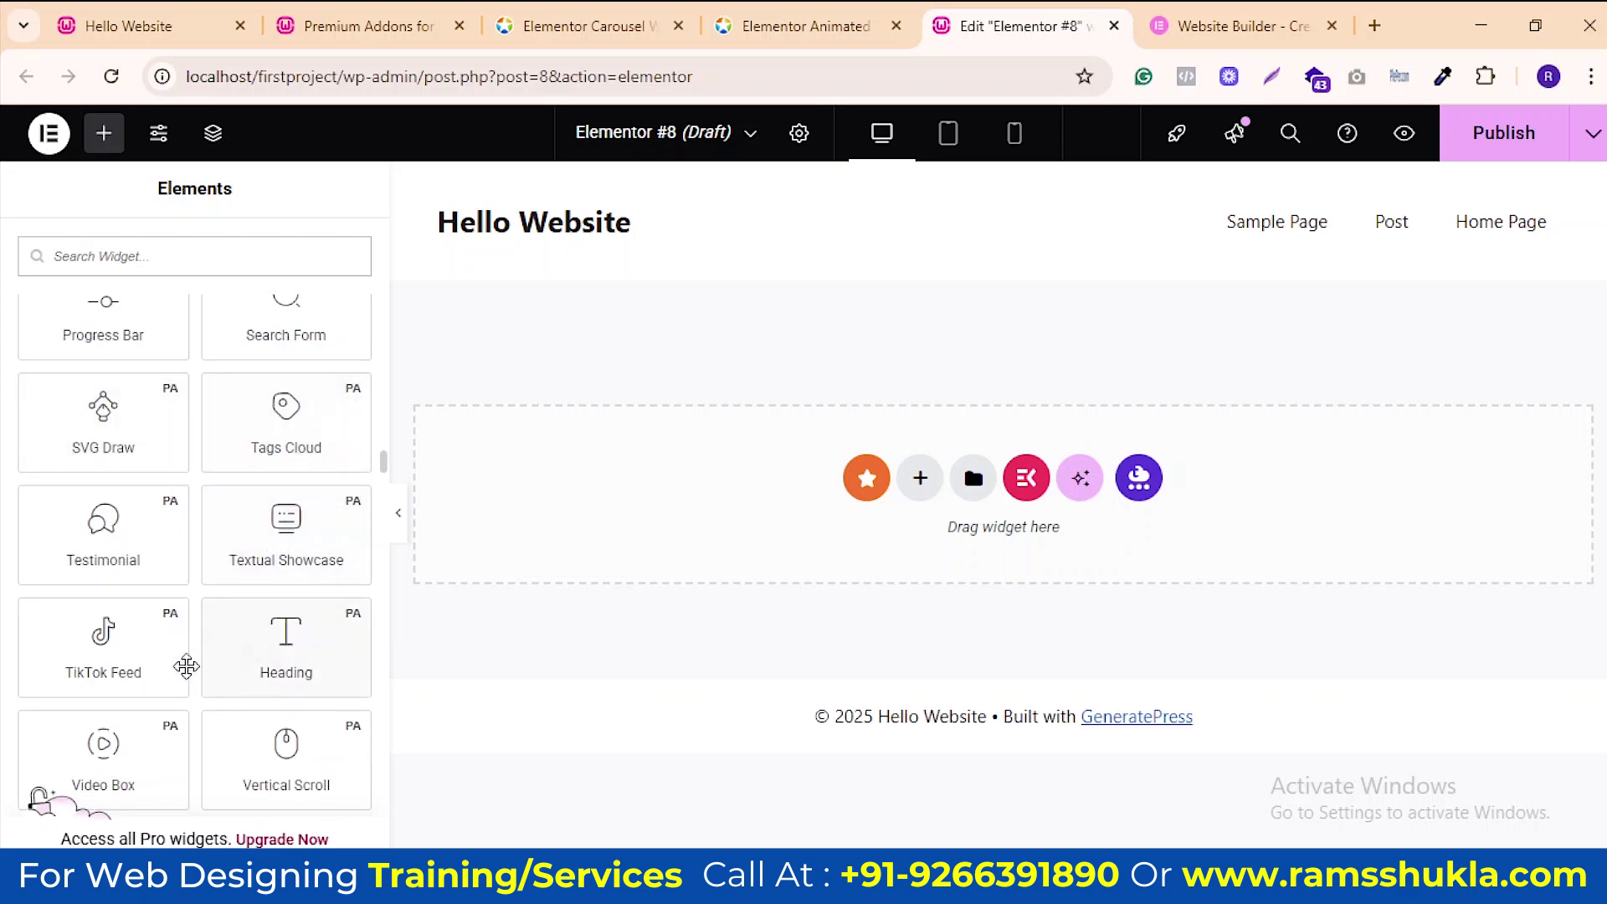
{"action": "scroll", "coordinate": [187, 667], "scroll_direction": "down", "scroll_amount": 3}
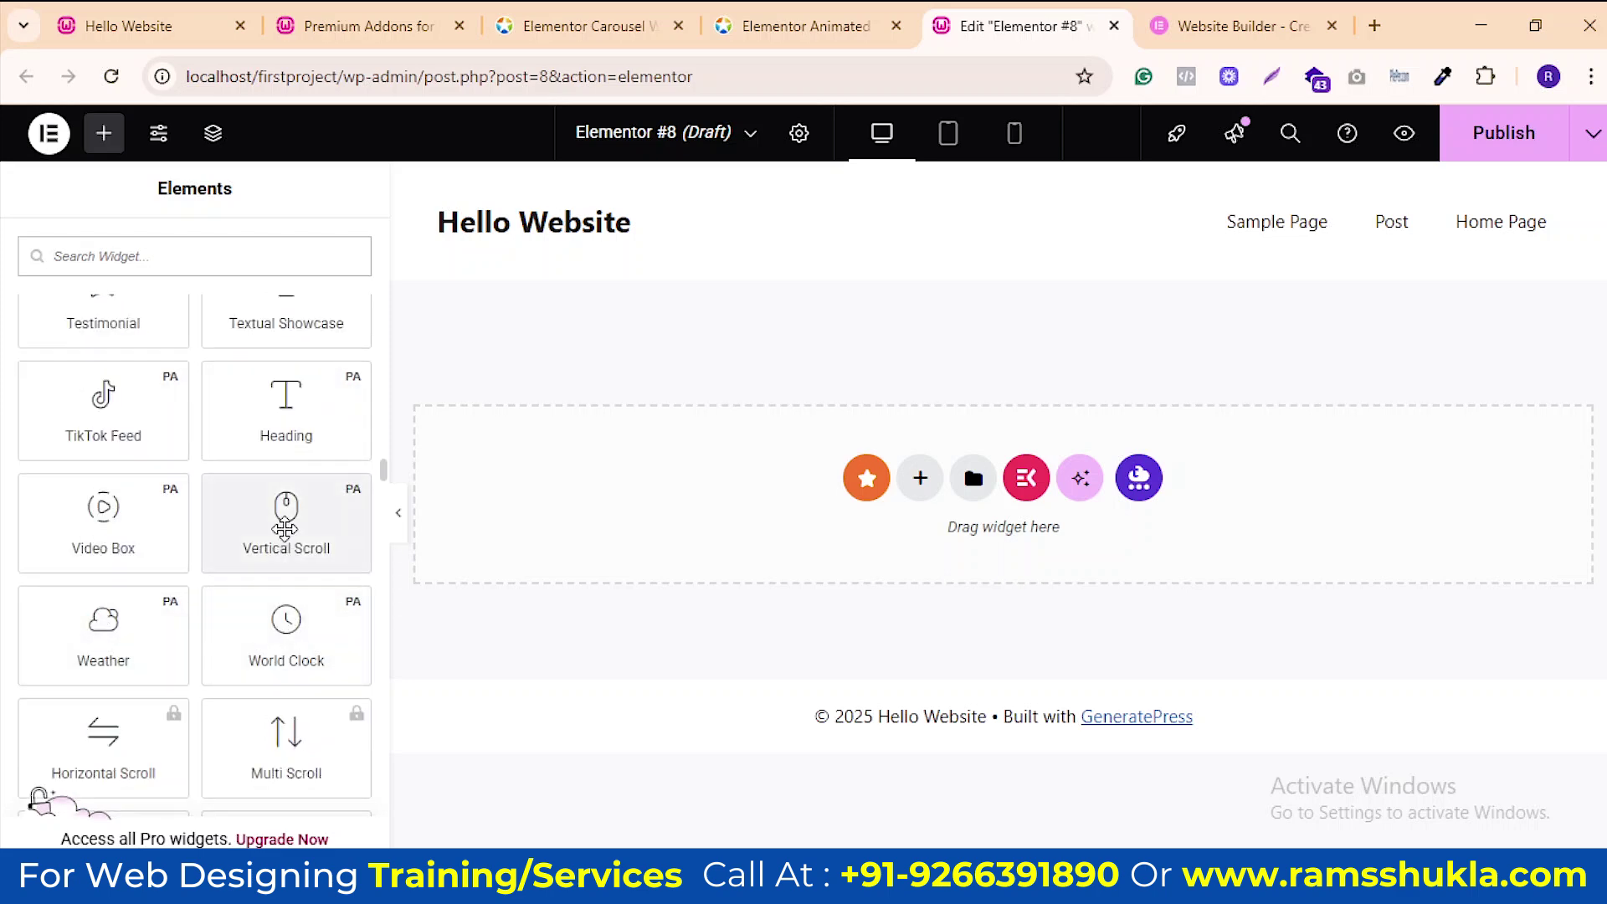
{"action": "scroll", "coordinate": [107, 556], "scroll_direction": "down", "scroll_amount": 2}
{"action": "scroll", "coordinate": [251, 619], "scroll_direction": "down", "scroll_amount": 5}
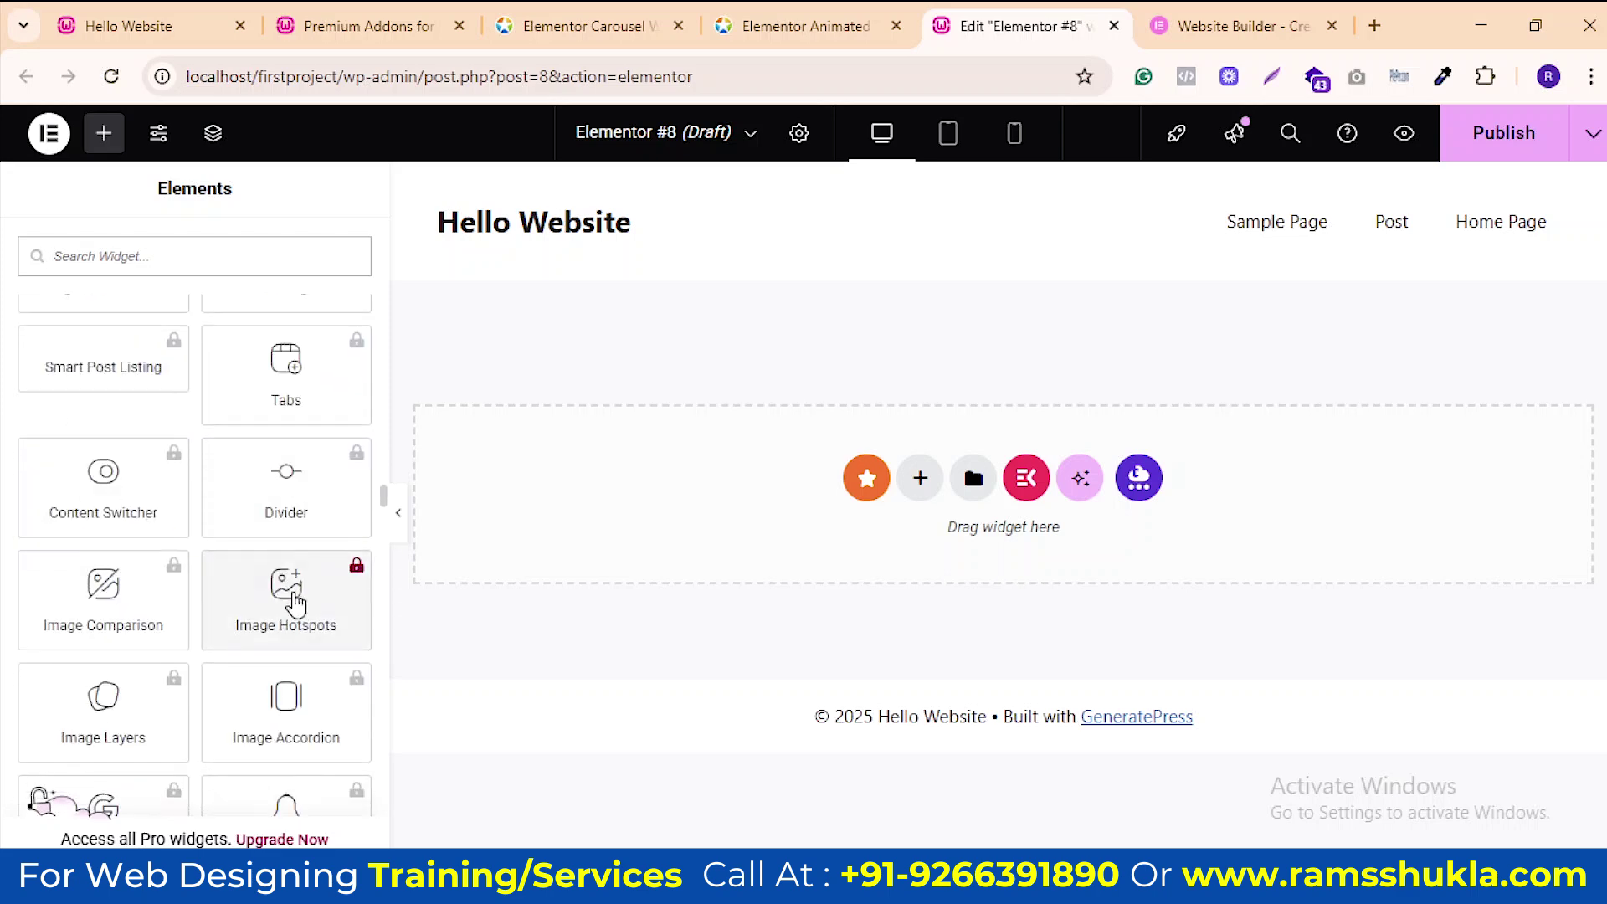
Browse the remaining add-on widgets in the editor, from Essential Addons through Ultimate Addons and the groups after it
{"action": "scroll", "coordinate": [251, 636], "scroll_direction": "down", "scroll_amount": 10}
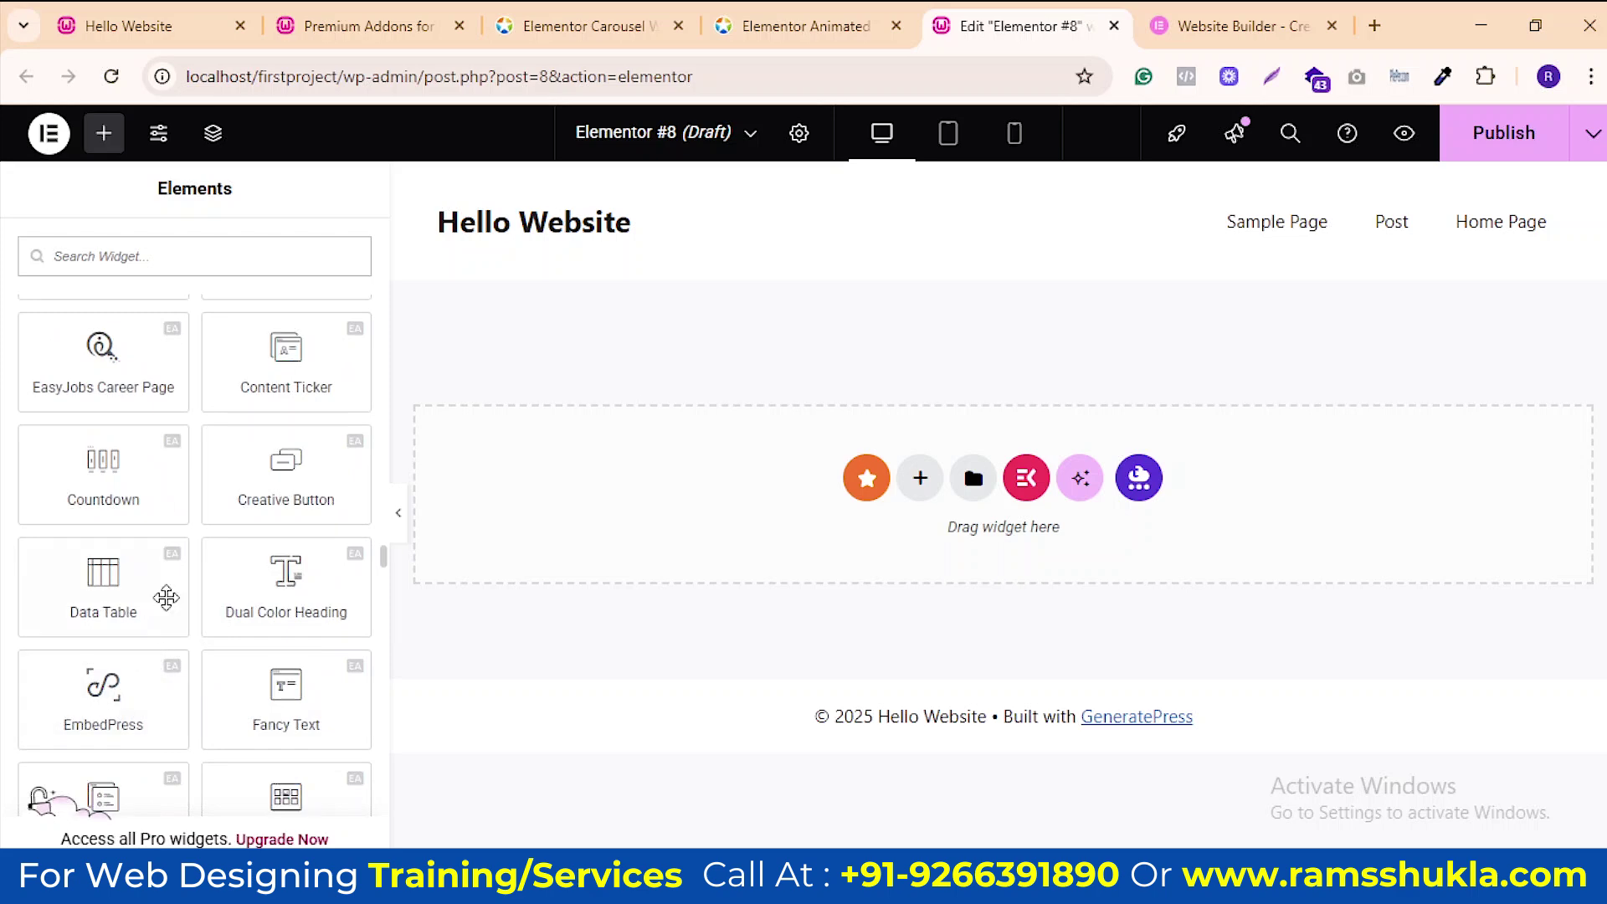
{"action": "scroll", "coordinate": [167, 598], "scroll_direction": "down", "scroll_amount": 15}
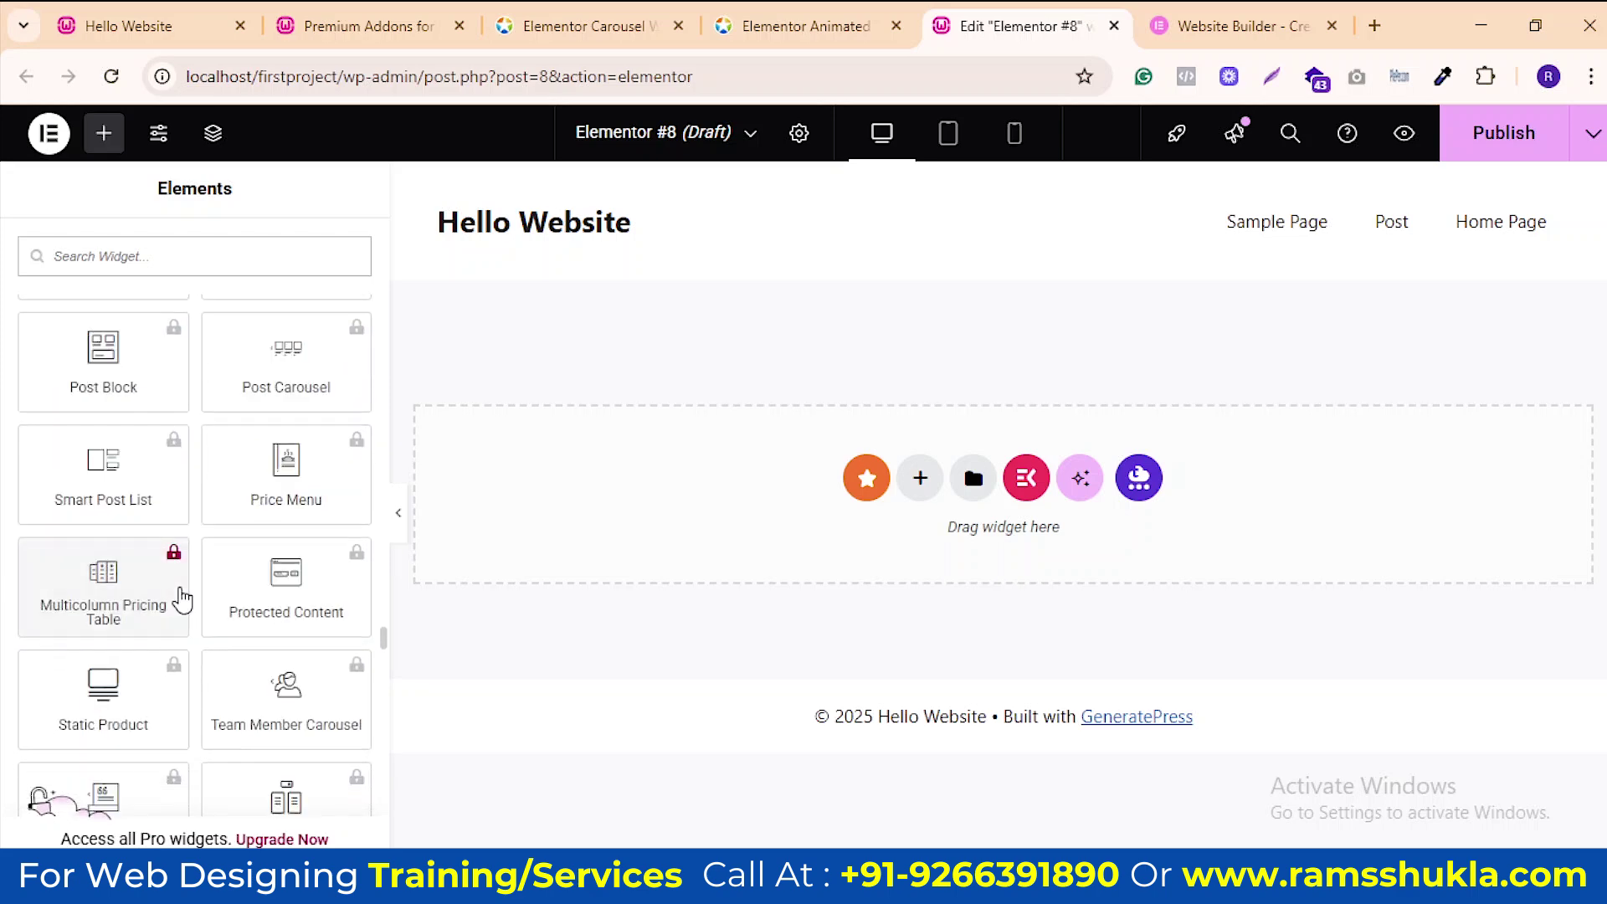
{"action": "scroll", "coordinate": [182, 599], "scroll_direction": "down", "scroll_amount": 10}
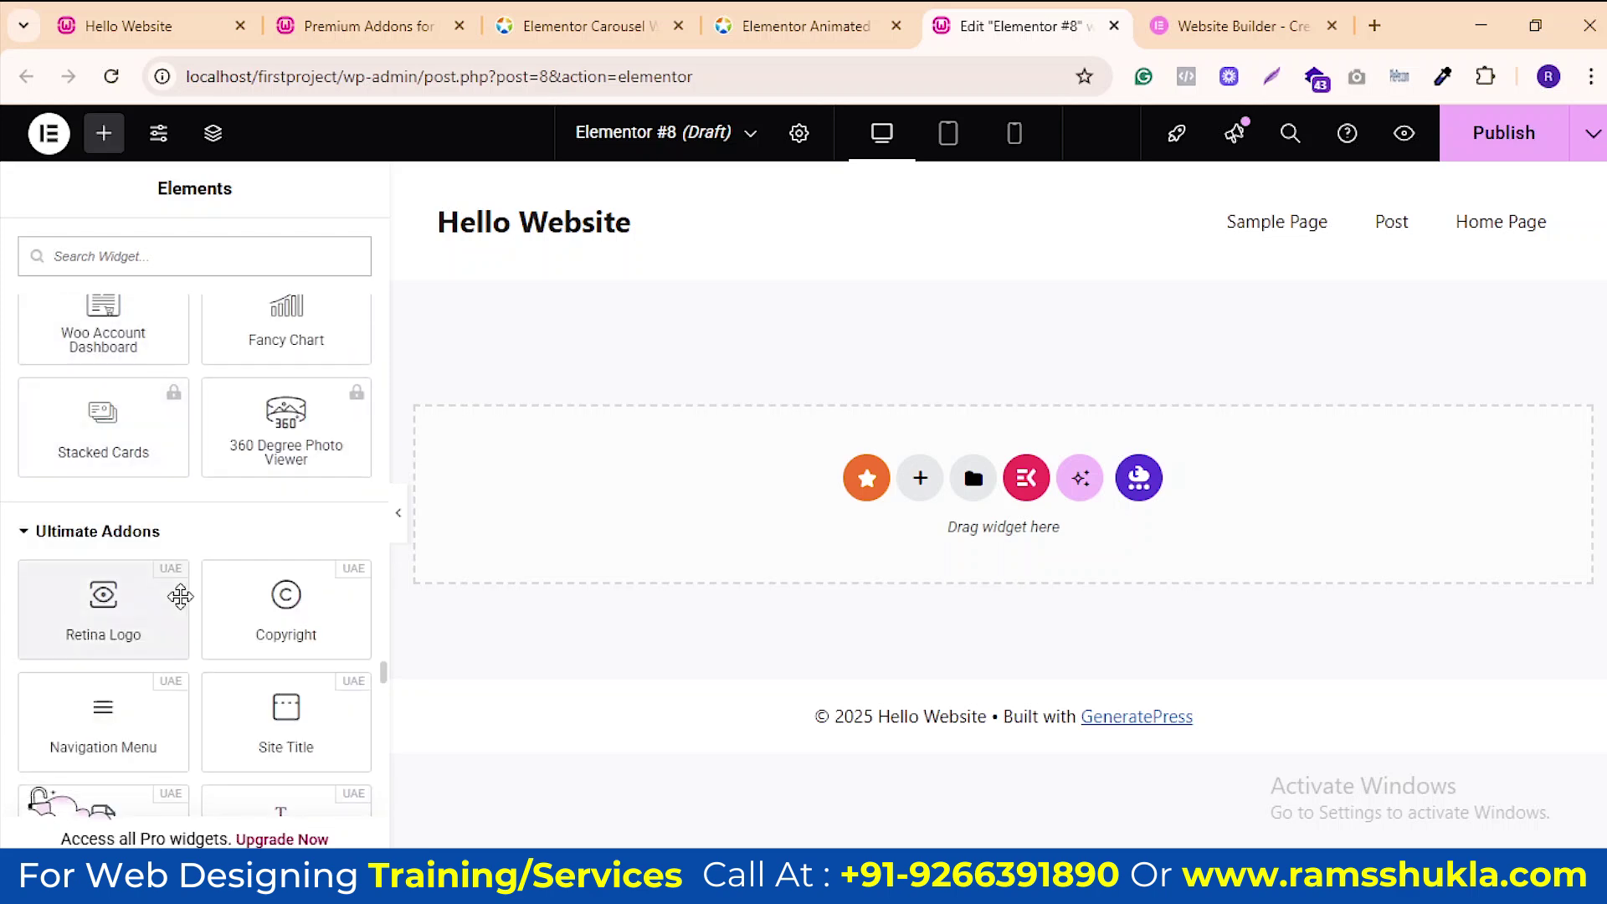
{"action": "scroll", "coordinate": [180, 596], "scroll_direction": "down", "scroll_amount": 8}
{"action": "scroll", "coordinate": [183, 610], "scroll_direction": "down", "scroll_amount": 10}
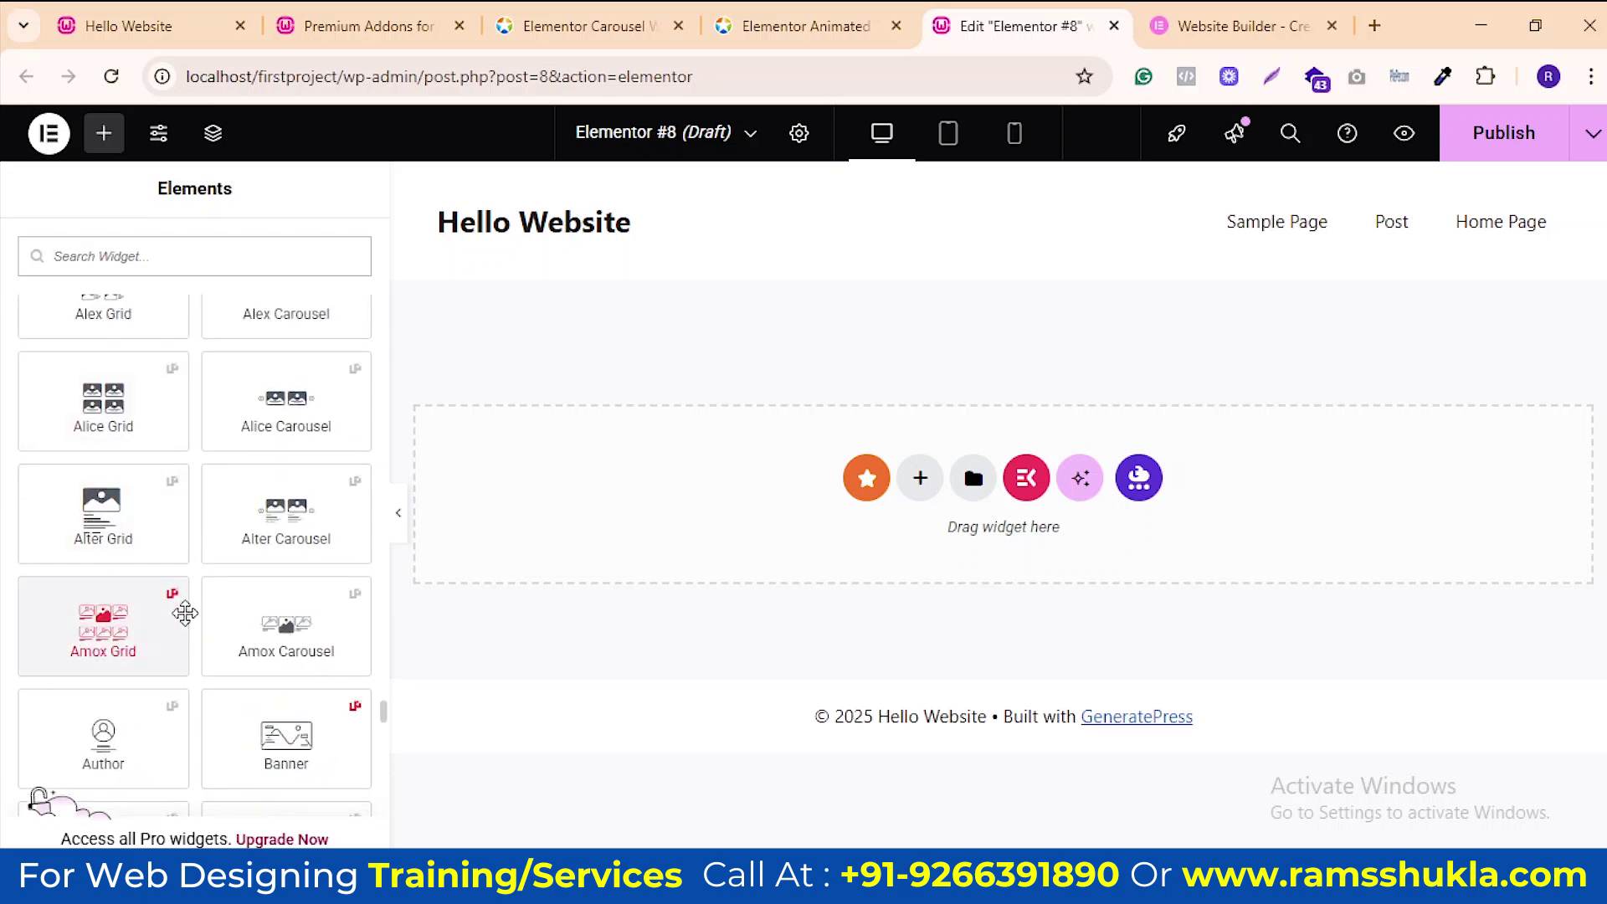
View the Animated Text widget's live demo page and examine its headline effects and feature descriptions
{"action": "left_click", "coordinate": [795, 26]}
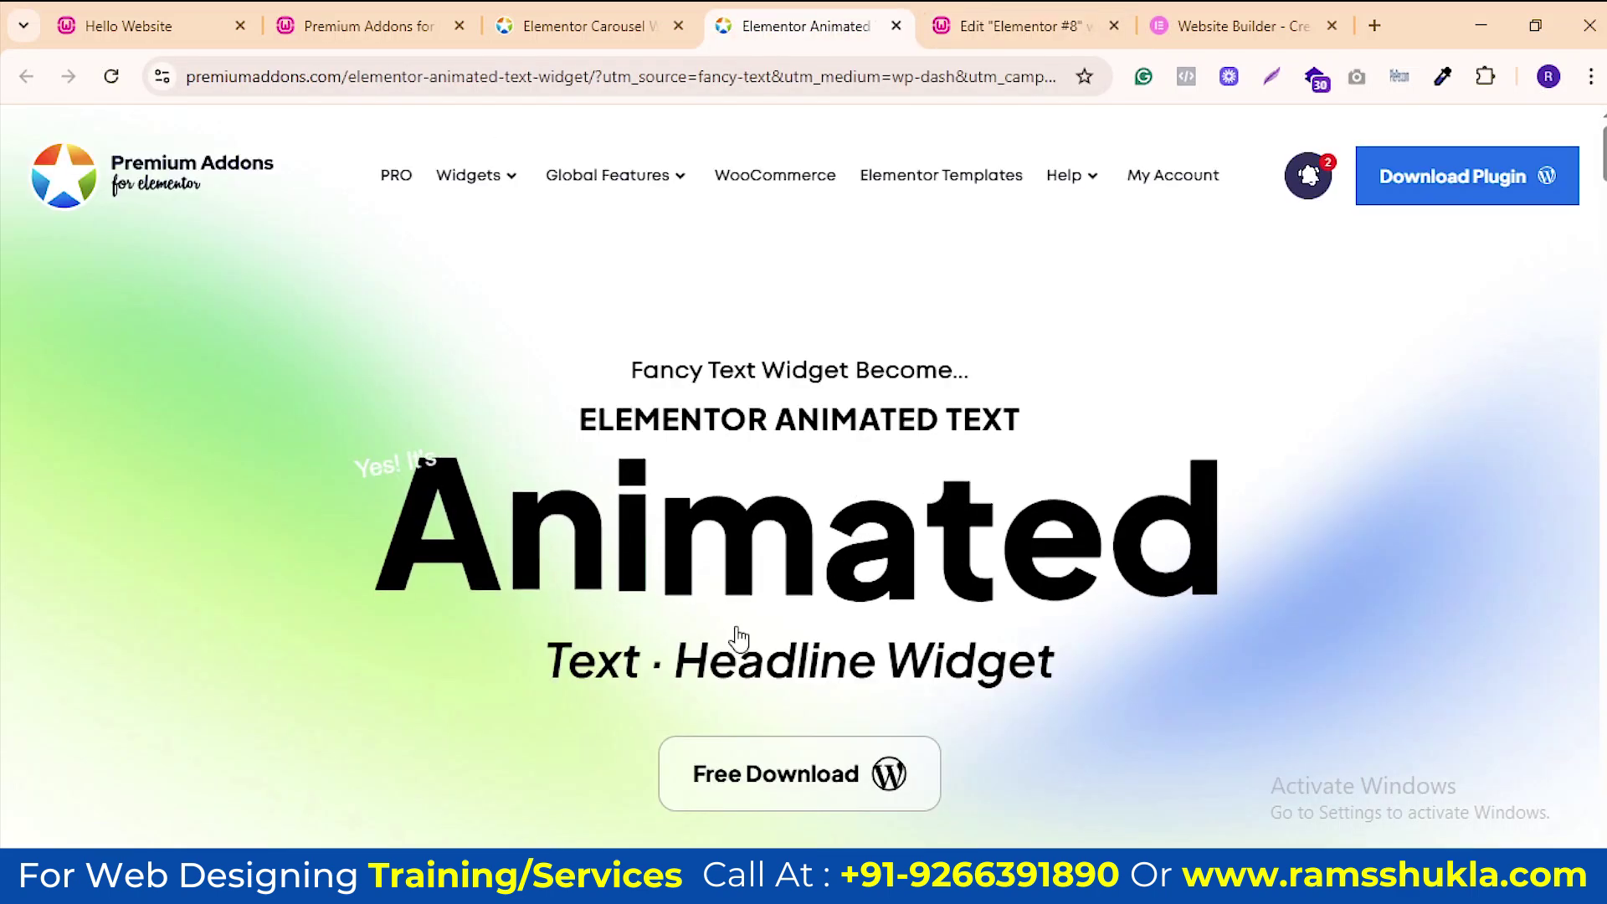
{"action": "mouse_move", "coordinate": [473, 175]}
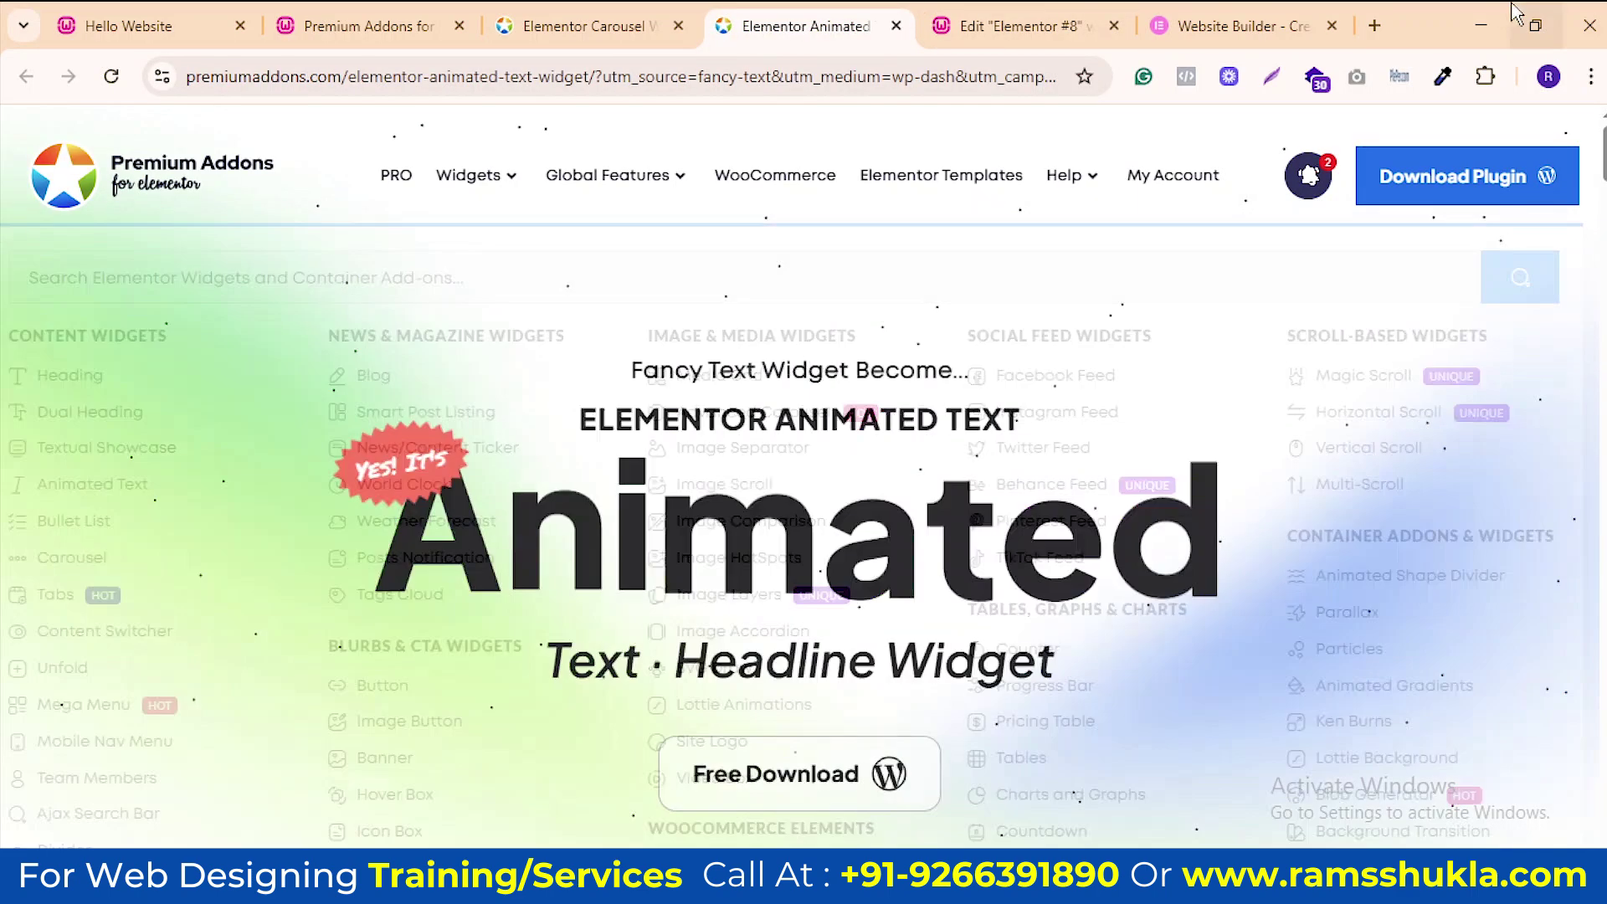
{"action": "scroll", "coordinate": [1457, 402], "scroll_direction": "down", "scroll_amount": 5}
{"action": "scroll", "coordinate": [888, 464], "scroll_direction": "down", "scroll_amount": 6}
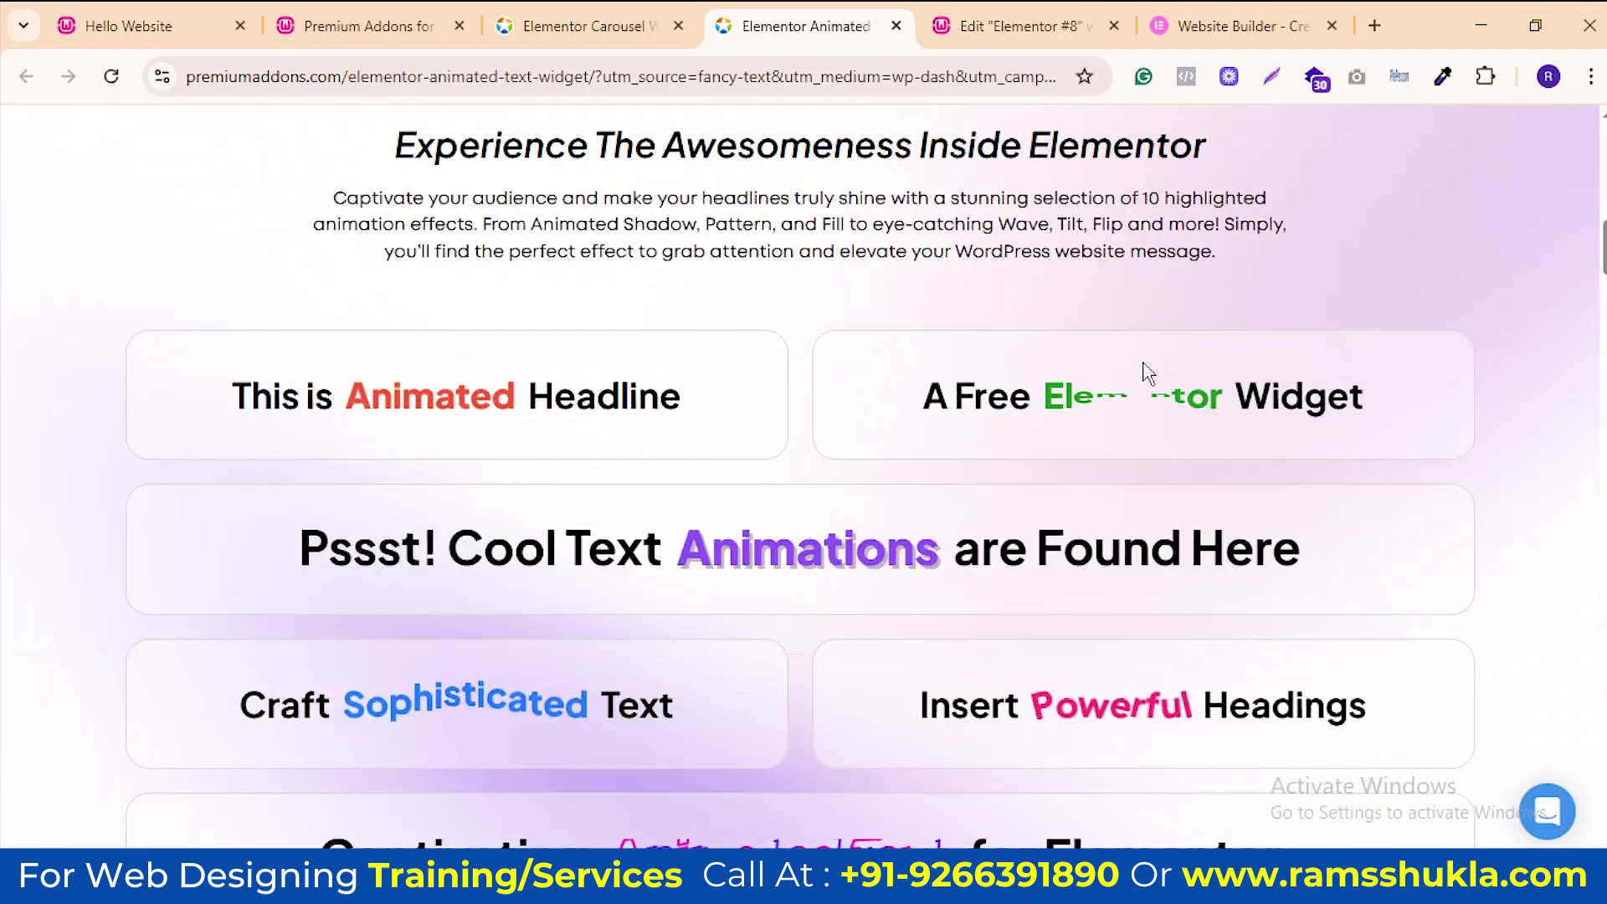
{"action": "scroll", "coordinate": [1147, 369], "scroll_direction": "down", "scroll_amount": 3}
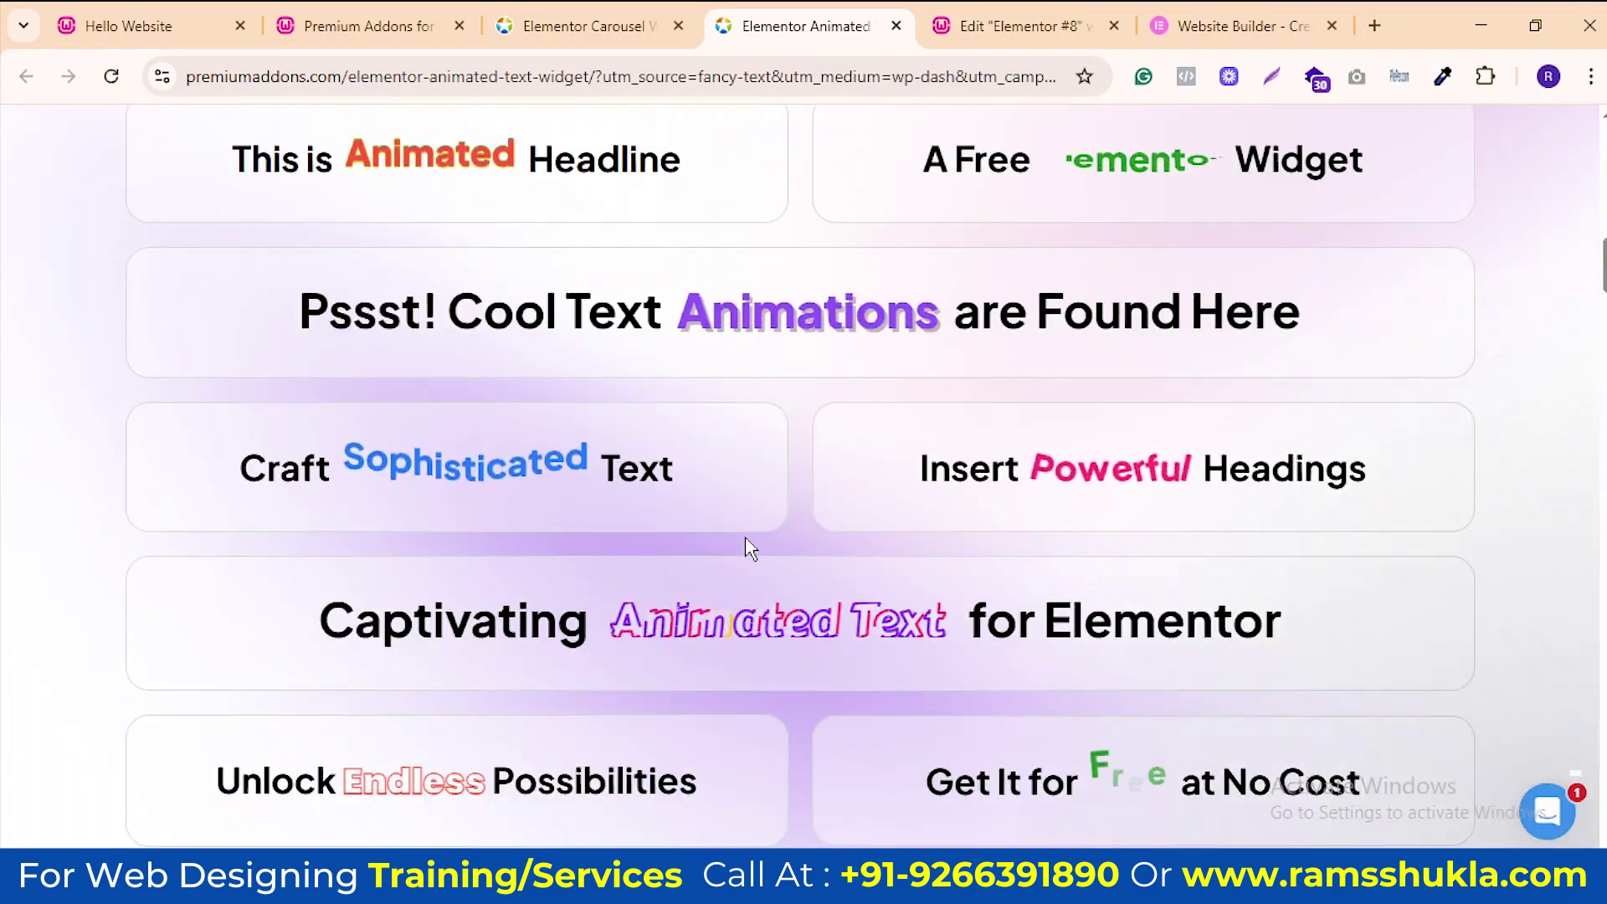
{"action": "scroll", "coordinate": [867, 580], "scroll_direction": "down", "scroll_amount": 3}
{"action": "scroll", "coordinate": [868, 580], "scroll_direction": "down", "scroll_amount": 8}
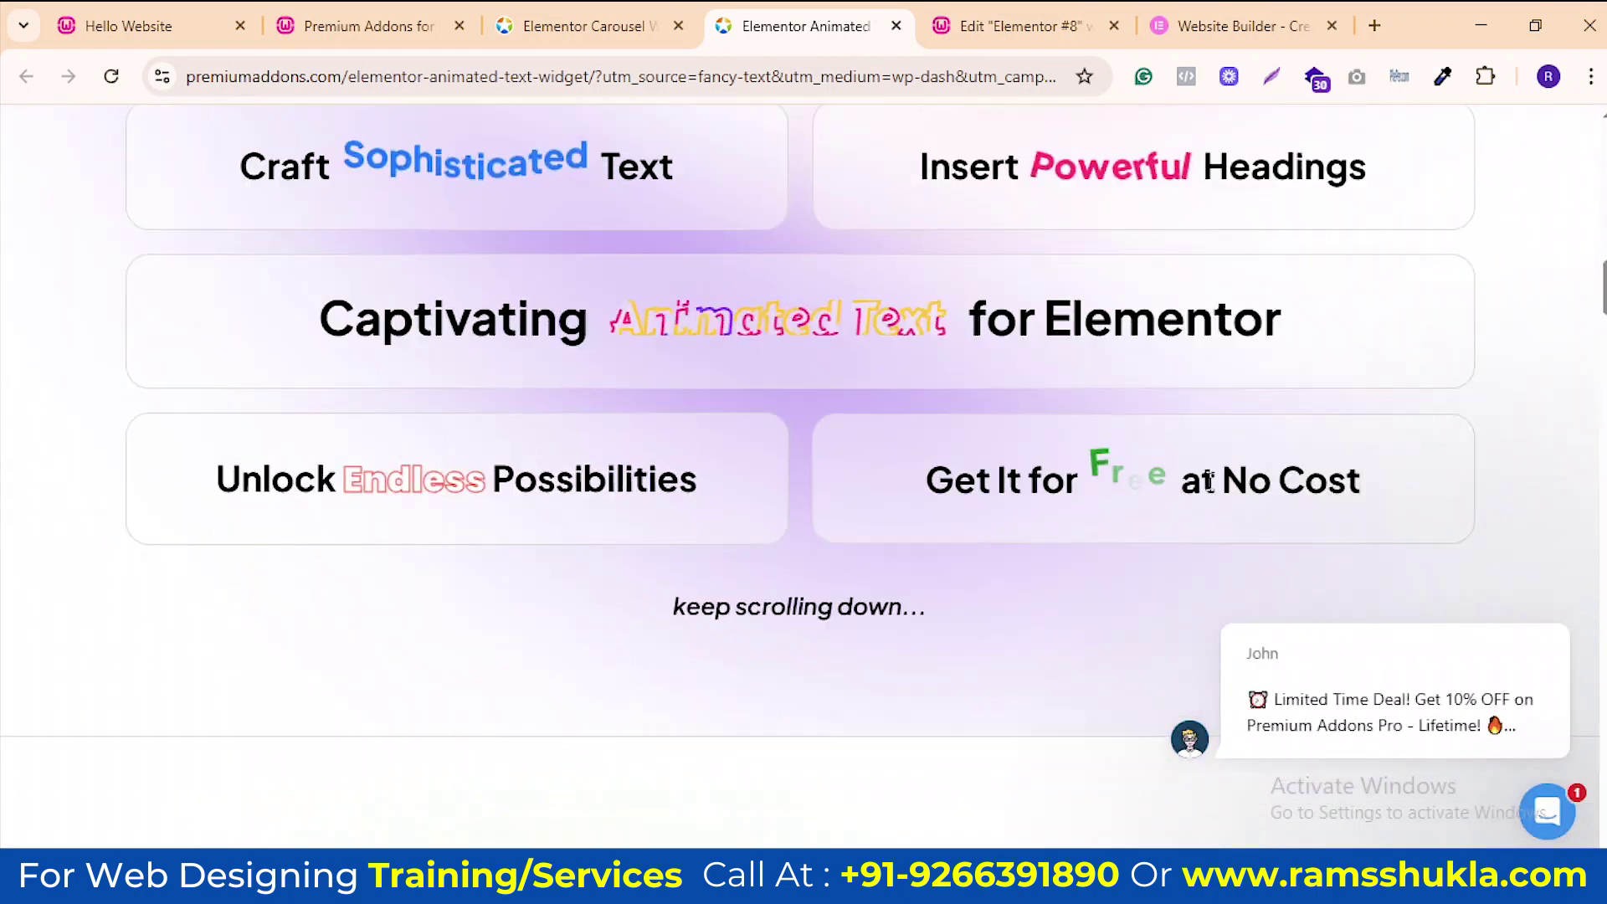
{"action": "scroll", "coordinate": [380, 519], "scroll_direction": "down", "scroll_amount": 4}
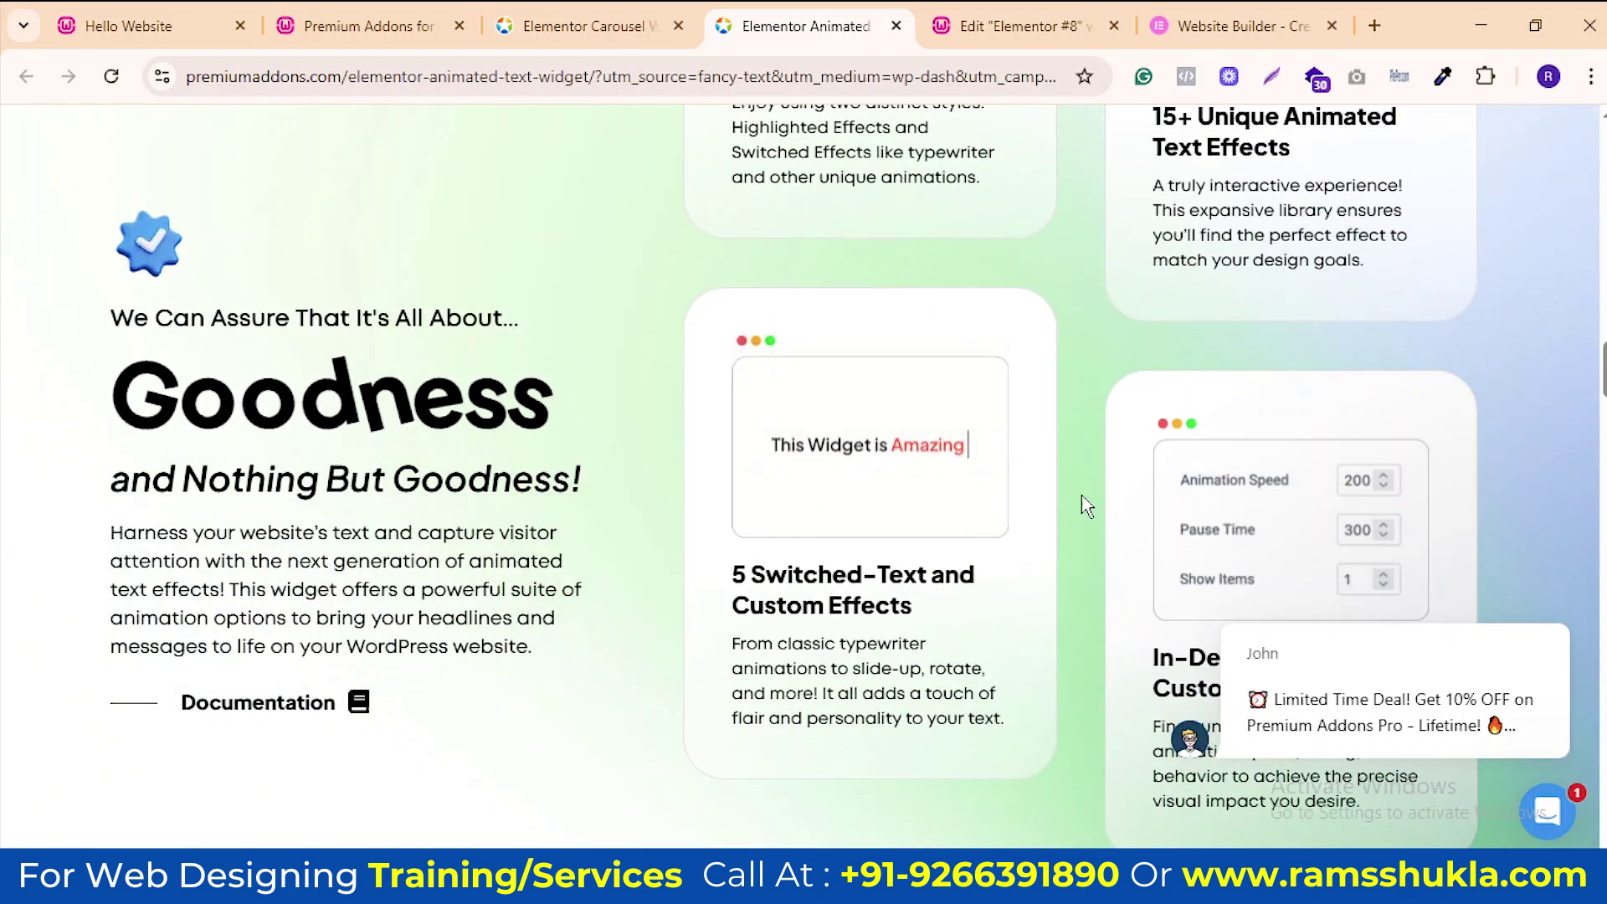
Look through the rest of the Animated Text demo page, and close both Premium Addons widget demo pages
{"action": "scroll", "coordinate": [721, 627], "scroll_direction": "down", "scroll_amount": 10}
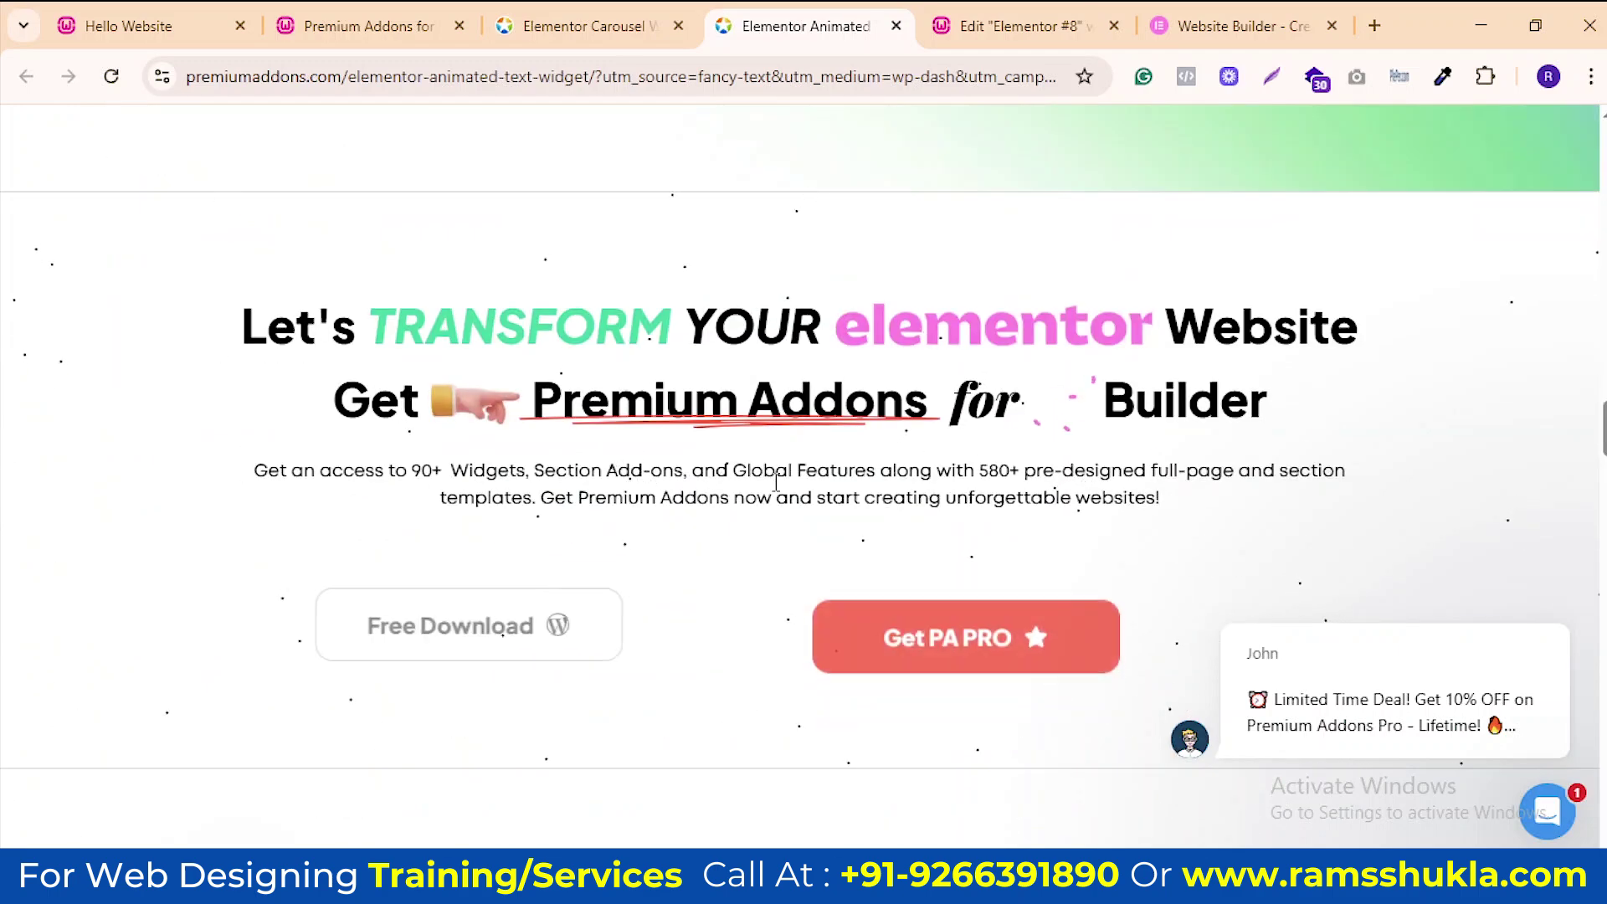
{"action": "scroll", "coordinate": [791, 381], "scroll_direction": "down", "scroll_amount": 10}
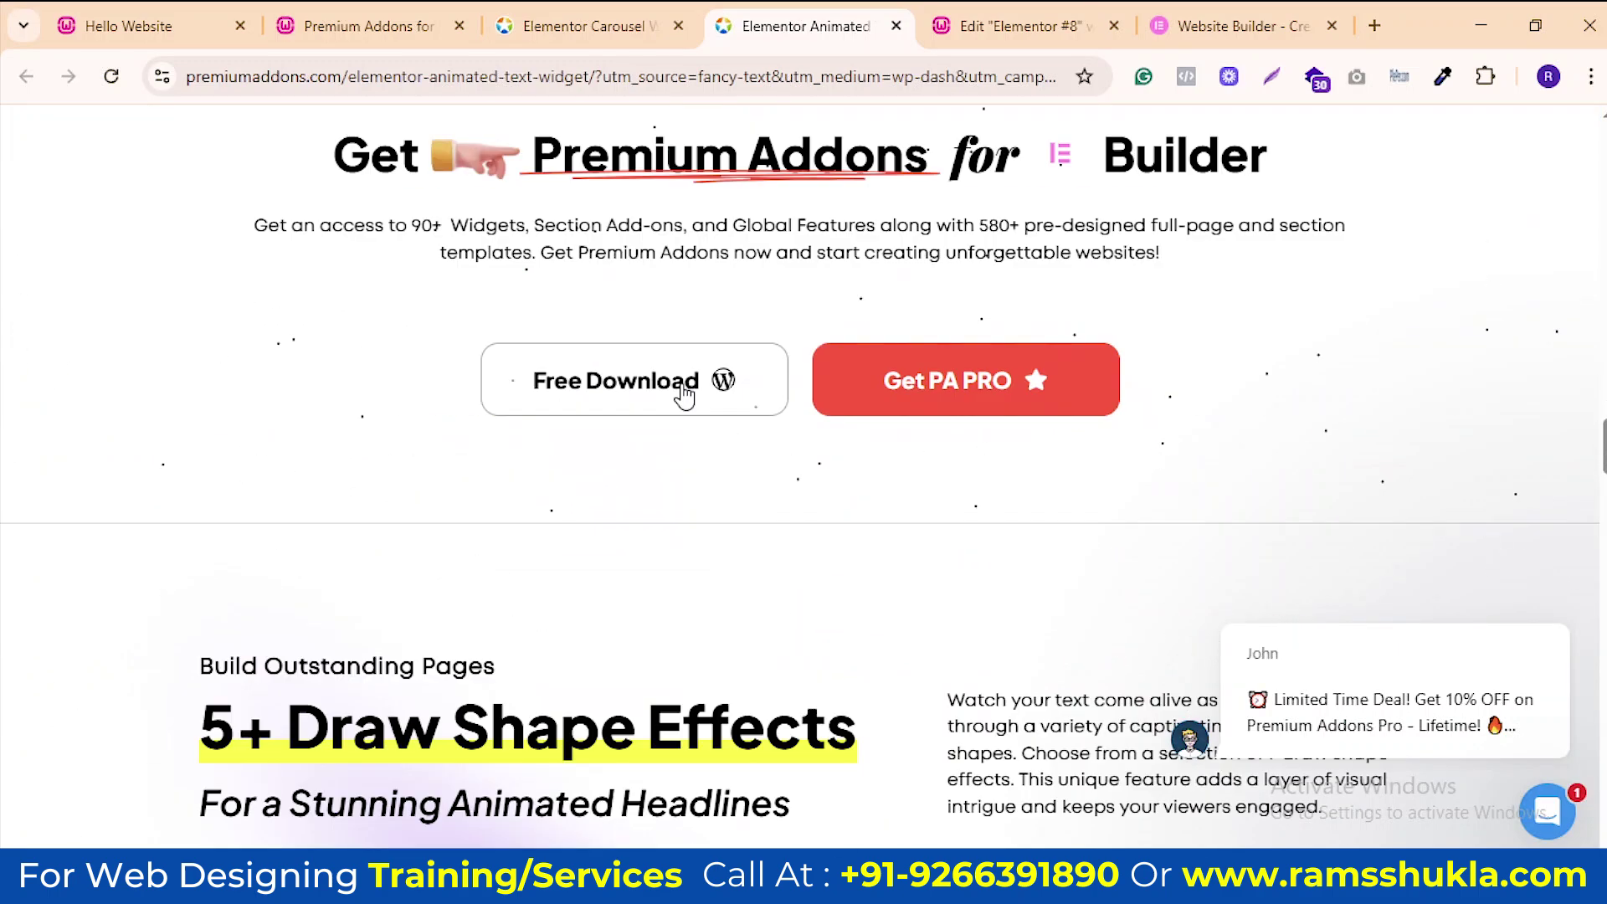
{"action": "scroll", "coordinate": [938, 424], "scroll_direction": "down", "scroll_amount": 10}
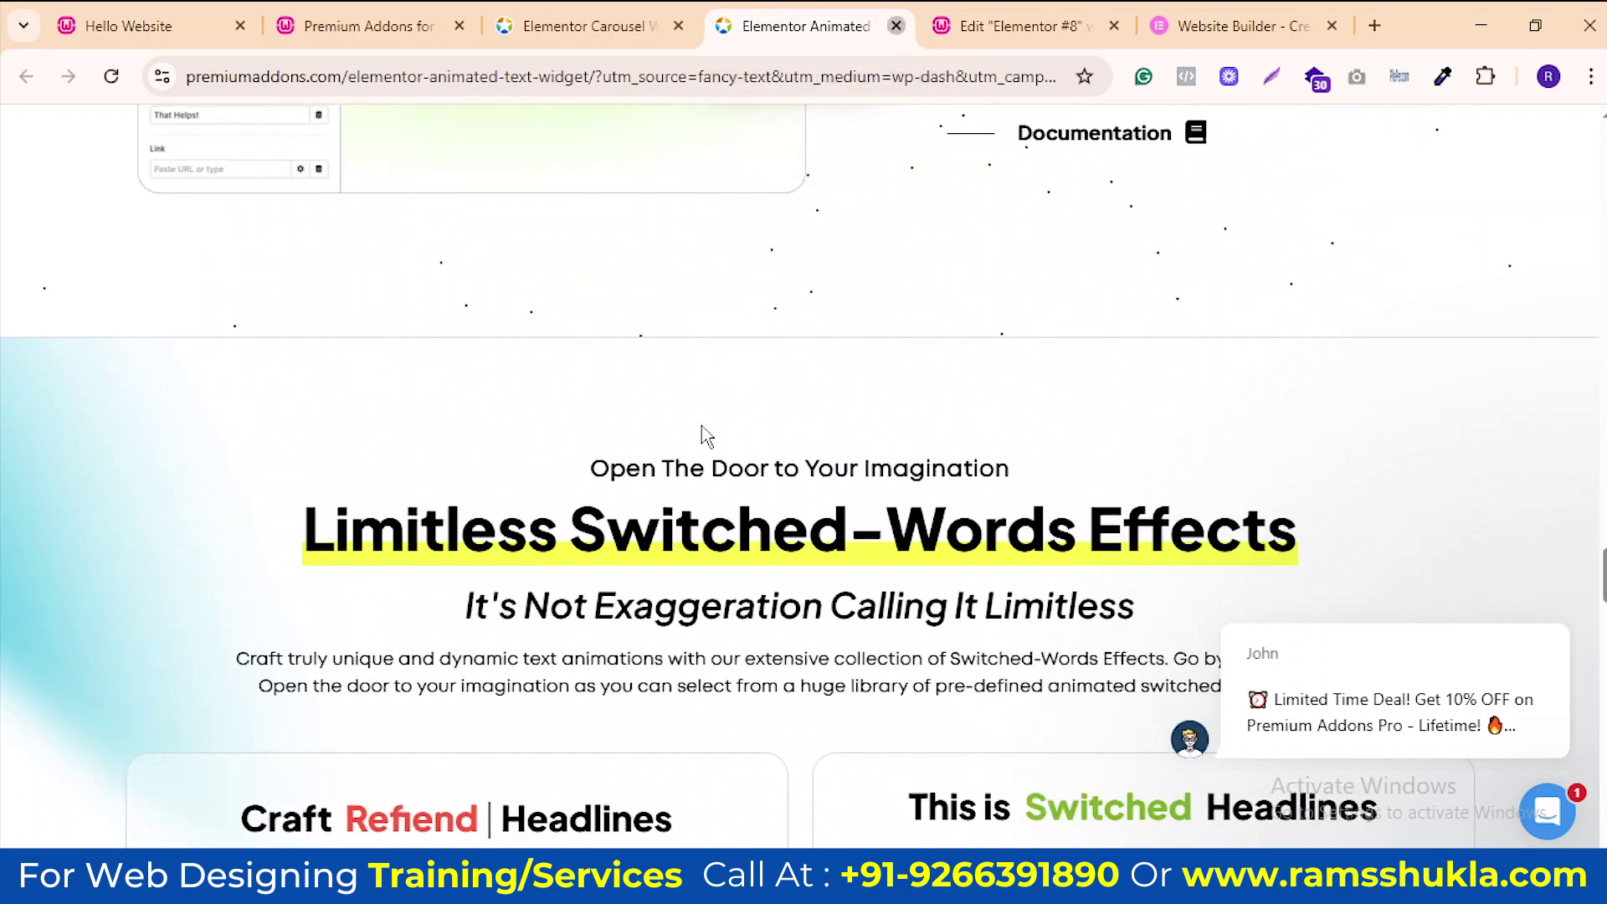
{"action": "left_click", "coordinate": [897, 26]}
{"action": "left_click", "coordinate": [791, 27]}
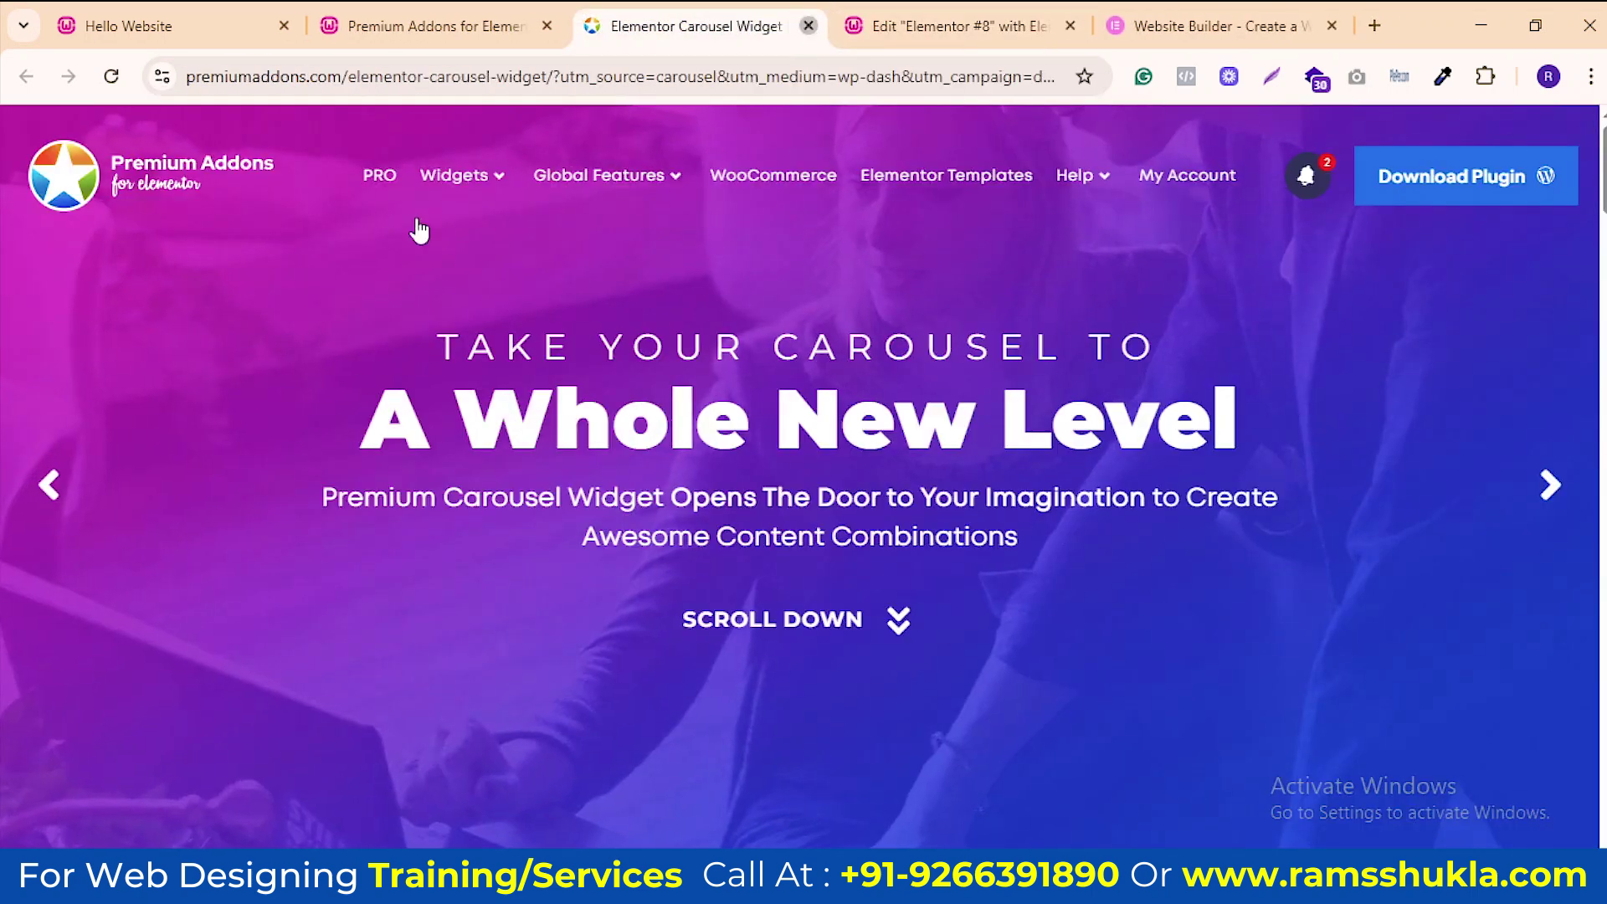
{"action": "key", "text": "ctrl+w"}
{"action": "left_click", "coordinate": [436, 26]}
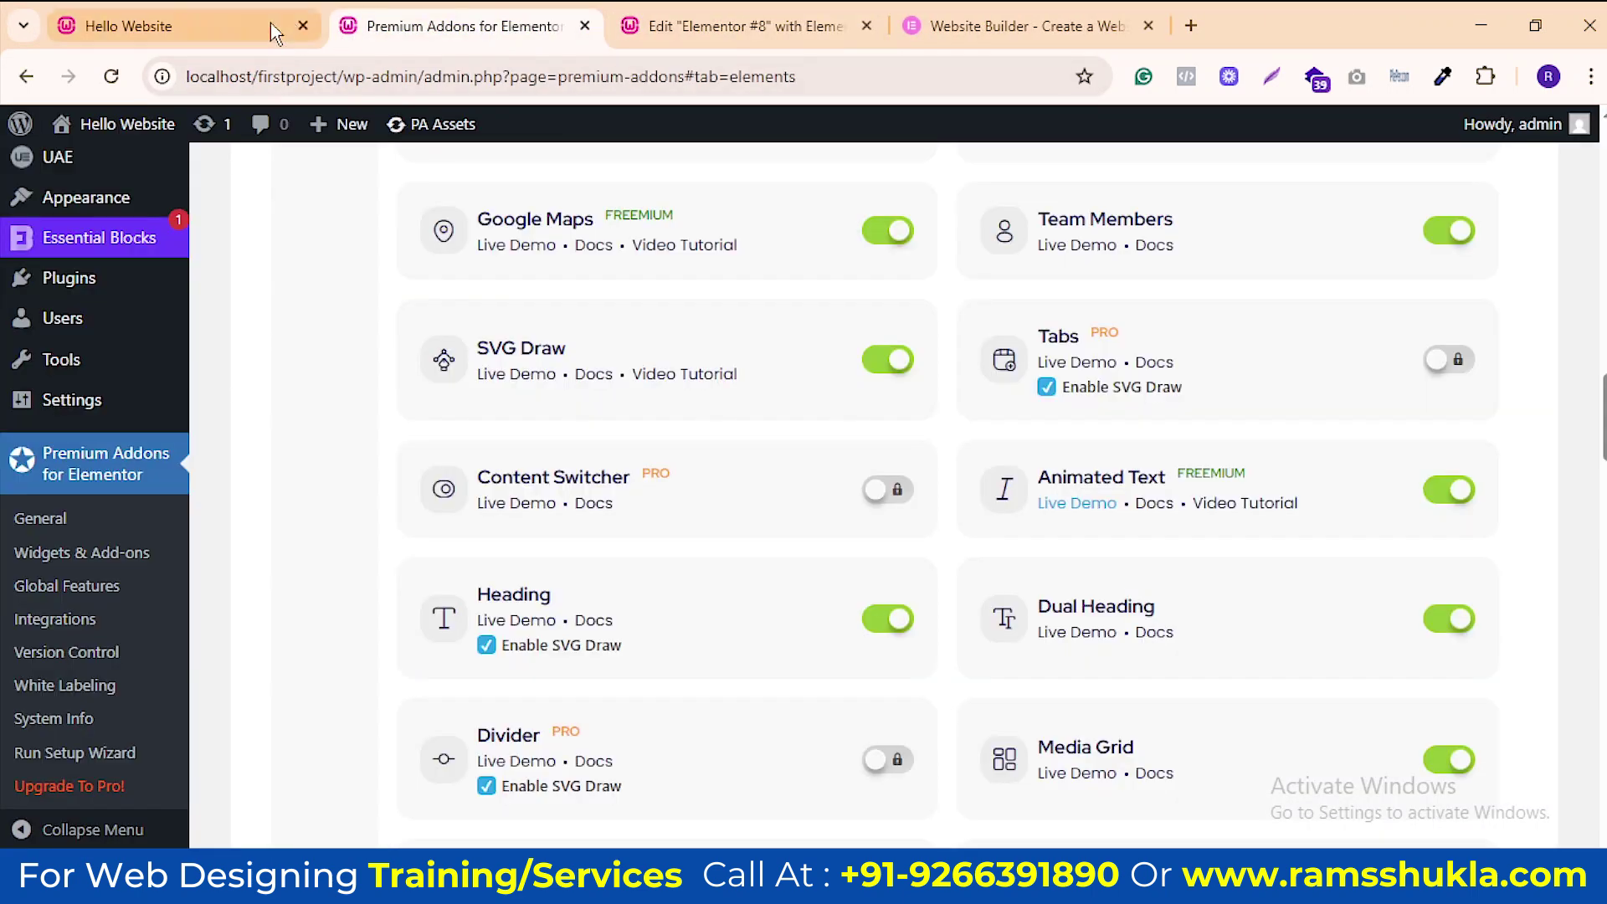
Activate the inactive Royal Elementor Addons plugin and allow its update notifications opt-in
{"action": "left_click", "coordinate": [233, 32]}
{"action": "left_click", "coordinate": [452, 26]}
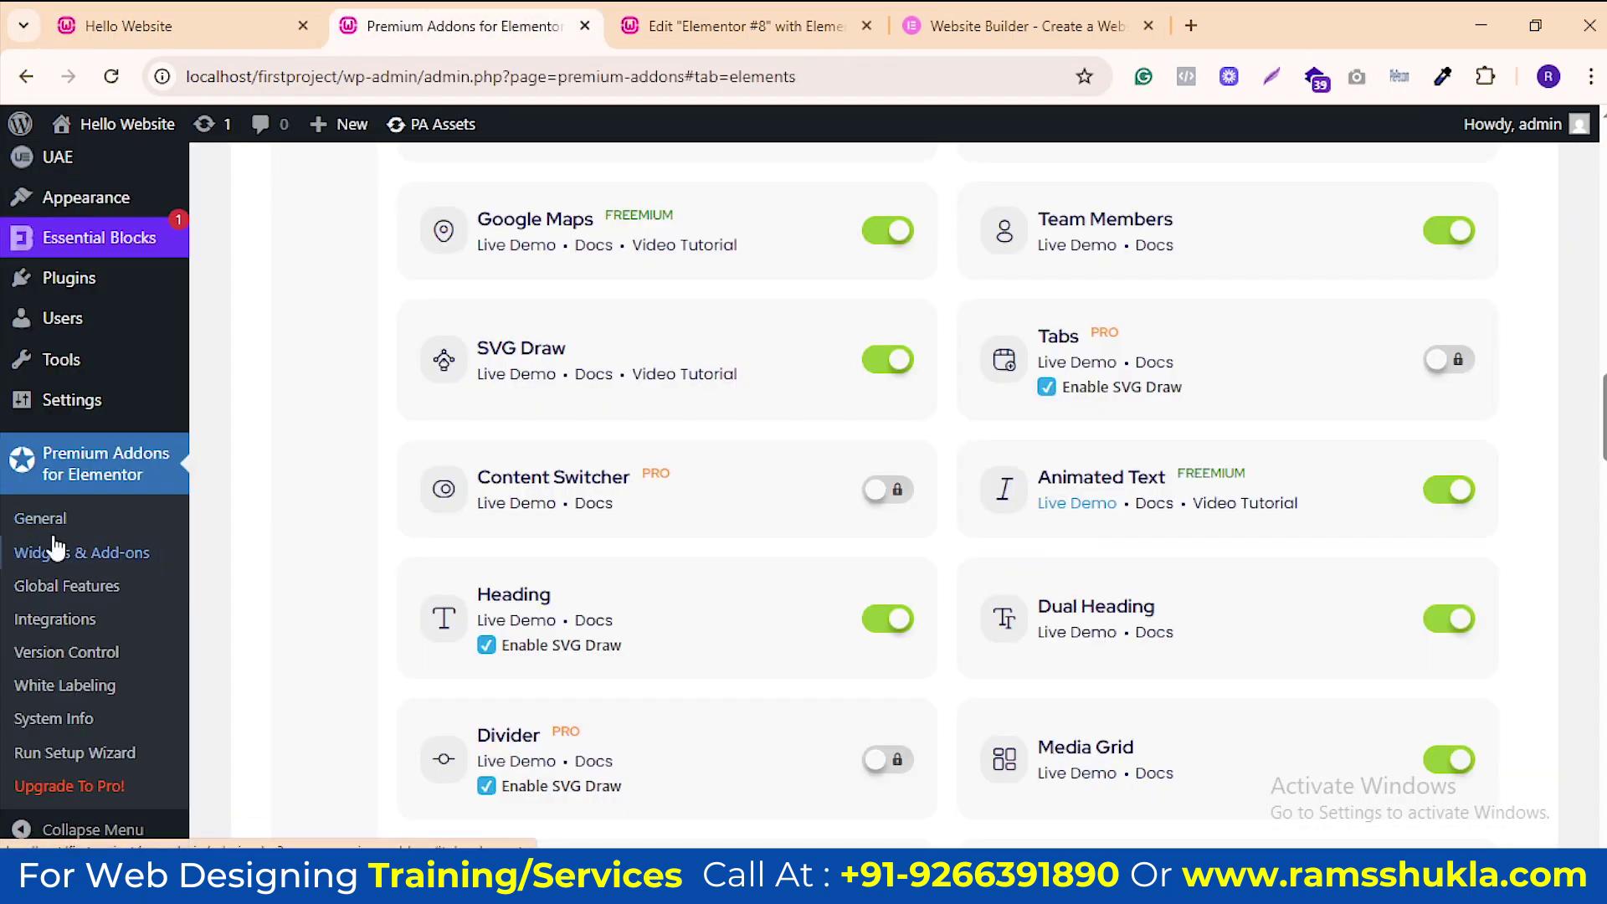
{"action": "left_click", "coordinate": [269, 284]}
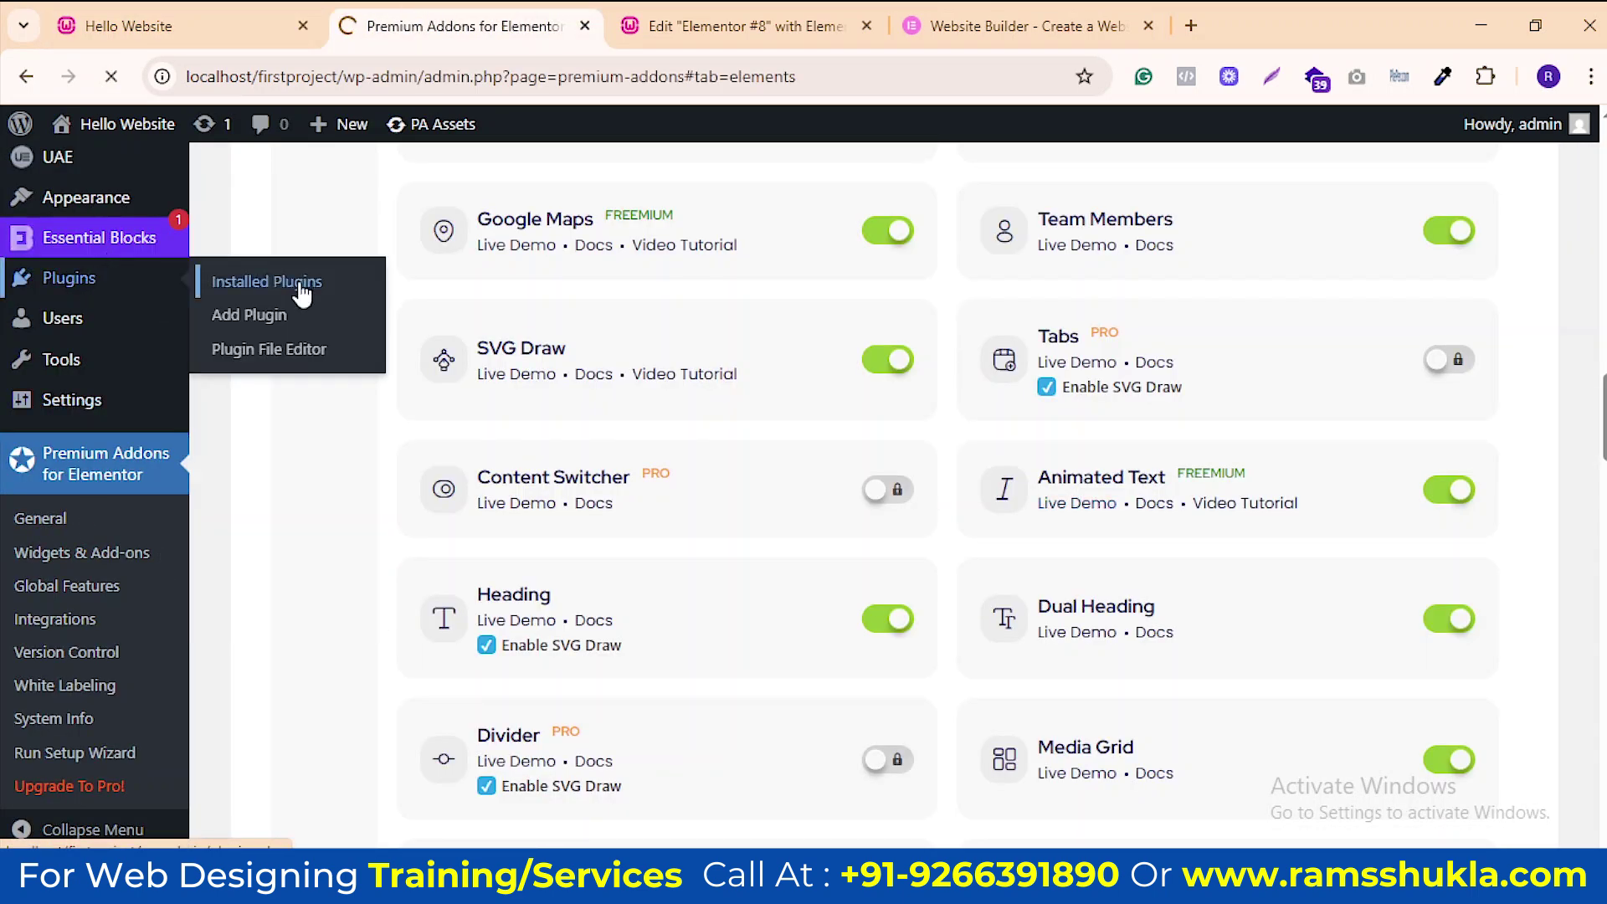
{"action": "left_click", "coordinate": [387, 231]}
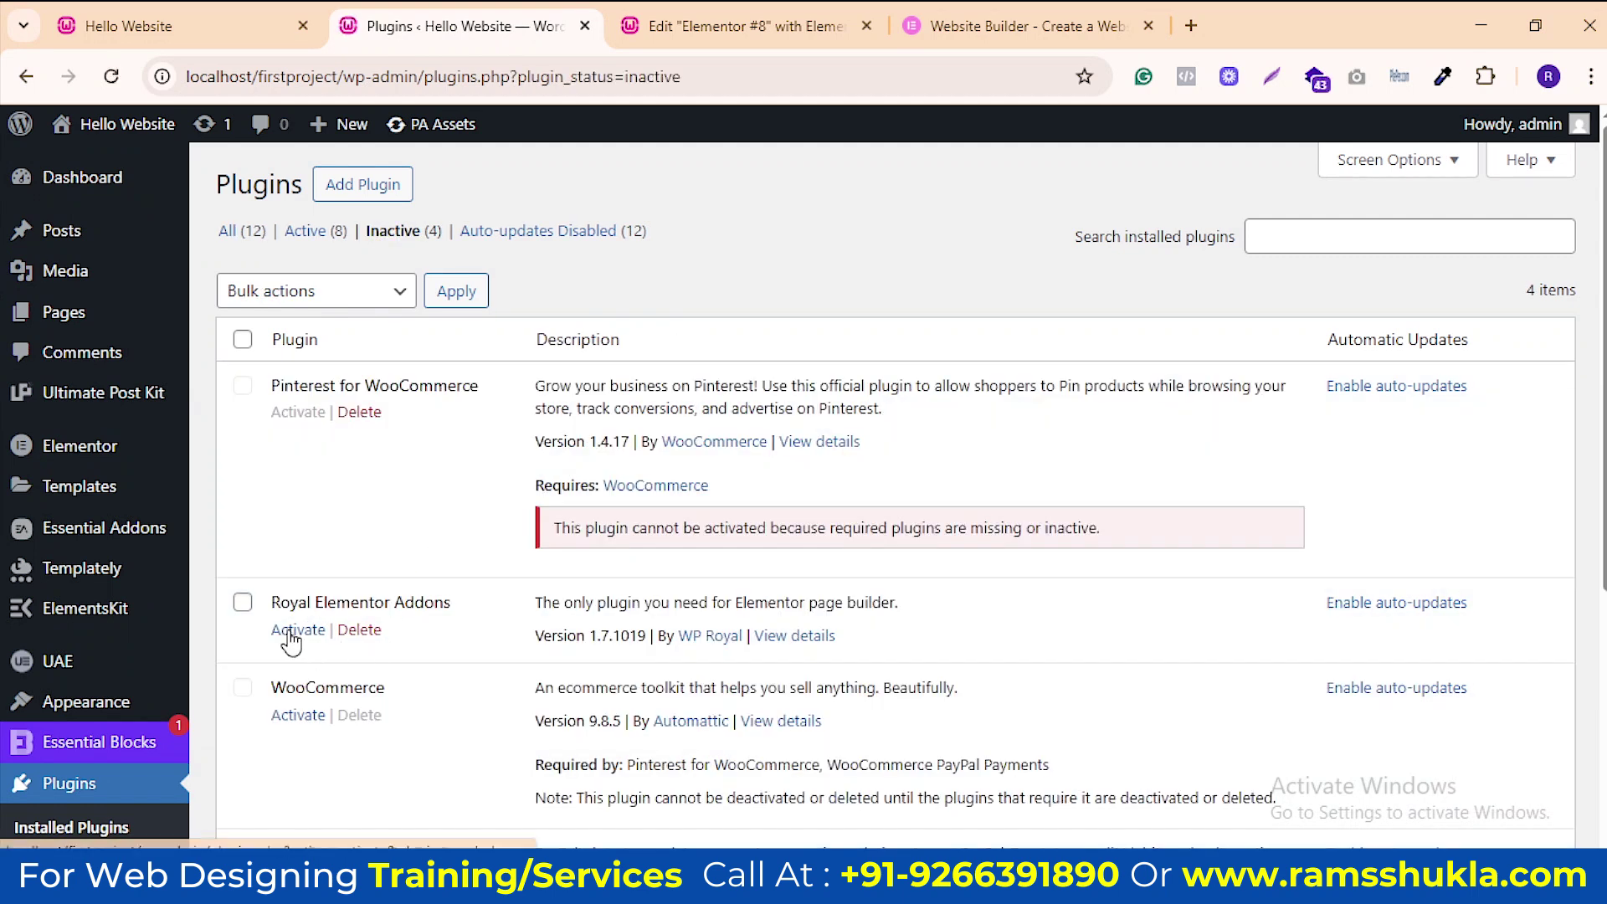
{"action": "scroll", "coordinate": [527, 552], "scroll_direction": "down", "scroll_amount": 4}
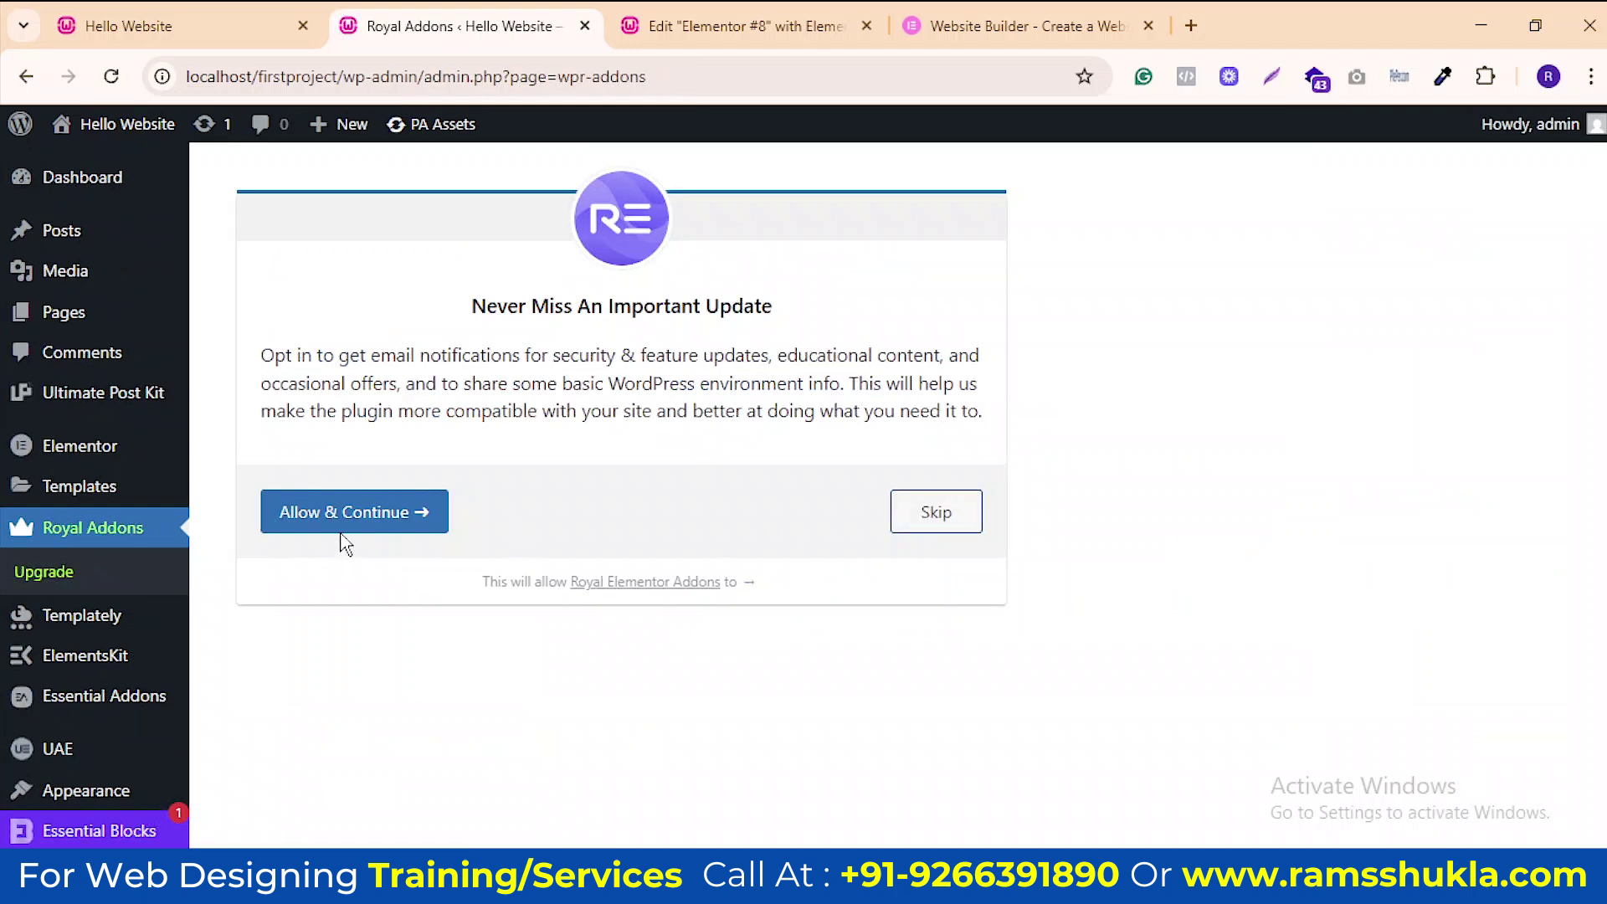
{"action": "left_click", "coordinate": [373, 519]}
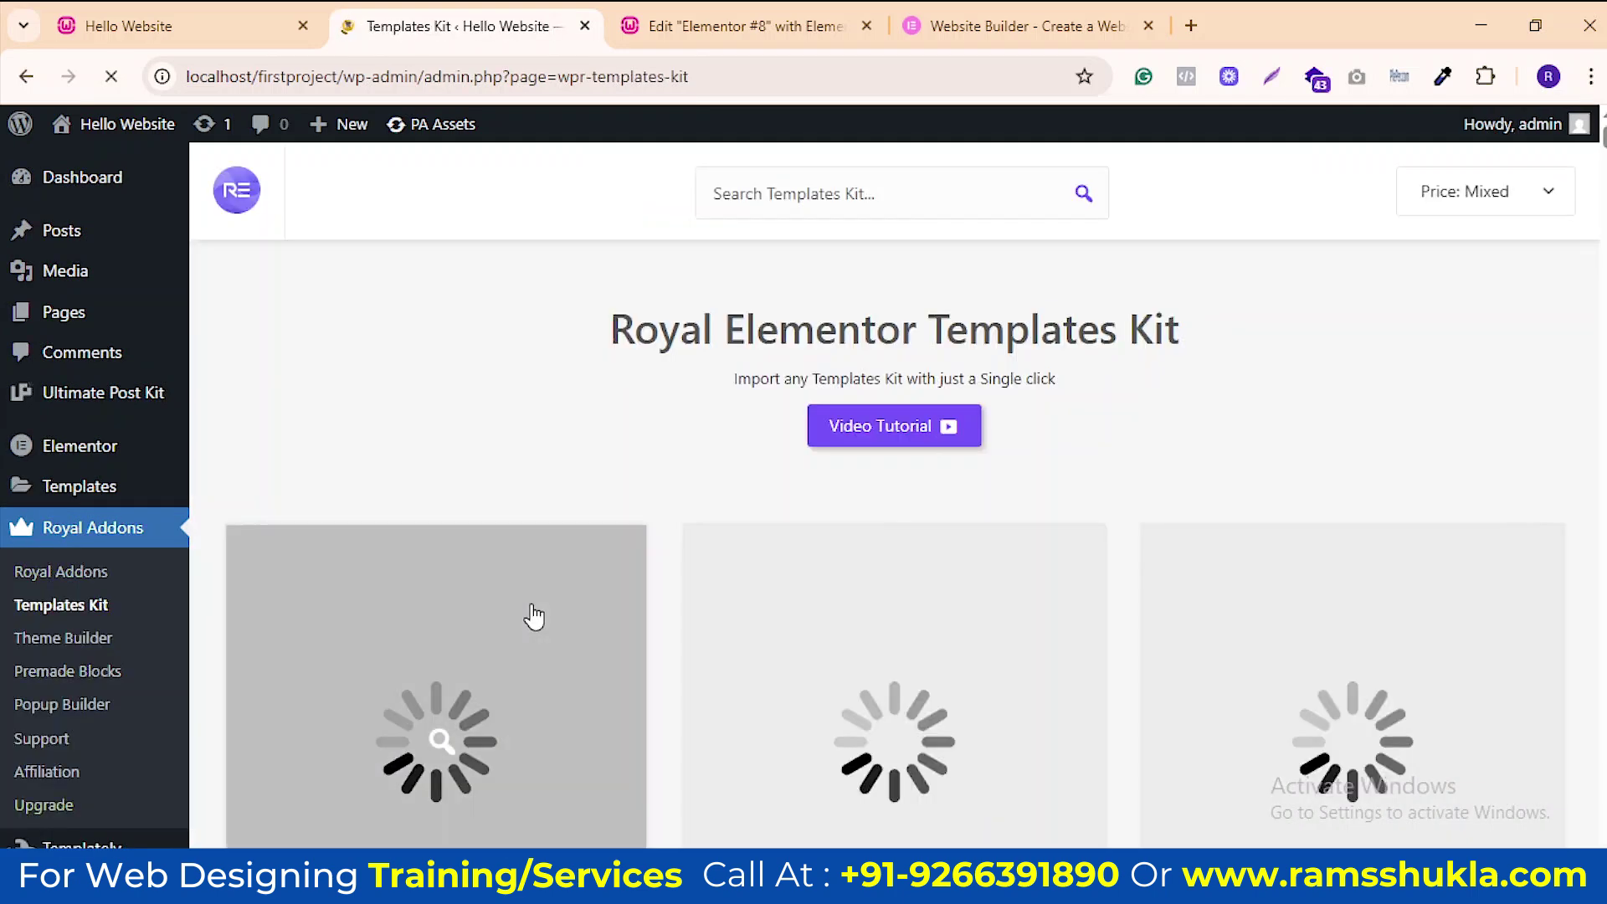
Open the Landing Page - Business kit among the Royal Elementor template kits and launch its demo preview
{"action": "scroll", "coordinate": [693, 527], "scroll_direction": "down", "scroll_amount": 2}
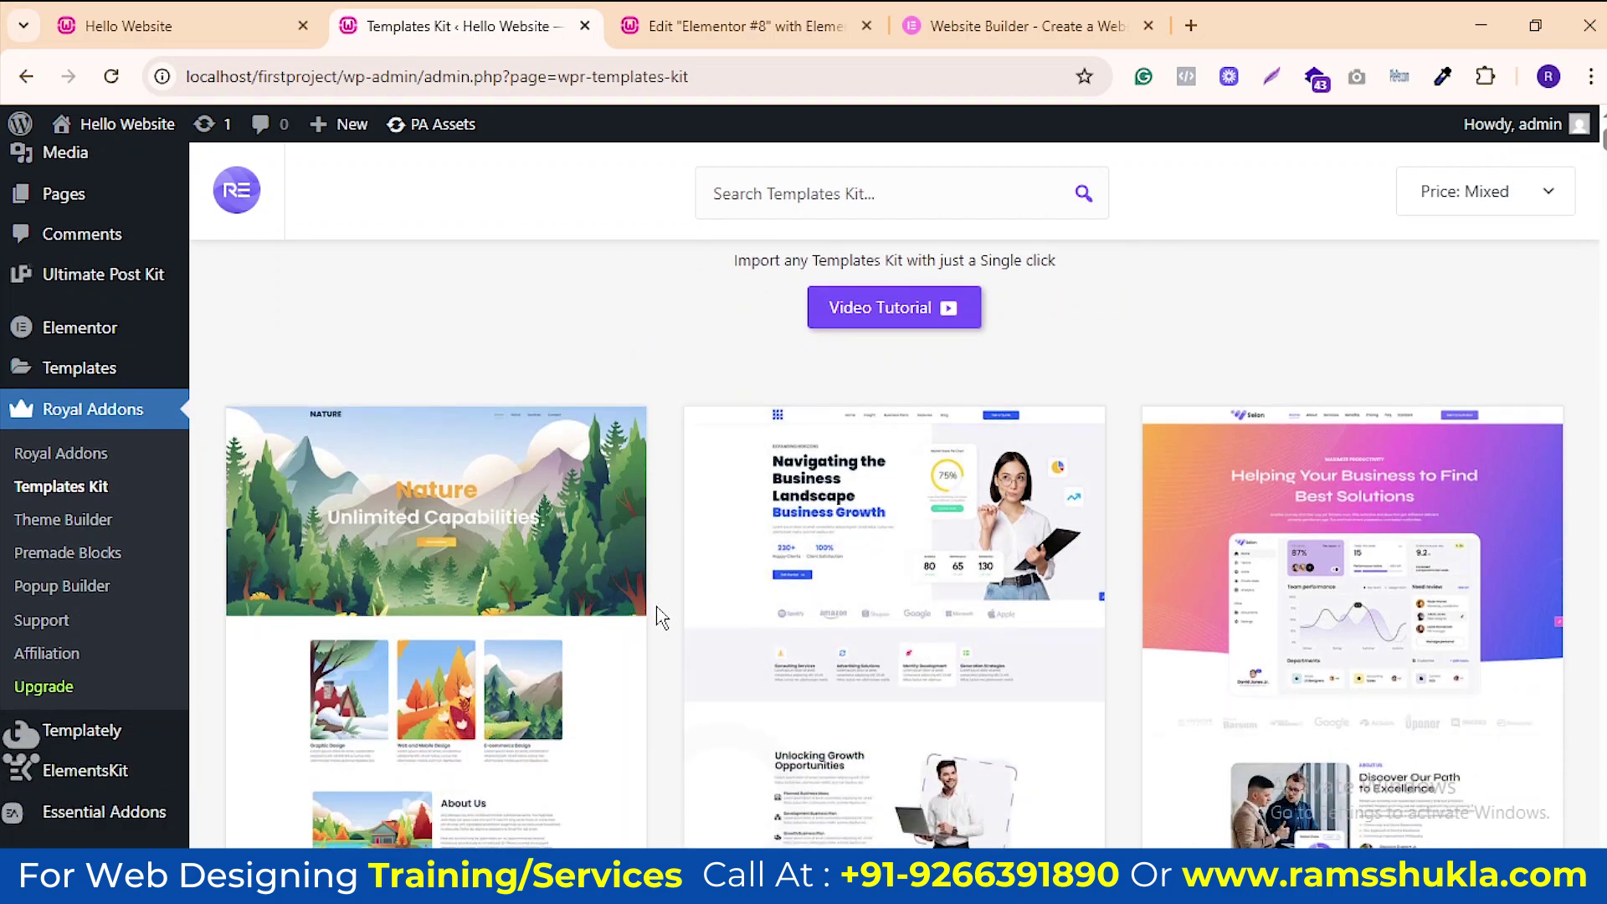
{"action": "scroll", "coordinate": [670, 586], "scroll_direction": "up", "scroll_amount": 2}
{"action": "scroll", "coordinate": [653, 561], "scroll_direction": "down", "scroll_amount": 4}
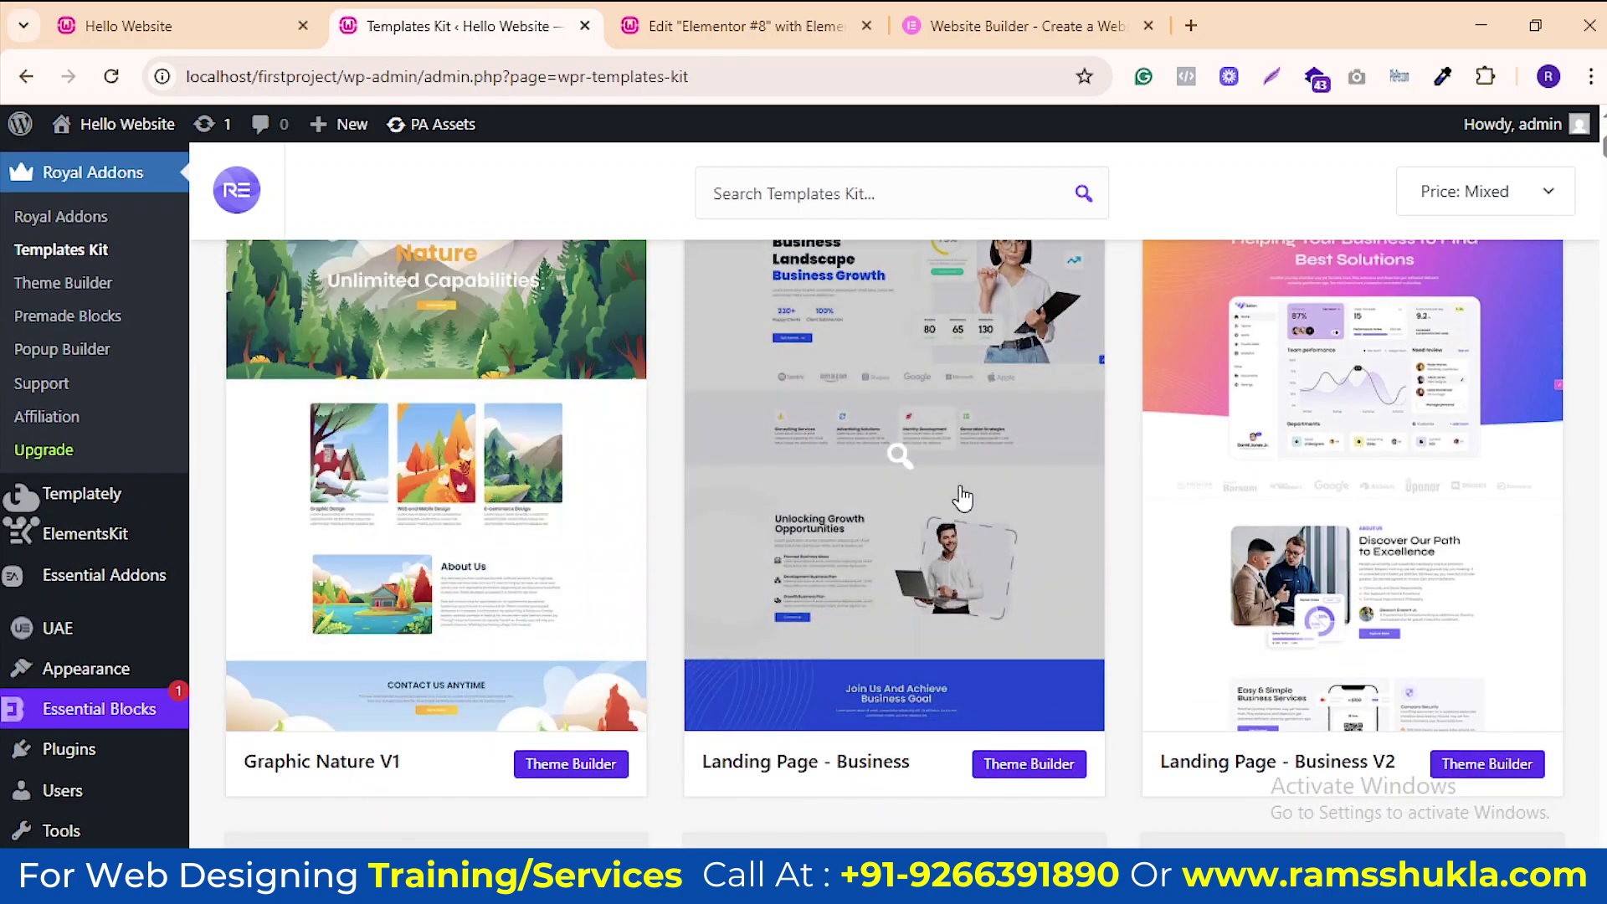
{"action": "left_click", "coordinate": [902, 463]}
{"action": "scroll", "coordinate": [928, 559], "scroll_direction": "up", "scroll_amount": 4}
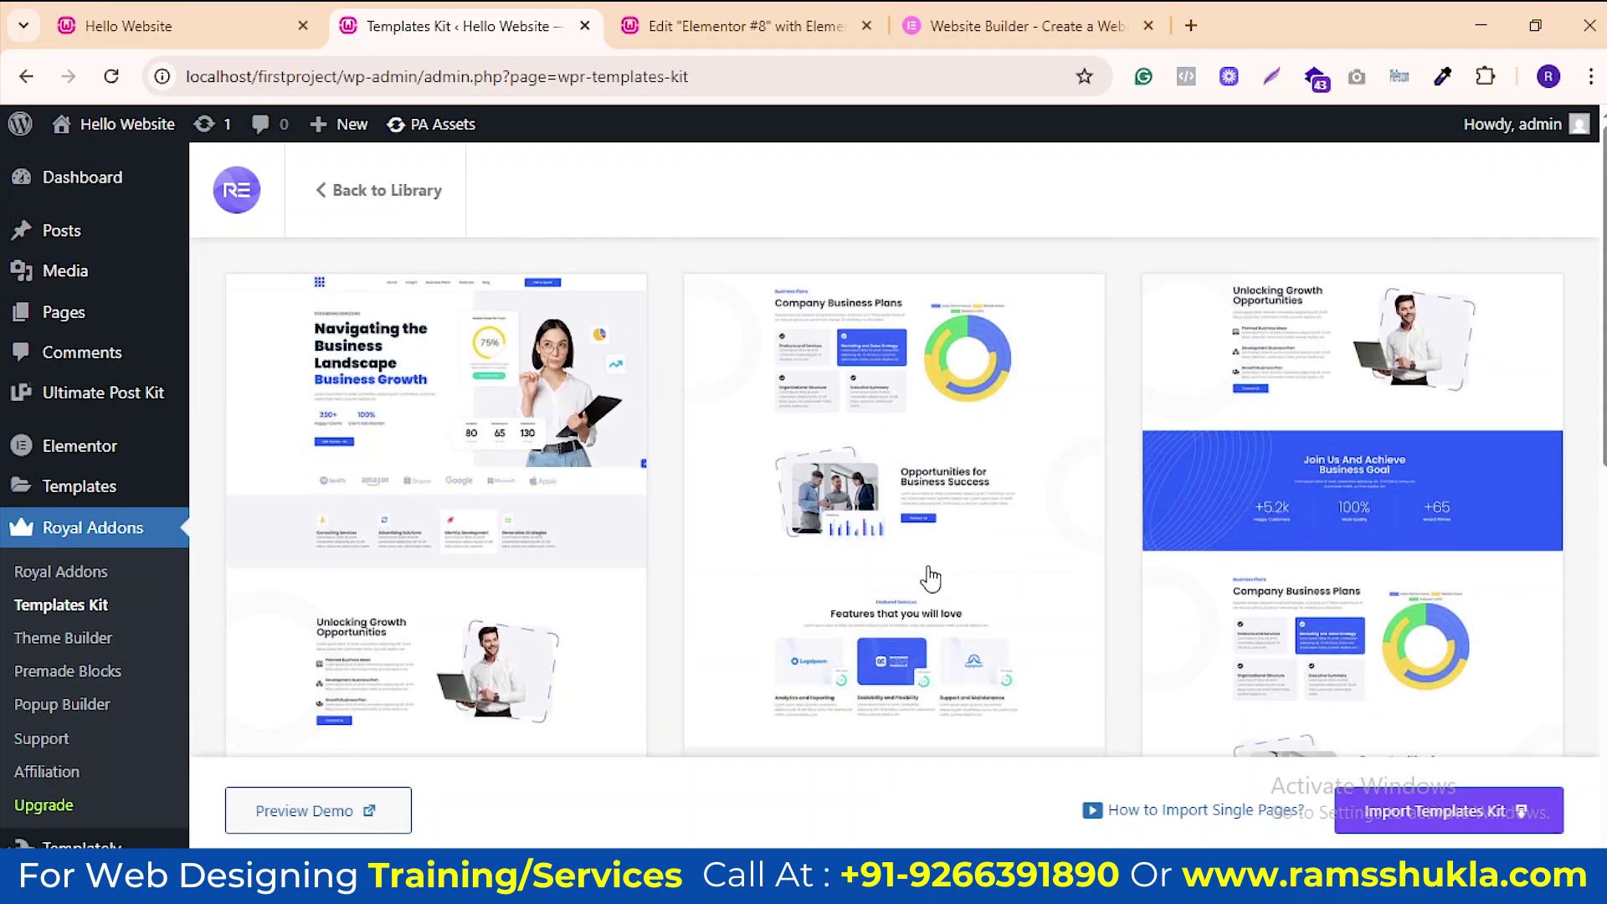
{"action": "left_click", "coordinate": [361, 817]}
Look through the page templates included in the Landing Page - Business kit, down to Blog and Single-Blog
{"action": "left_click", "coordinate": [499, 26]}
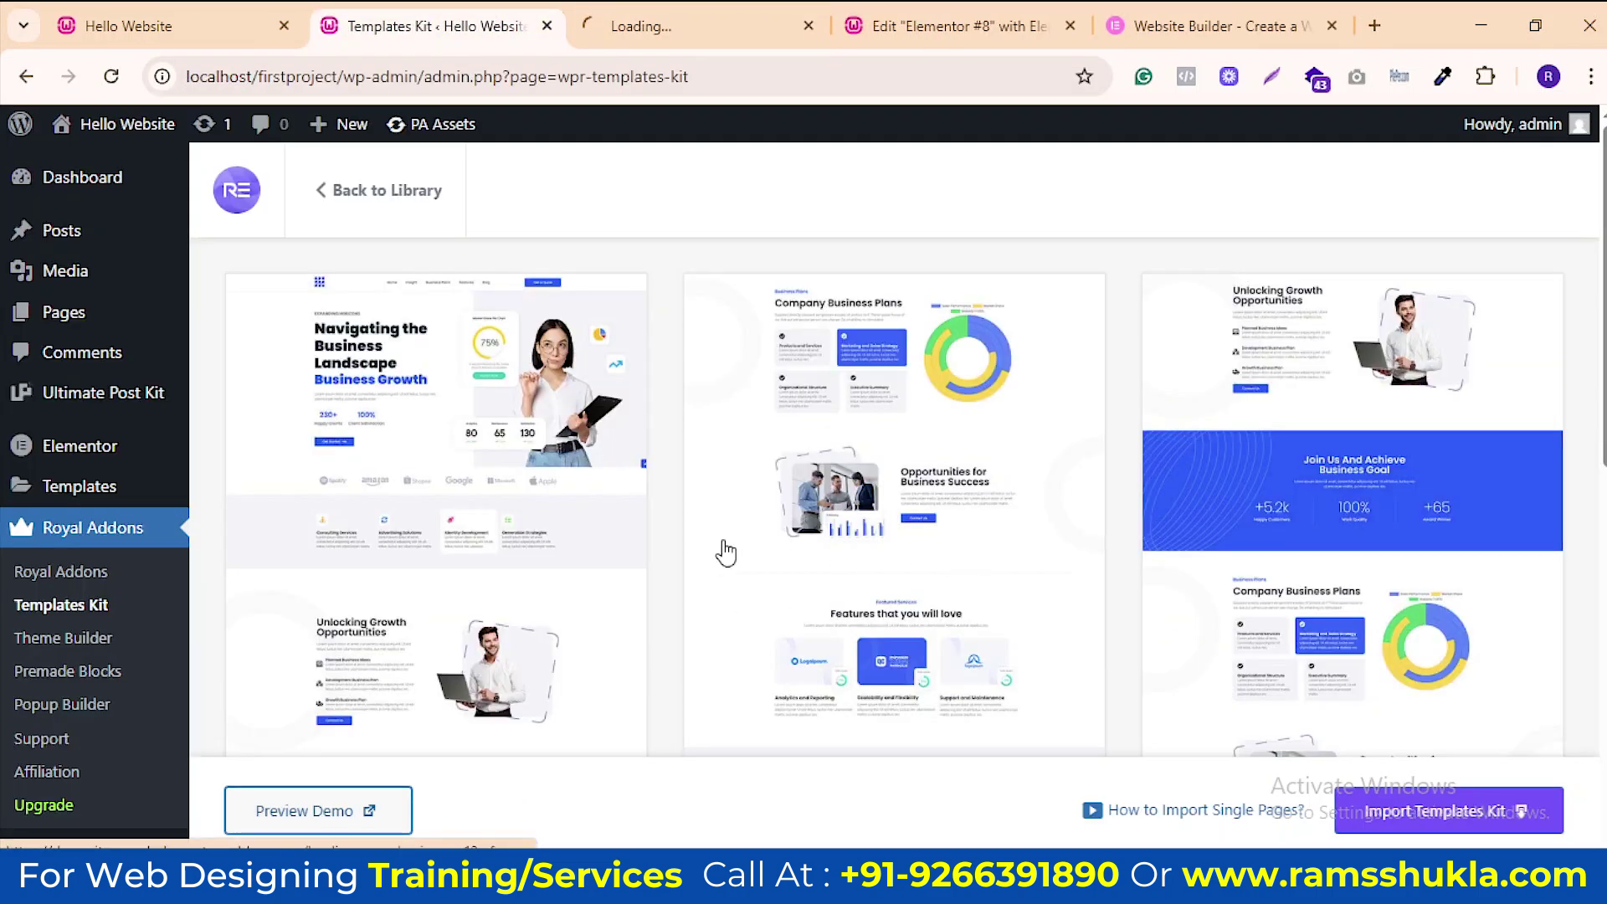
{"action": "scroll", "coordinate": [726, 553], "scroll_direction": "down", "scroll_amount": 4}
{"action": "scroll", "coordinate": [920, 502], "scroll_direction": "down", "scroll_amount": 4}
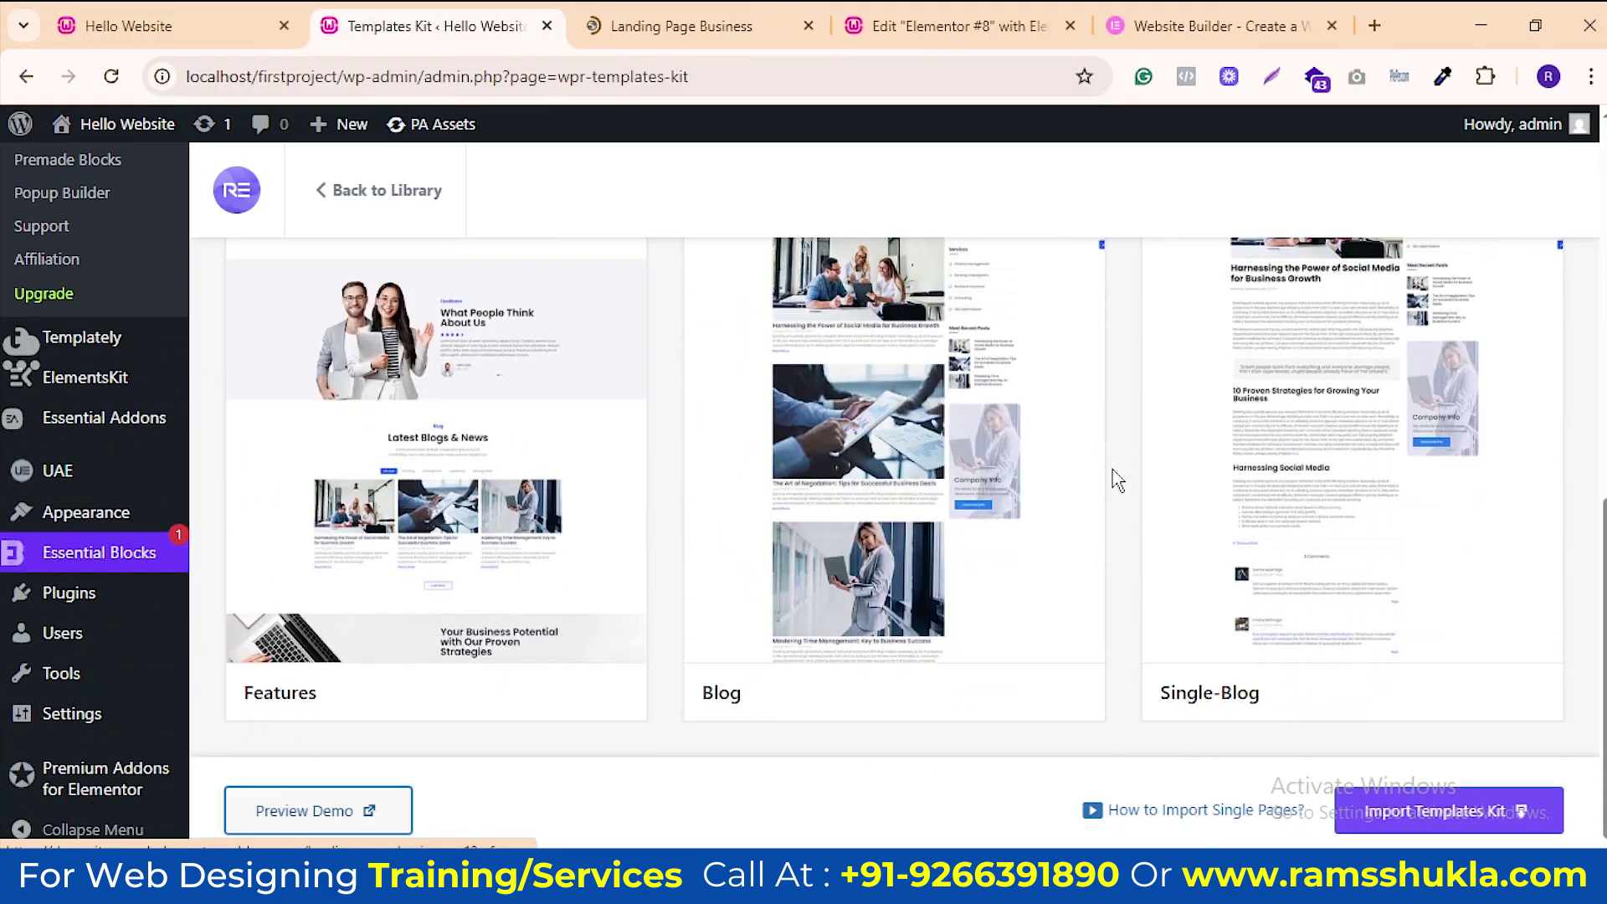
{"action": "scroll", "coordinate": [1121, 502], "scroll_direction": "up", "scroll_amount": 5}
Examine the sections of the Landing Page Business demo site, from the hero to the testimonials
{"action": "left_click", "coordinate": [688, 18]}
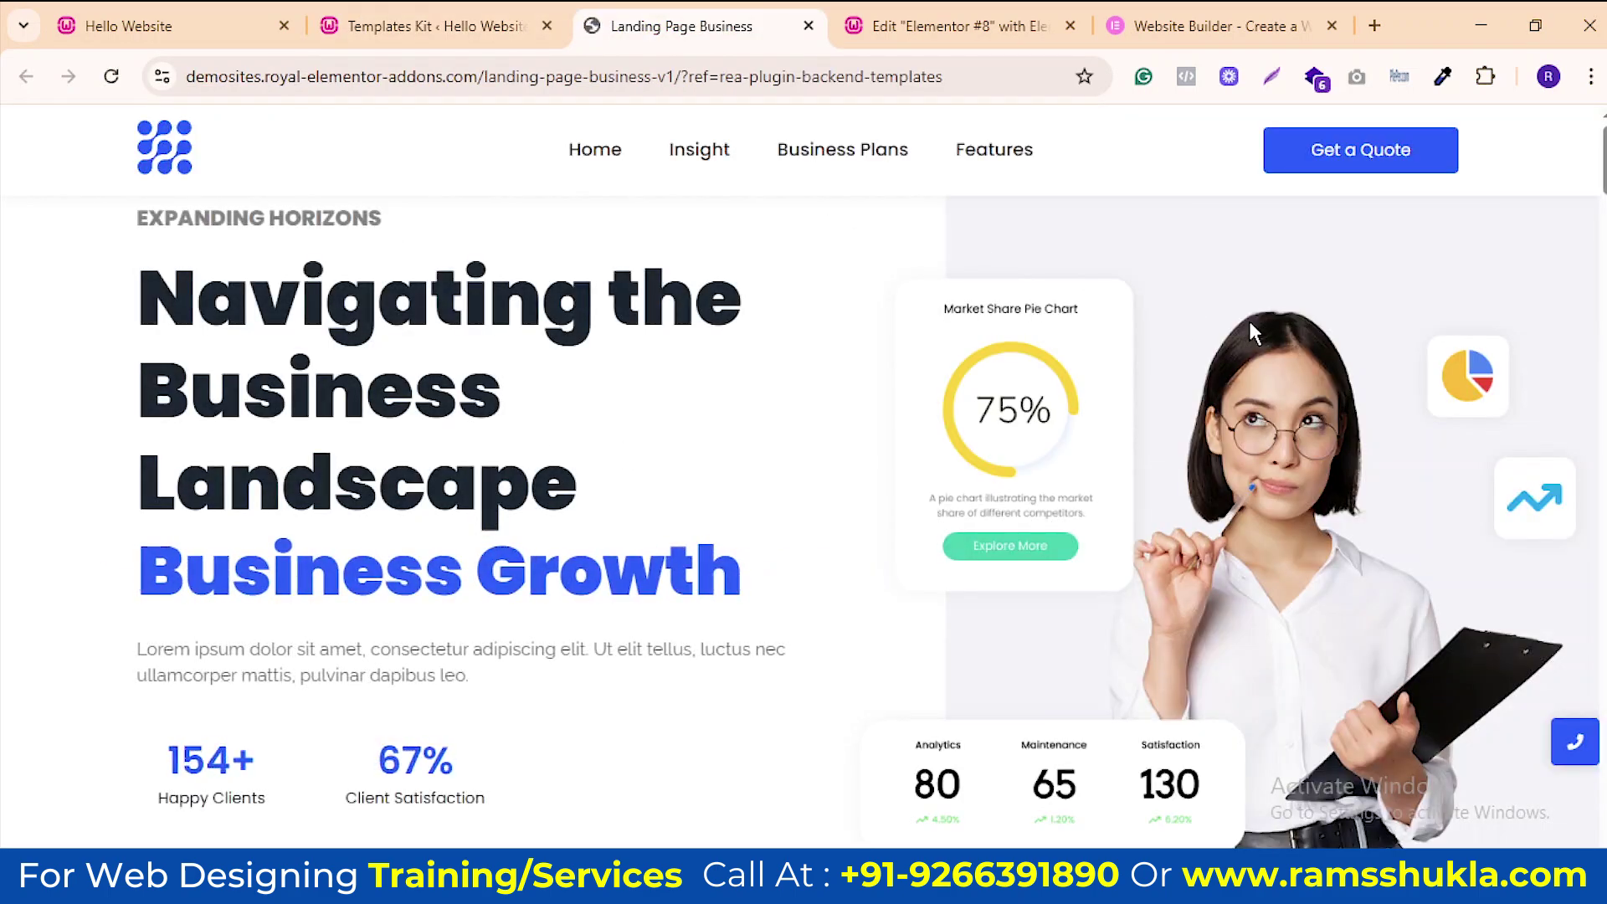
{"action": "scroll", "coordinate": [546, 527], "scroll_direction": "down", "scroll_amount": 12}
{"action": "scroll", "coordinate": [1207, 468], "scroll_direction": "down", "scroll_amount": 15}
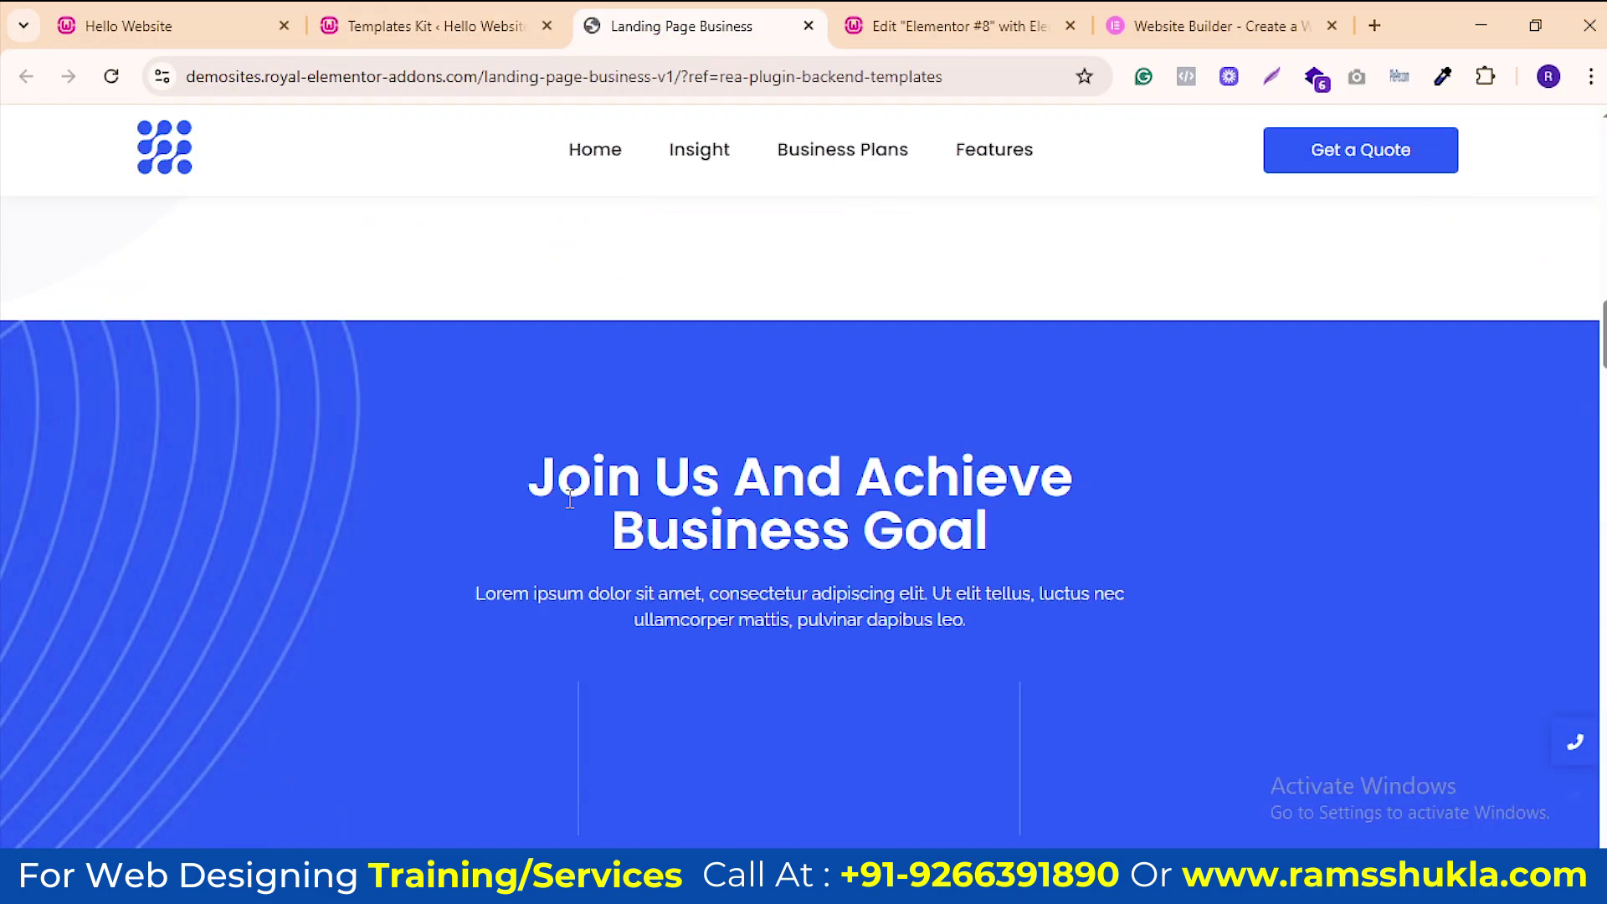
{"action": "scroll", "coordinate": [1022, 527], "scroll_direction": "down", "scroll_amount": 10}
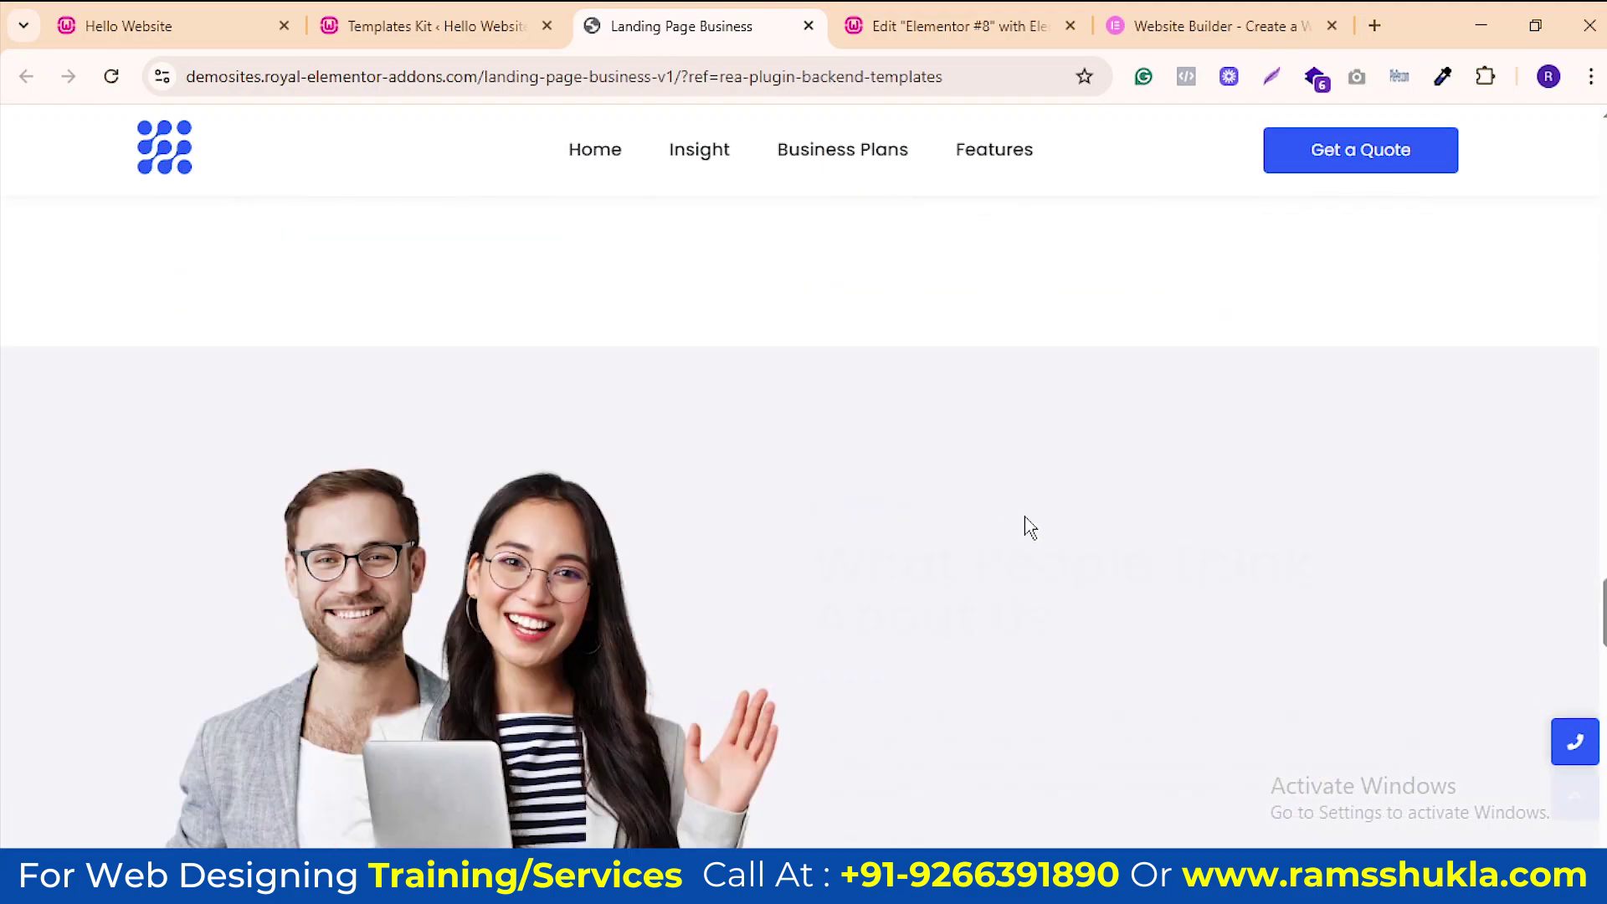
Open the Royal Addons widget settings, dismiss the Dynamic Content announcement, and look through the available widgets
{"action": "left_click", "coordinate": [430, 29]}
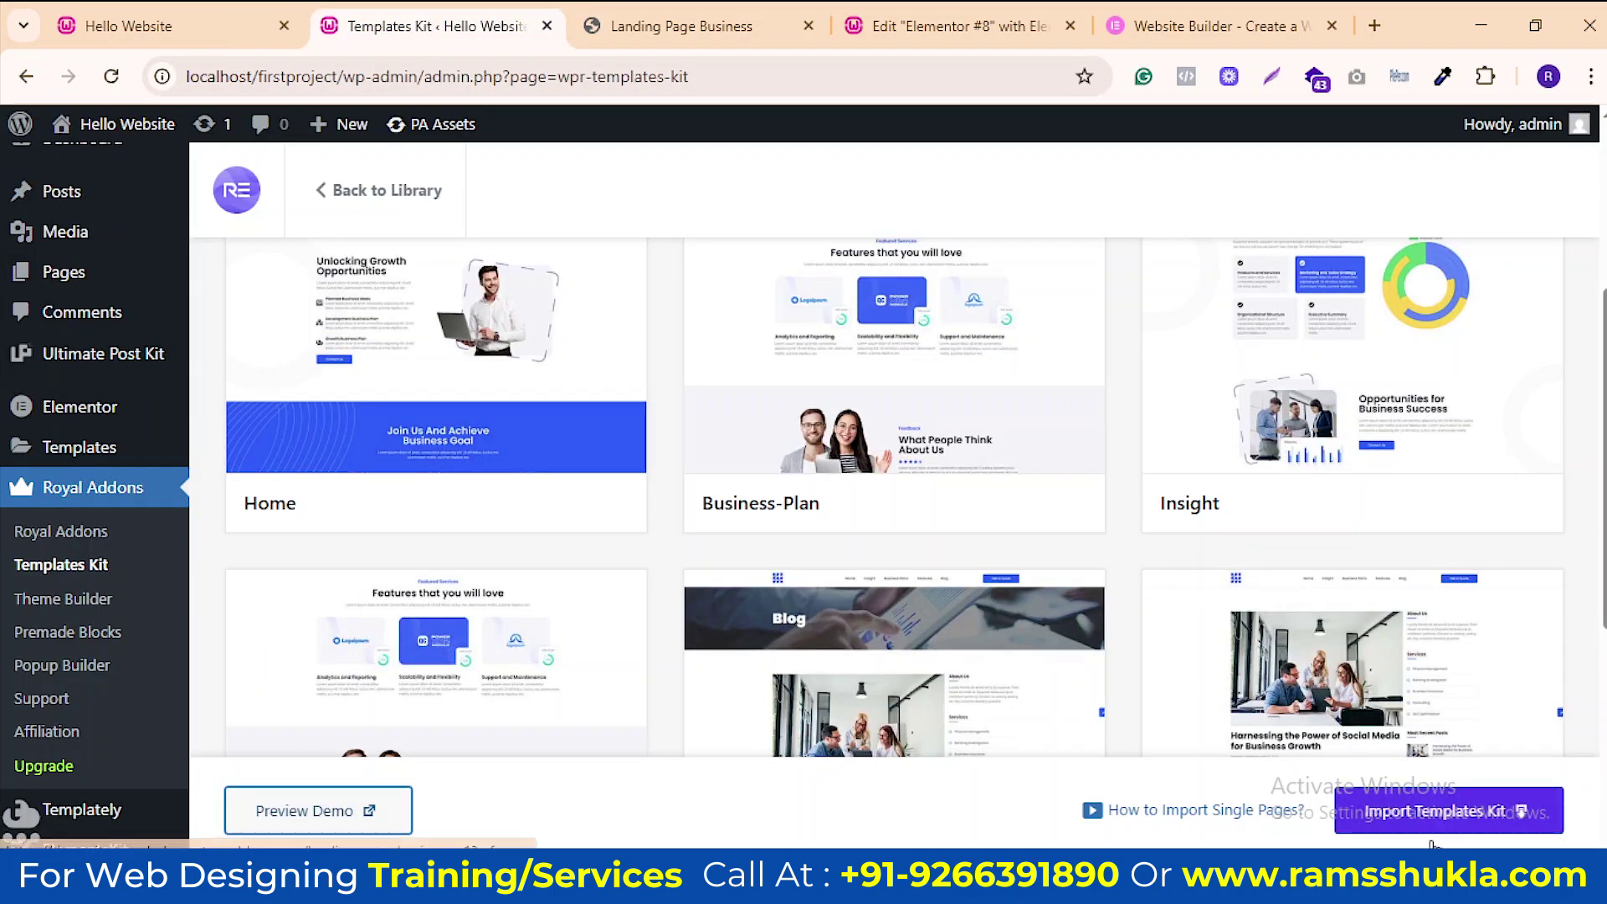
{"action": "scroll", "coordinate": [391, 689], "scroll_direction": "up", "scroll_amount": 5}
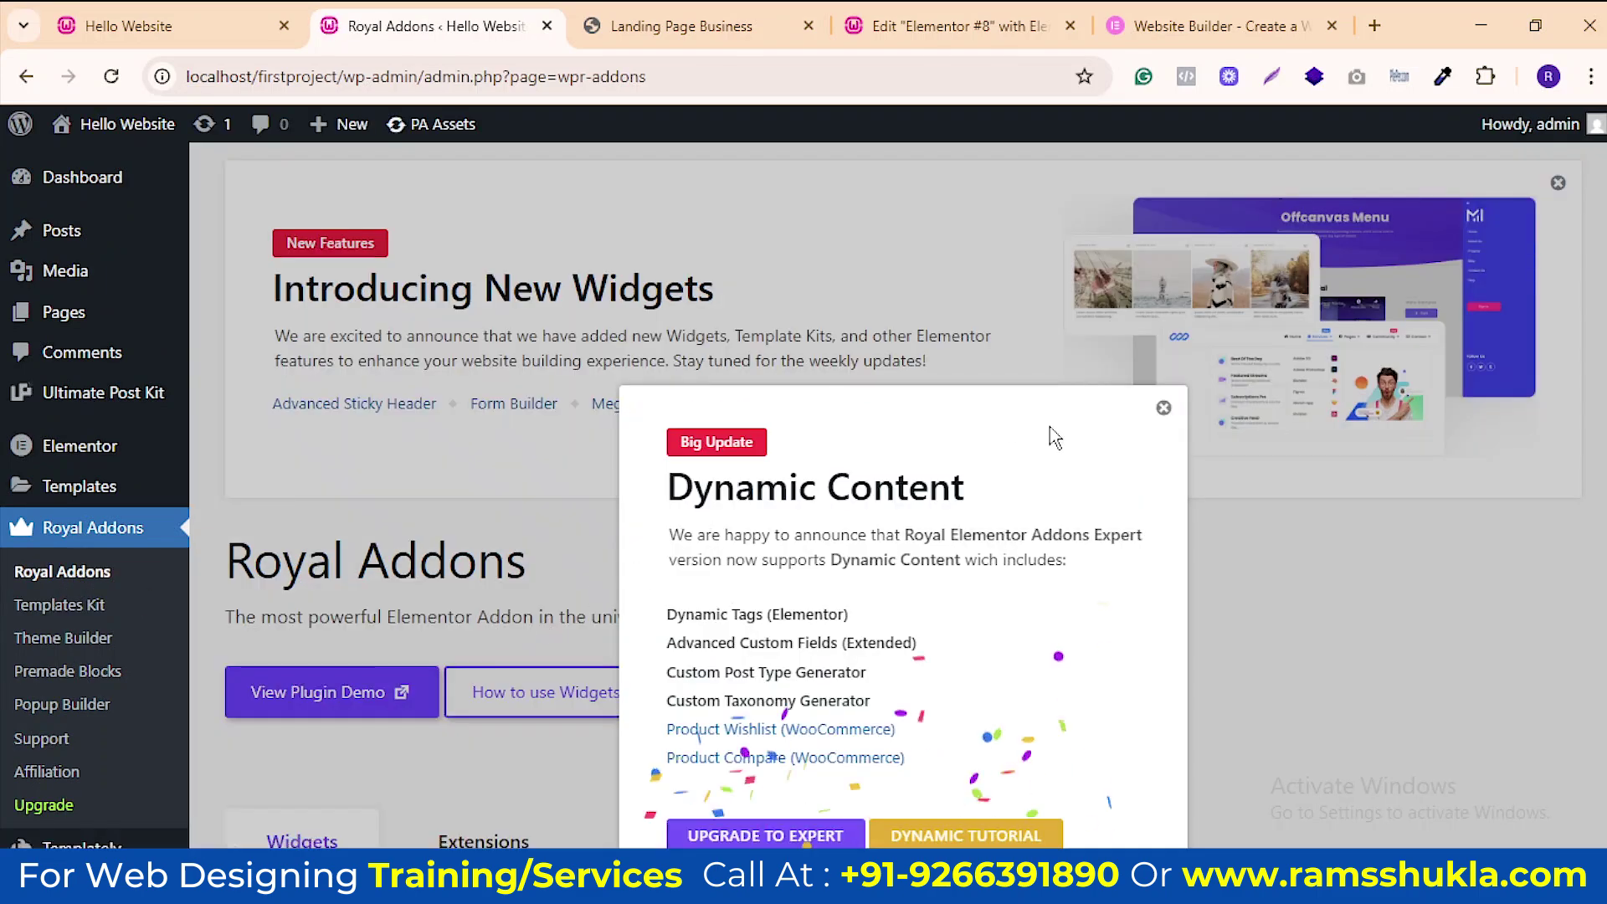
{"action": "left_click", "coordinate": [1164, 408]}
{"action": "scroll", "coordinate": [770, 498], "scroll_direction": "down", "scroll_amount": 5}
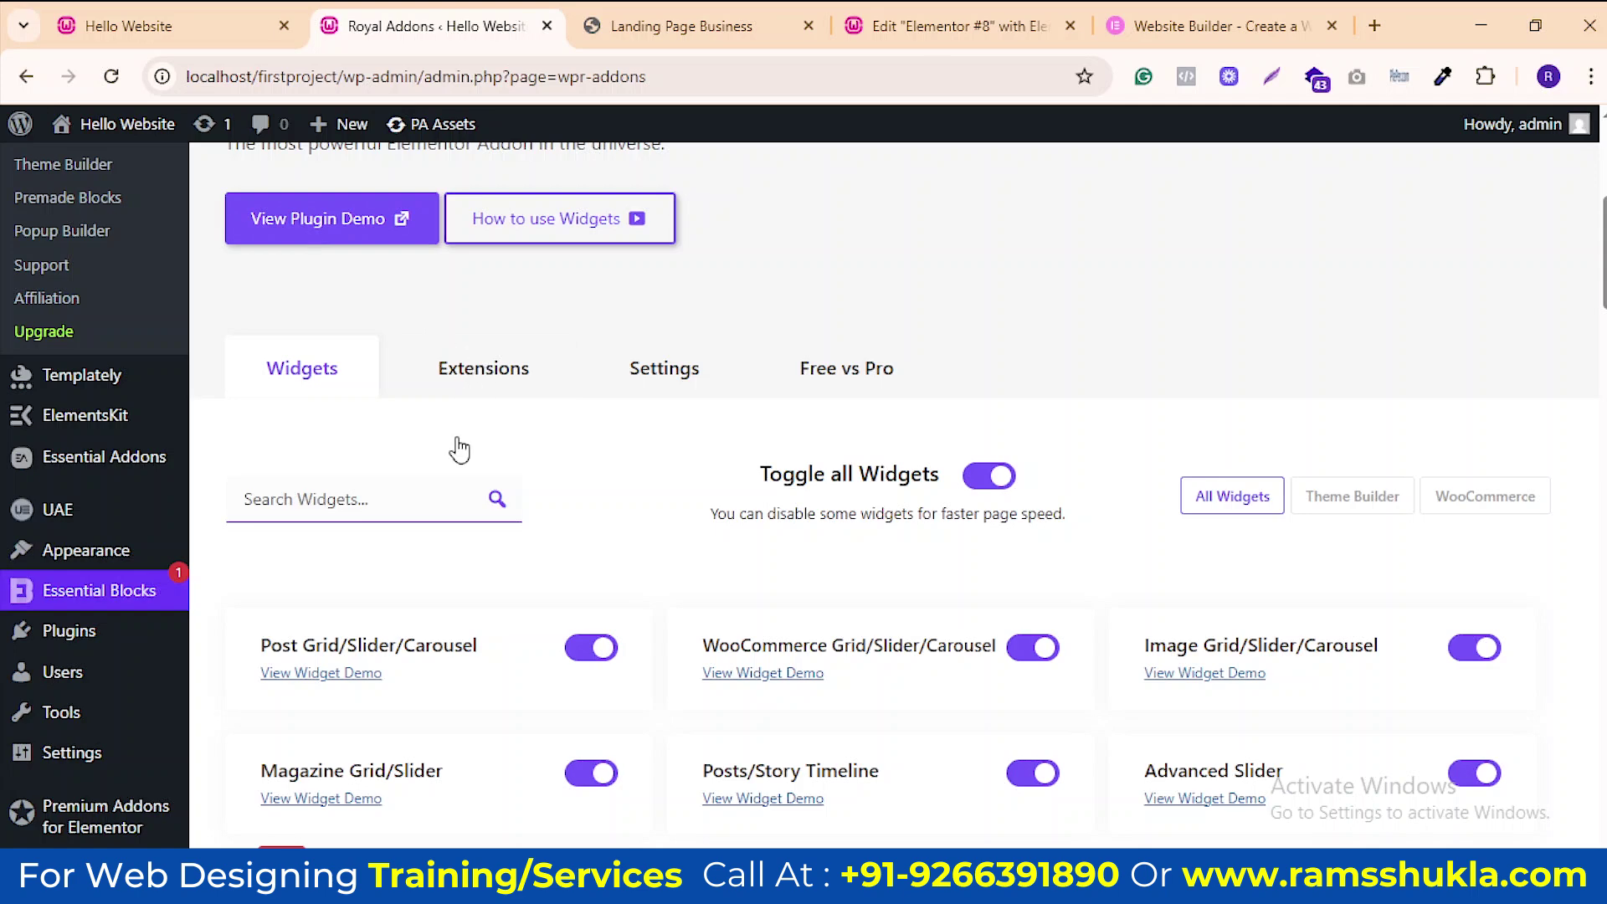
{"action": "scroll", "coordinate": [503, 376], "scroll_direction": "down", "scroll_amount": 2}
{"action": "scroll", "coordinate": [882, 506], "scroll_direction": "down", "scroll_amount": 4}
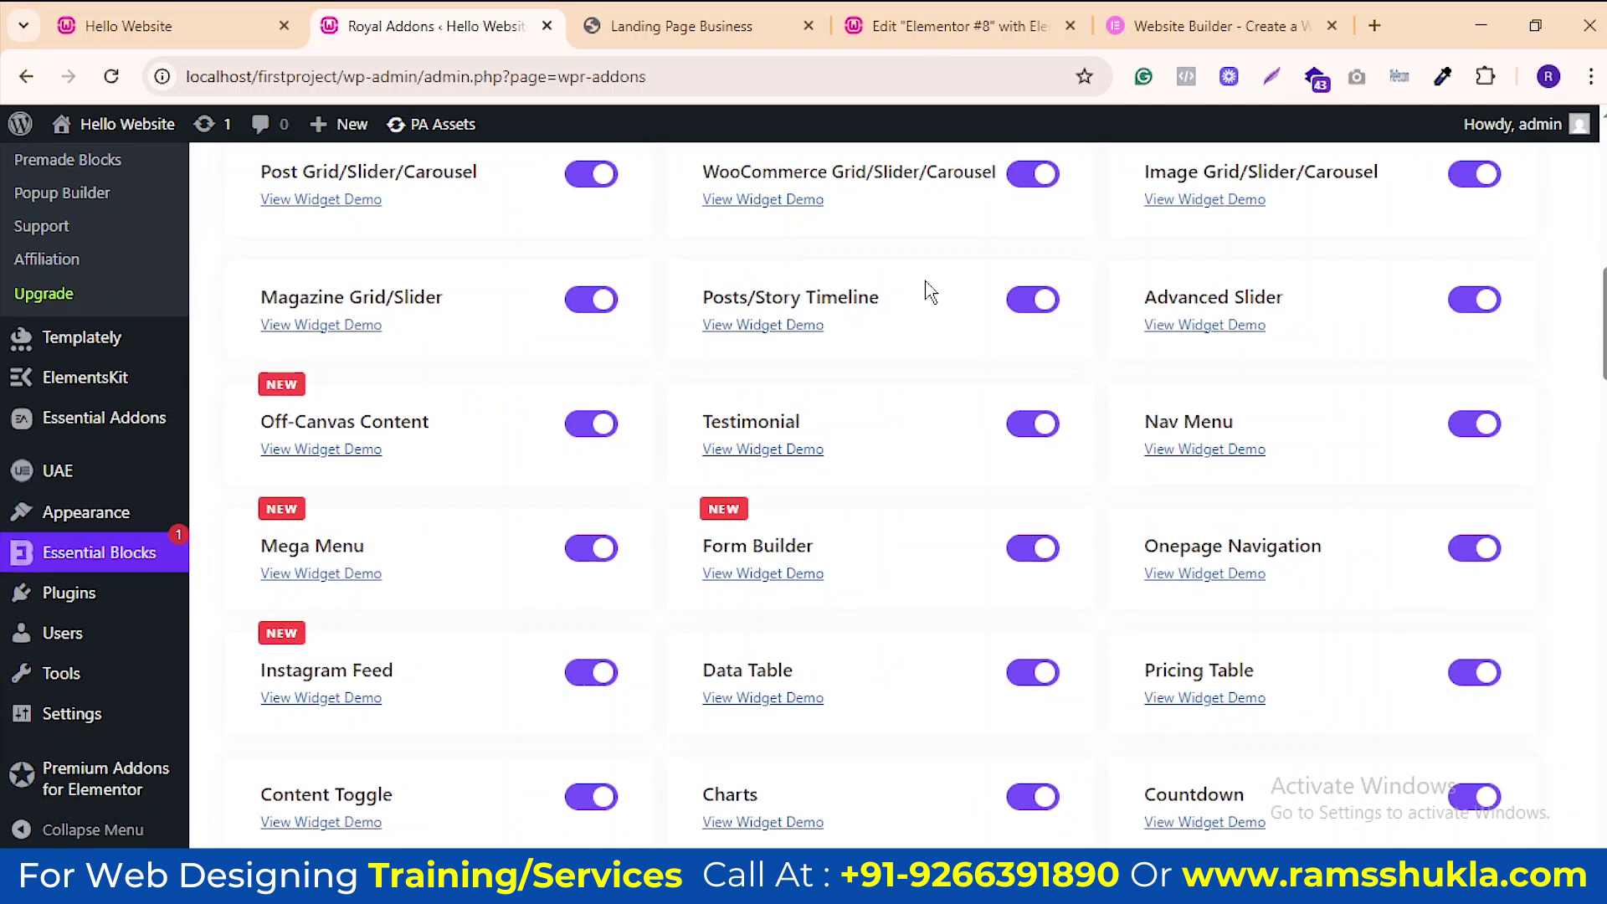
Reload the Elementor #8 draft in the editor and find the Royal Addons widget group
{"action": "left_click", "coordinate": [720, 25]}
{"action": "left_click", "coordinate": [954, 26]}
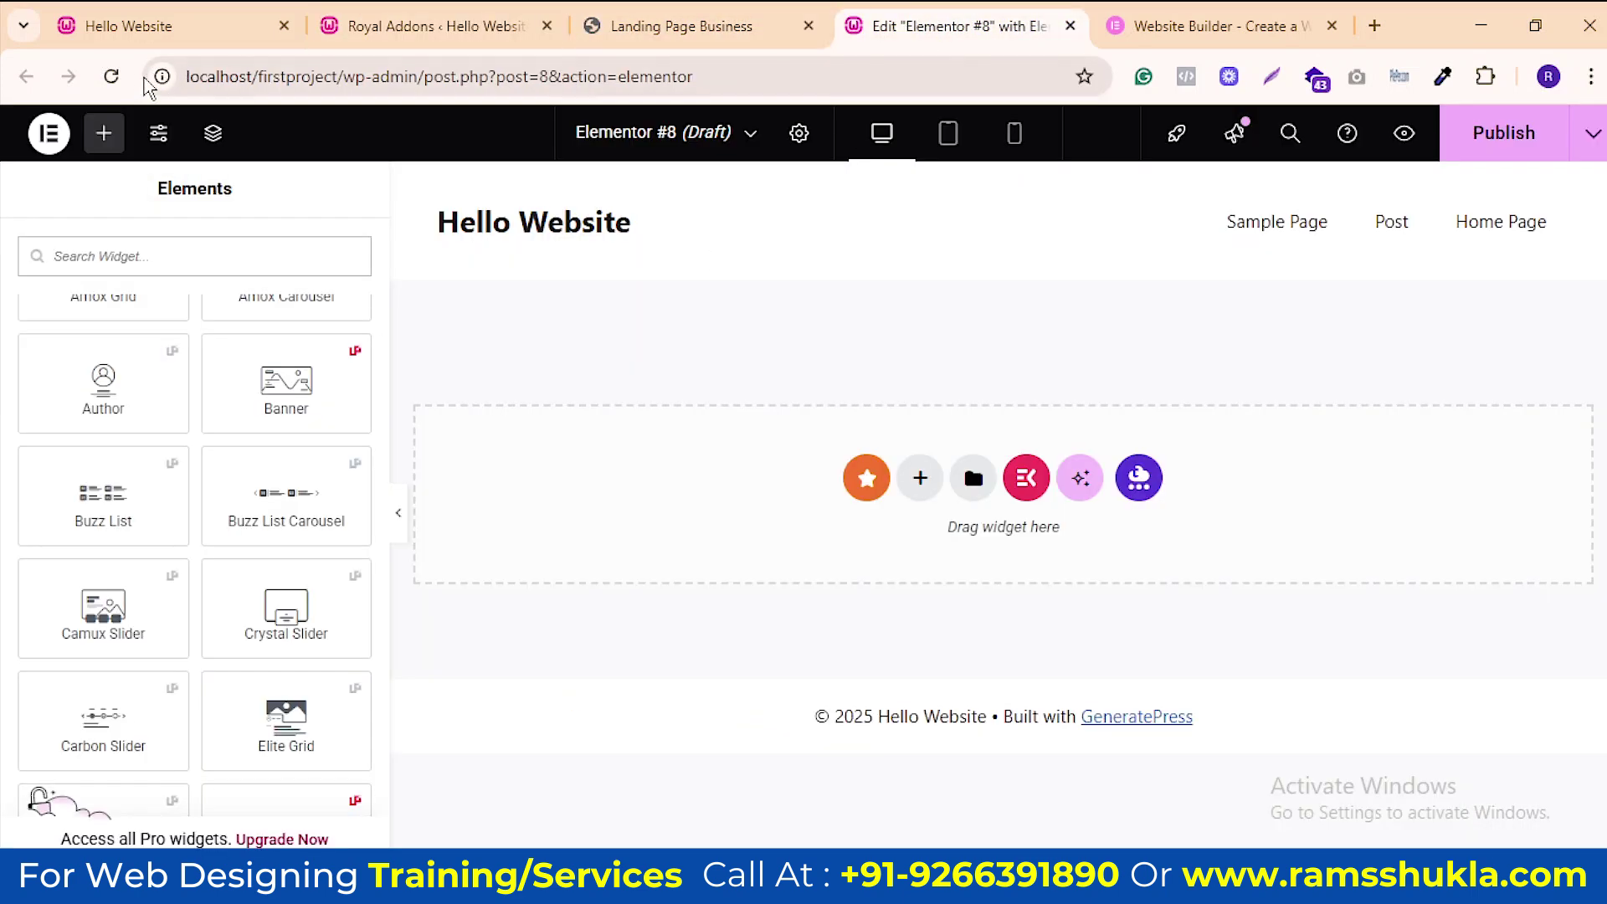
{"action": "left_click", "coordinate": [114, 77]}
{"action": "left_click", "coordinate": [900, 230]}
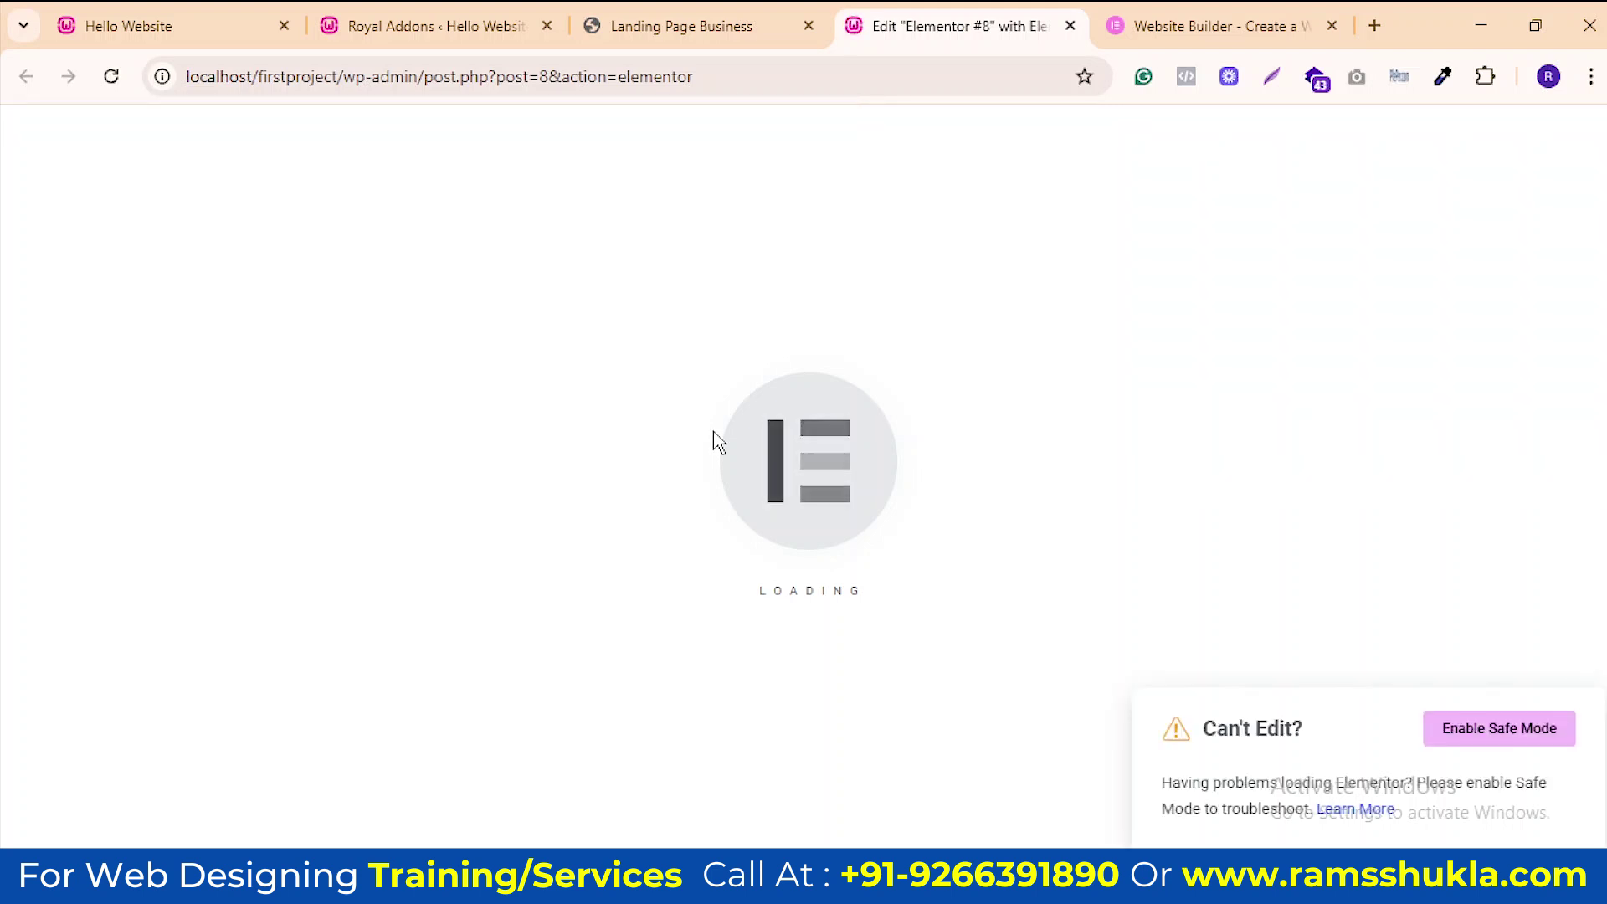
{"action": "scroll", "coordinate": [251, 508], "scroll_direction": "down", "scroll_amount": 15}
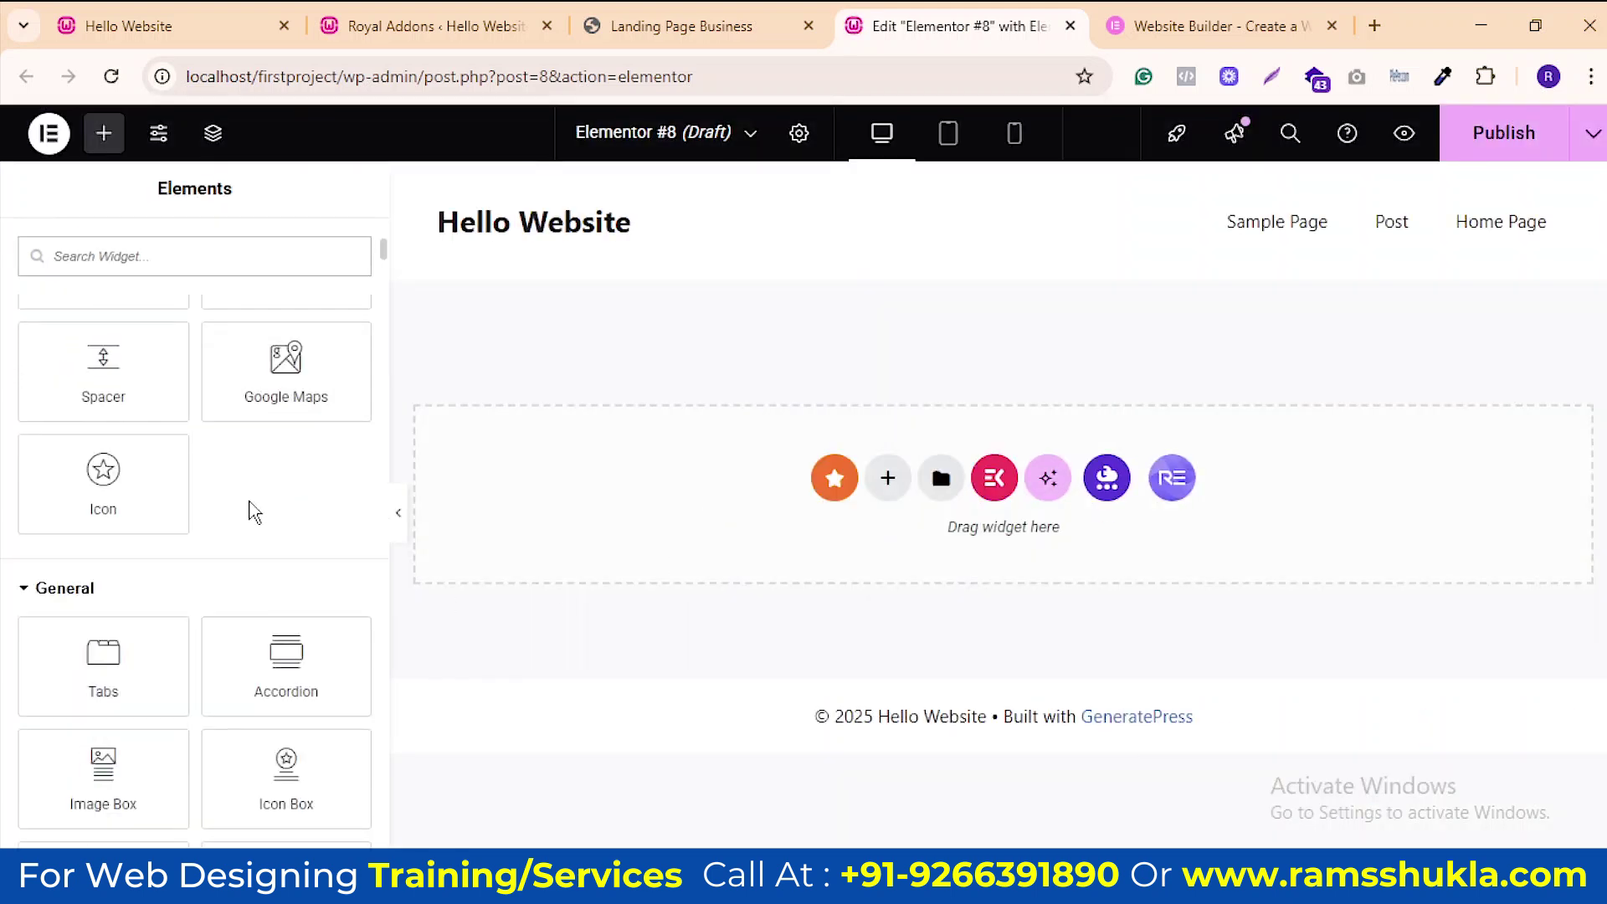
{"action": "scroll", "coordinate": [249, 500], "scroll_direction": "down", "scroll_amount": 15}
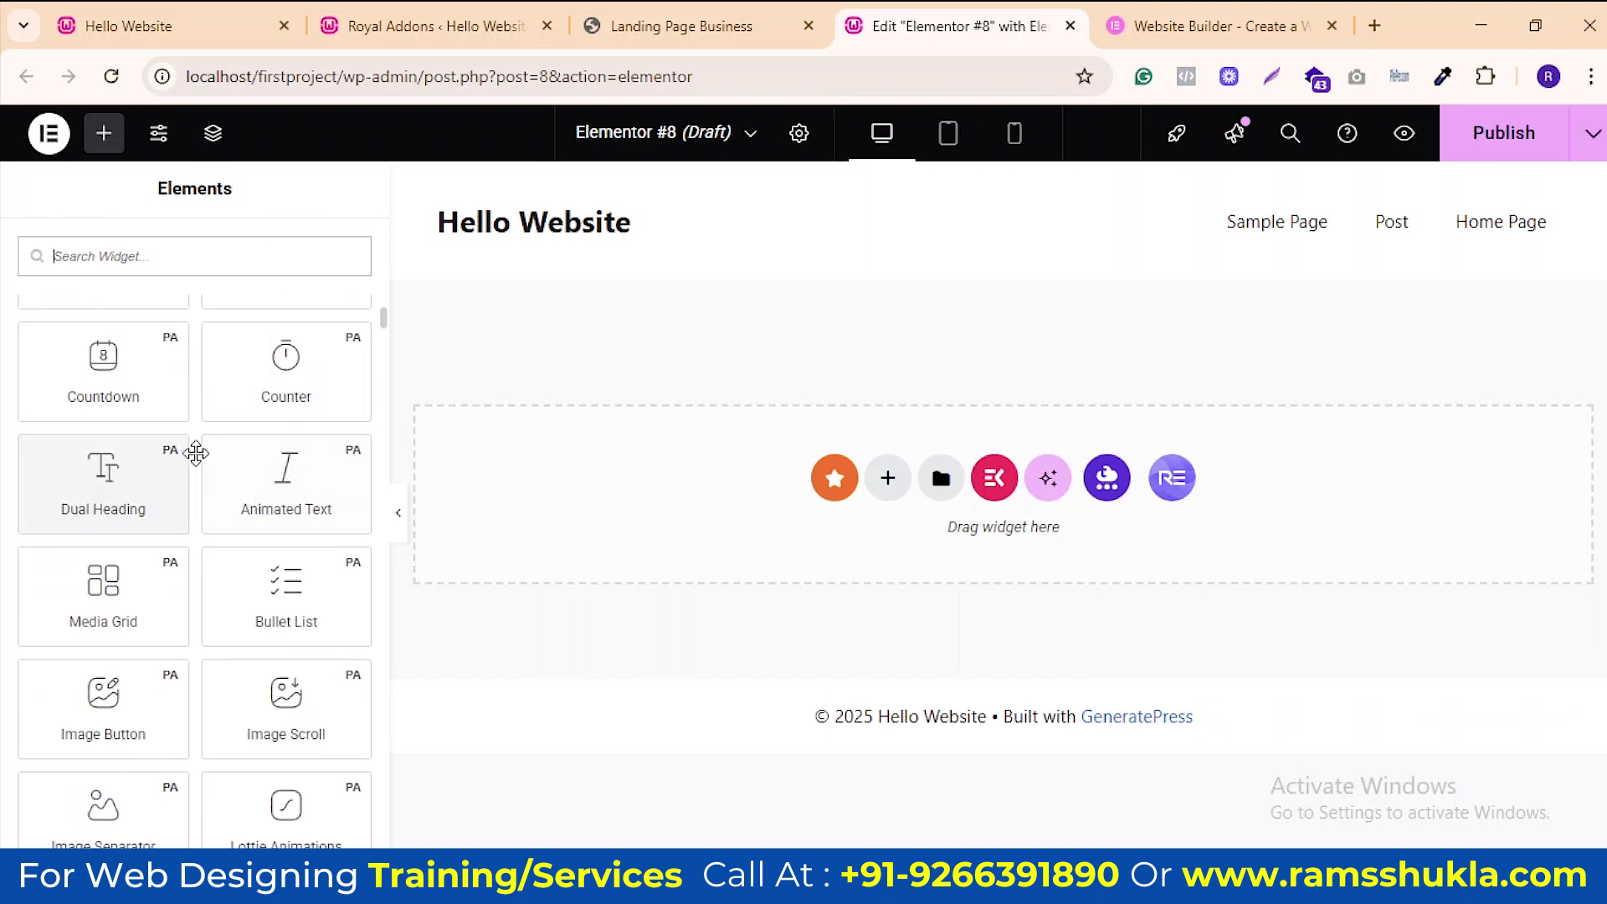
{"action": "scroll", "coordinate": [285, 653], "scroll_direction": "down", "scroll_amount": 15}
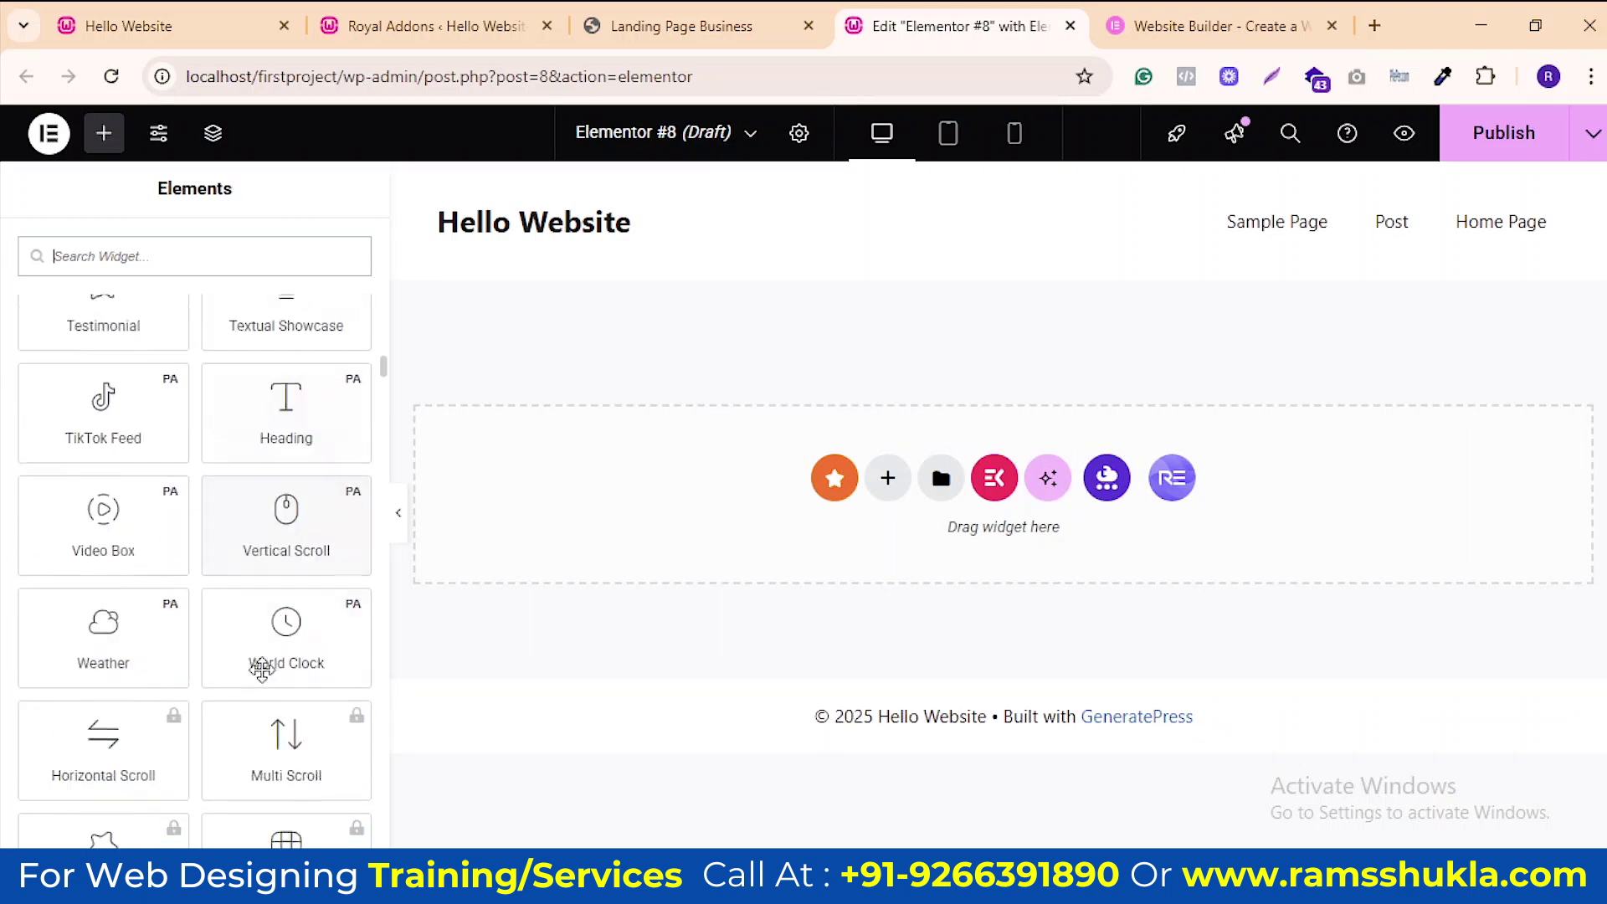
{"action": "scroll", "coordinate": [287, 644], "scroll_direction": "down", "scroll_amount": 10}
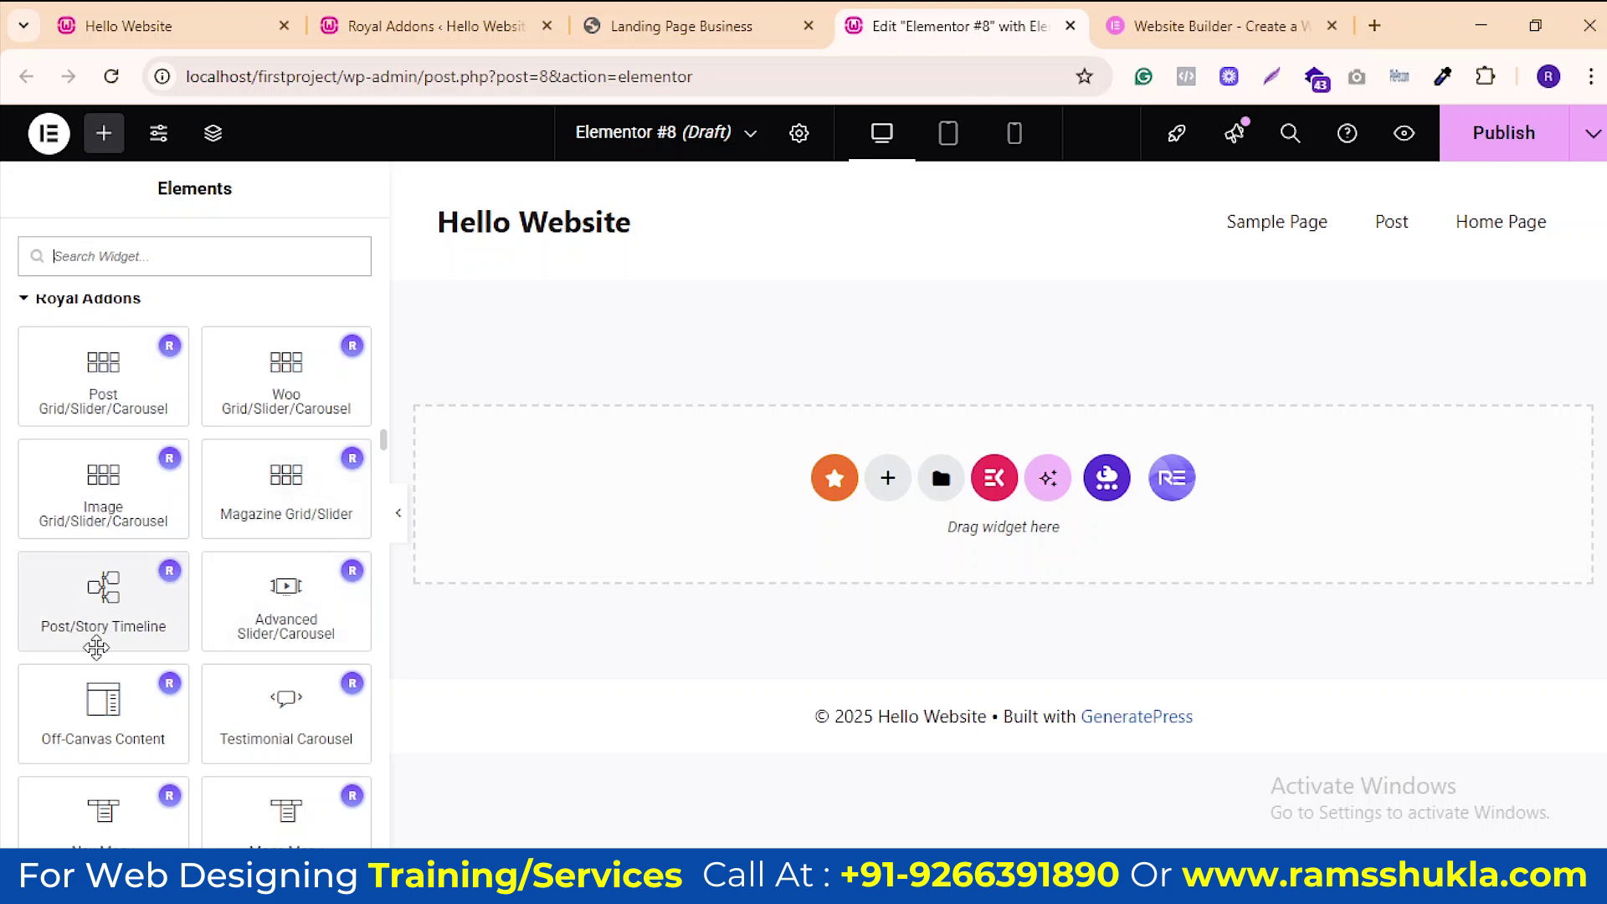
Browse the free Royal Addons widgets in the editor, continuing to the locked Royal Addons Premium Widgets
{"action": "scroll", "coordinate": [314, 637], "scroll_direction": "down", "scroll_amount": 1}
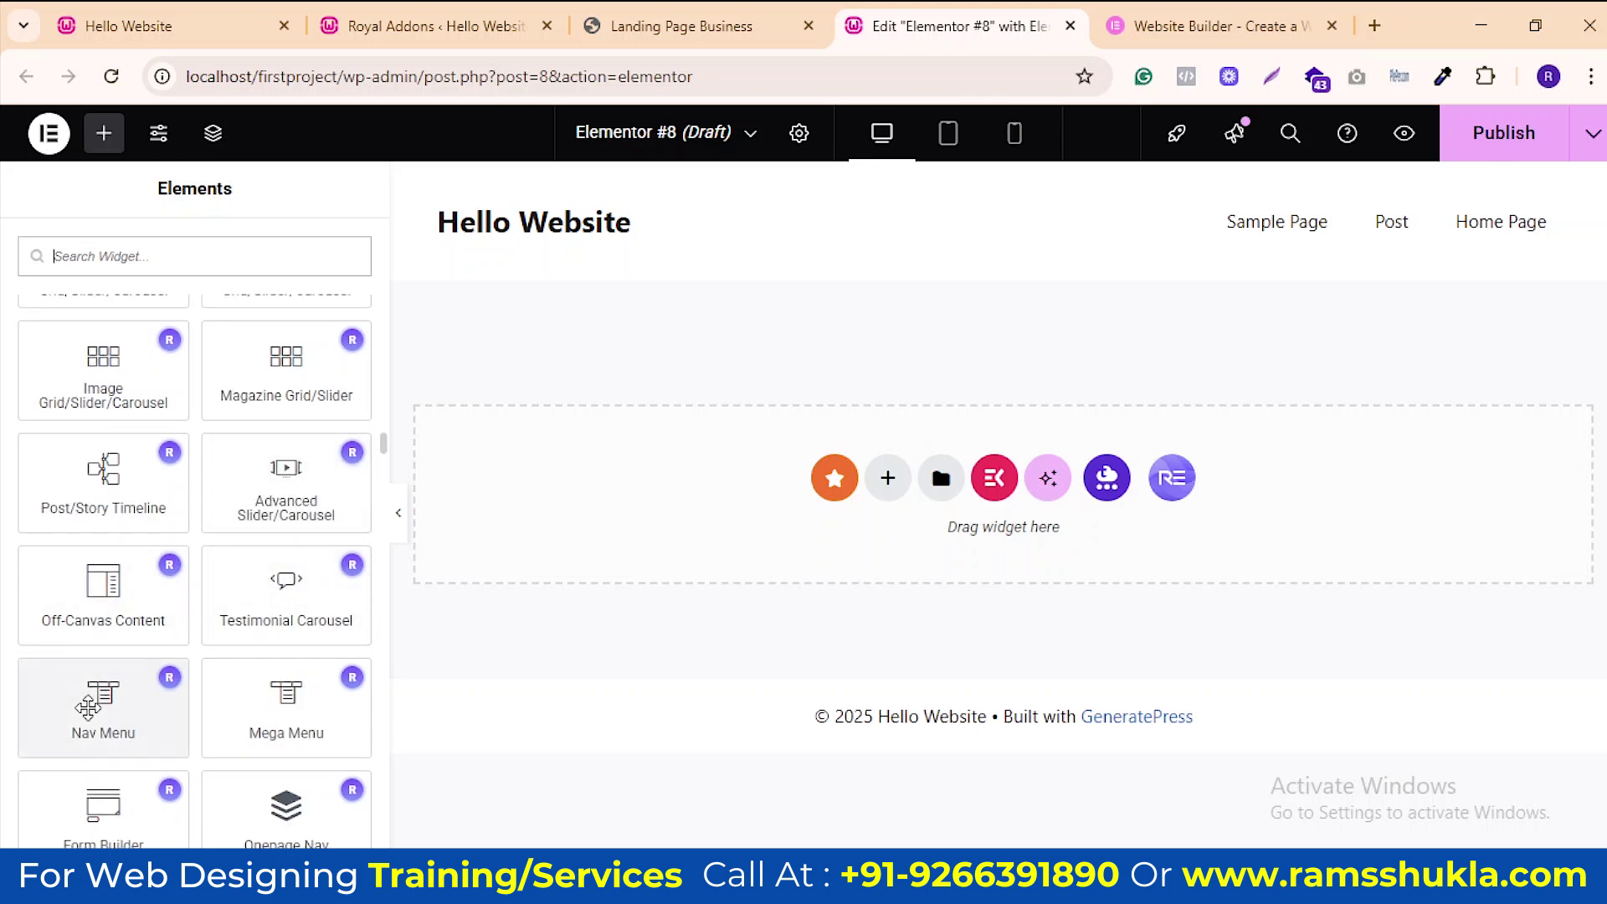
{"action": "scroll", "coordinate": [312, 550], "scroll_direction": "down", "scroll_amount": 2}
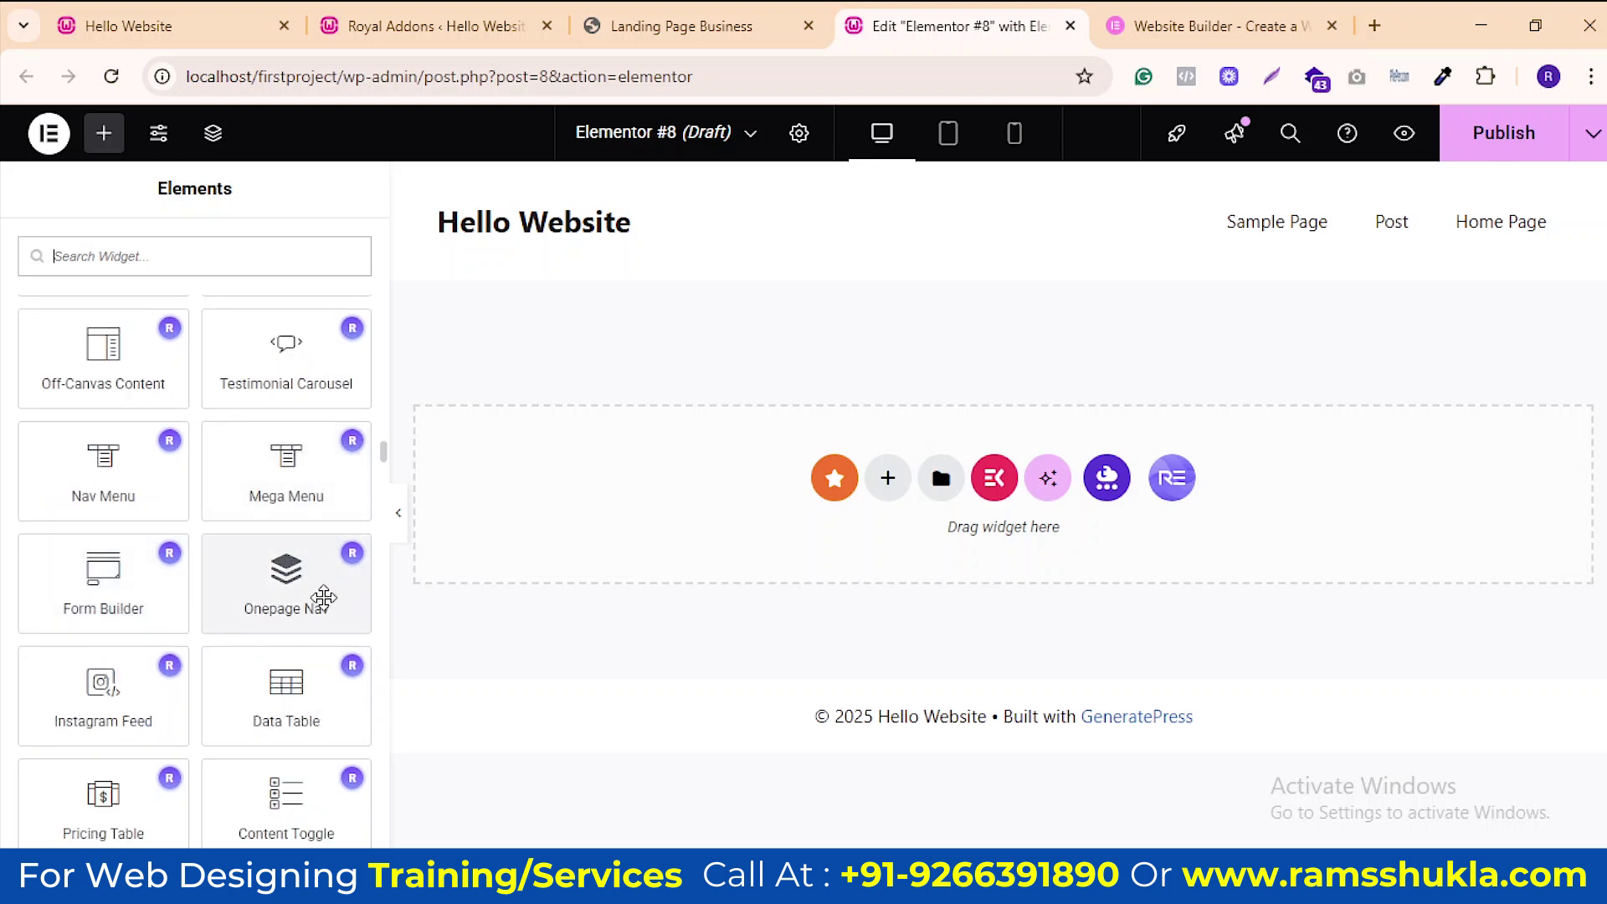
{"action": "scroll", "coordinate": [320, 603], "scroll_direction": "down", "scroll_amount": 1}
{"action": "scroll", "coordinate": [213, 619], "scroll_direction": "down", "scroll_amount": 2}
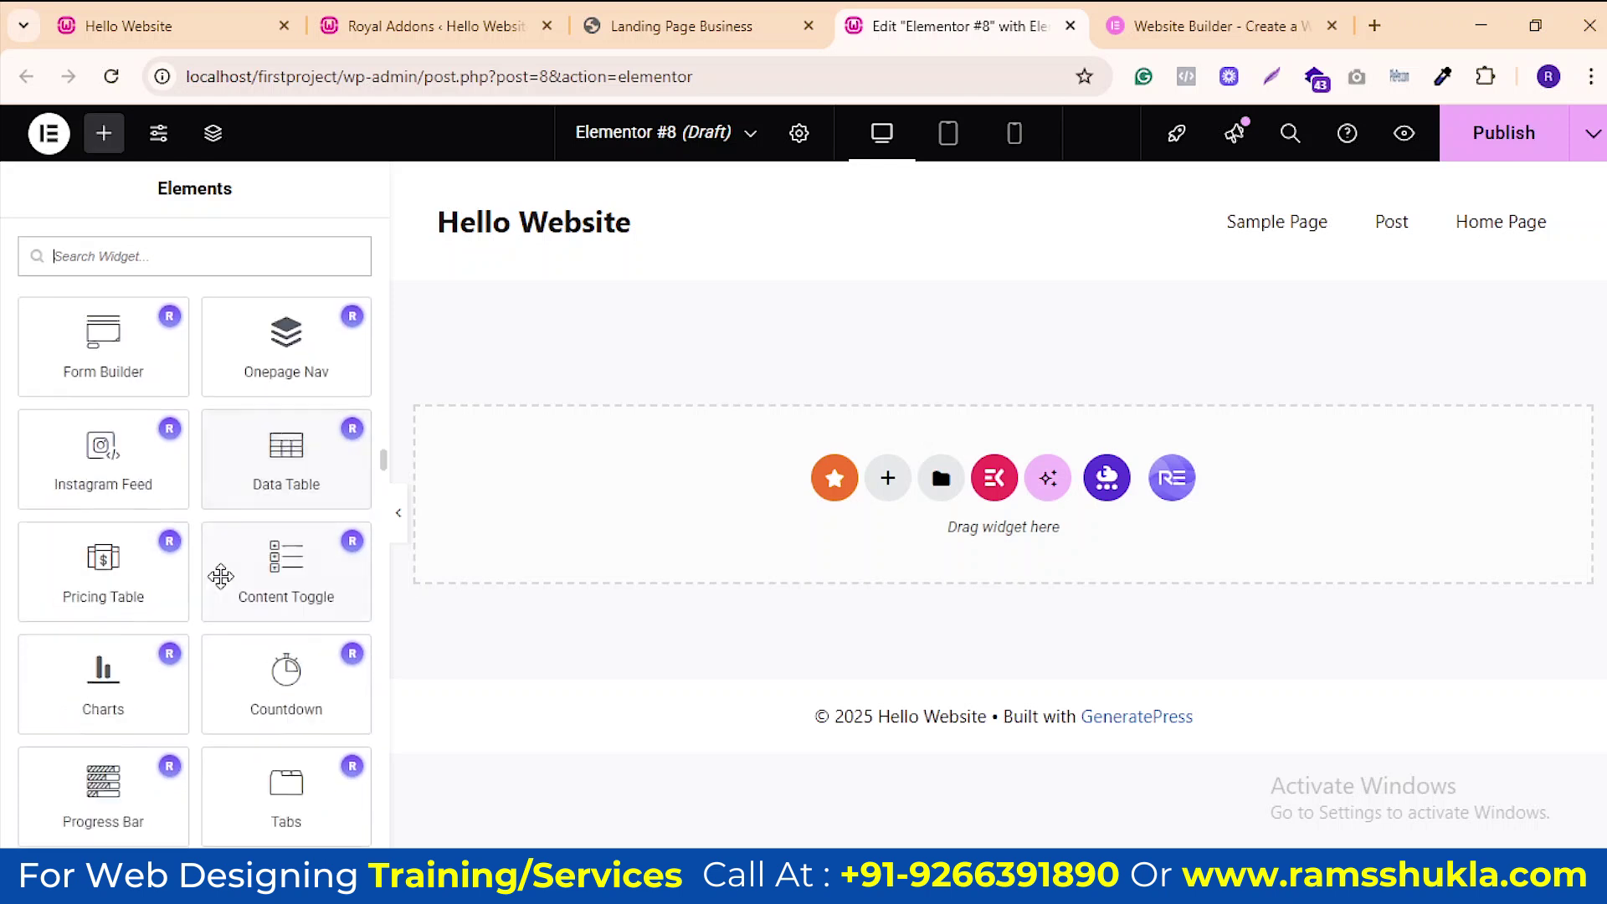
{"action": "scroll", "coordinate": [216, 581], "scroll_direction": "down", "scroll_amount": 1}
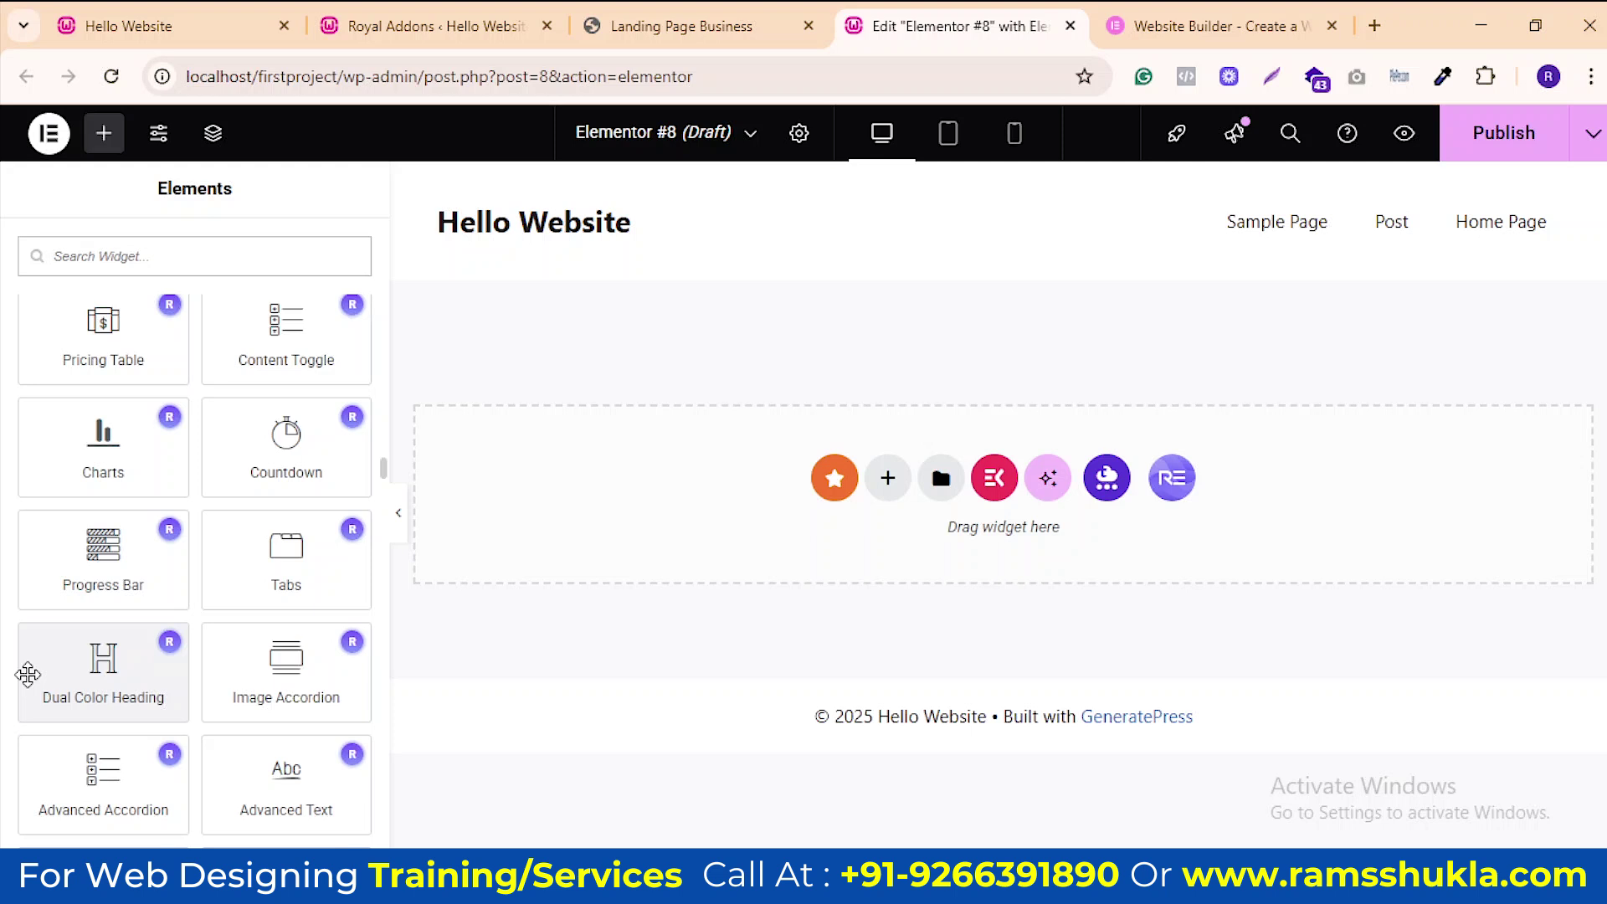
{"action": "scroll", "coordinate": [190, 603], "scroll_direction": "down", "scroll_amount": 10}
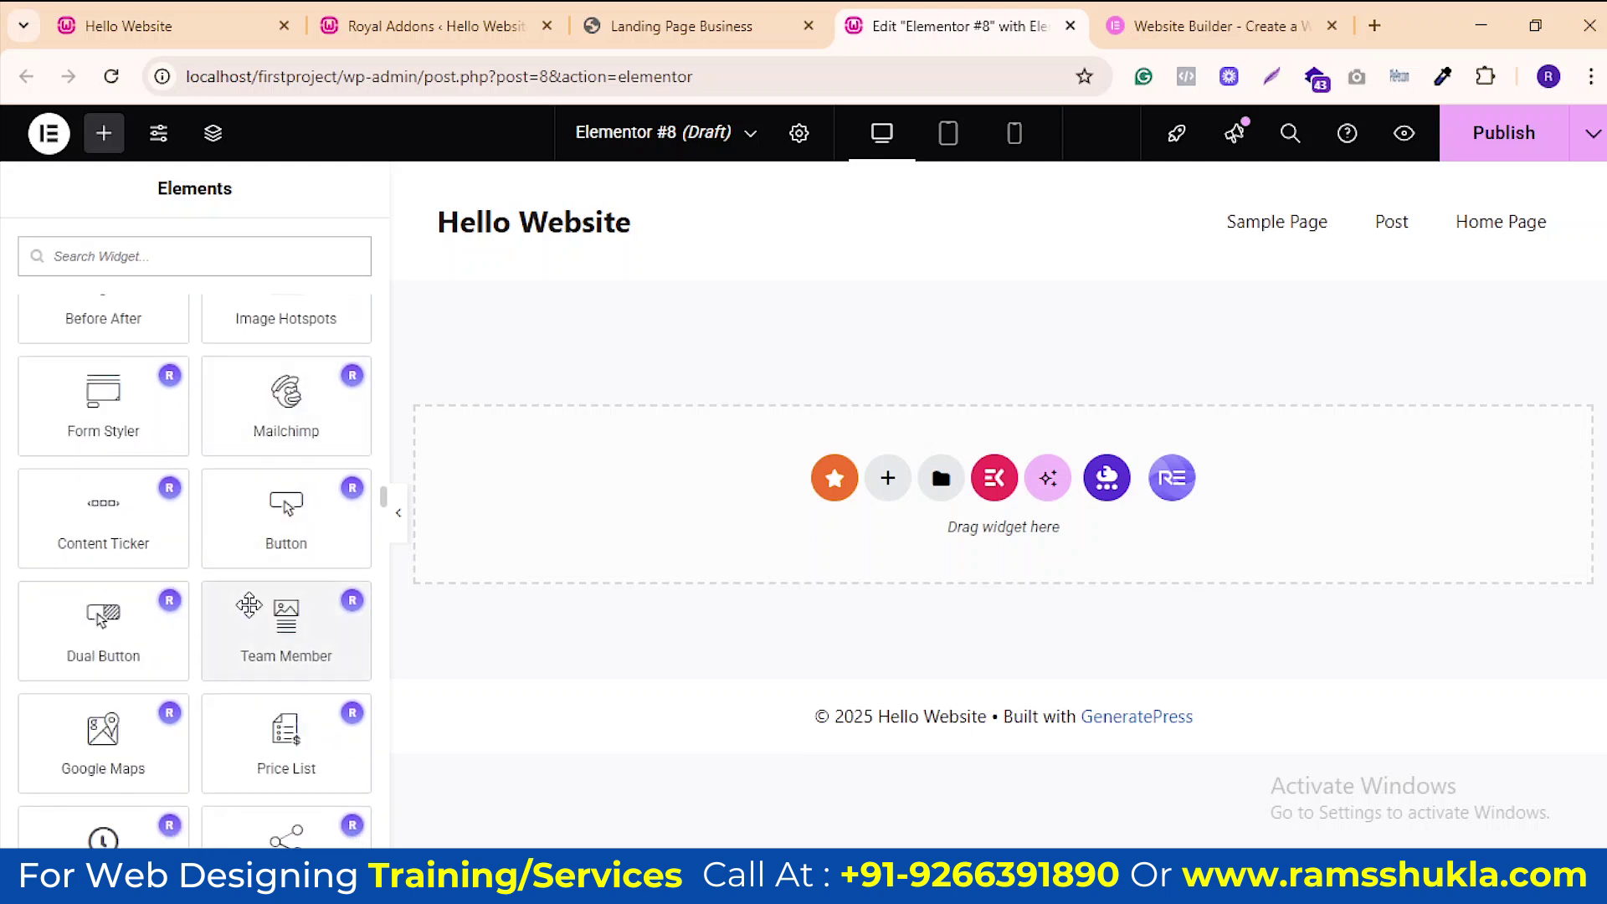
{"action": "scroll", "coordinate": [249, 605], "scroll_direction": "down", "scroll_amount": 3}
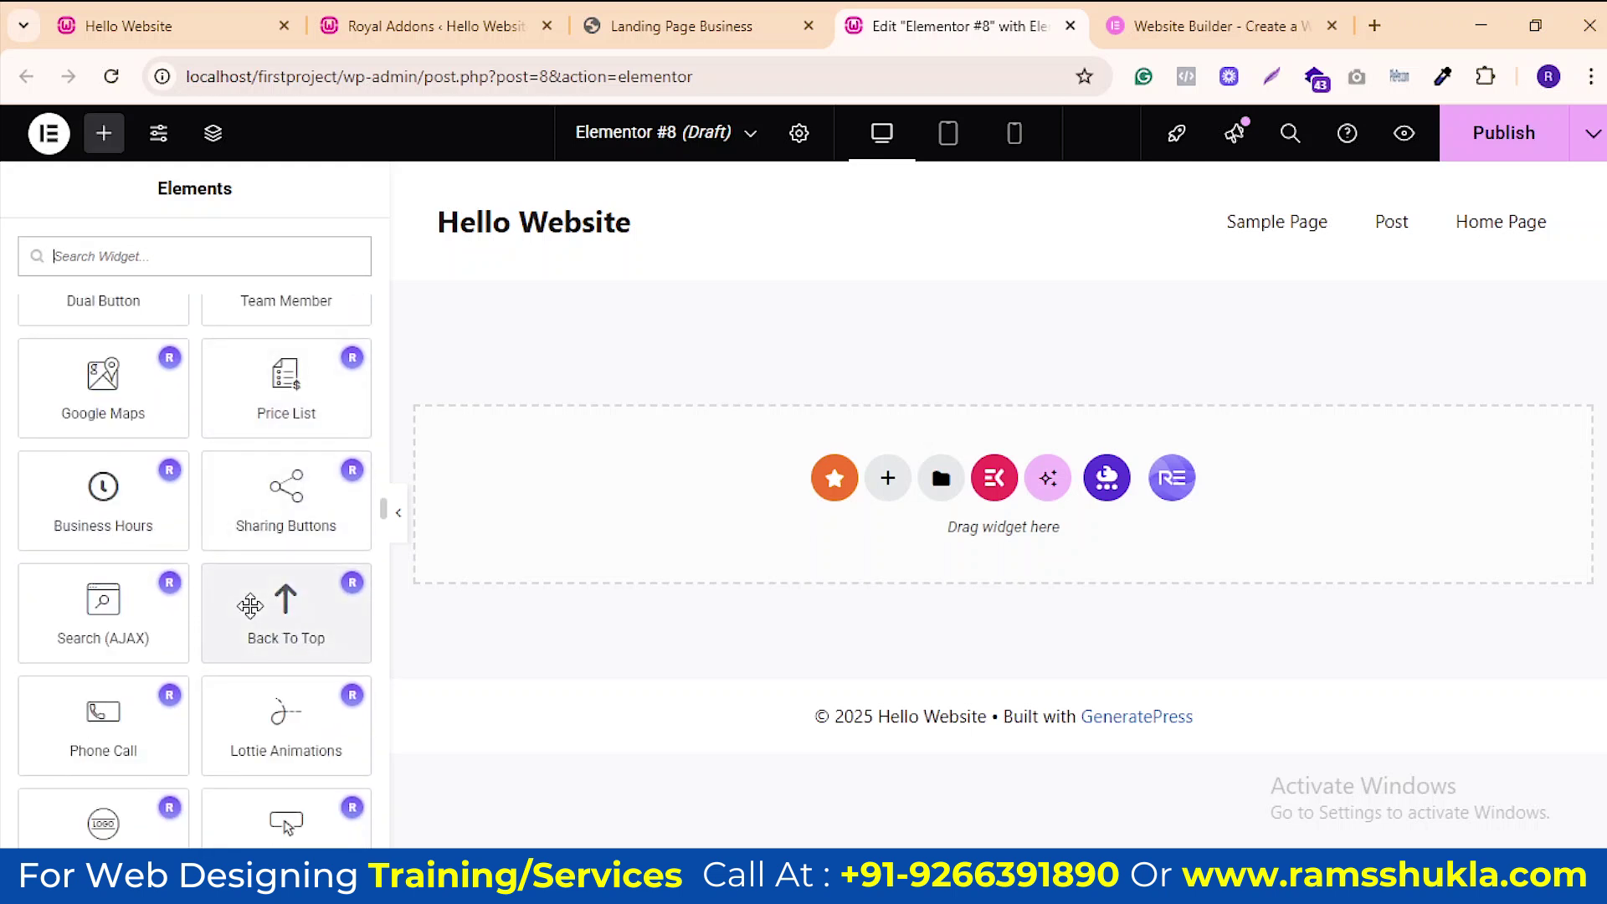
{"action": "scroll", "coordinate": [247, 614], "scroll_direction": "down", "scroll_amount": 7}
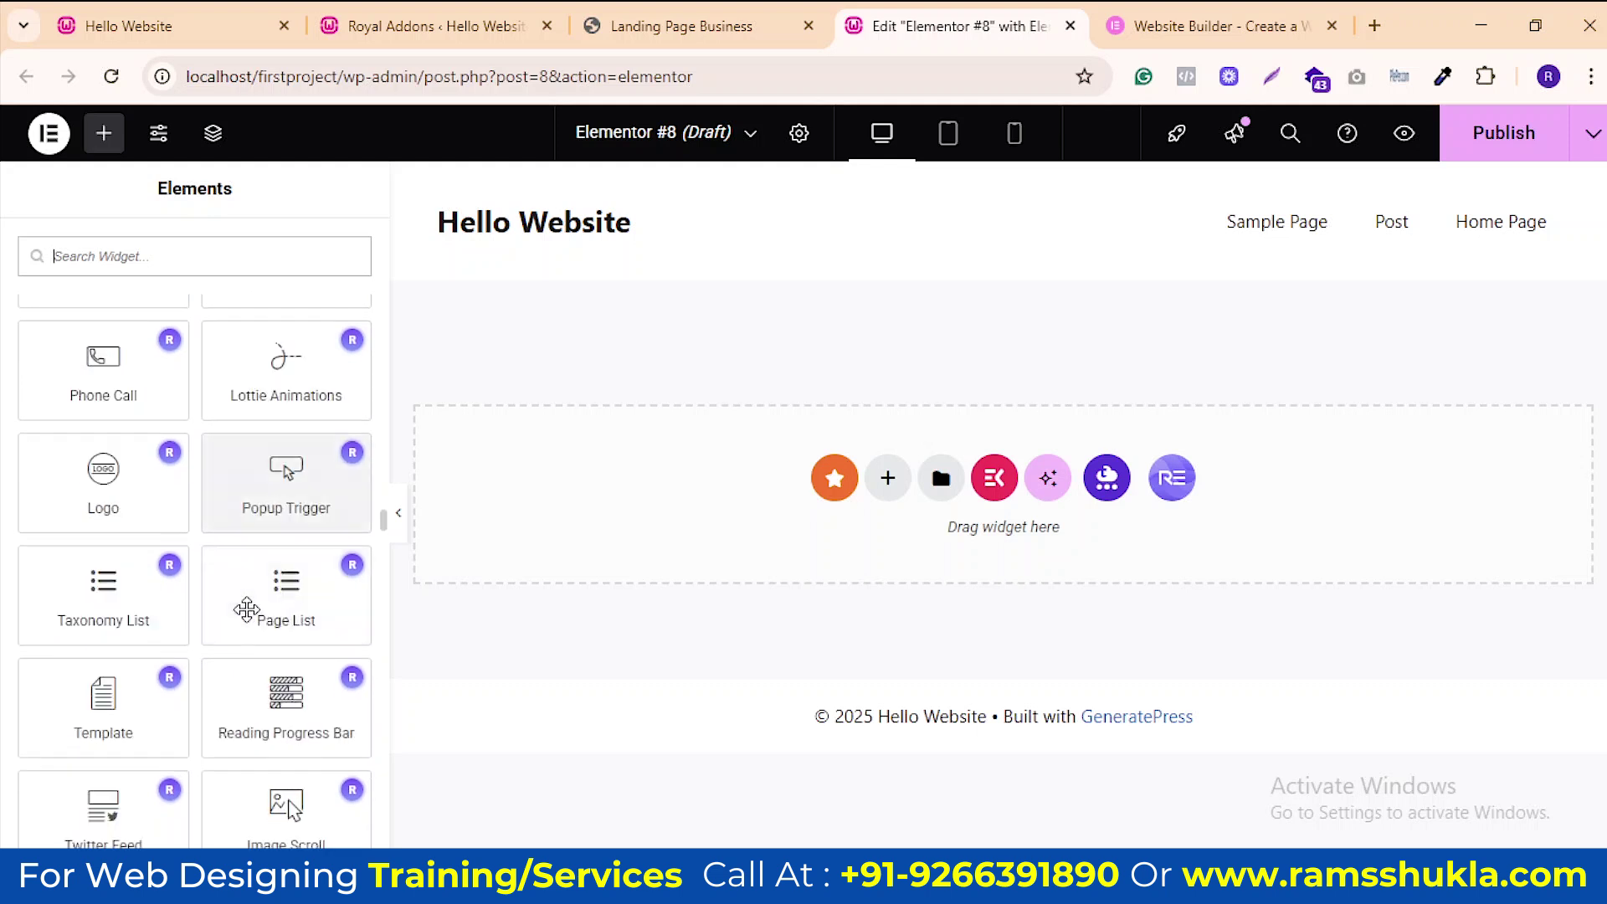
{"action": "scroll", "coordinate": [276, 569], "scroll_direction": "down", "scroll_amount": 3}
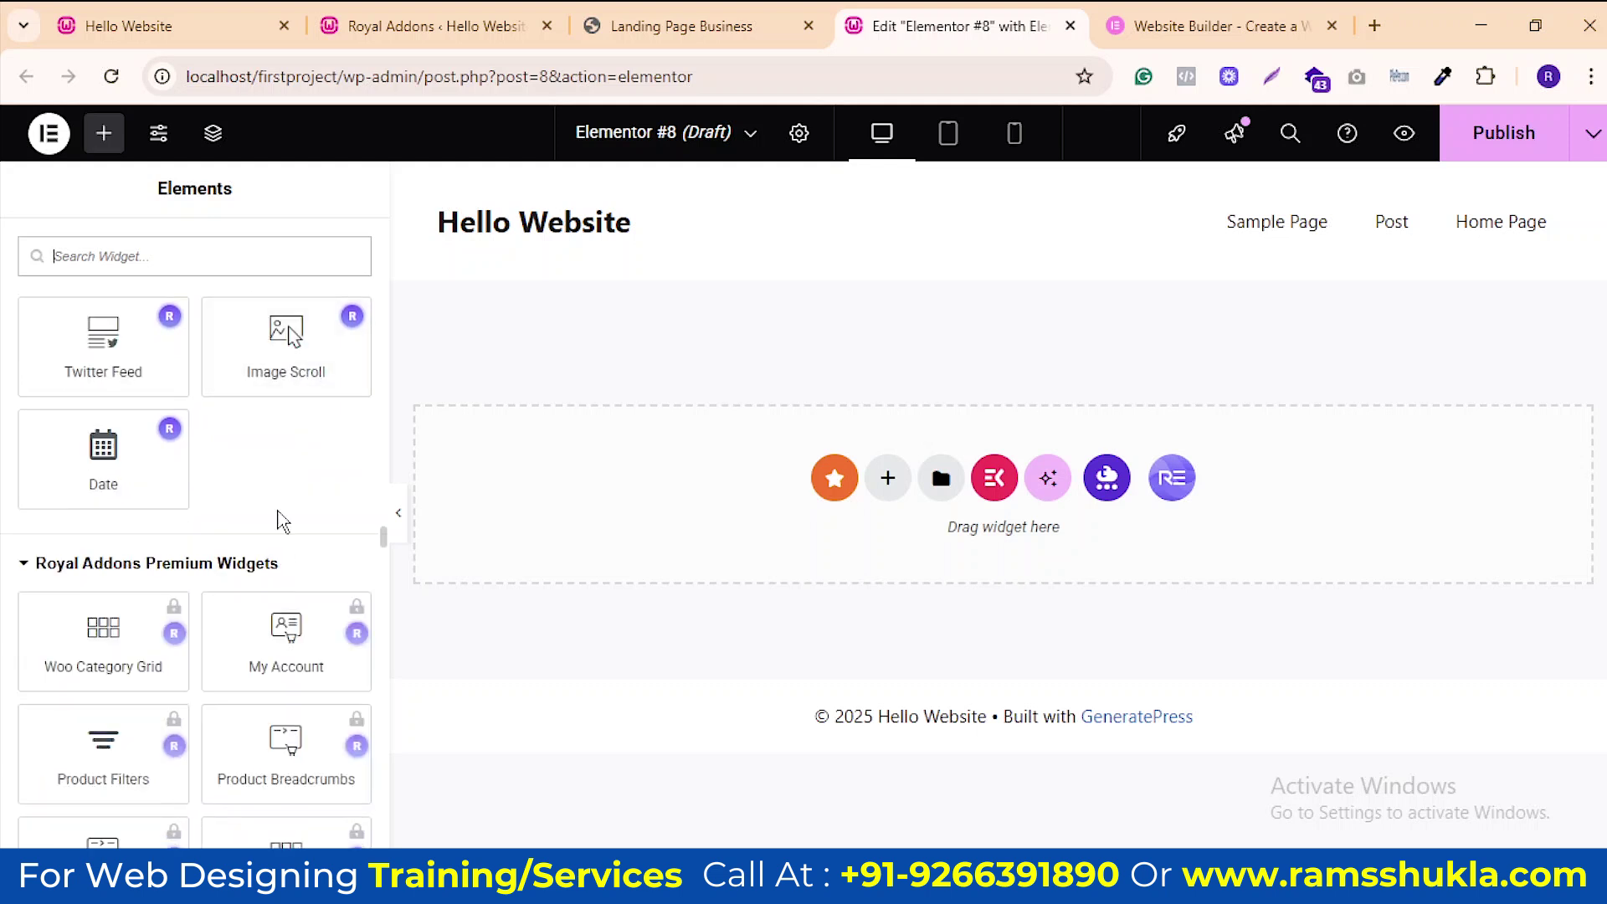
{"action": "scroll", "coordinate": [278, 532], "scroll_direction": "down", "scroll_amount": 1}
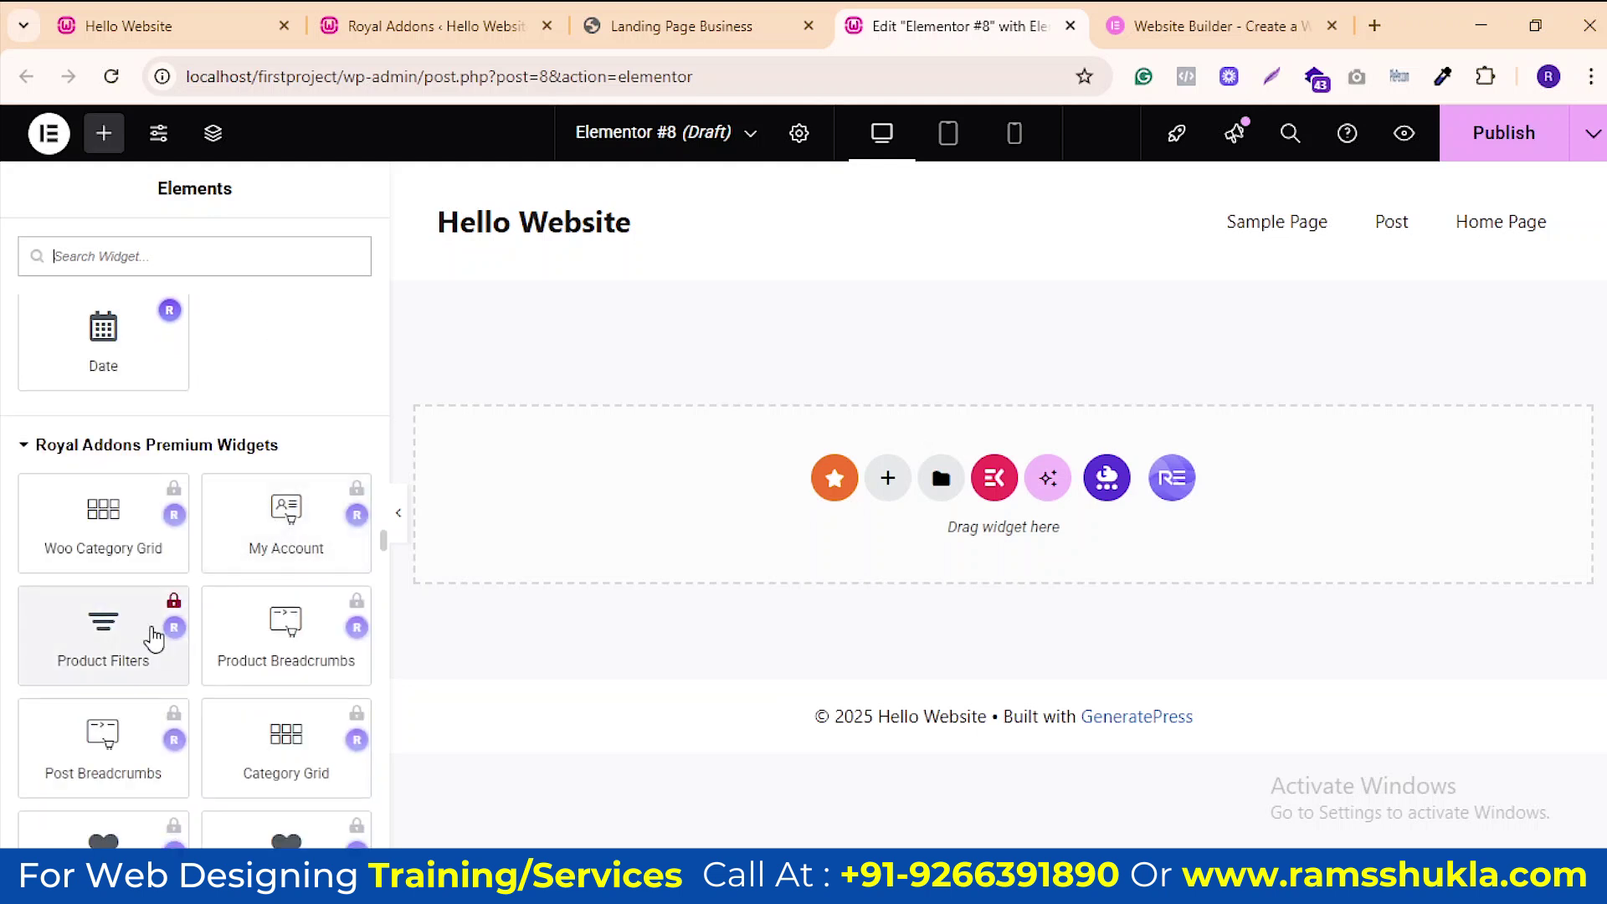